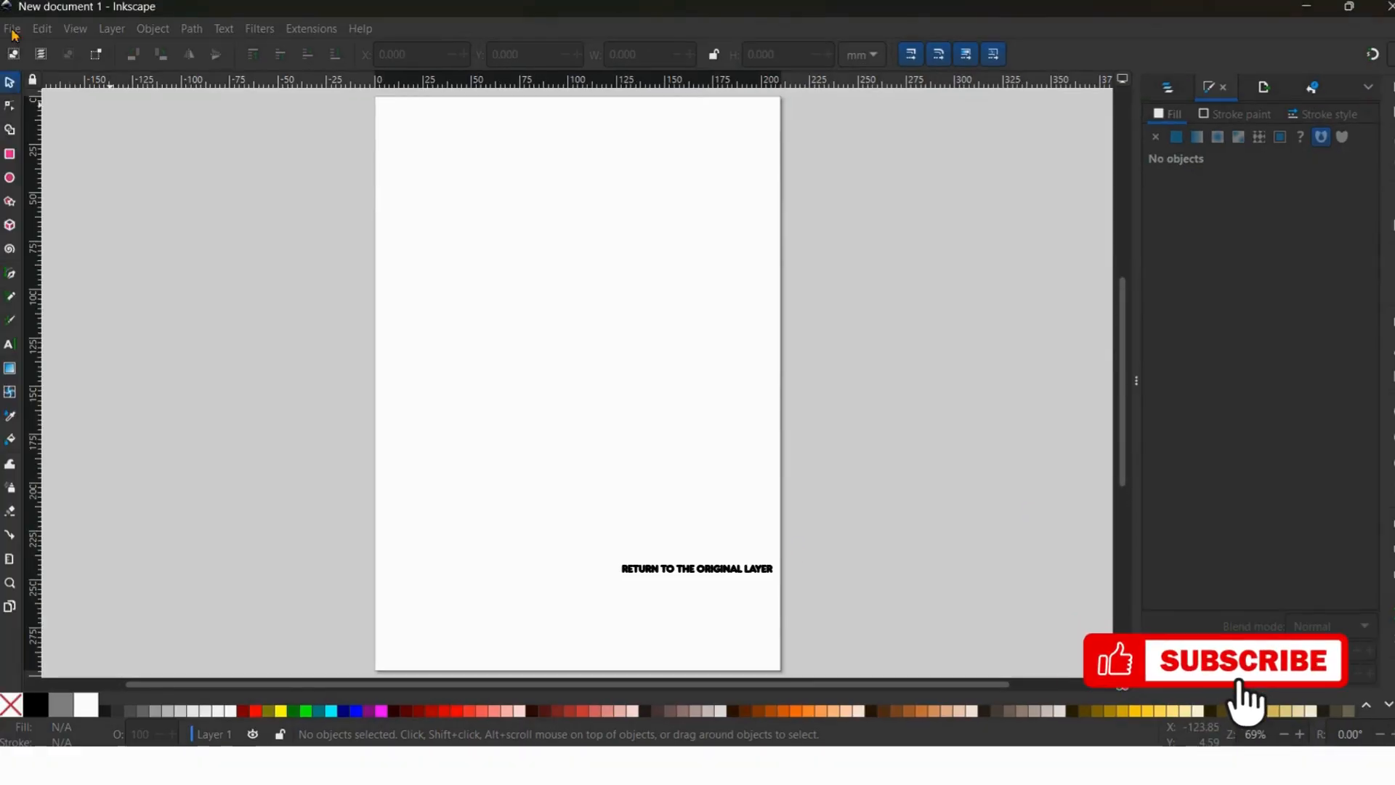
- Open the recent file The Galdioulas Blazer.pdf, importing all pages with the Media Box clip and missing fonts drawn
{"action": "left_click", "coordinate": [13, 29]}
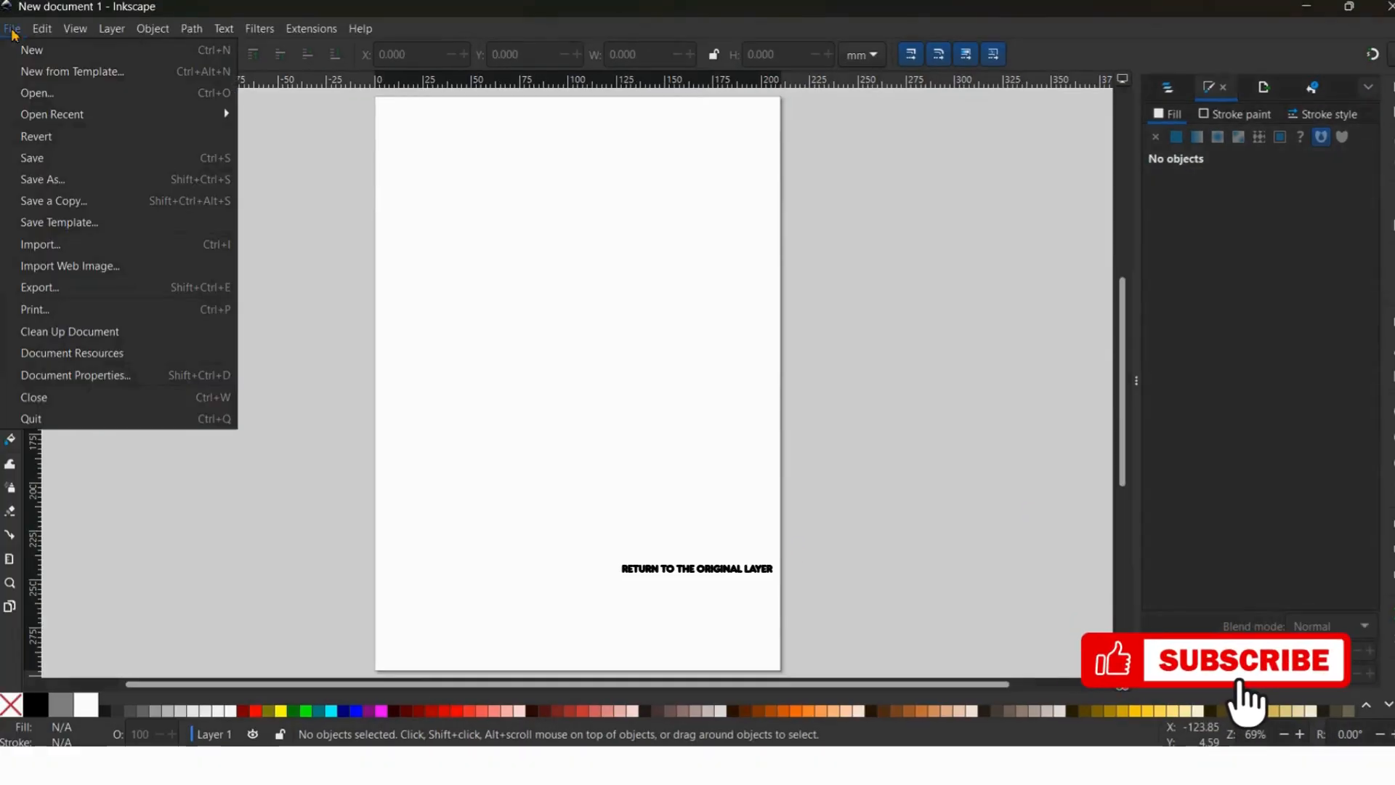
{"action": "mouse_move", "coordinate": [109, 115]}
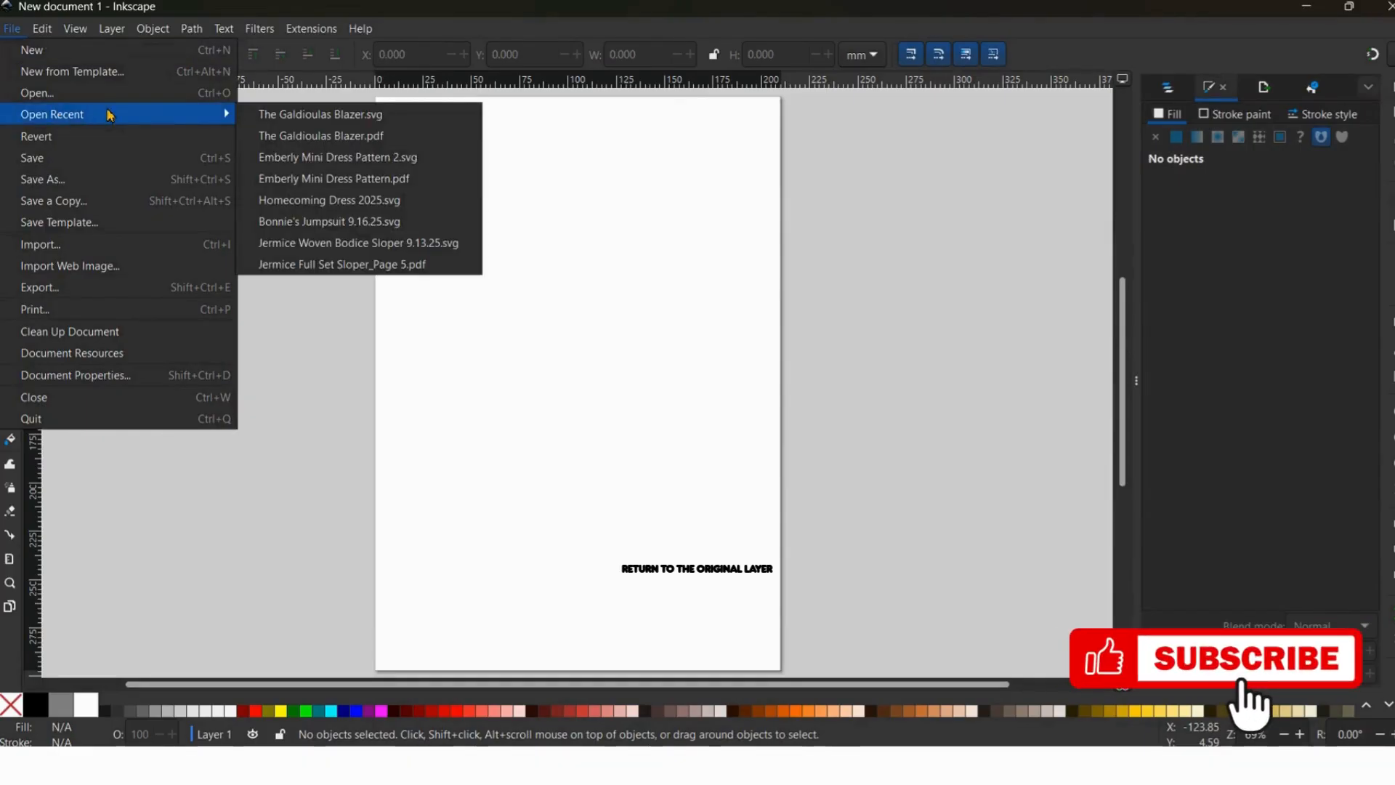
{"action": "left_click", "coordinate": [294, 144]}
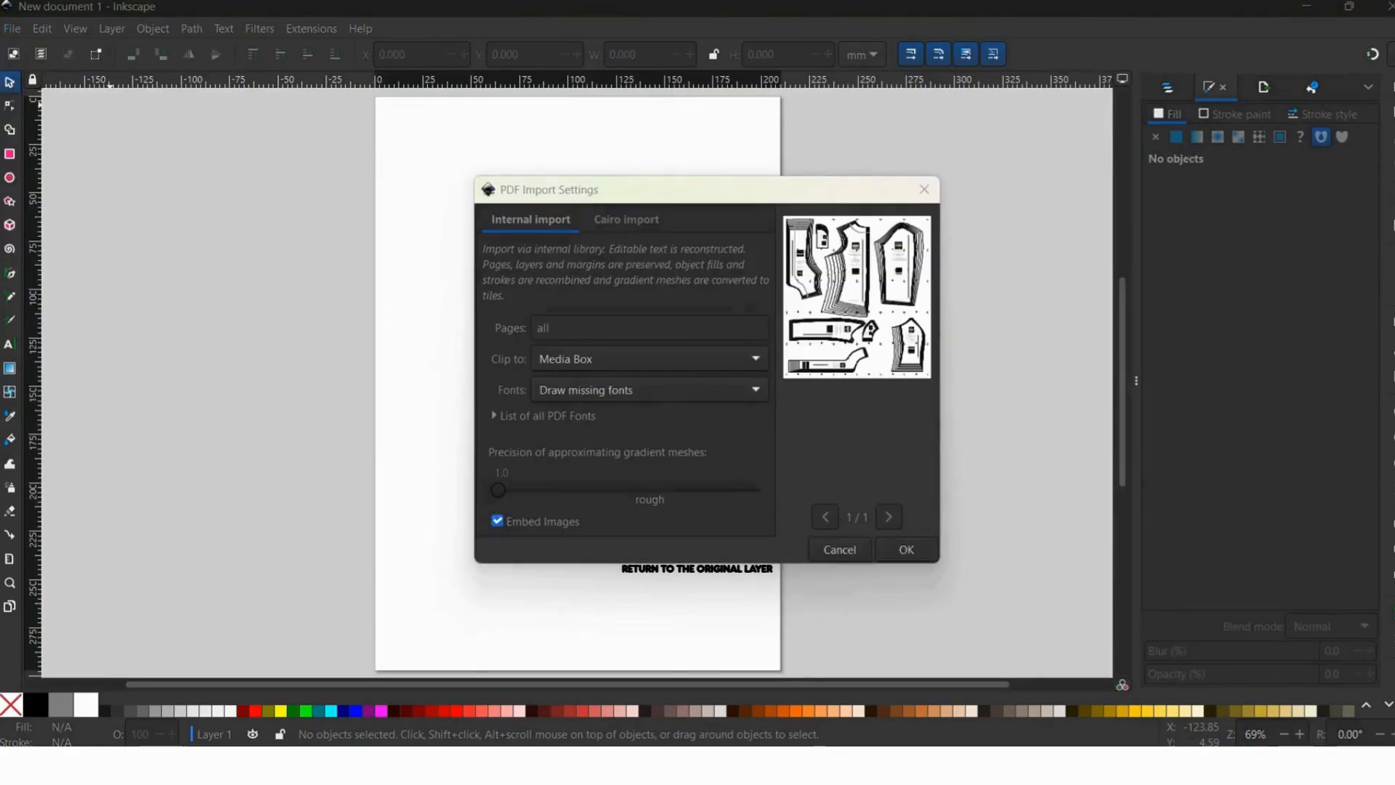
{"action": "left_click", "coordinate": [906, 550]}
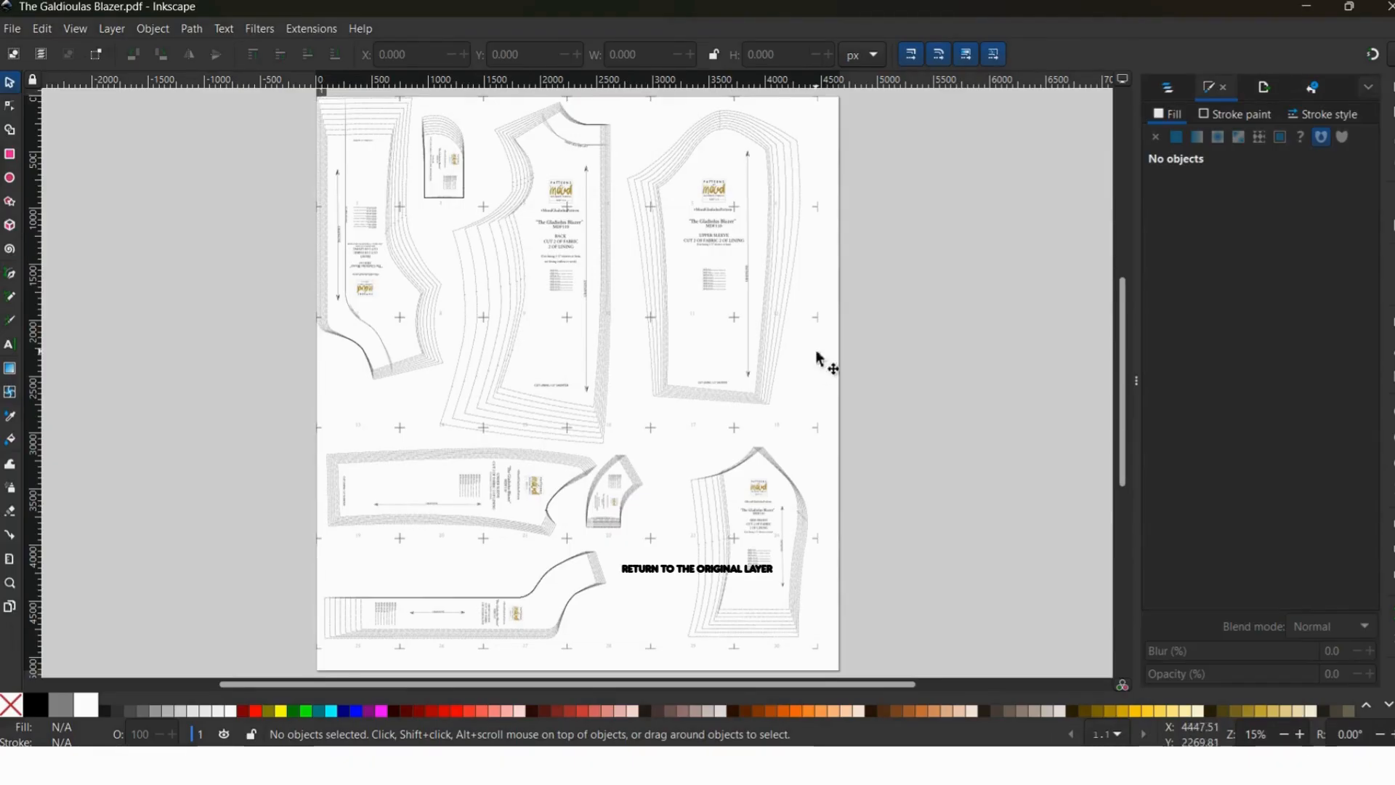
- Show the Layers and Objects list and check the groups inside layer 1, using the upper sleeve's grid tile as a sample
{"action": "left_click", "coordinate": [1167, 89]}
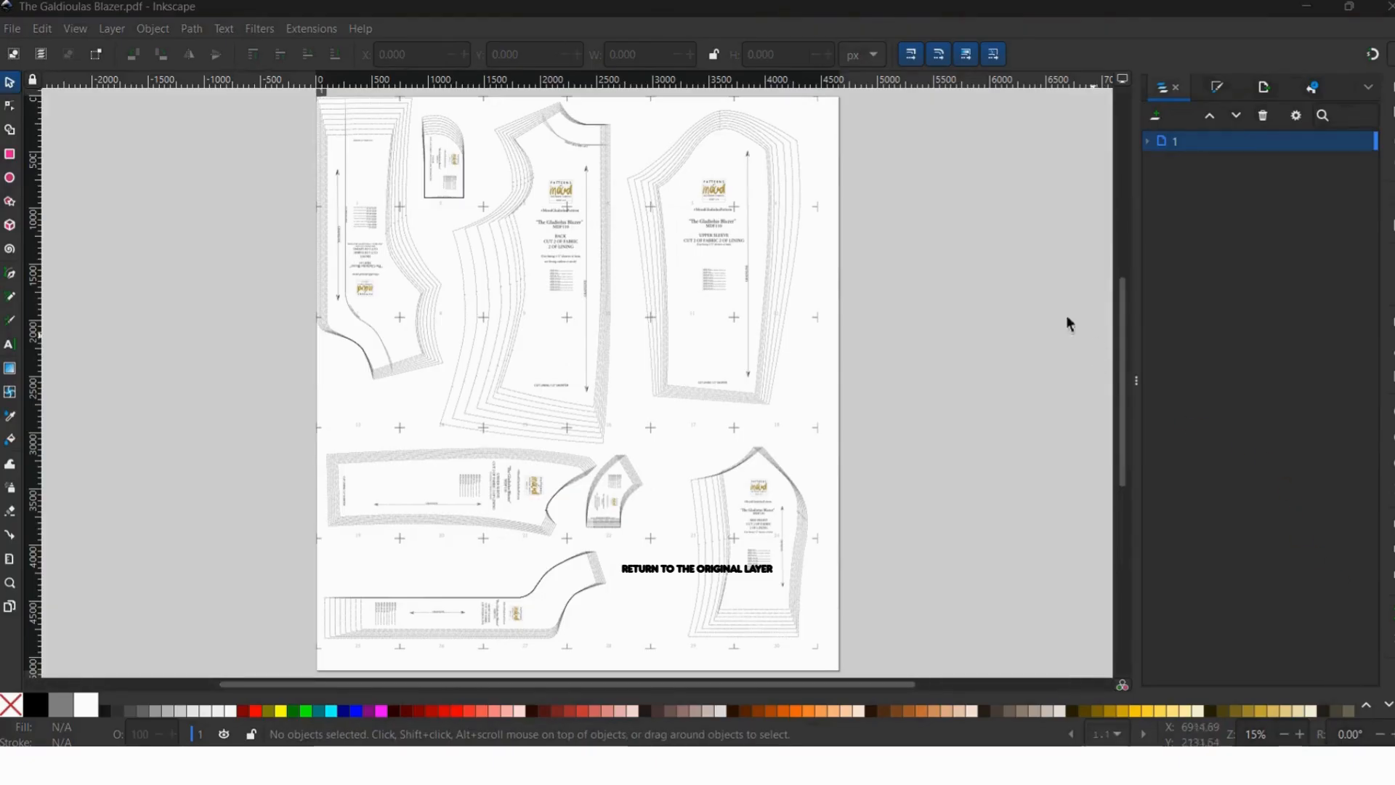
{"action": "left_click", "coordinate": [788, 306]}
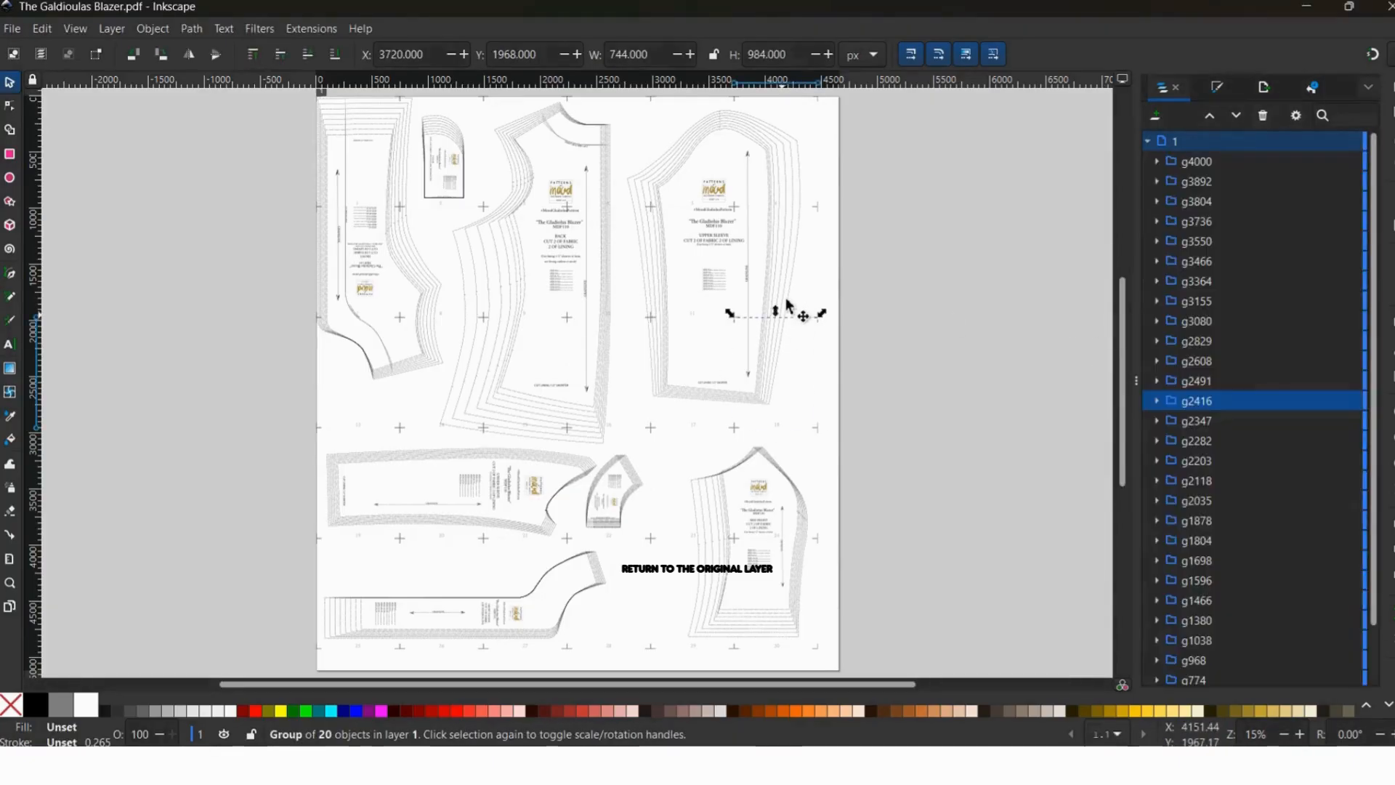
{"action": "left_click", "coordinate": [1148, 142]}
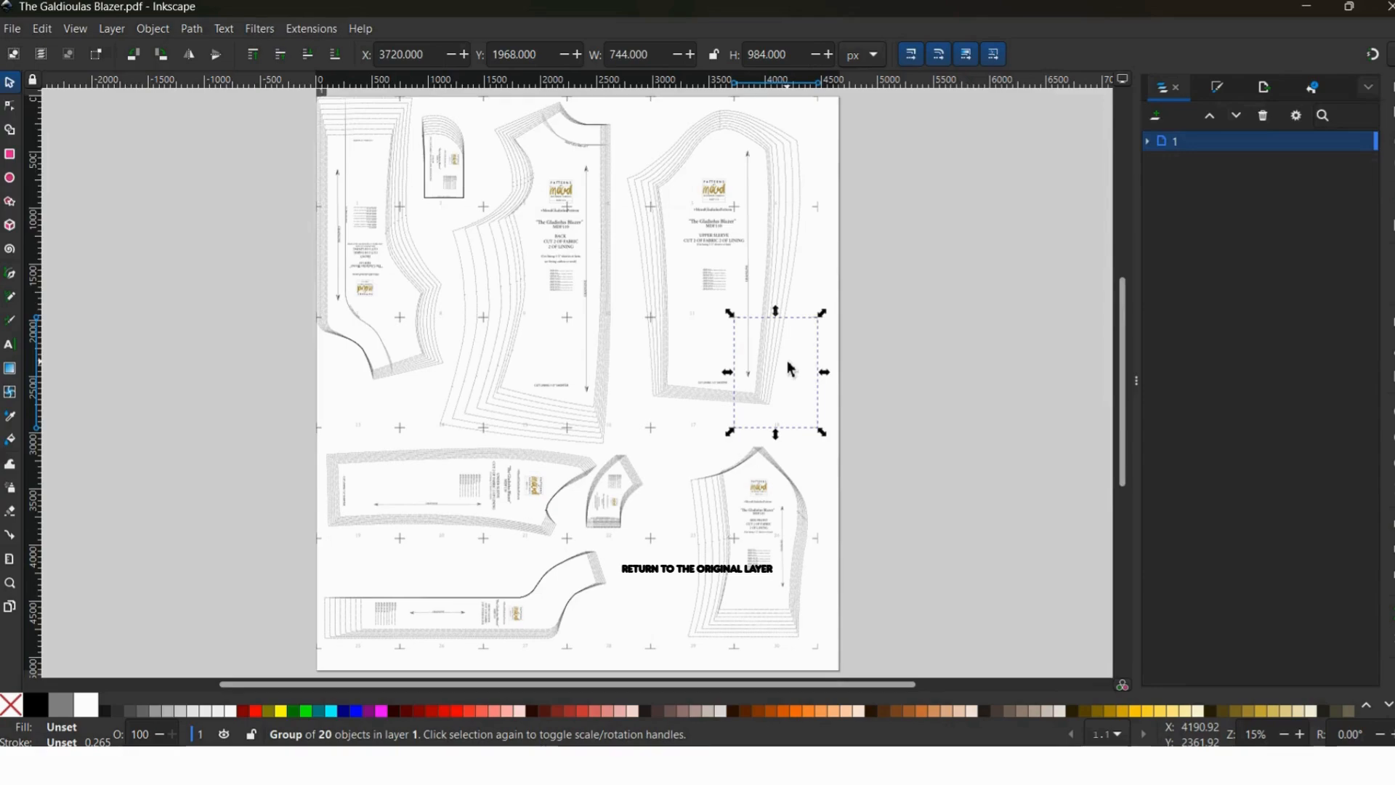
{"action": "left_click", "coordinate": [864, 312]}
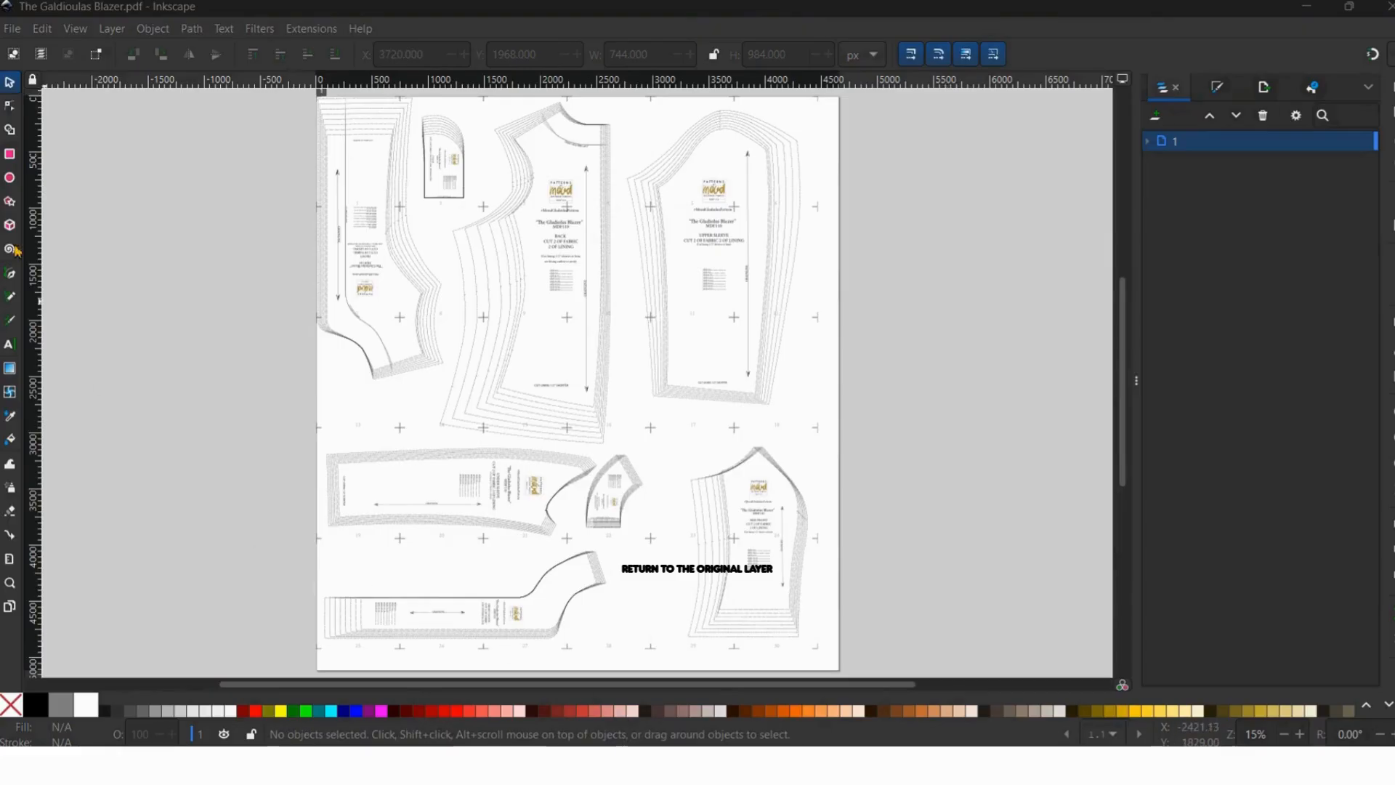
- Save the document as an Inkscape SVG named The Galdioulas Blazer 2 in the Pattern Screenshots folder
{"action": "left_click", "coordinate": [11, 29]}
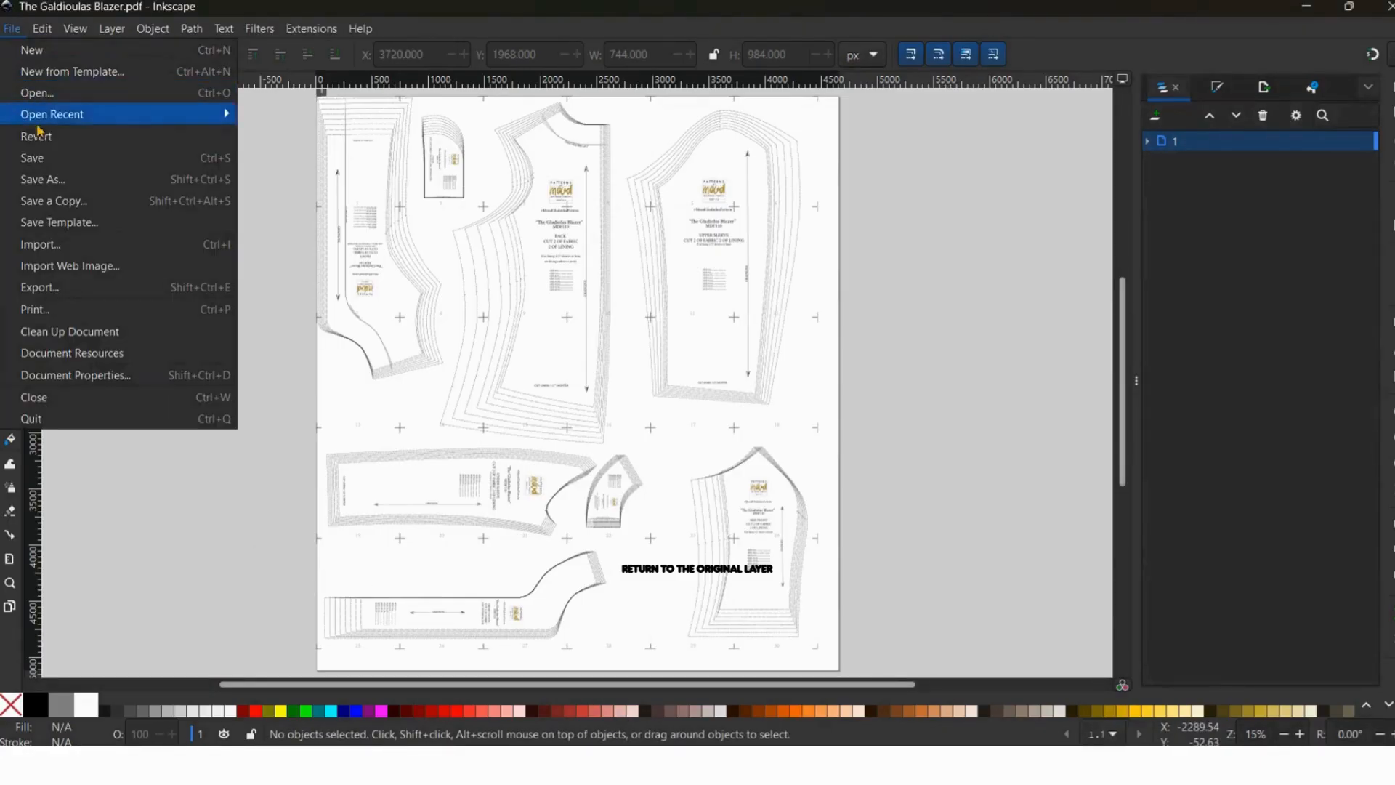
{"action": "left_click", "coordinate": [47, 182]}
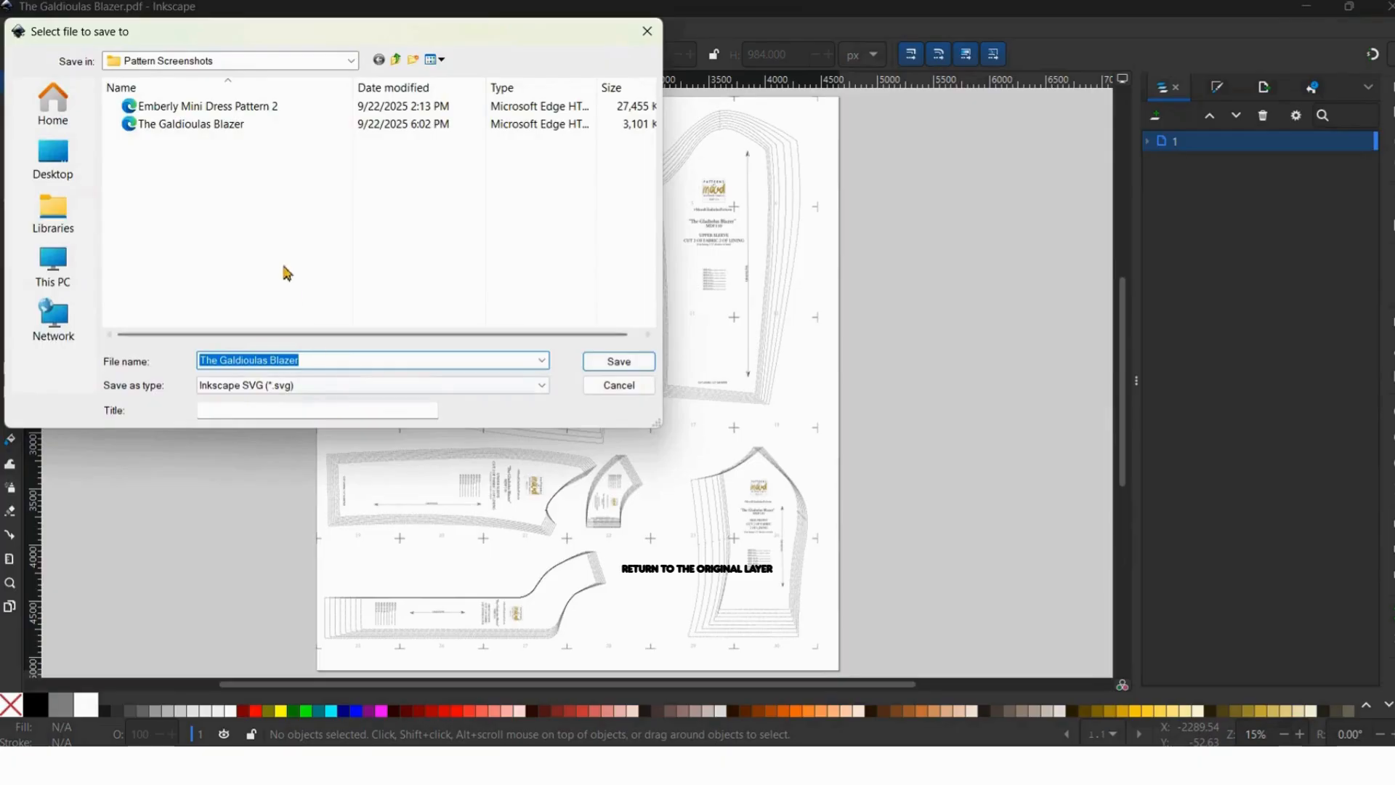
{"action": "left_click", "coordinate": [341, 361]}
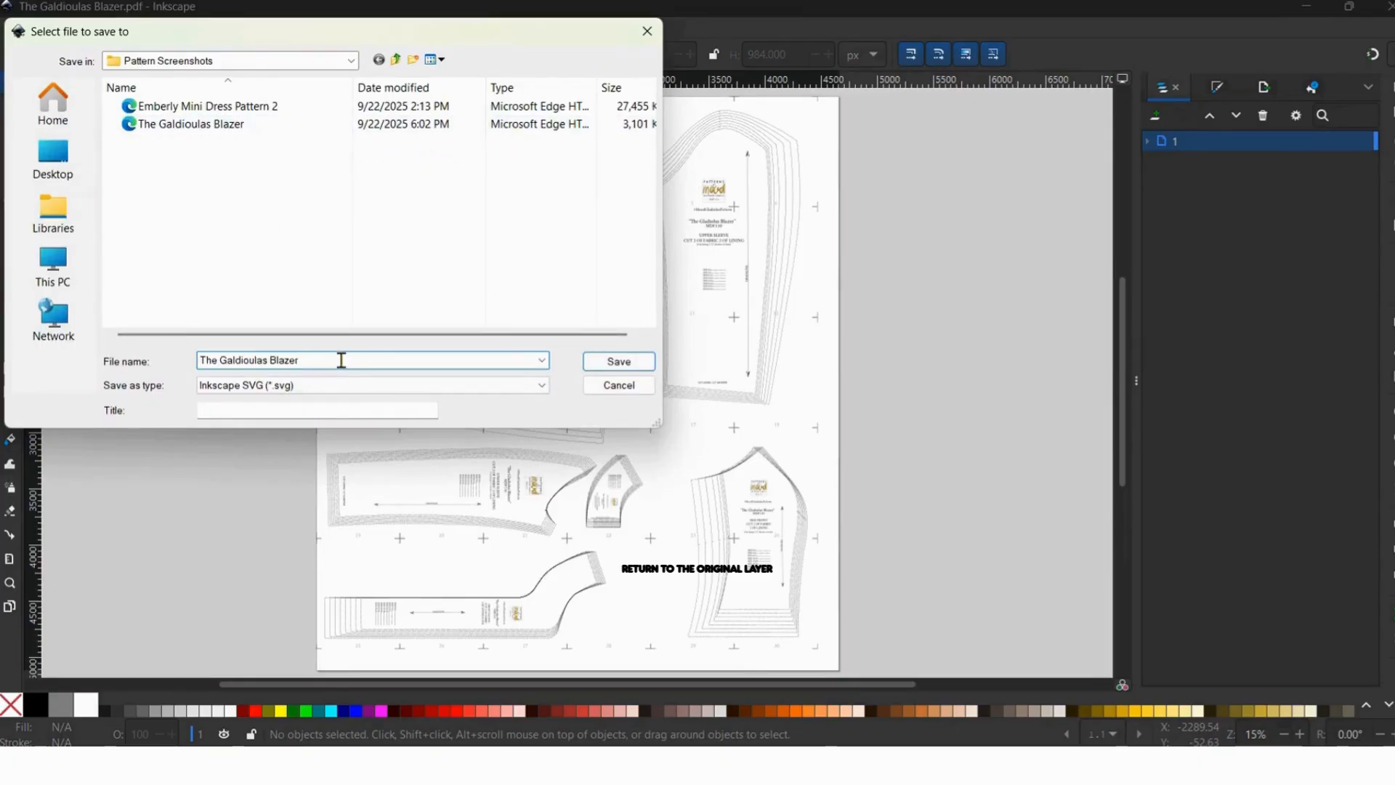
{"action": "type", "text": "2"}
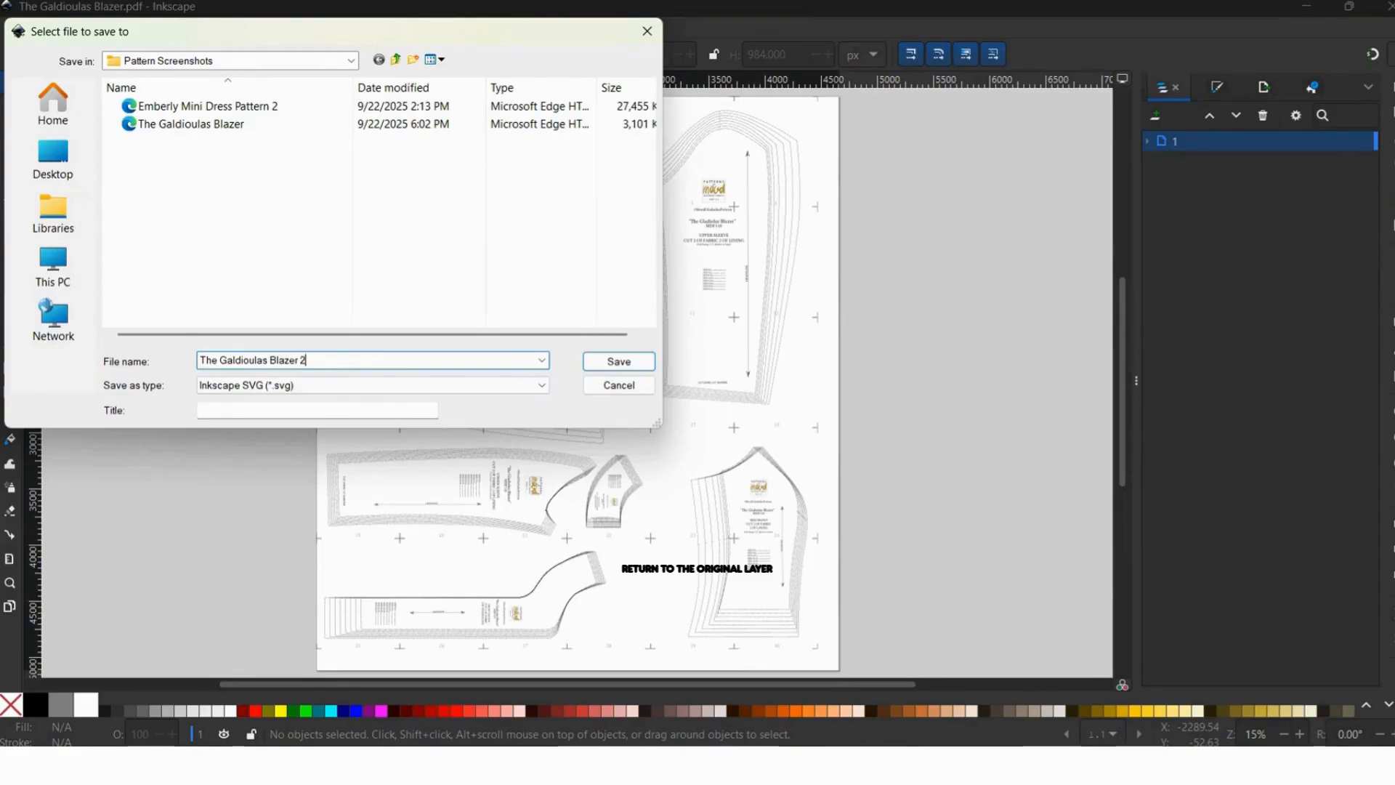
{"action": "left_click", "coordinate": [627, 363]}
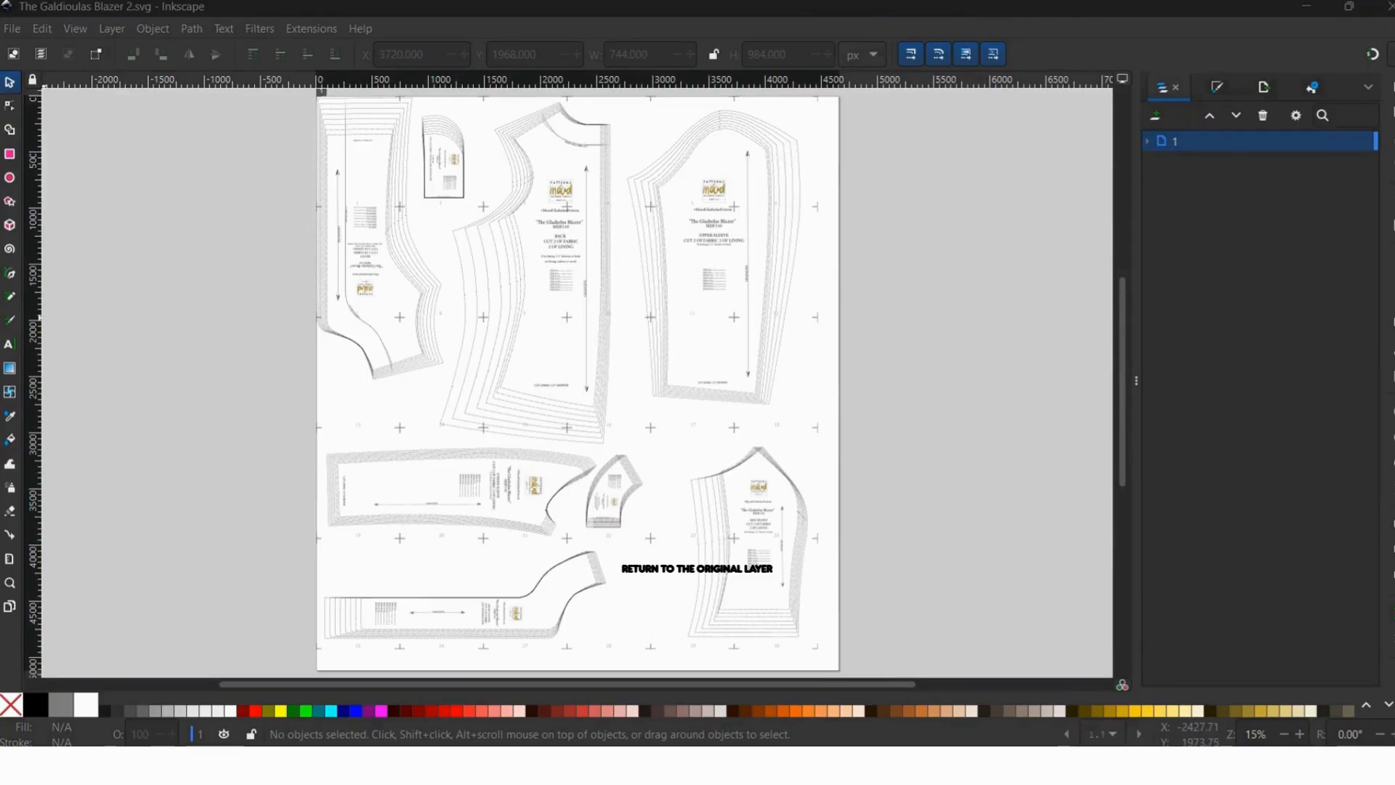
- Check the size legend on the back piece and add a layer named Size 26 above the current one
{"action": "left_click", "coordinate": [10, 583]}
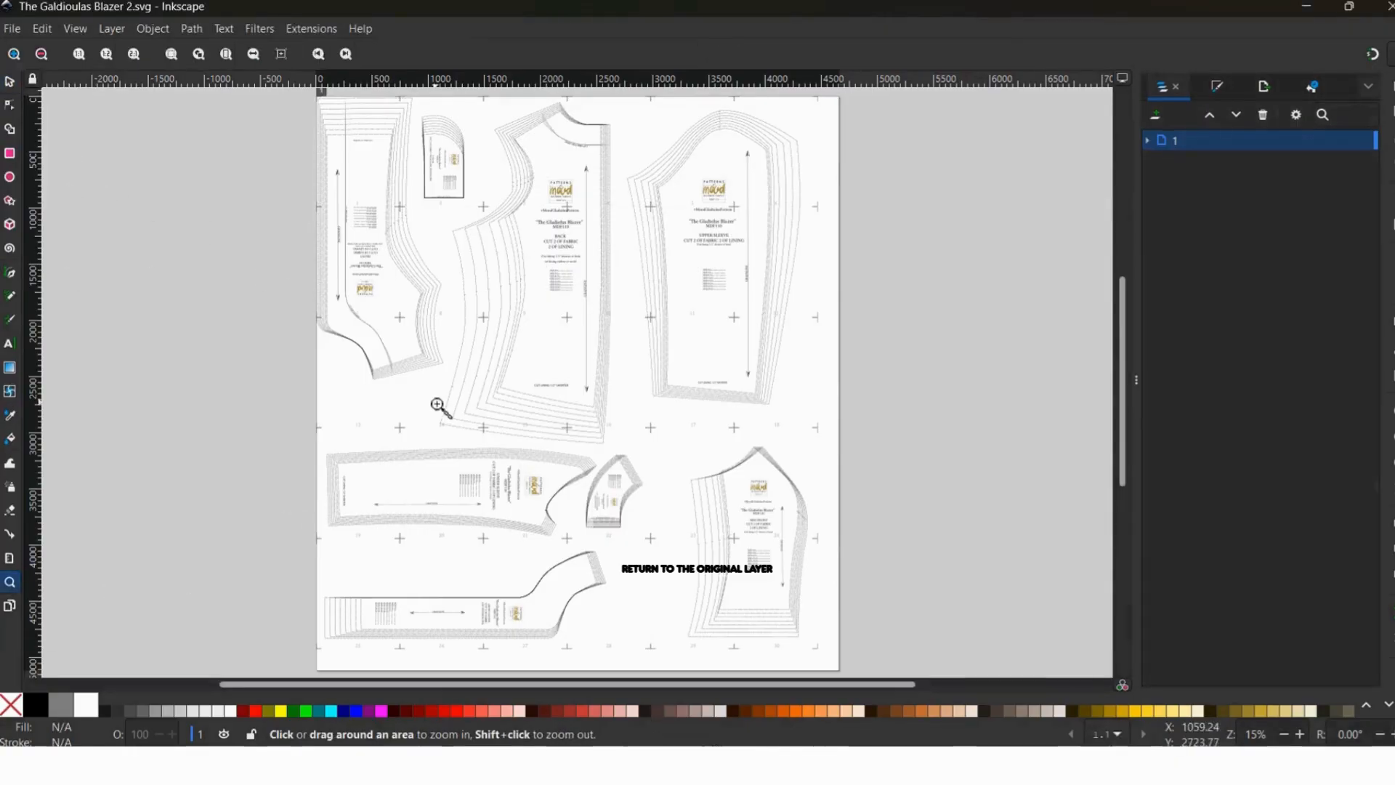
{"action": "left_click_drag", "start_coordinate": [513, 240], "coordinate": [664, 383]}
{"action": "left_click_drag", "start_coordinate": [288, 149], "coordinate": [654, 442]}
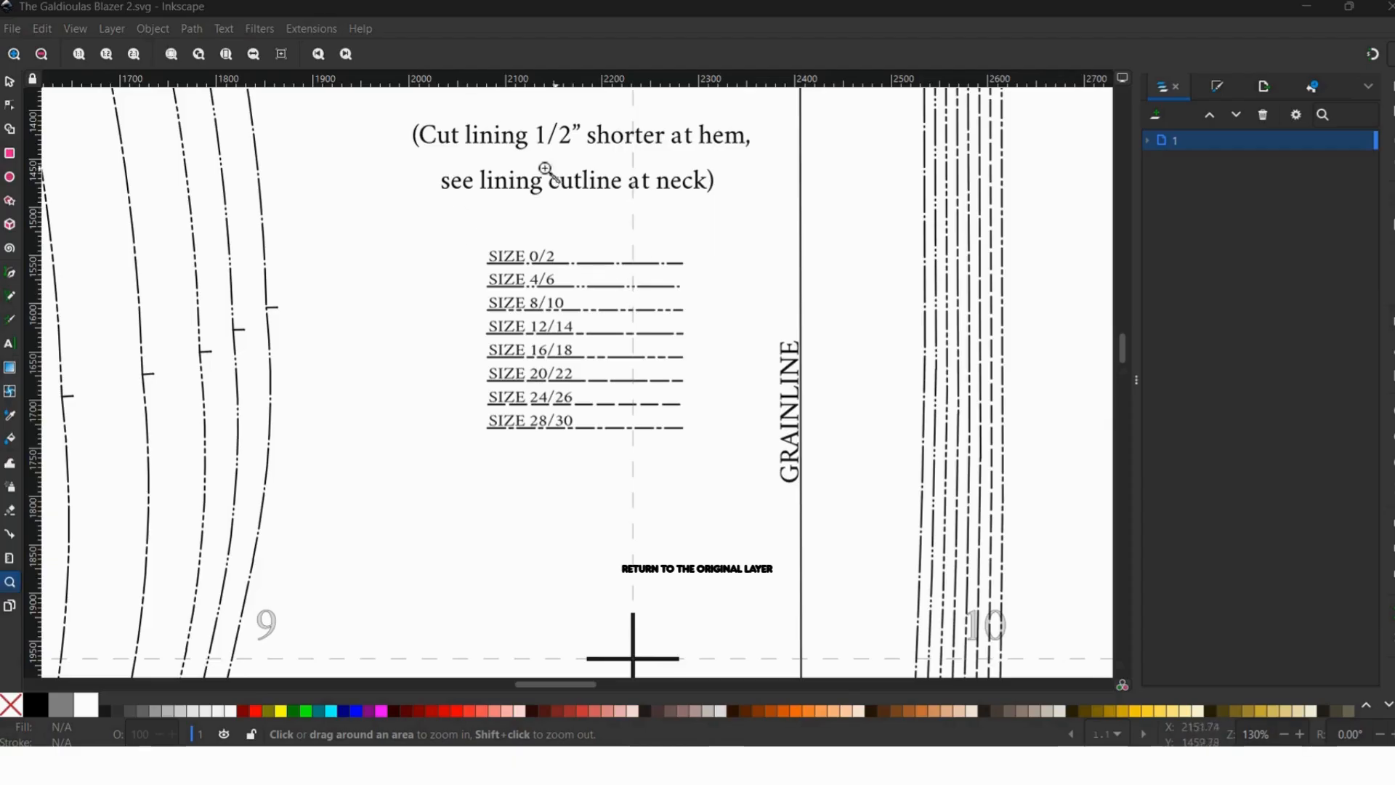
{"action": "left_click", "coordinate": [111, 30]}
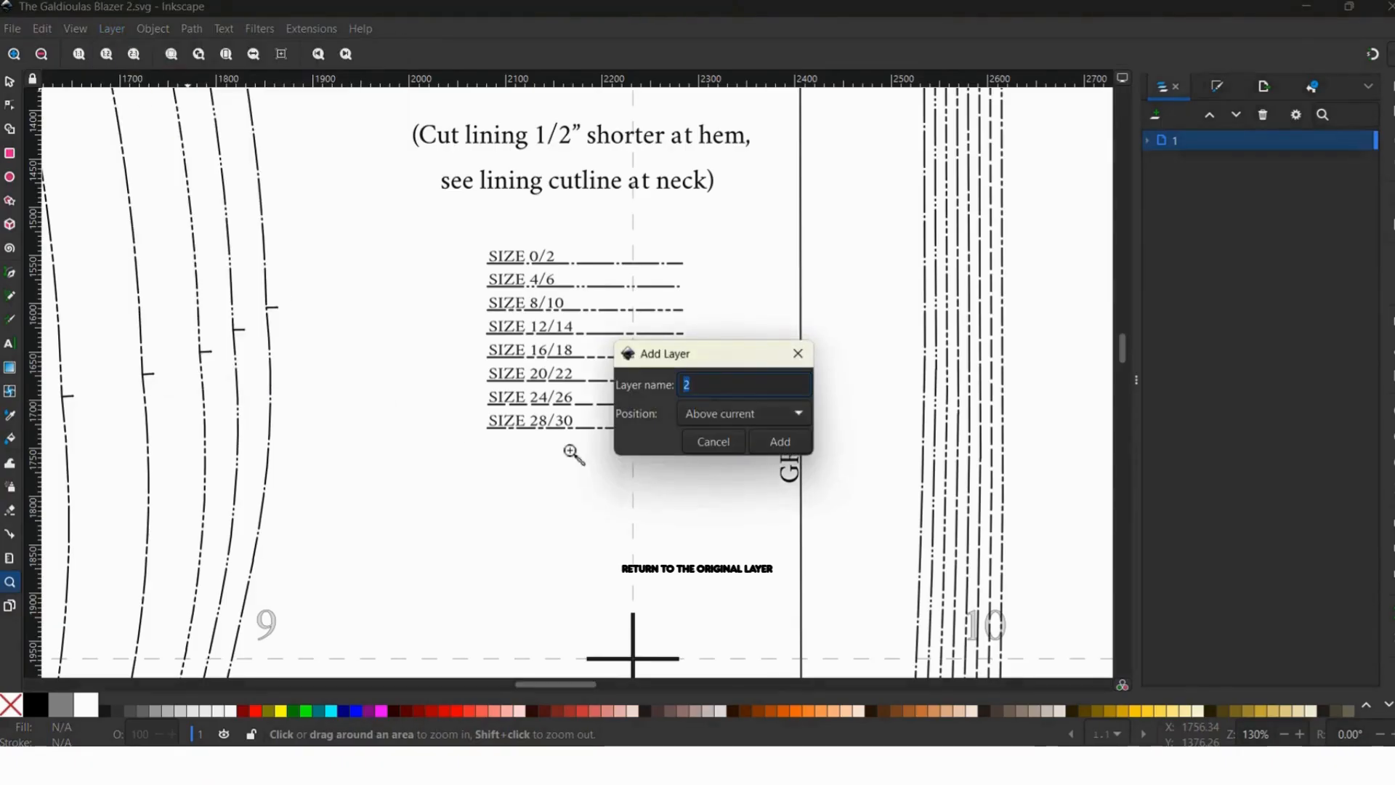
{"action": "type", "text": "S"}
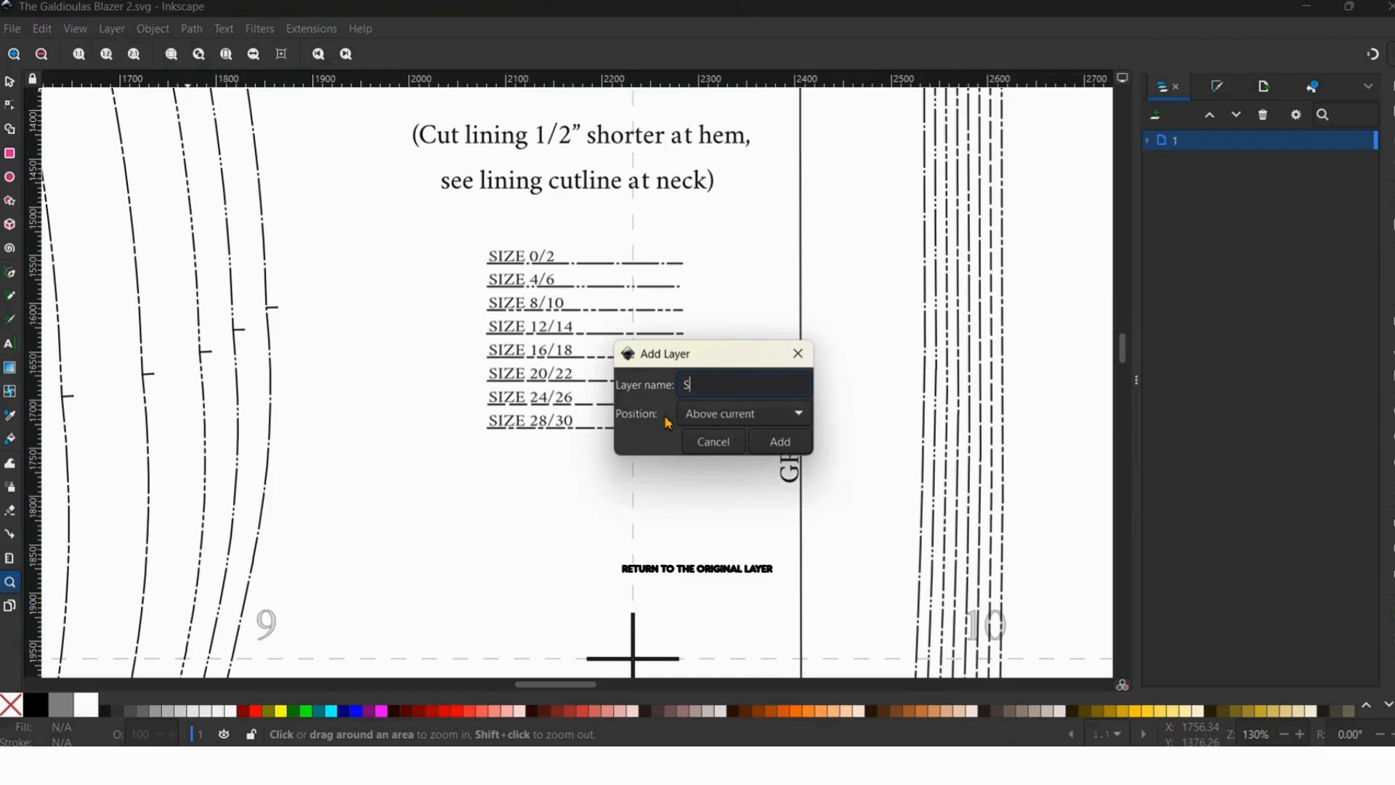
{"action": "type", "text": "ize "}
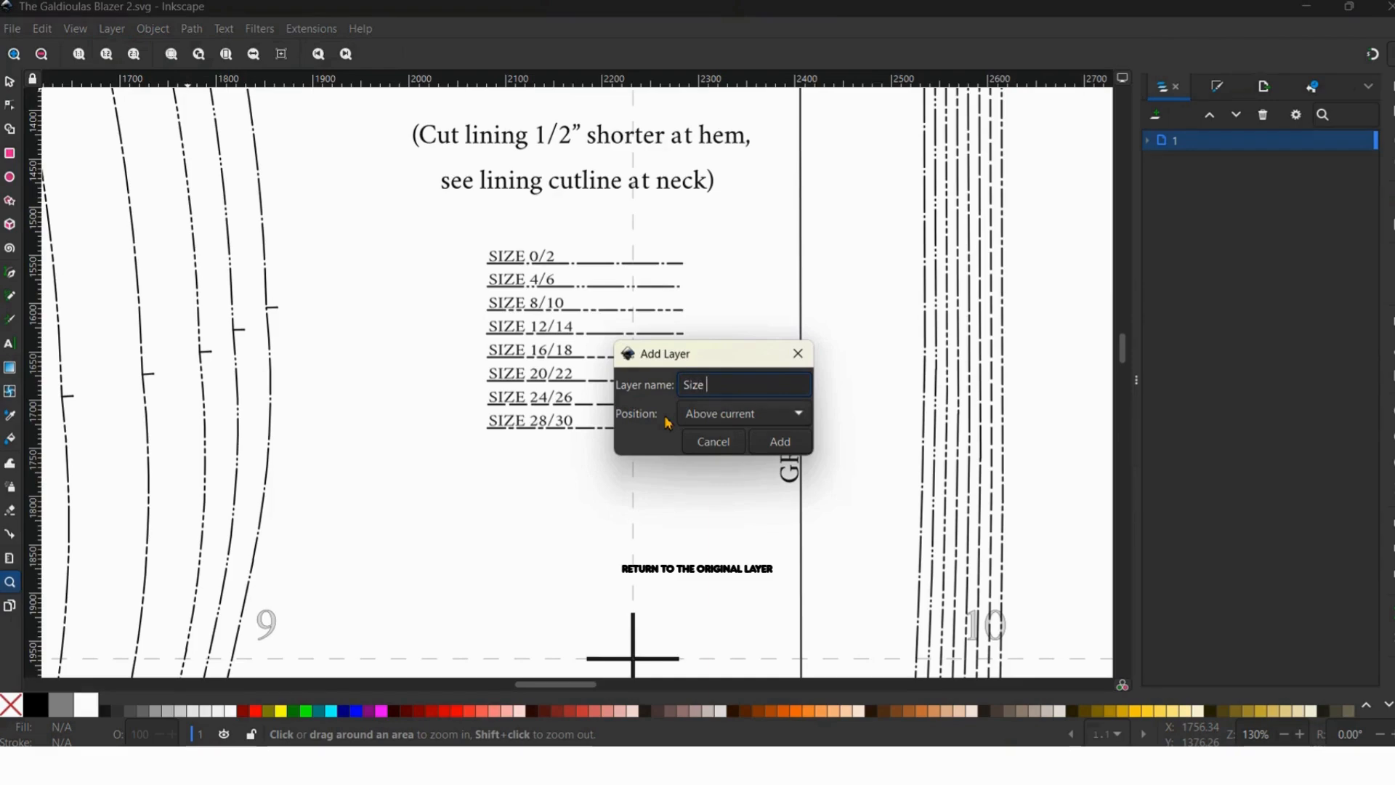
{"action": "type", "text": "26"}
{"action": "left_click", "coordinate": [777, 440]}
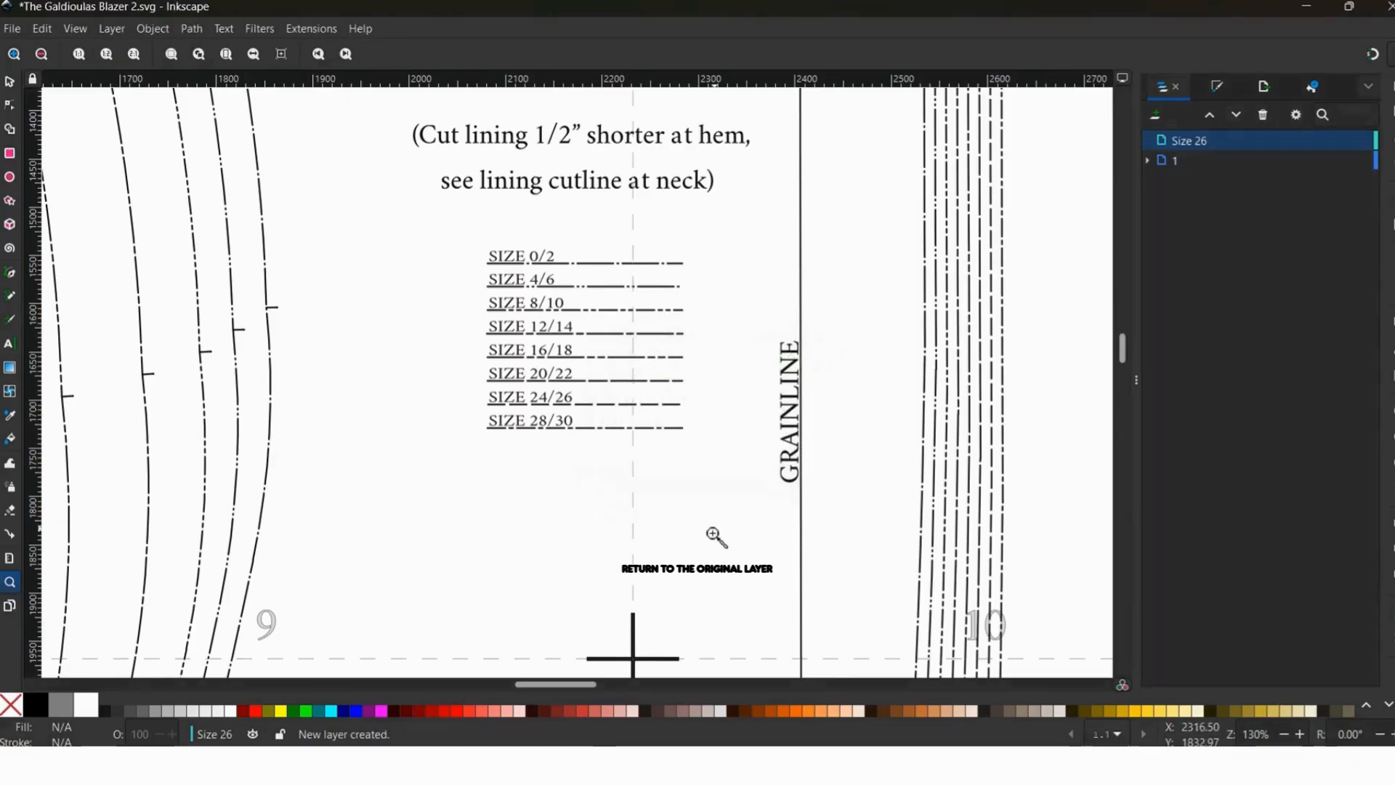
- Add another layer named Size 28 above the current layer
{"action": "left_click", "coordinate": [112, 28]}
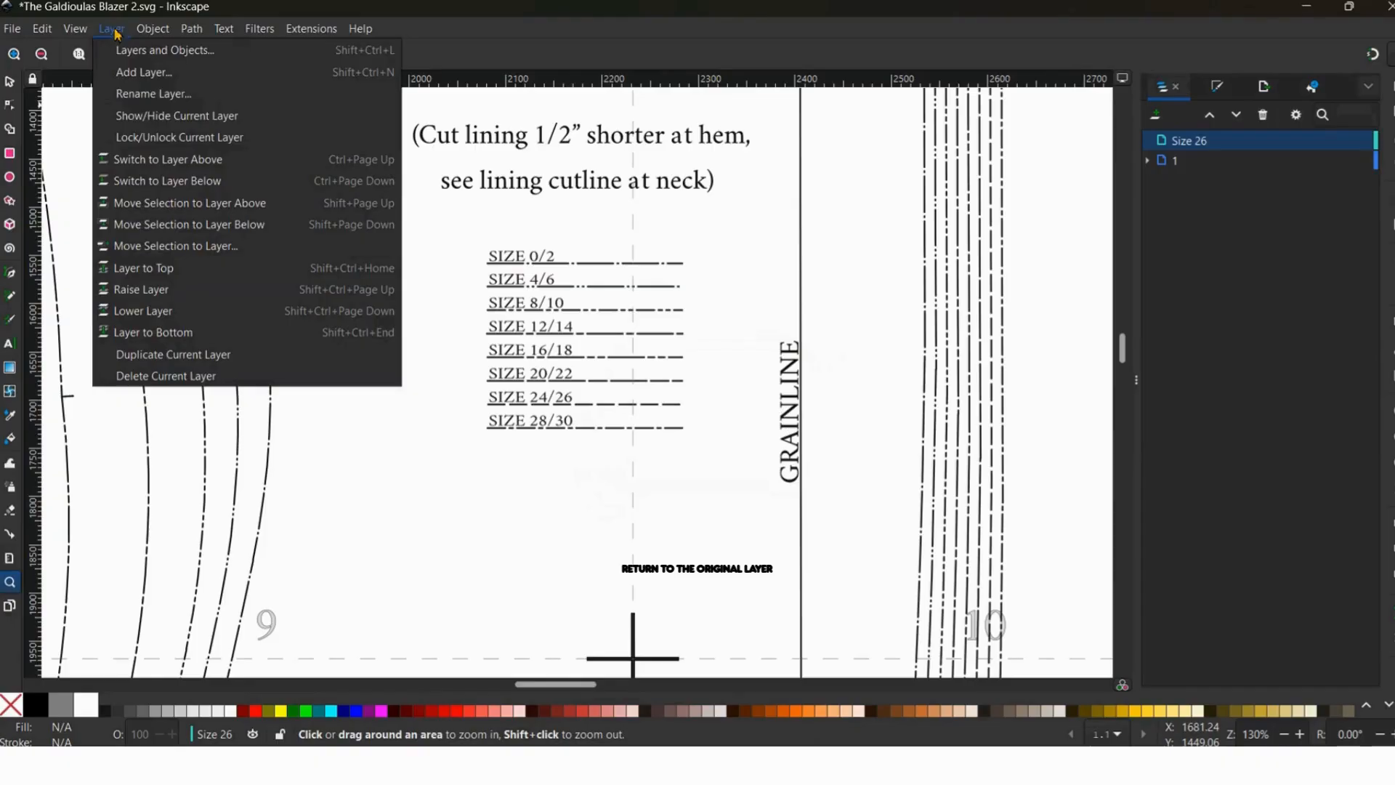
{"action": "left_click", "coordinate": [146, 72]}
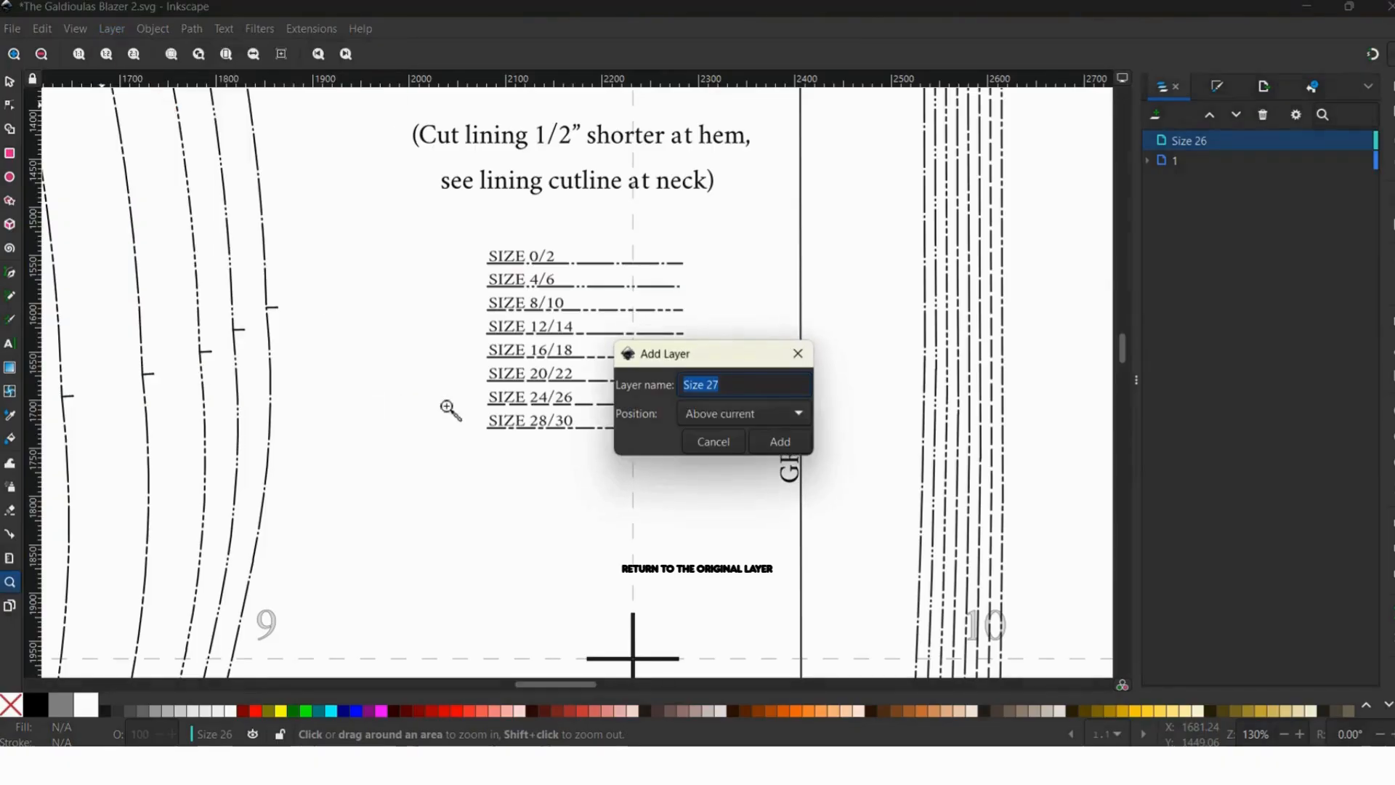
{"action": "left_click", "coordinate": [730, 391]}
{"action": "key", "text": "BackSpace"}
{"action": "type", "text": "8"}
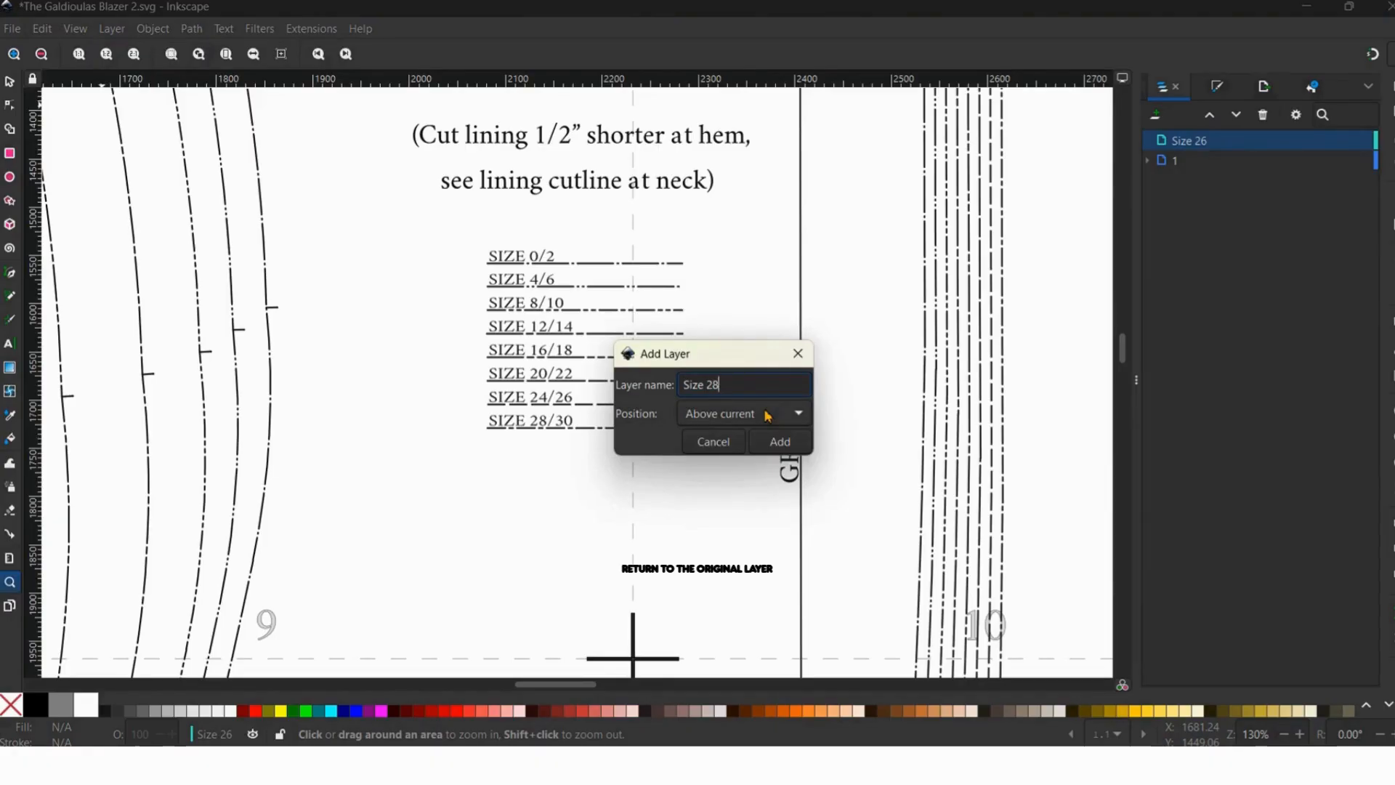
{"action": "left_click", "coordinate": [776, 444]}
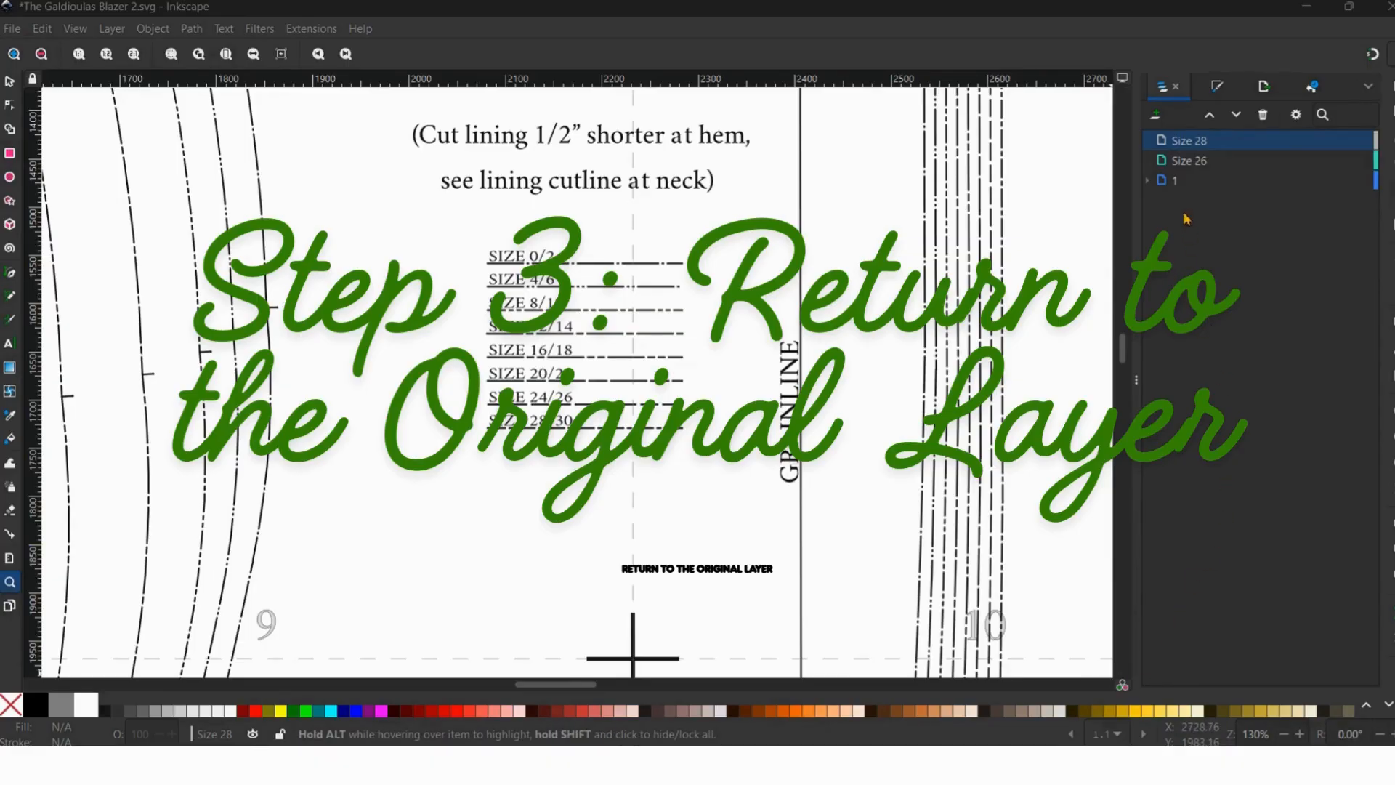
- Make layer 1 current and select the dashed line under SIZE 24/26 in the back piece's size legend with the Node tool
{"action": "left_click", "coordinate": [1187, 182]}
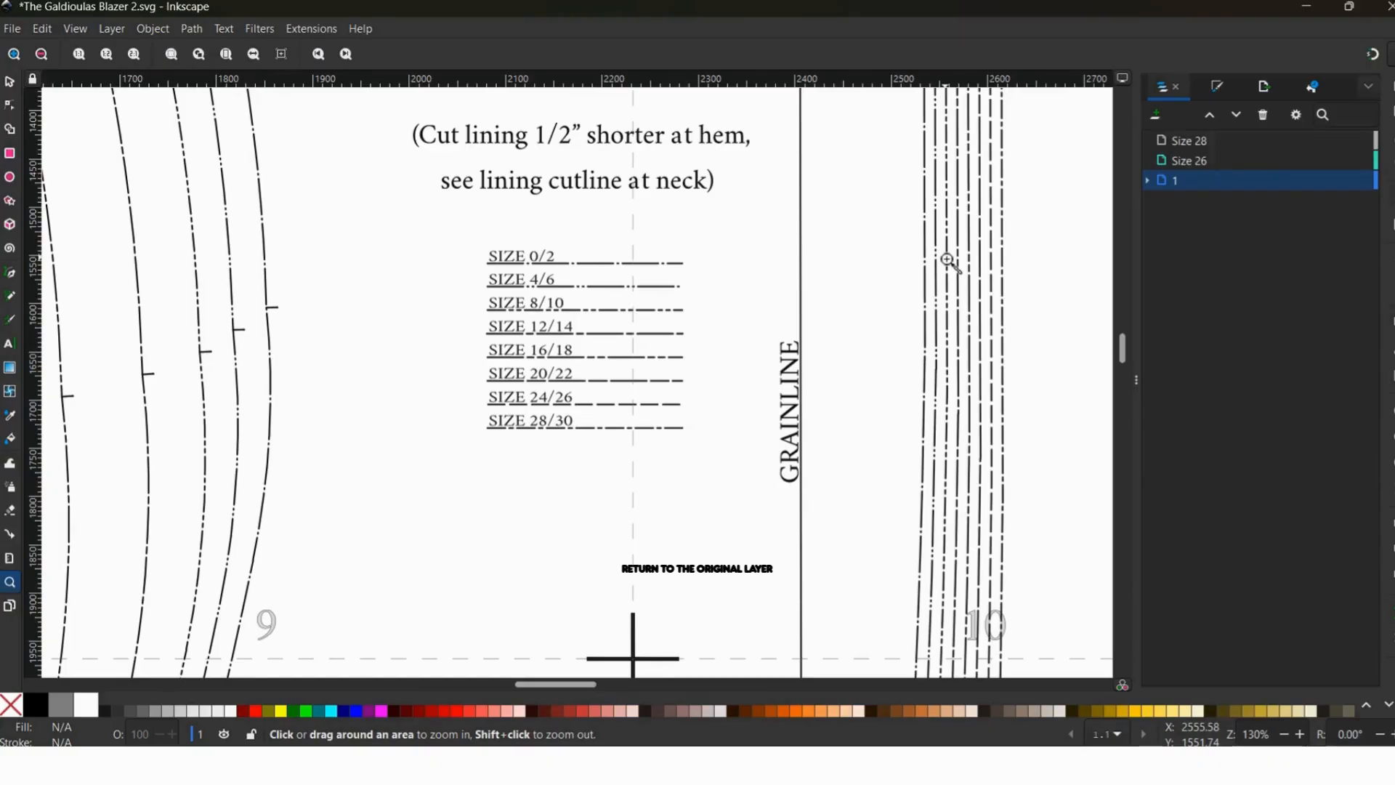
{"action": "left_click", "coordinate": [11, 109]}
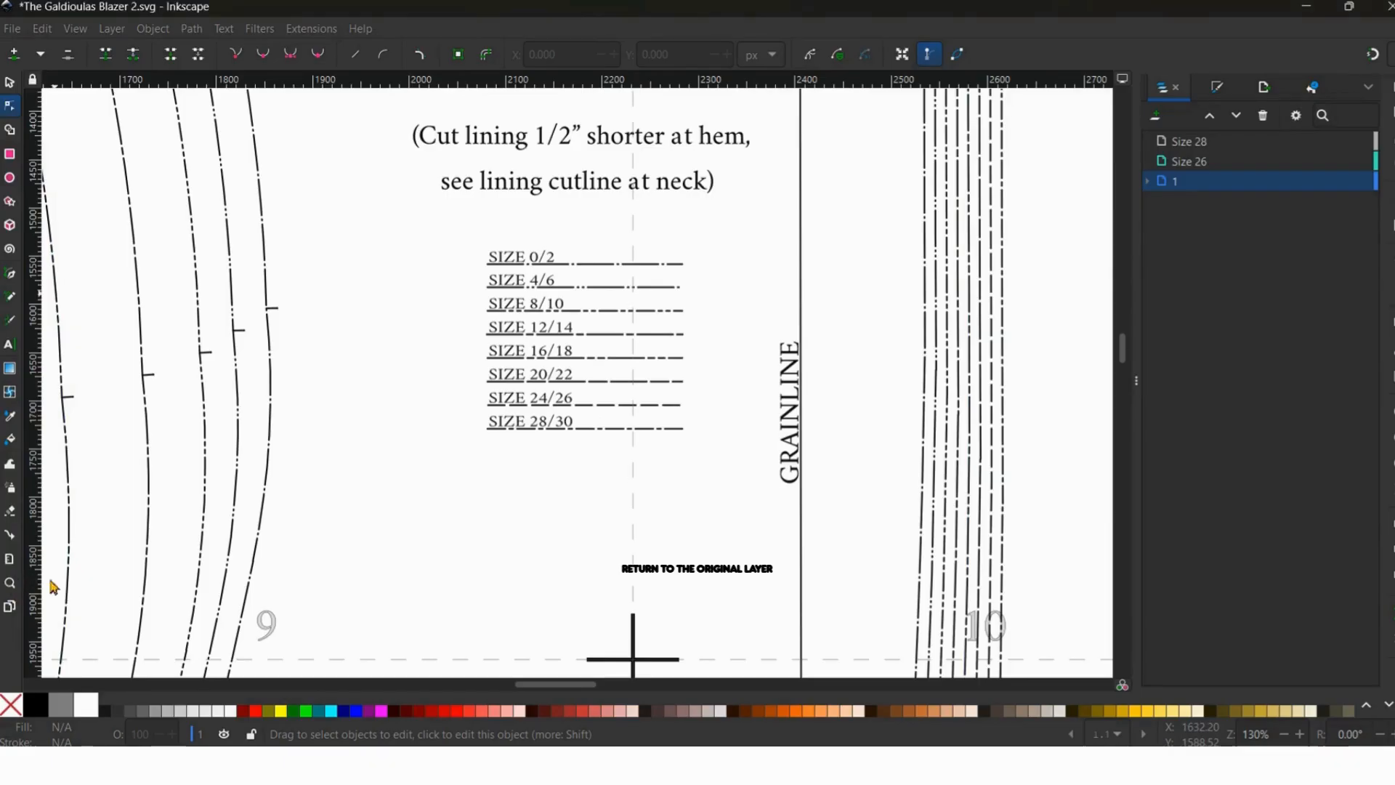
{"action": "left_click", "coordinate": [10, 582]}
{"action": "left_click_drag", "start_coordinate": [469, 365], "coordinate": [771, 516]}
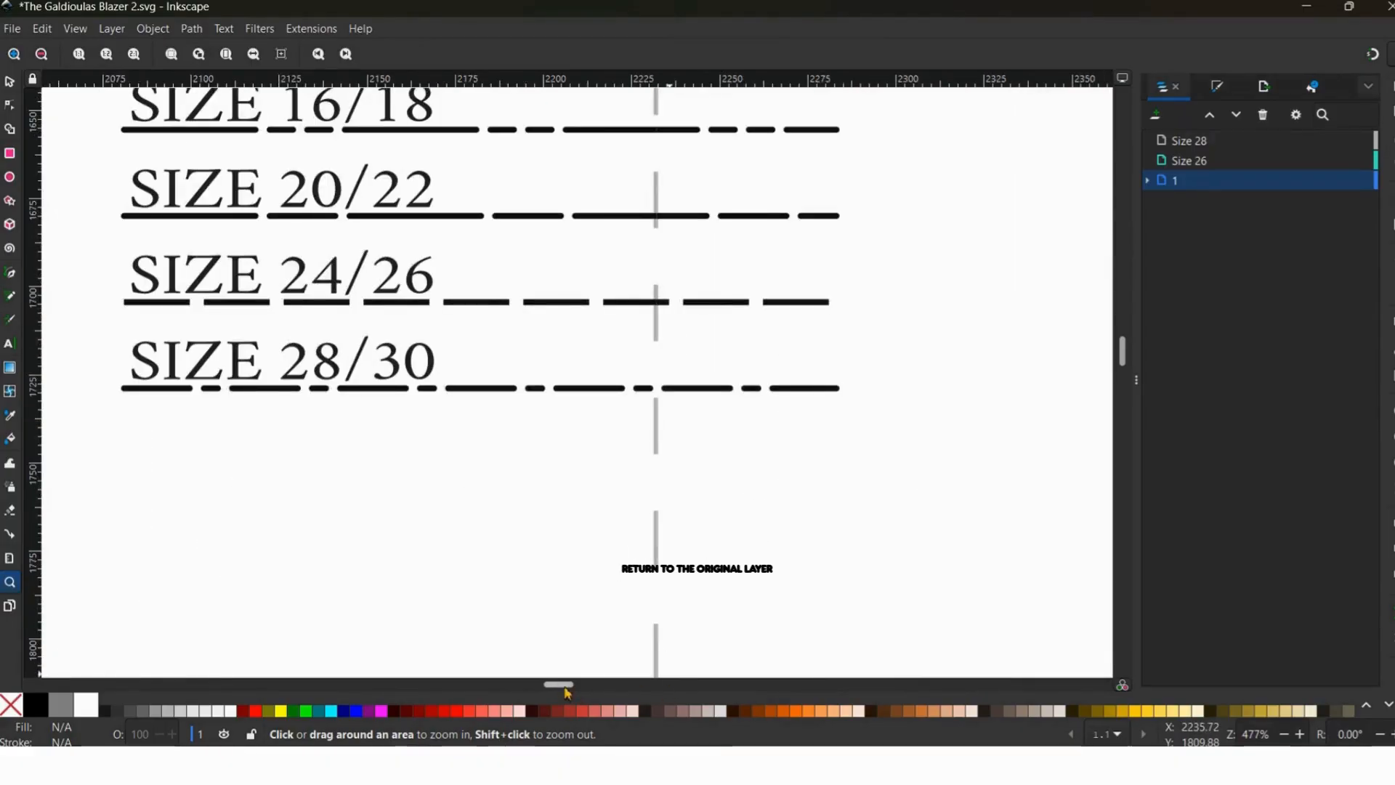
{"action": "mouse_move", "coordinate": [559, 684]}
{"action": "left_mouse_down"}
{"action": "mouse_move", "coordinate": [546, 686]}
{"action": "mouse_move", "coordinate": [560, 681]}
{"action": "left_mouse_up"}
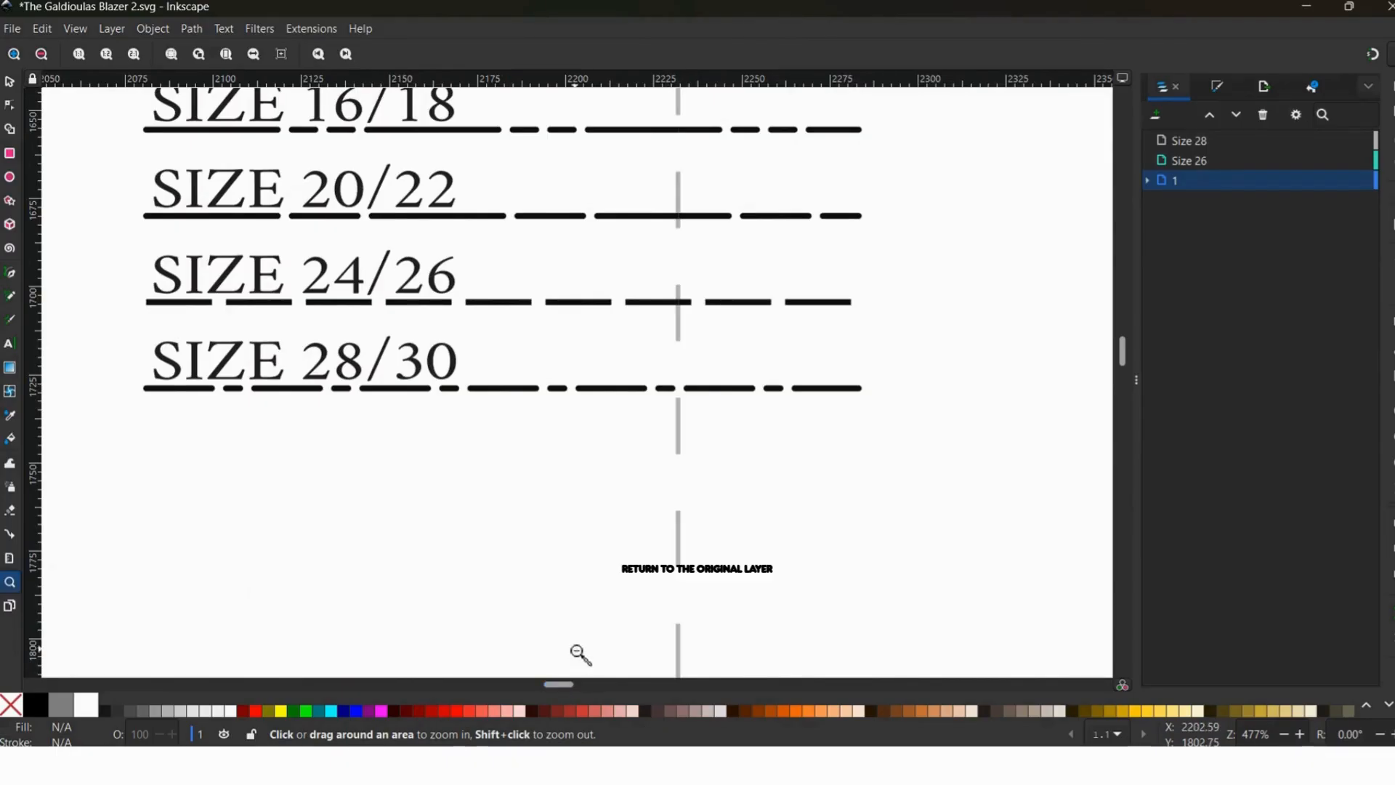
{"action": "left_click", "coordinate": [579, 651], "text": "shift"}
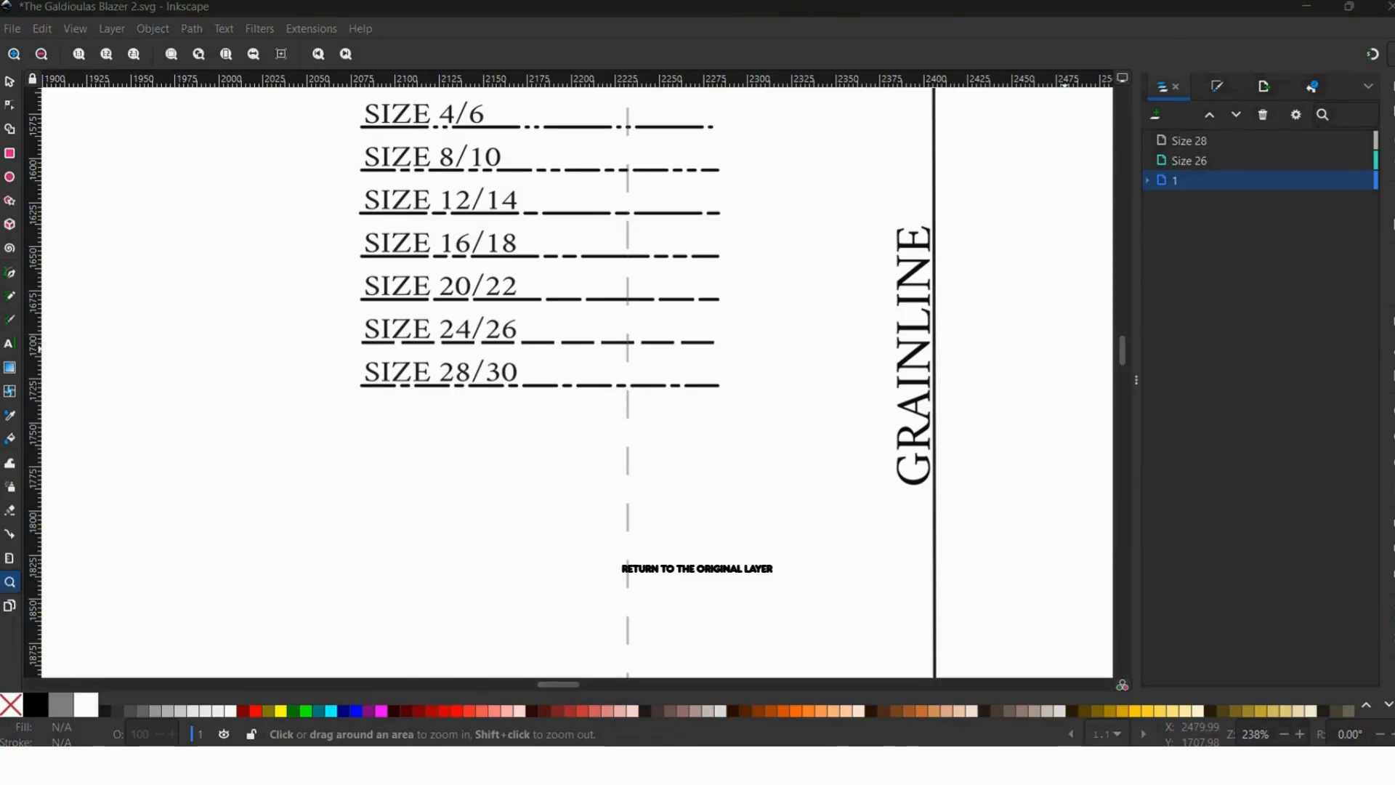
{"action": "left_click", "coordinate": [10, 107]}
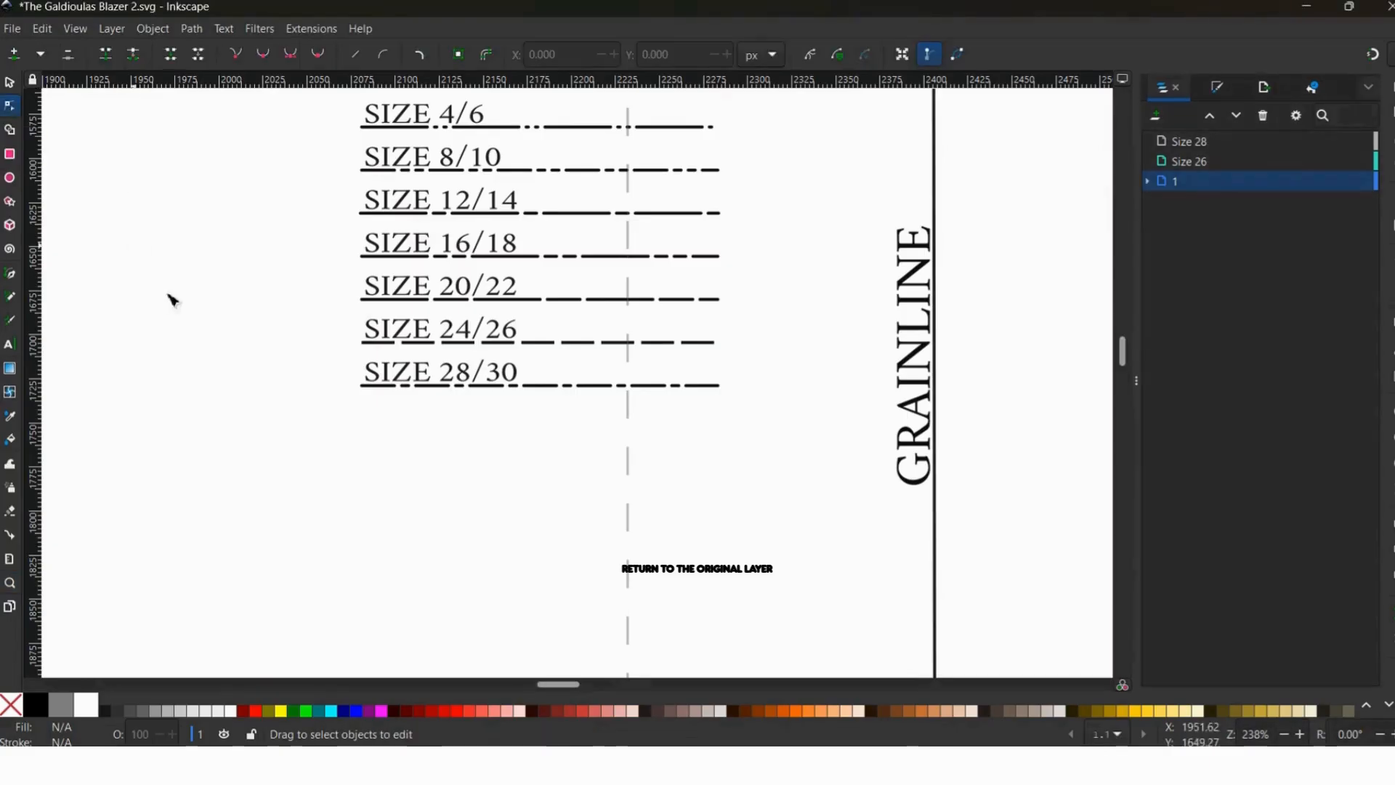
{"action": "left_click", "coordinate": [549, 348]}
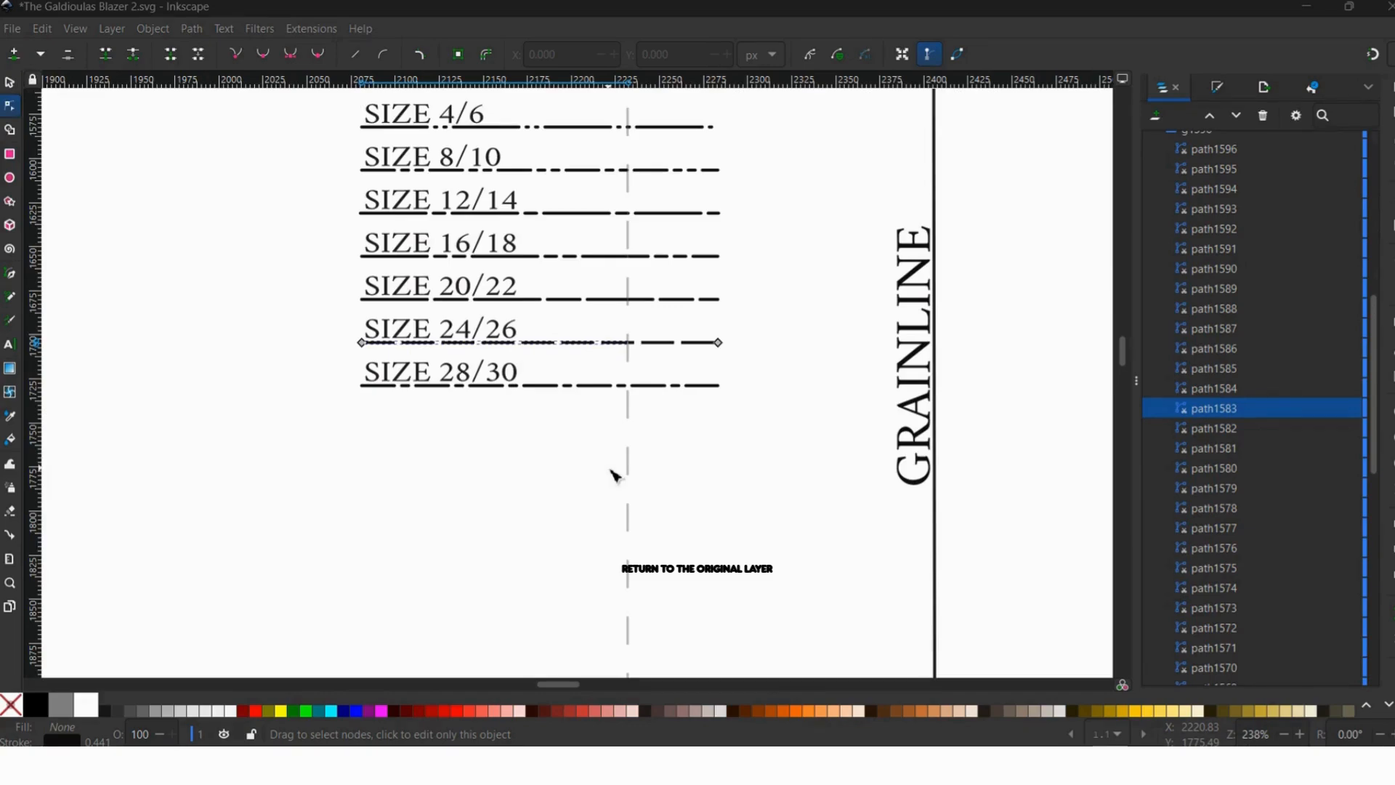
- Select all objects that share the SIZE 24/26 line's stroke style, and clear that selection
{"action": "right_click", "coordinate": [539, 346]}
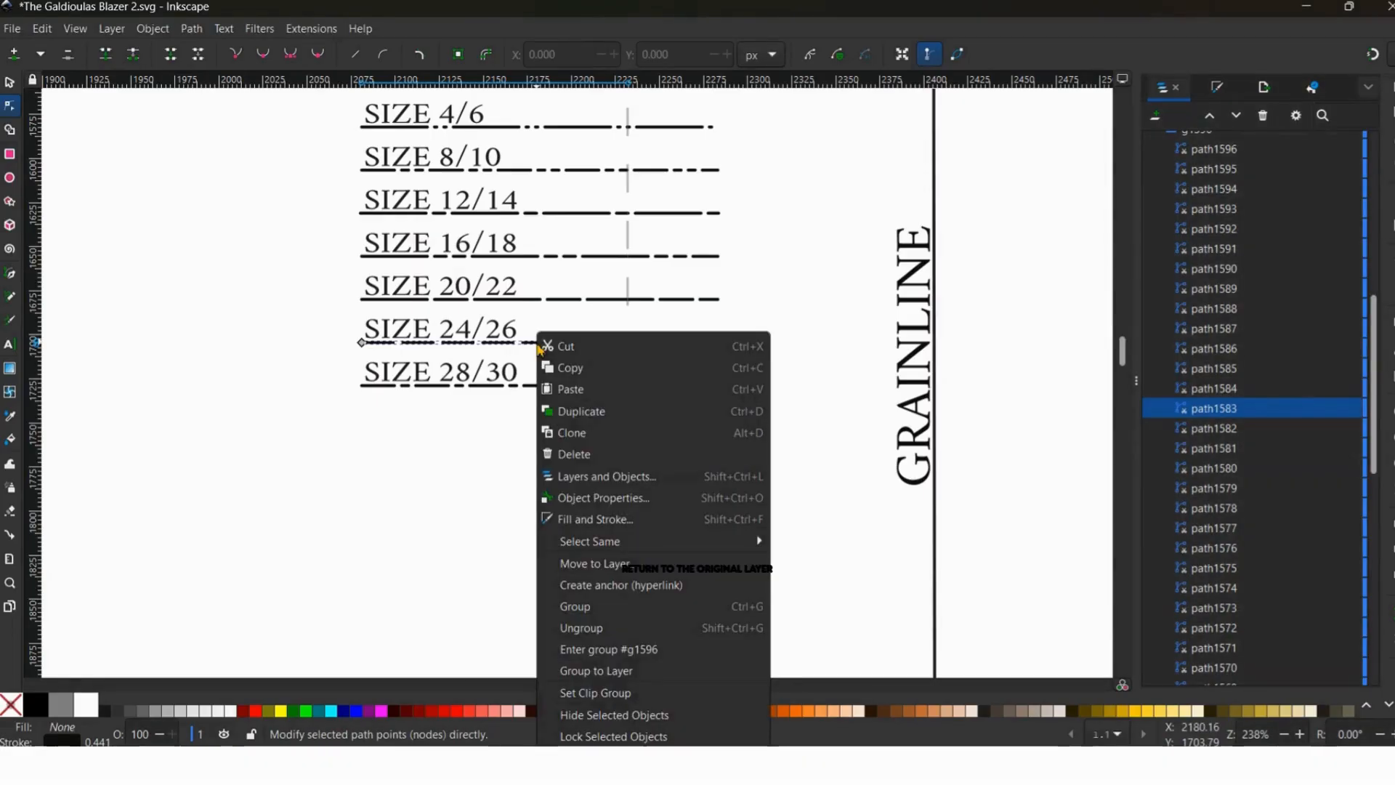
{"action": "mouse_move", "coordinate": [581, 547]}
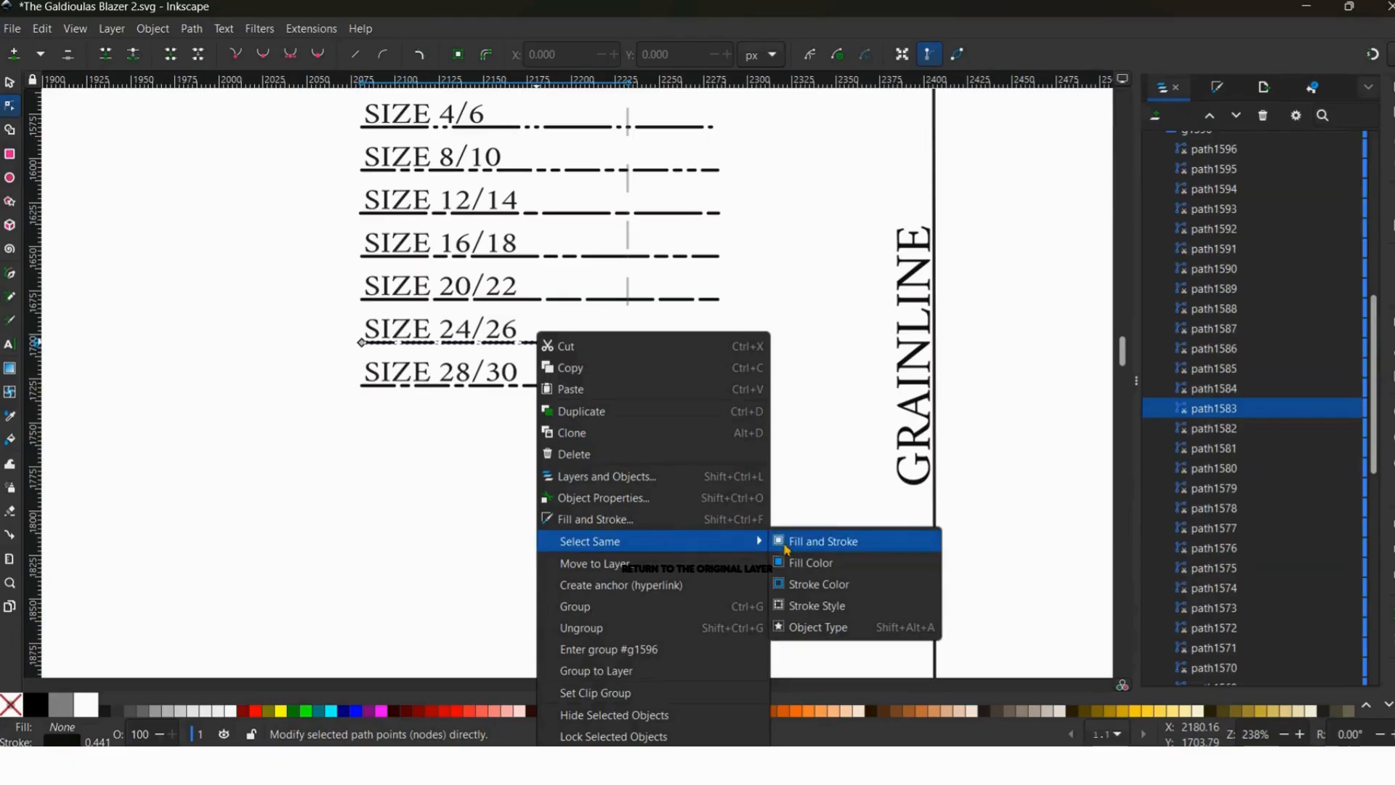
{"action": "left_click", "coordinate": [817, 607]}
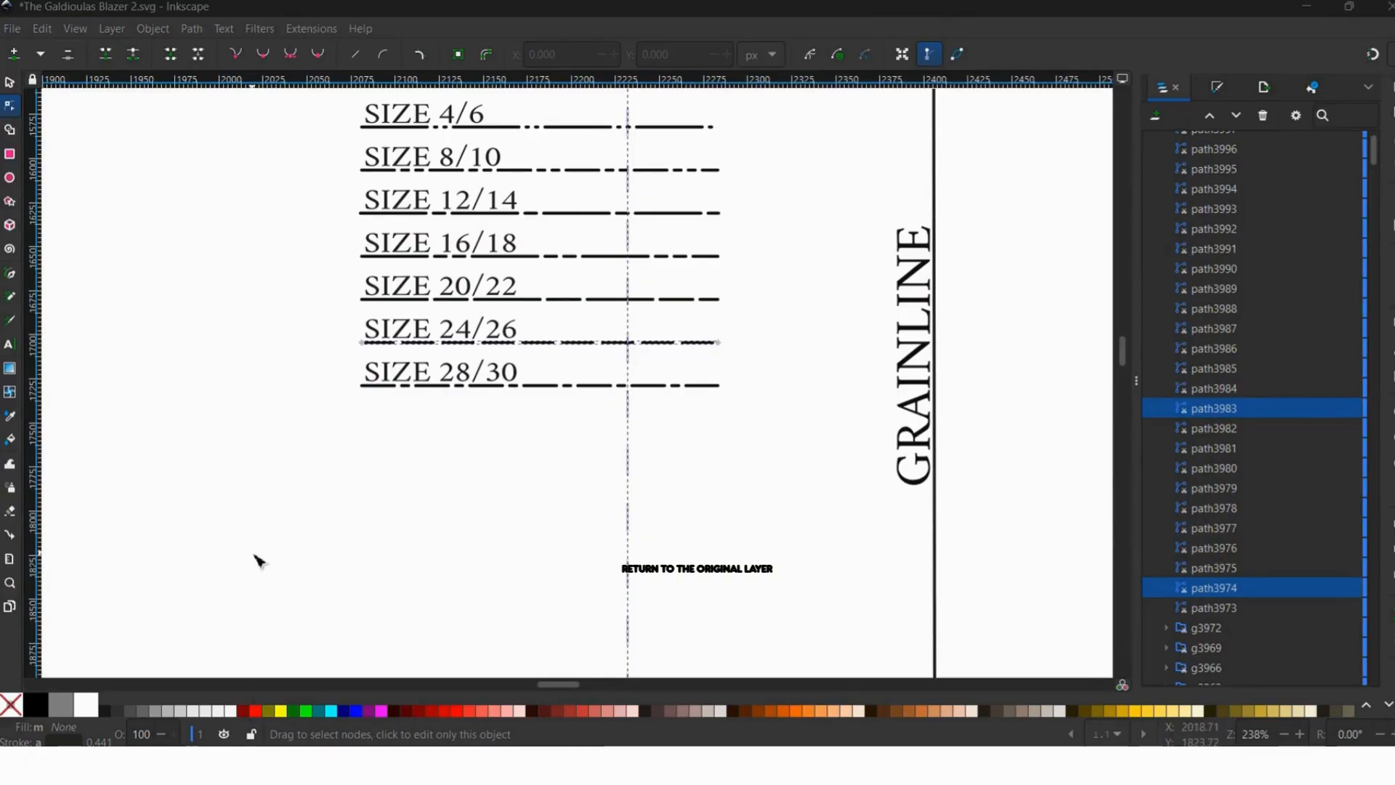
{"action": "left_click", "coordinate": [342, 531]}
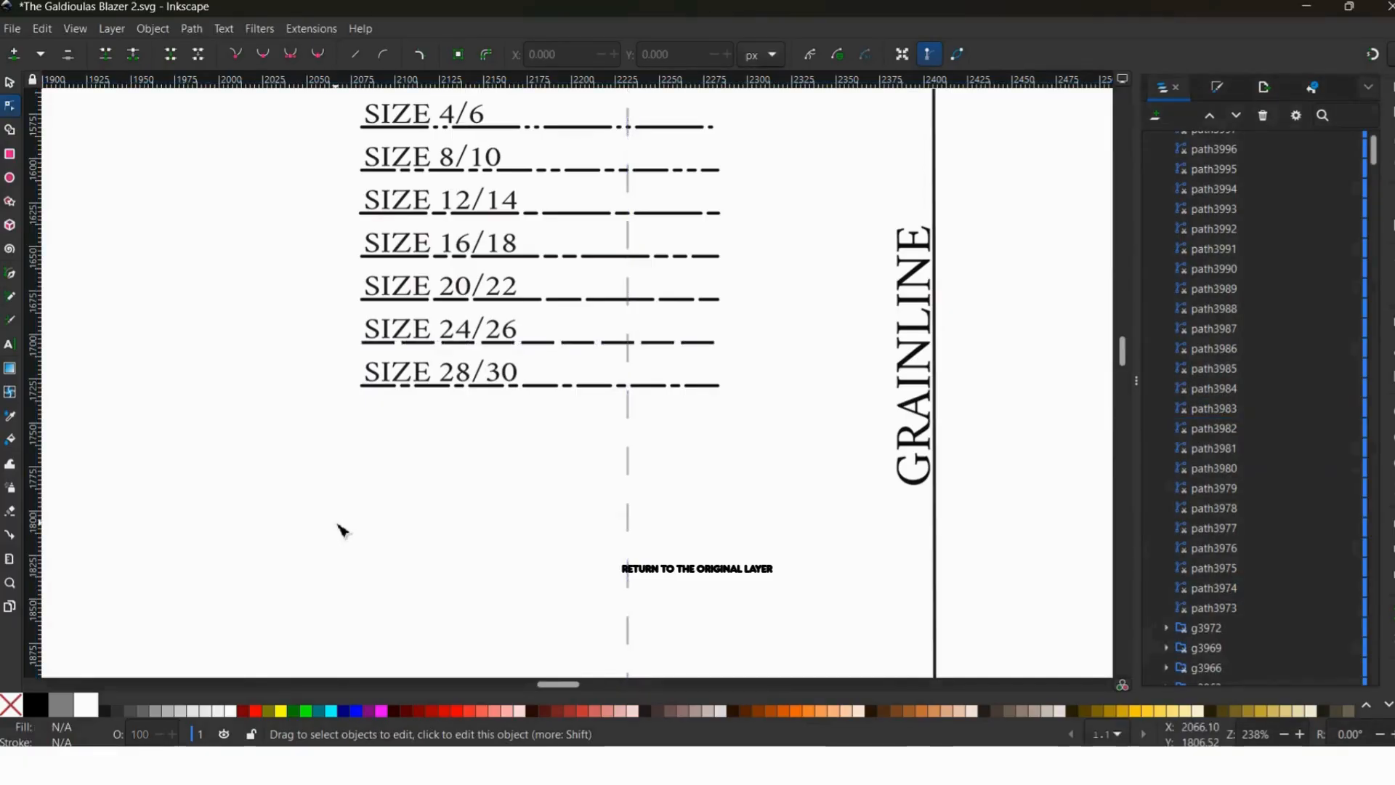
- Reselect the dashed line under SIZE 24/26 in the back piece's legend and select every object with the same stroke style
{"action": "left_click", "coordinate": [573, 353]}
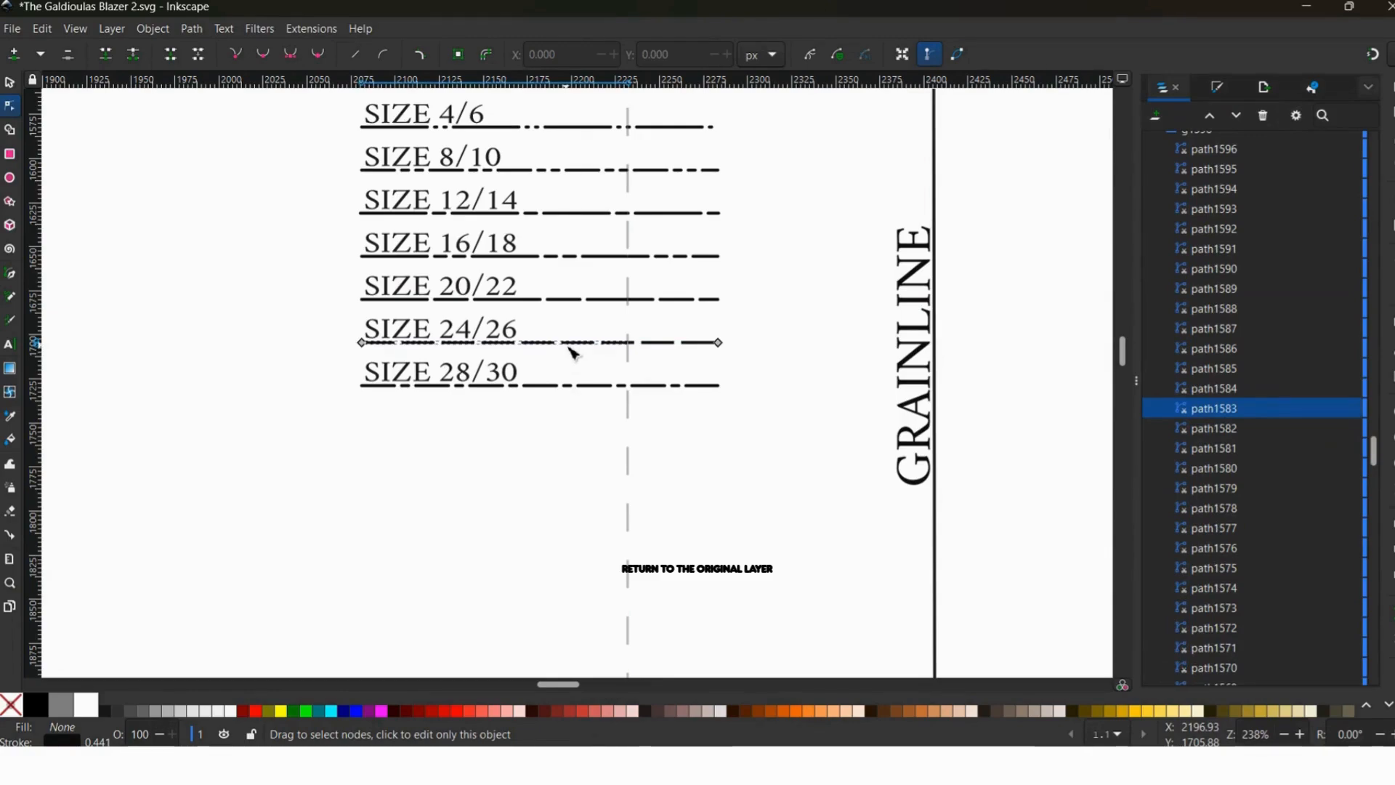
{"action": "right_click", "coordinate": [569, 346]}
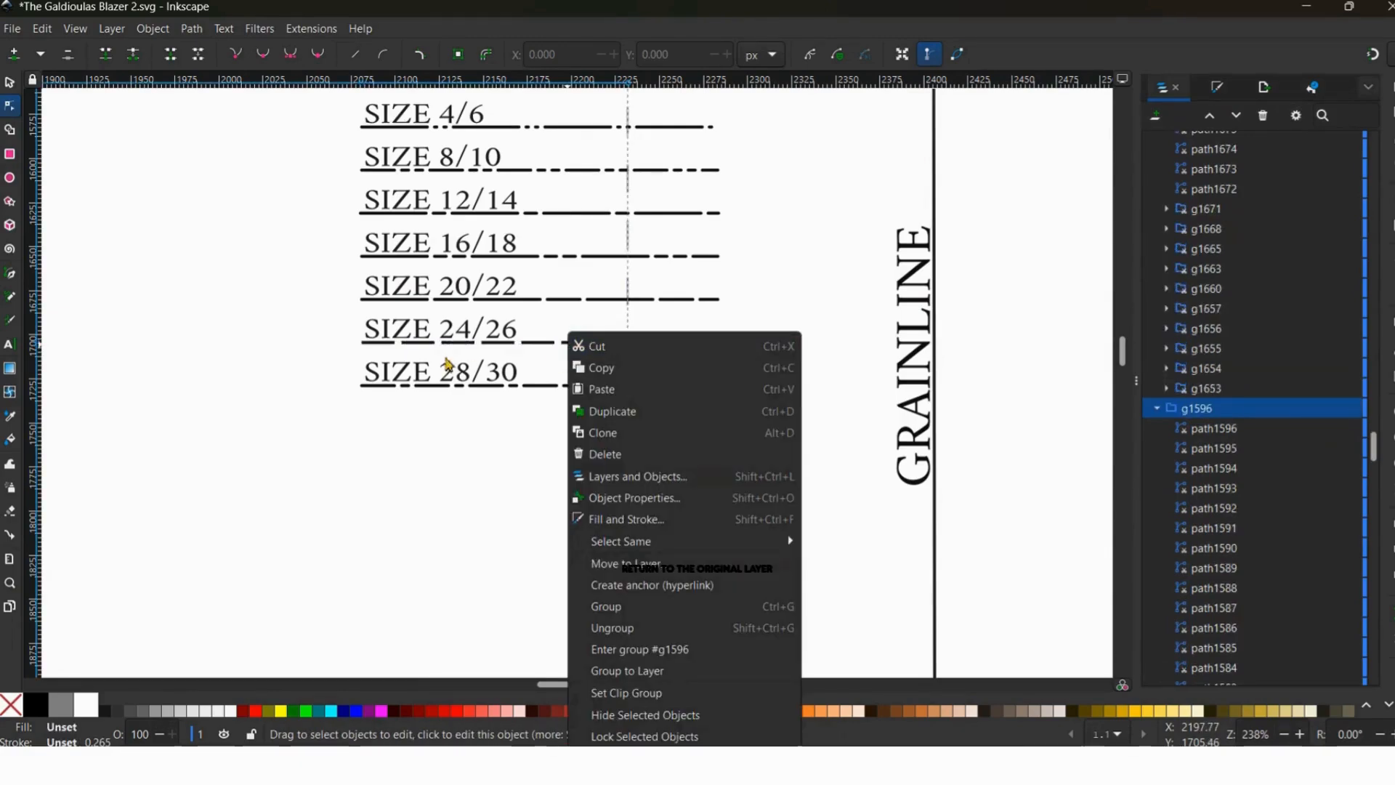
{"action": "left_click", "coordinate": [485, 344]}
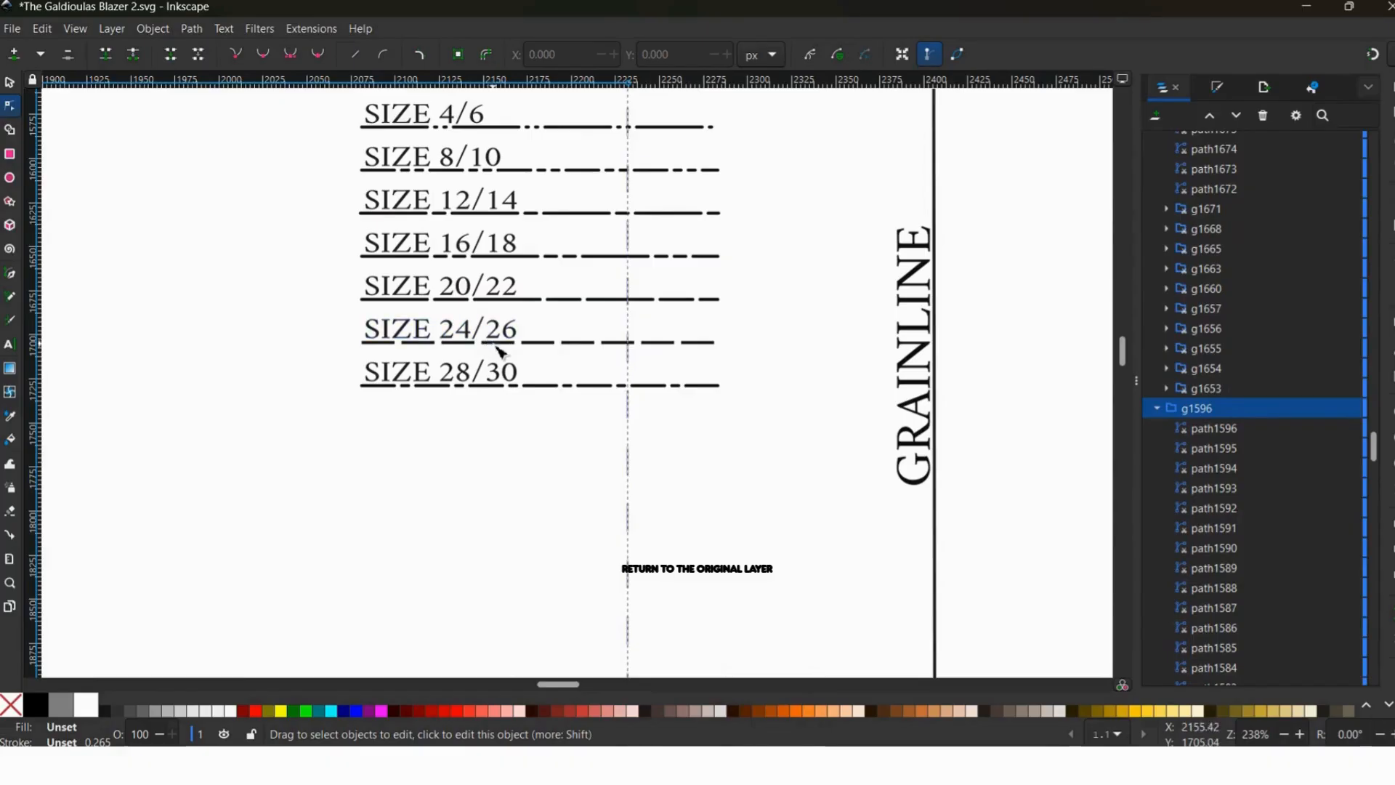
{"action": "left_click", "coordinate": [496, 343]}
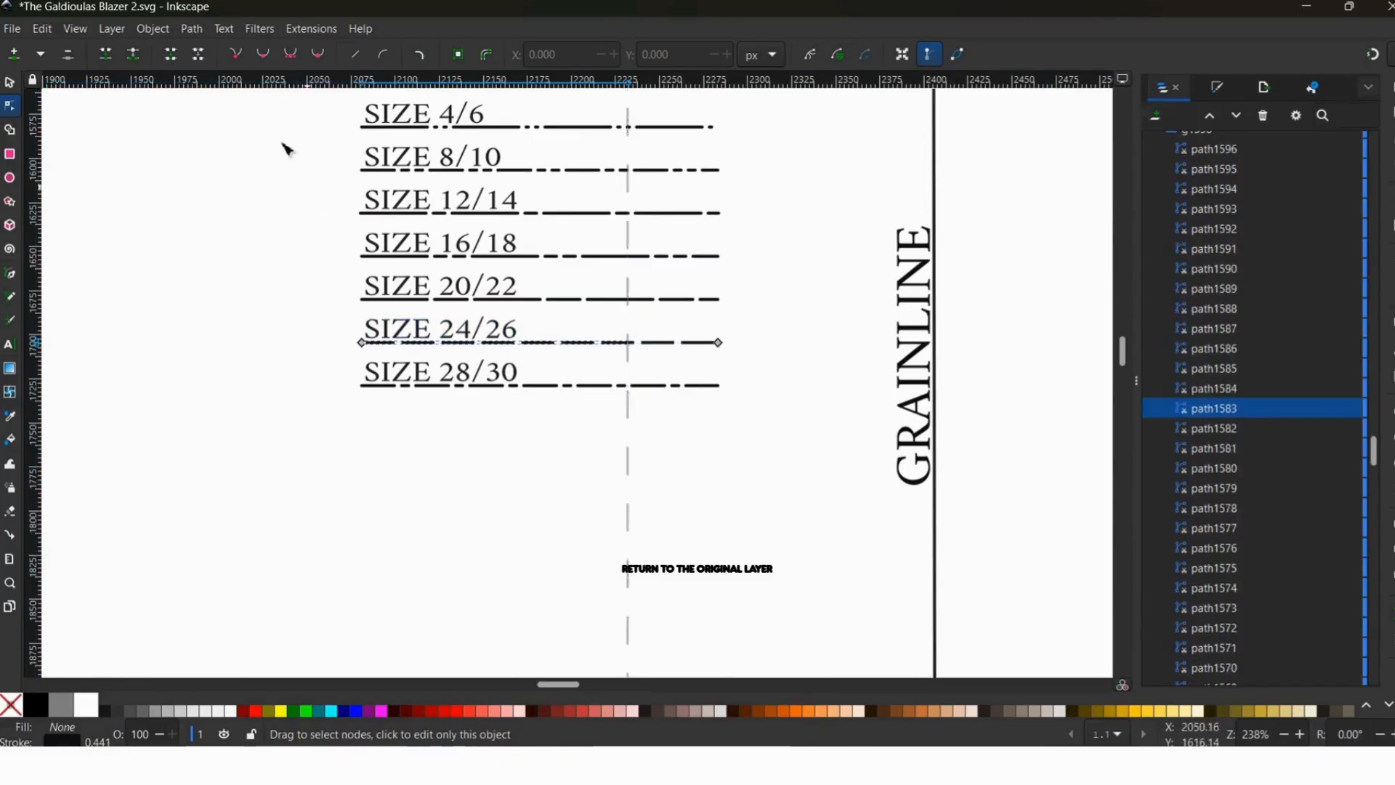
{"action": "left_click", "coordinate": [41, 31]}
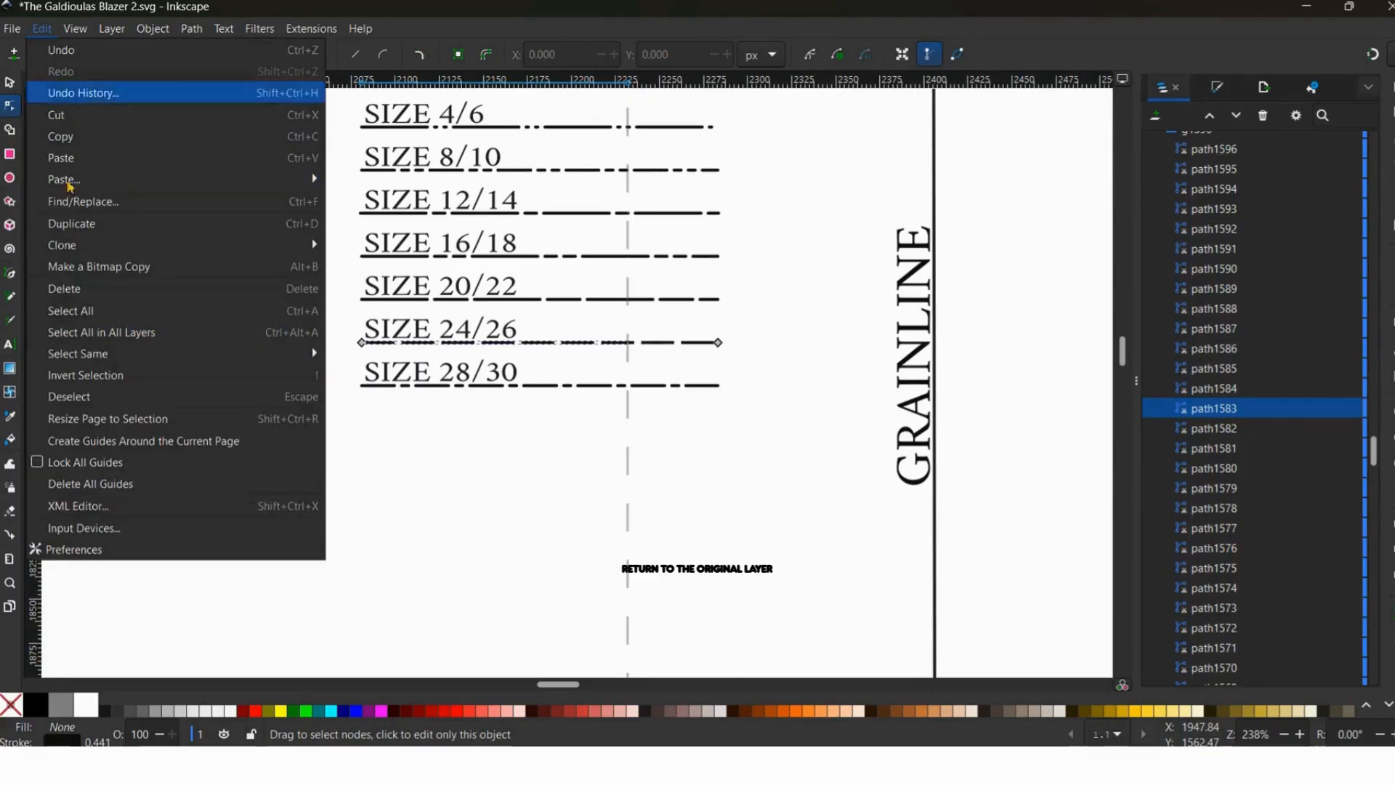
{"action": "mouse_move", "coordinate": [284, 359]}
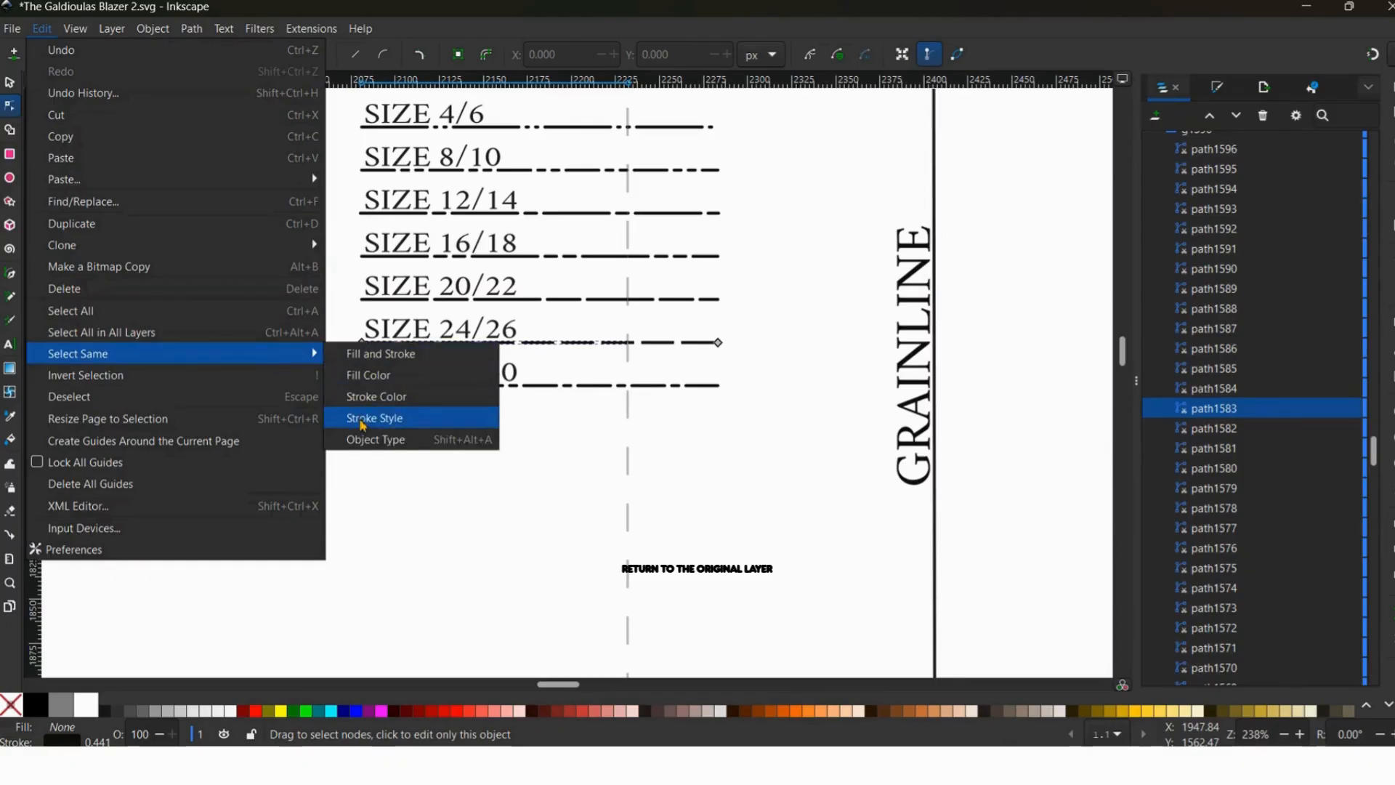
{"action": "left_click", "coordinate": [392, 419]}
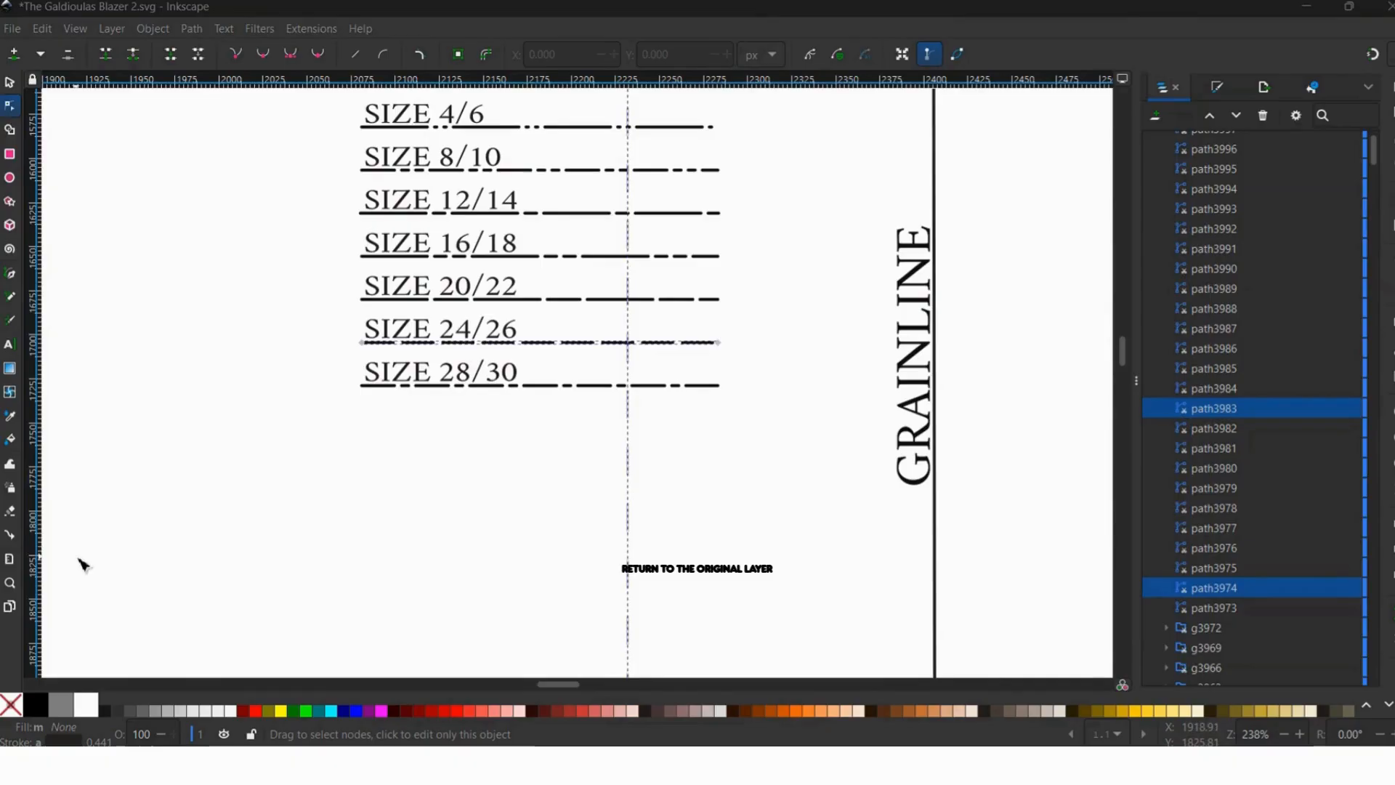
- Examine all the pattern pieces across the page to check which size lines the selection covers
{"action": "left_click", "coordinate": [10, 582]}
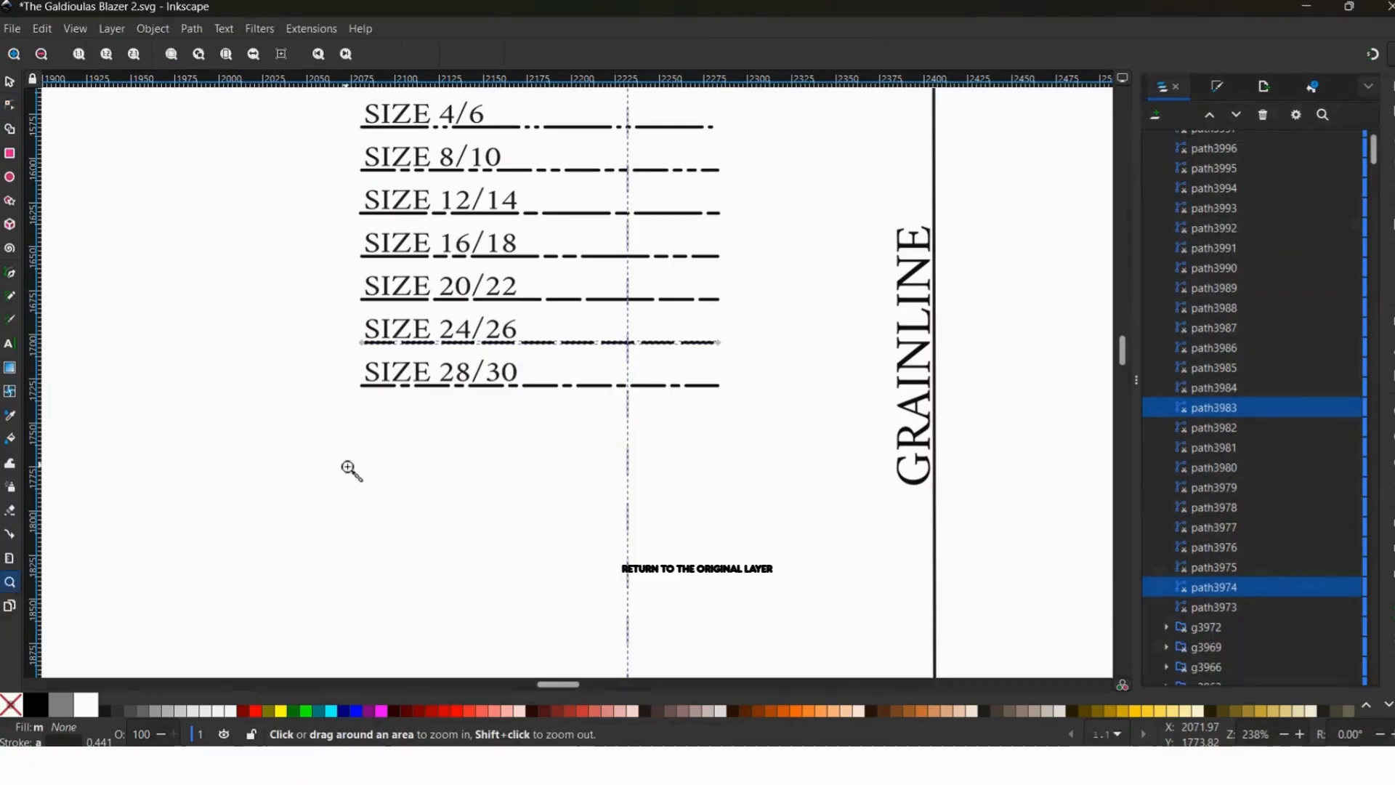
{"action": "scroll", "coordinate": [349, 469], "scroll_direction": "down", "scroll_amount": 3}
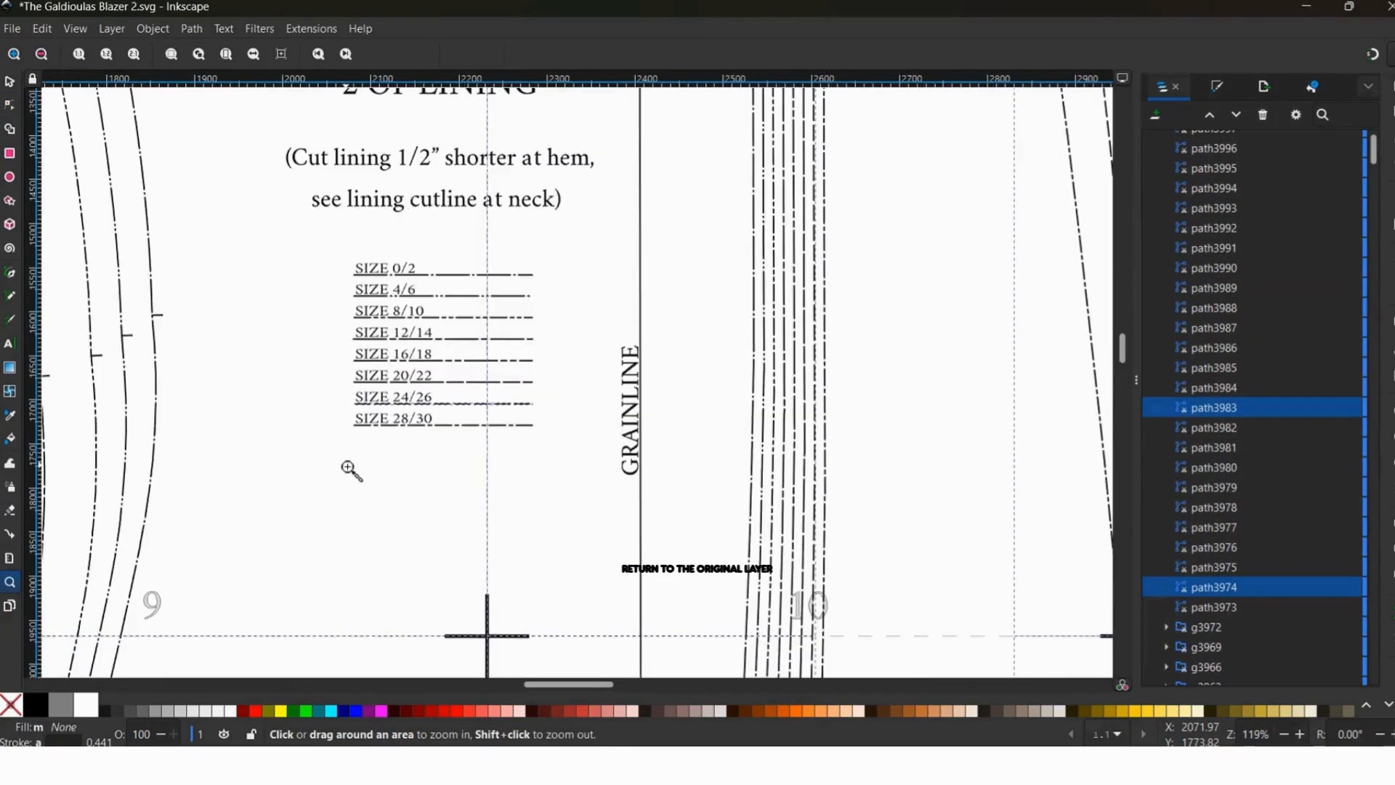
{"action": "scroll", "coordinate": [351, 470], "scroll_direction": "down", "scroll_amount": 2}
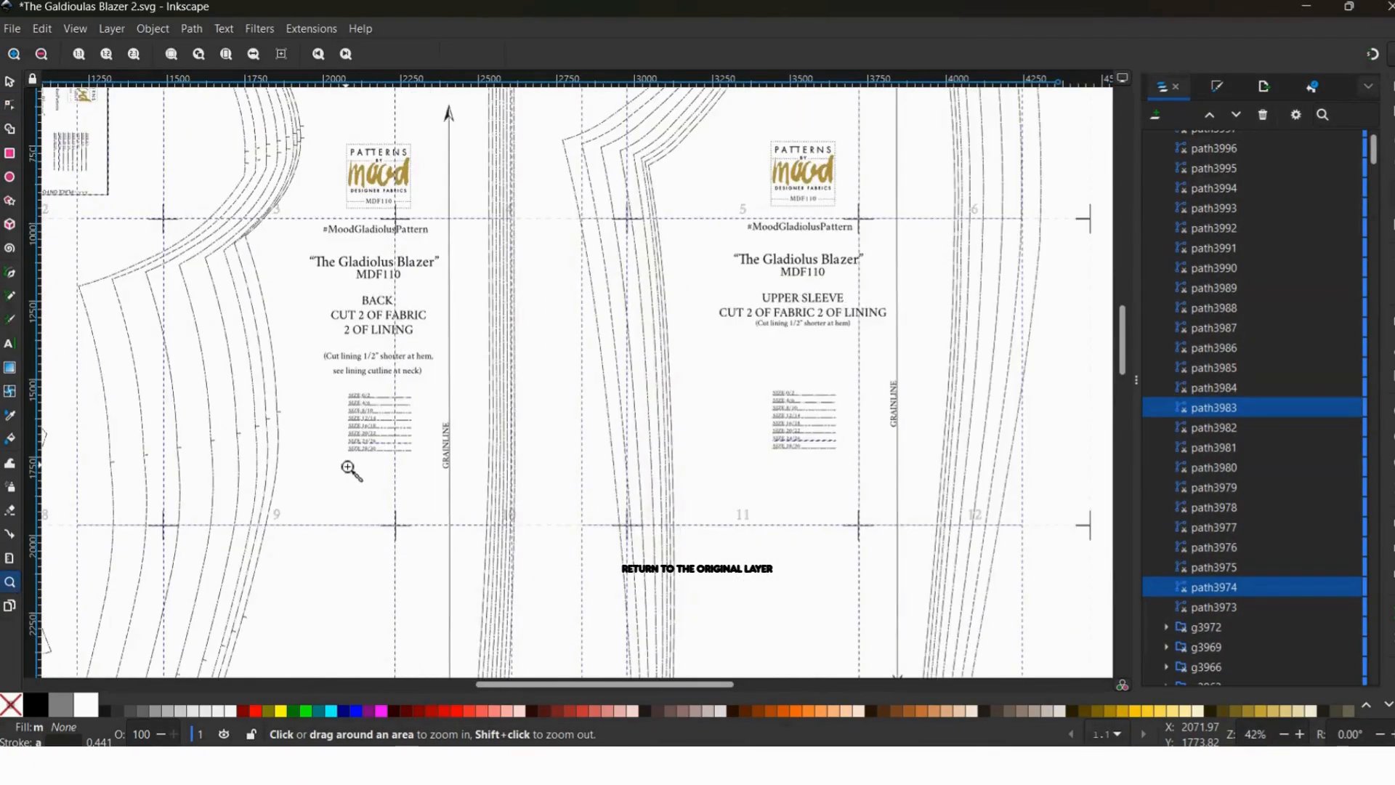
{"action": "scroll", "coordinate": [354, 470], "scroll_direction": "down", "scroll_amount": 1}
{"action": "scroll", "coordinate": [354, 471], "scroll_direction": "down", "scroll_amount": 1}
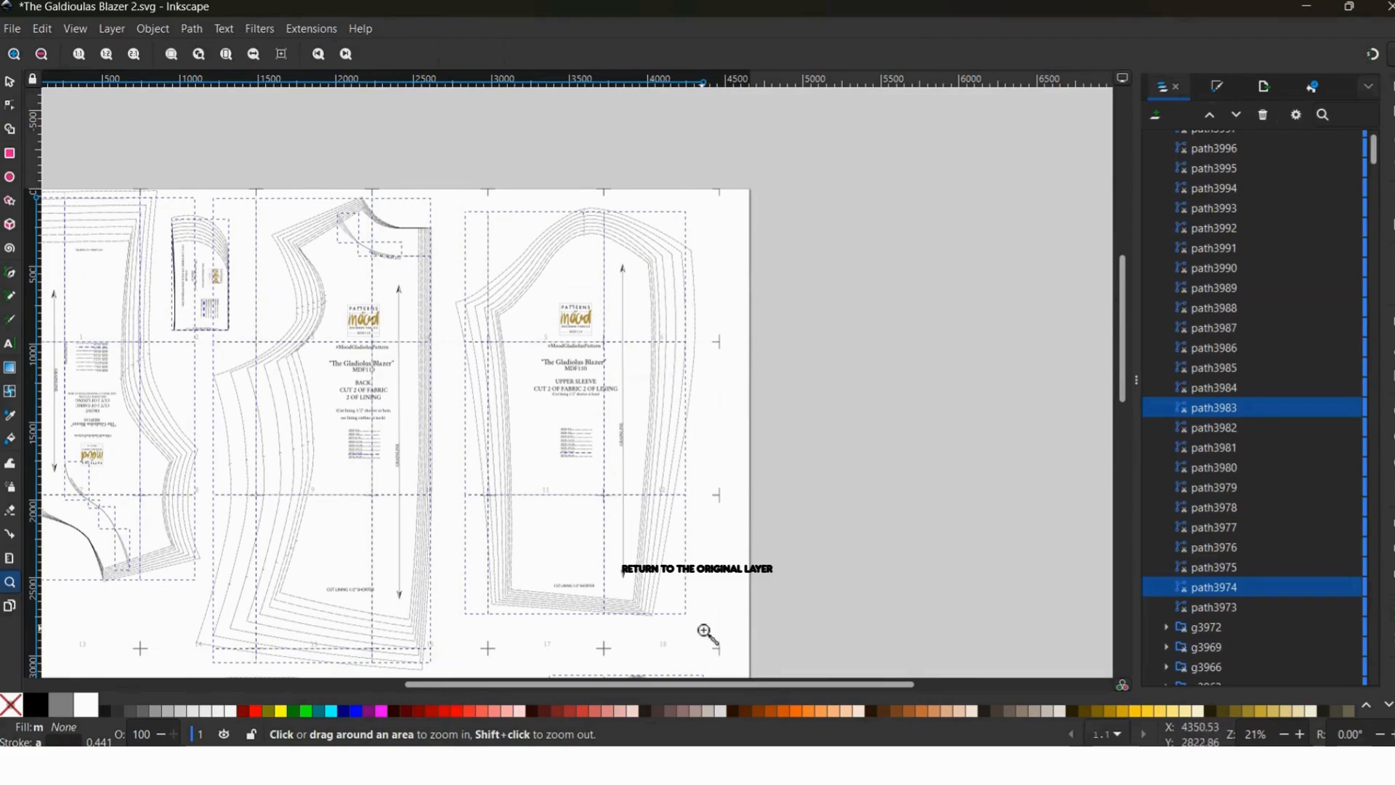
{"action": "left_click_drag", "start_coordinate": [722, 685], "coordinate": [642, 691]}
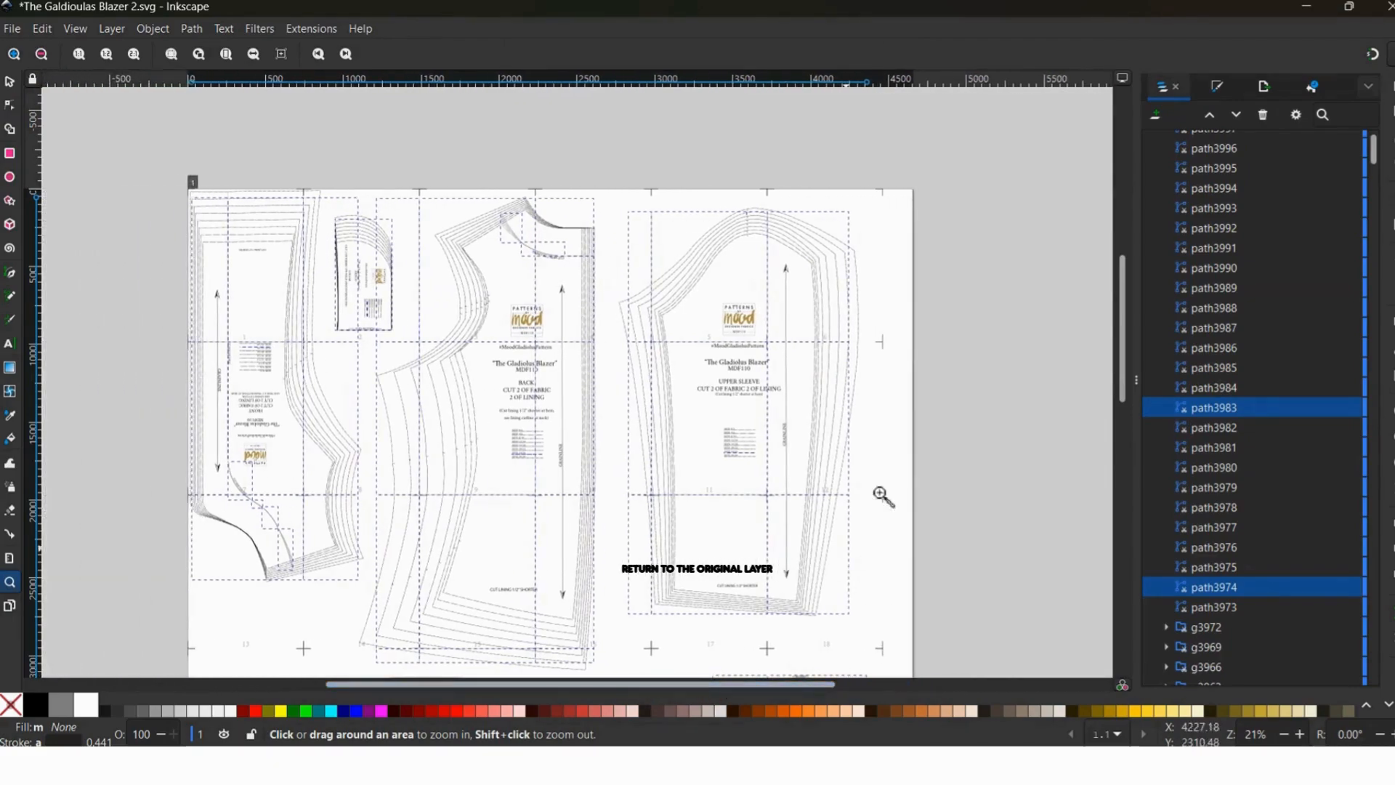
{"action": "left_click", "coordinate": [10, 107]}
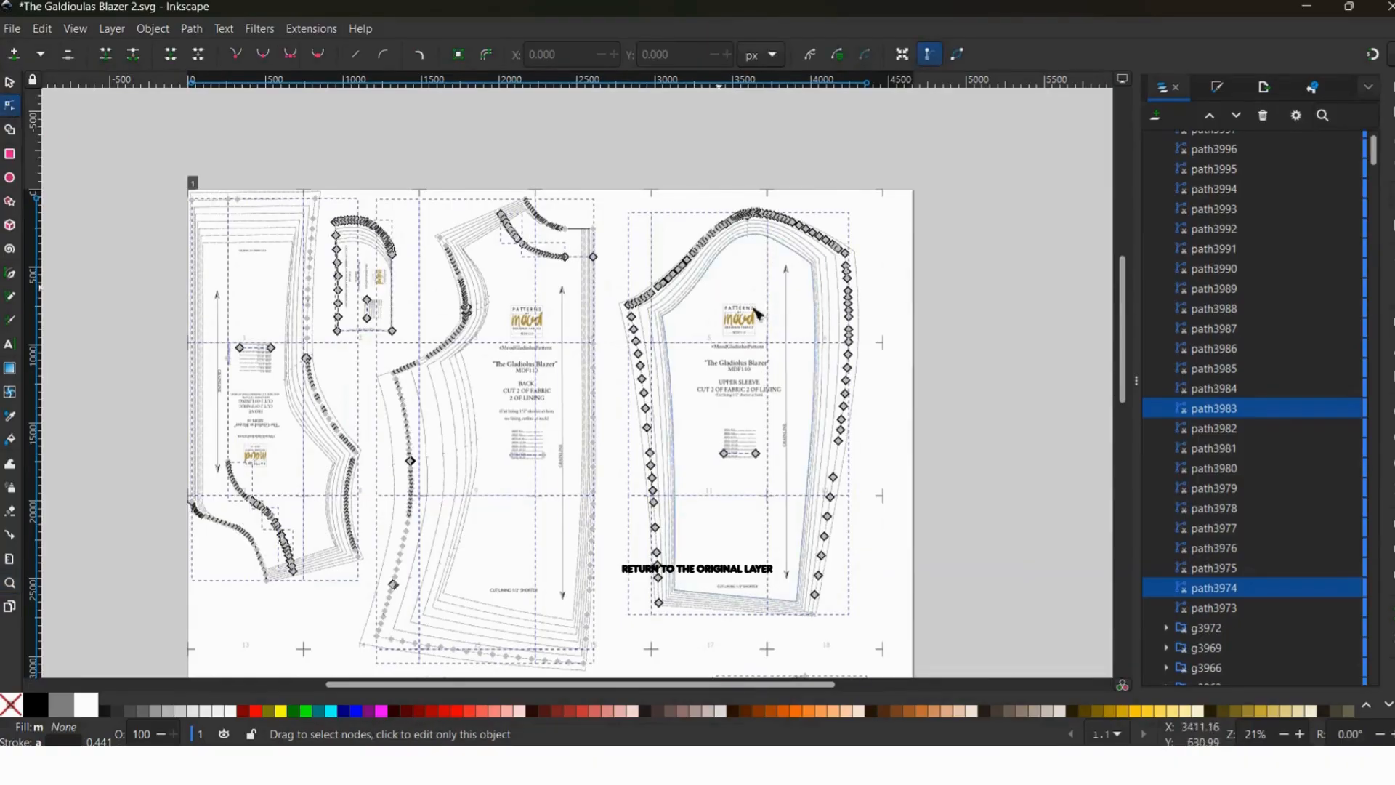
{"action": "scroll", "coordinate": [704, 271], "scroll_direction": "down", "scroll_amount": 2}
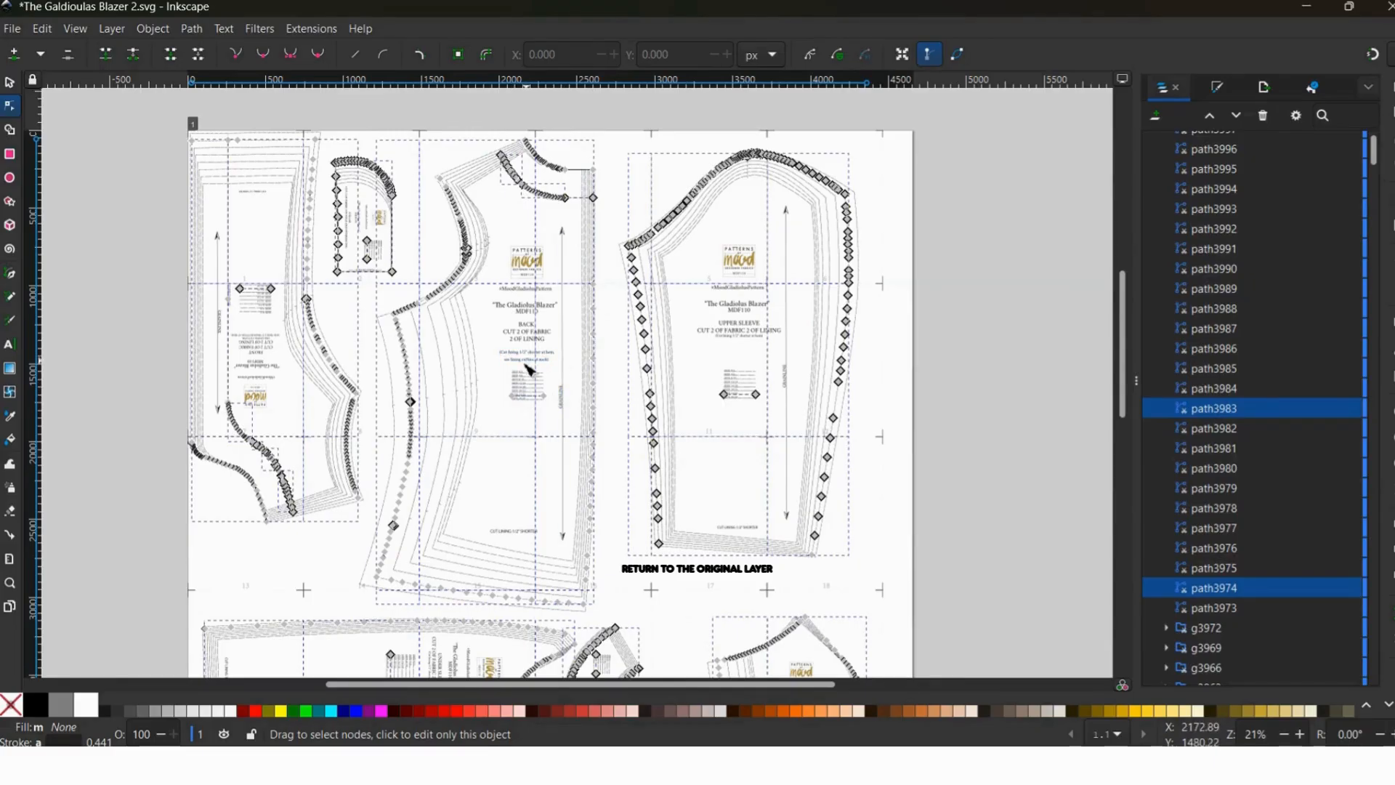
{"action": "scroll", "coordinate": [312, 341], "scroll_direction": "down", "scroll_amount": 10}
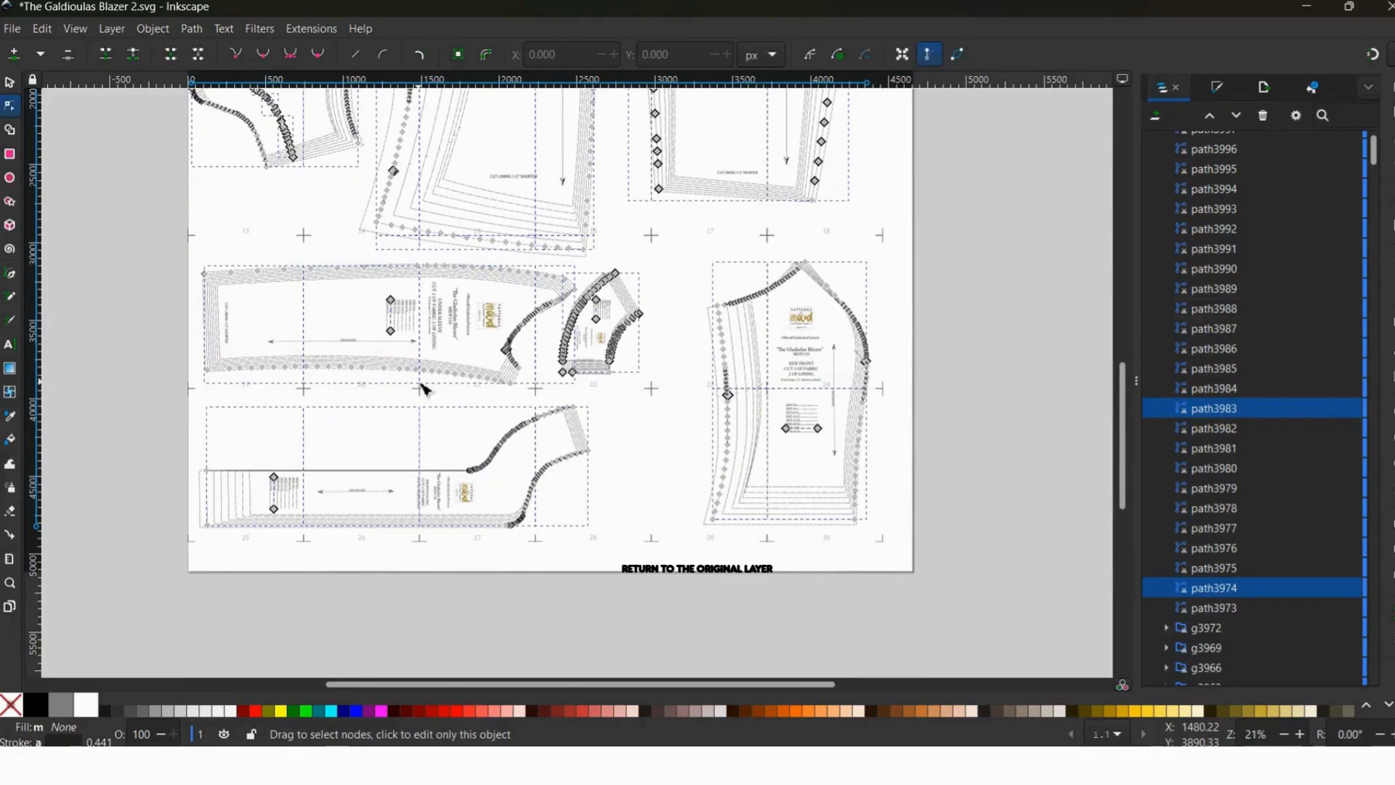
{"action": "left_click", "coordinate": [508, 345]}
{"action": "scroll", "coordinate": [861, 269], "scroll_direction": "up", "scroll_amount": 5}
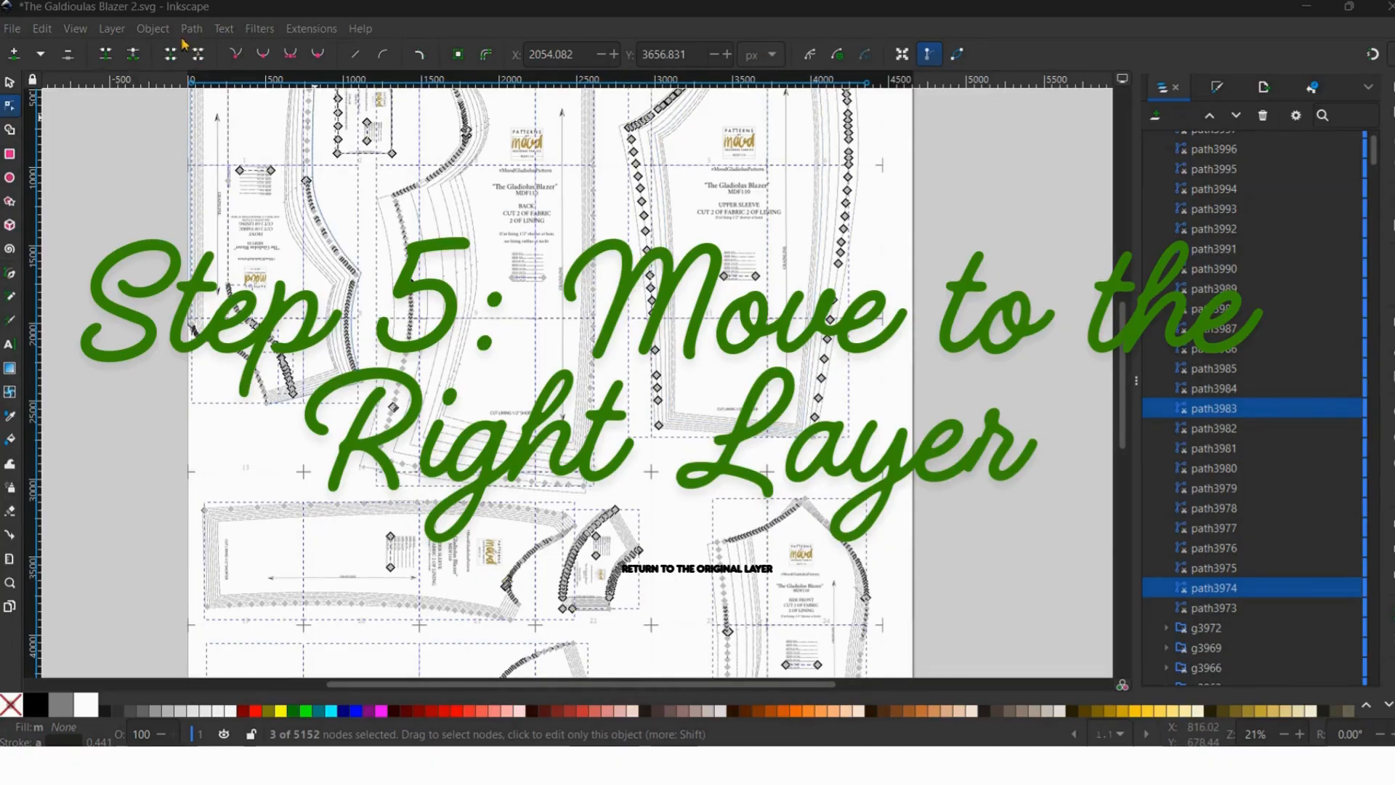
- Move the selected SIZE 24/26 lines to the Size 26 layer
{"action": "left_click", "coordinate": [111, 29]}
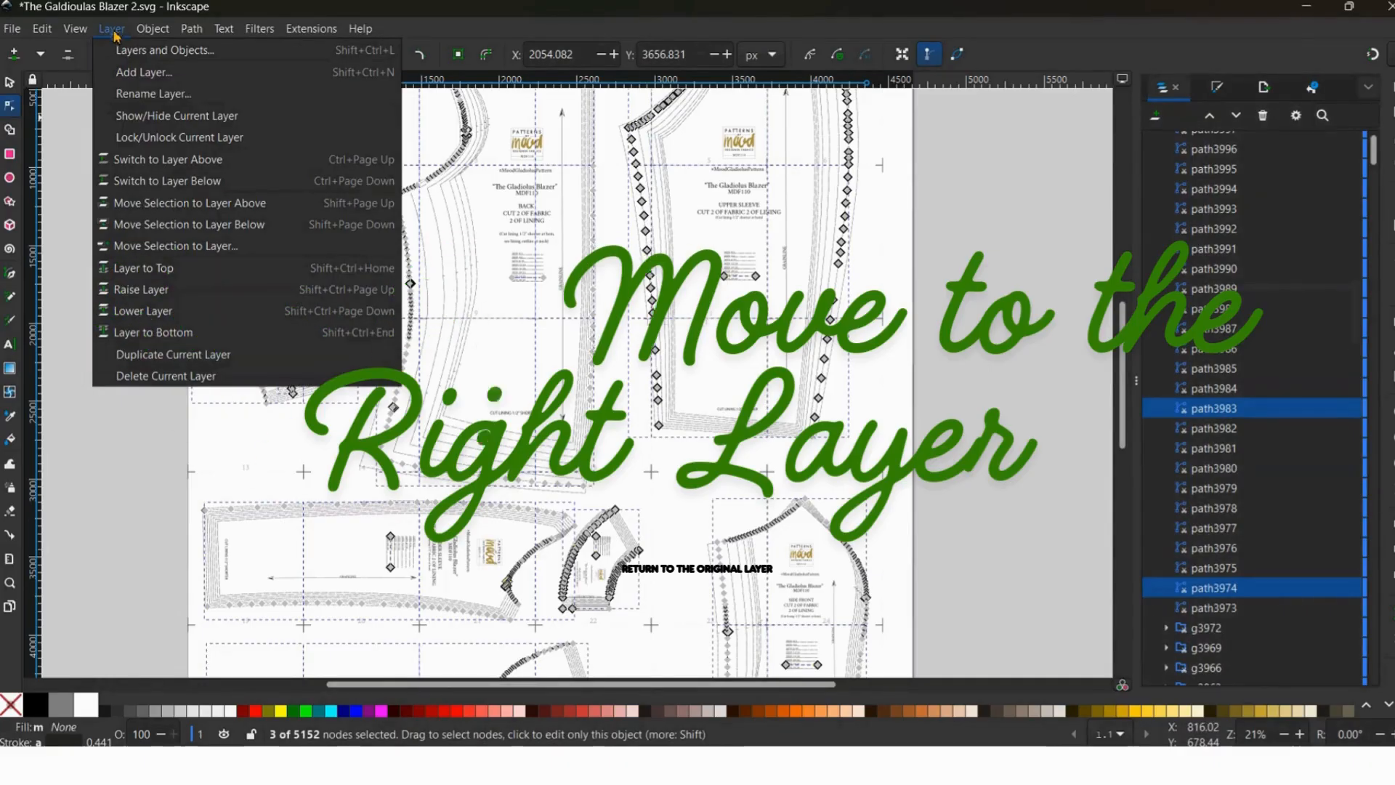
{"action": "left_click", "coordinate": [153, 247]}
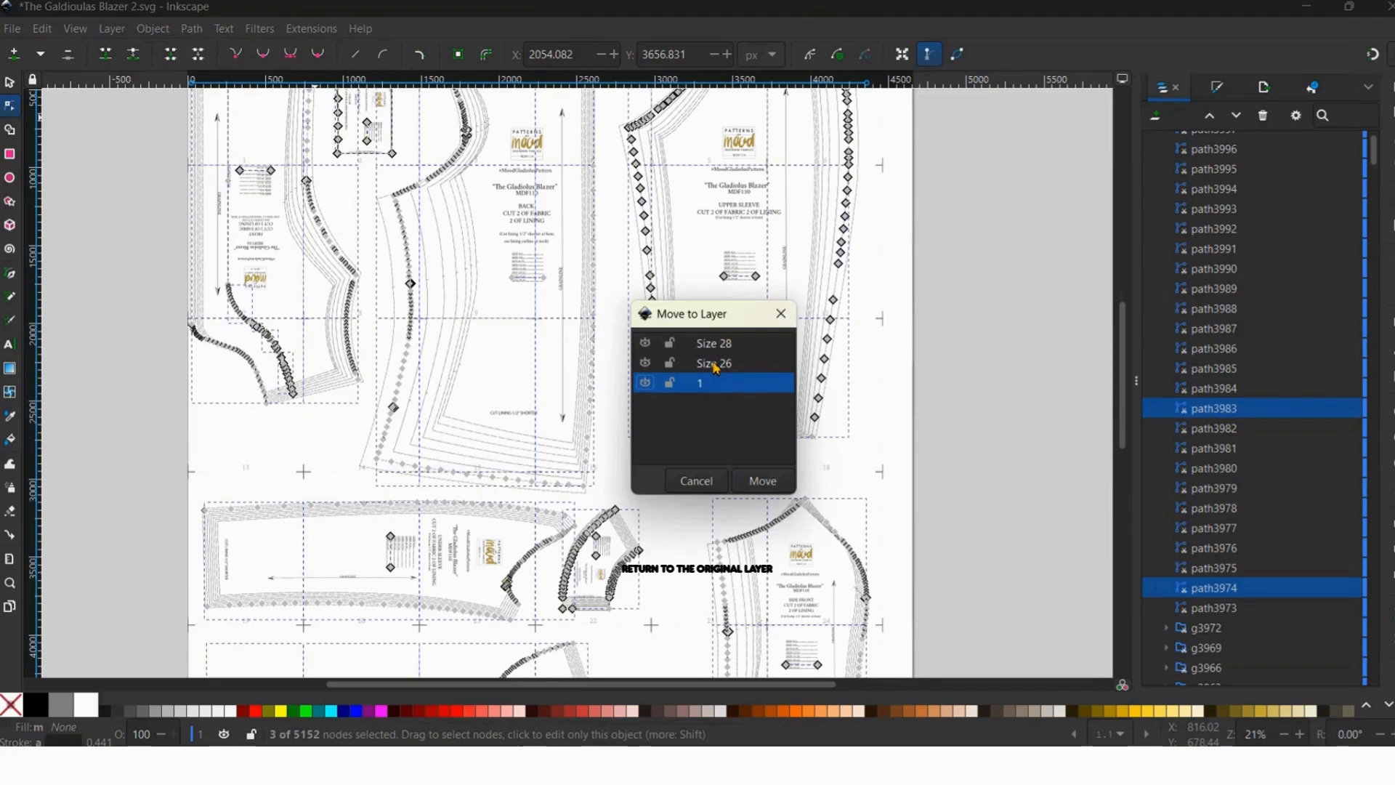
{"action": "left_click", "coordinate": [715, 369]}
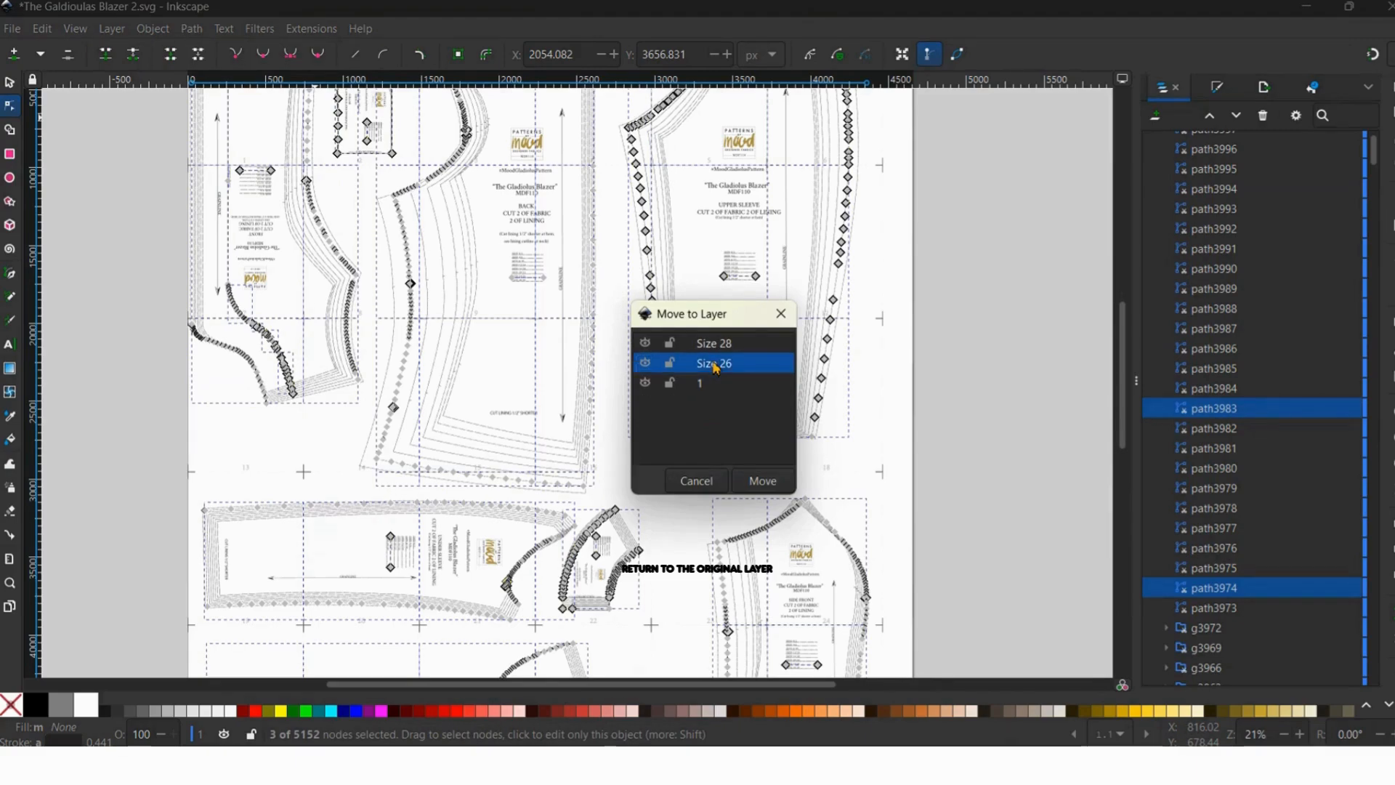
{"action": "left_click", "coordinate": [759, 483]}
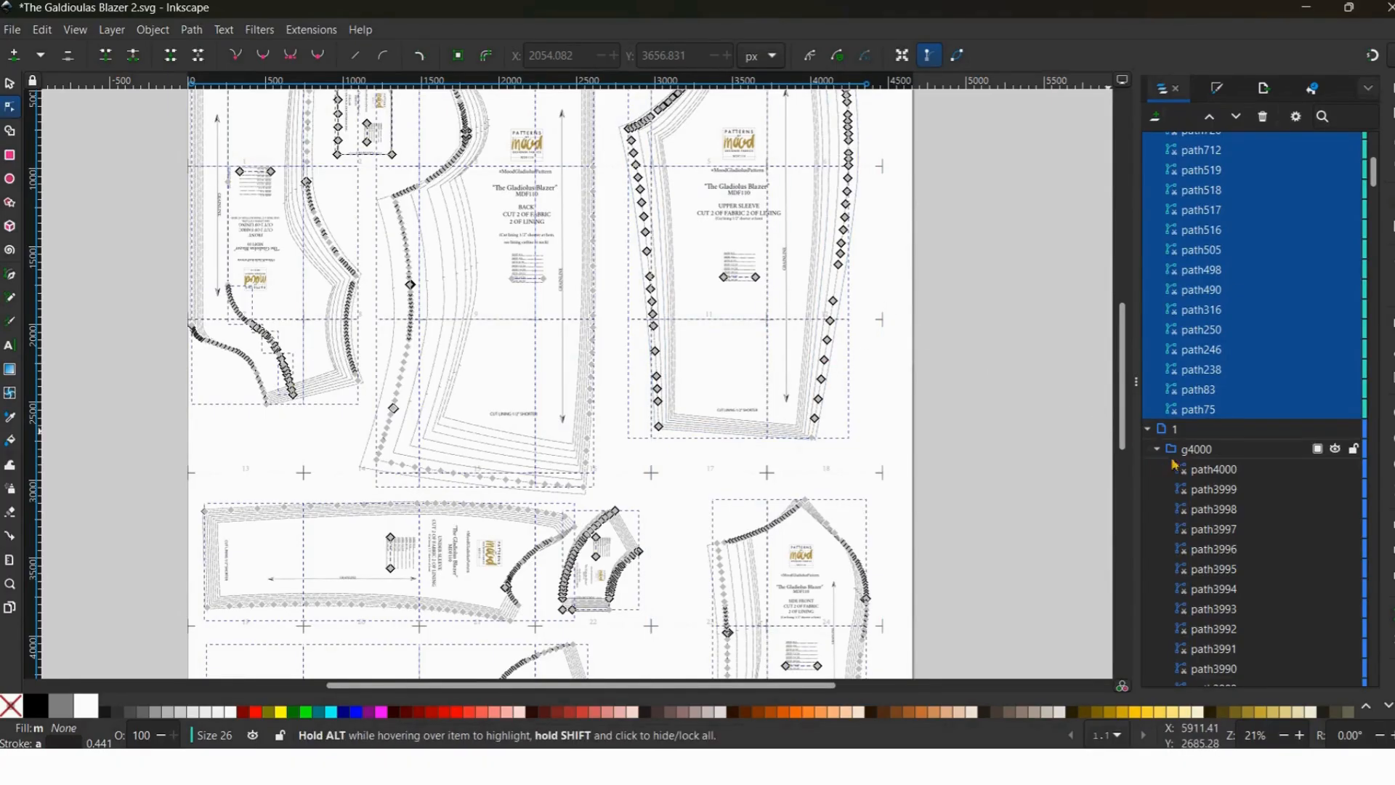
- Collapse layer 1 in the object list and select the Size 26 layer to review the paths it contains
{"action": "left_click", "coordinate": [1148, 430]}
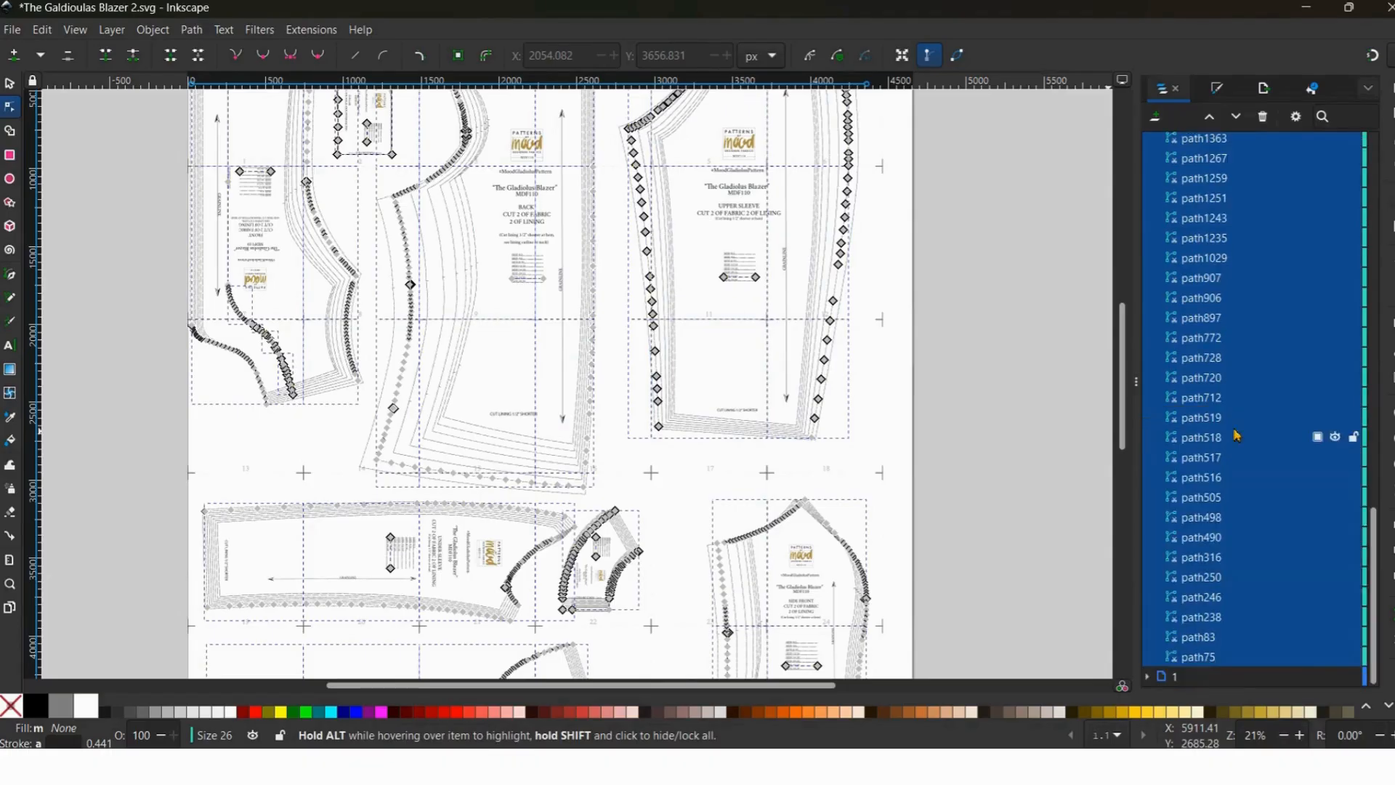
{"action": "scroll", "coordinate": [1250, 386], "scroll_direction": "up", "scroll_amount": 10}
{"action": "scroll", "coordinate": [1262, 354], "scroll_direction": "up", "scroll_amount": 8}
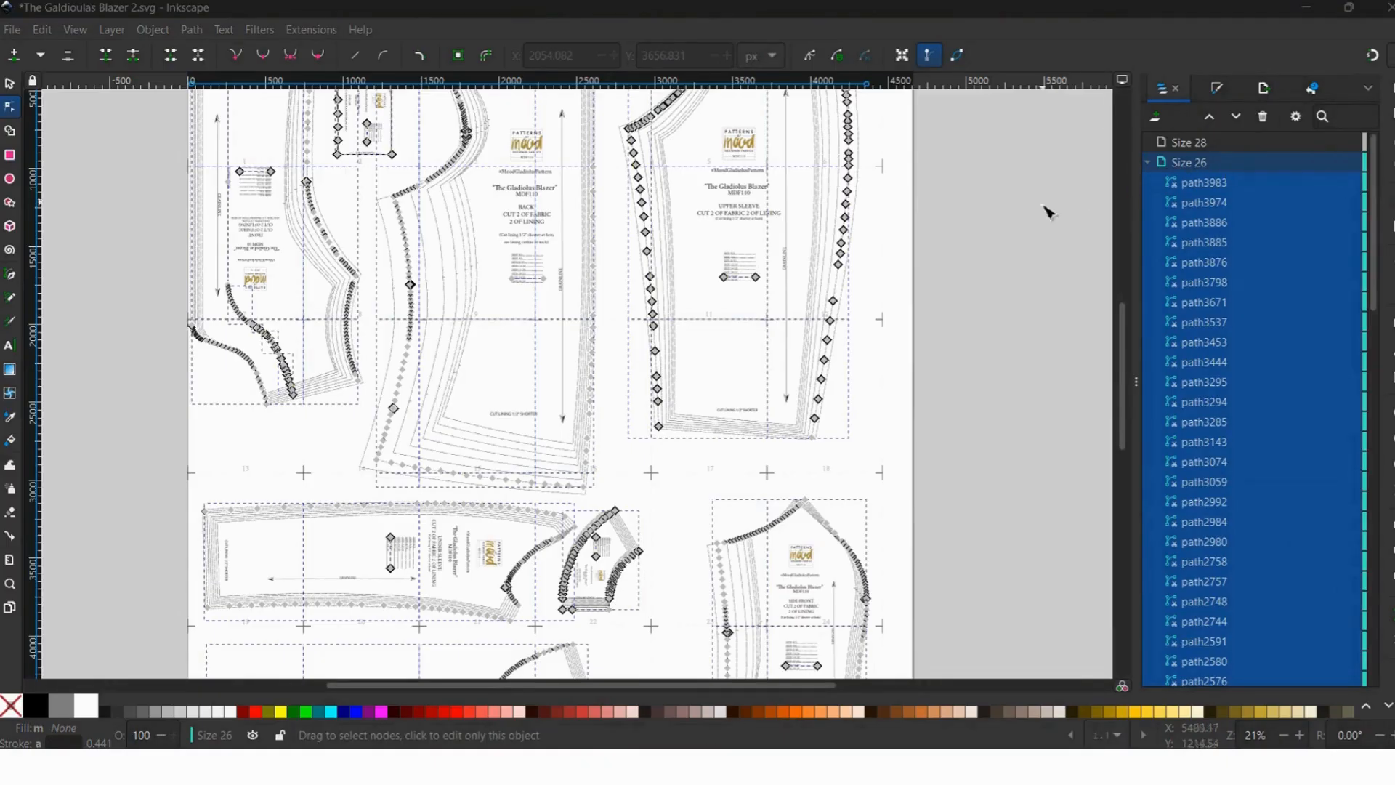
{"action": "left_click", "coordinate": [1188, 166]}
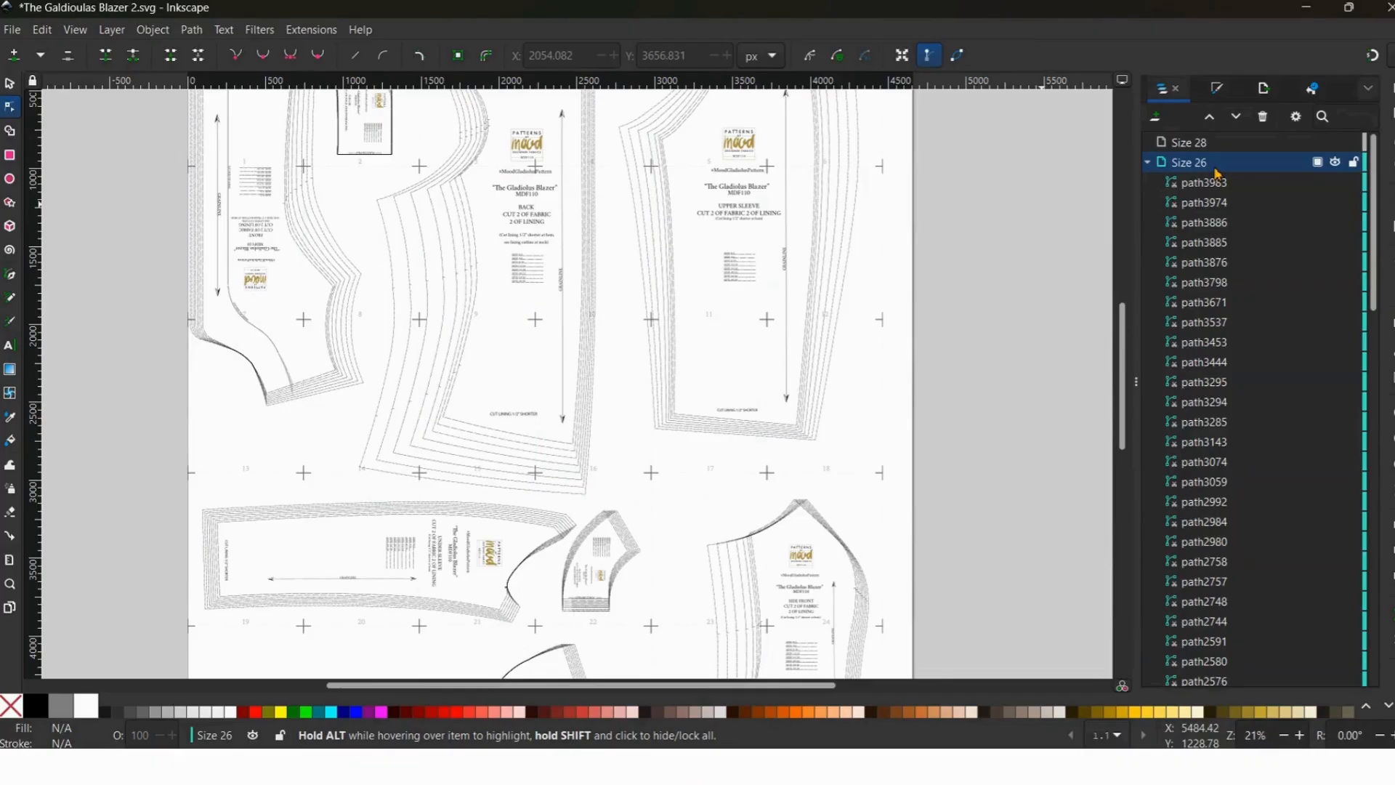
{"action": "left_click", "coordinate": [1218, 173]}
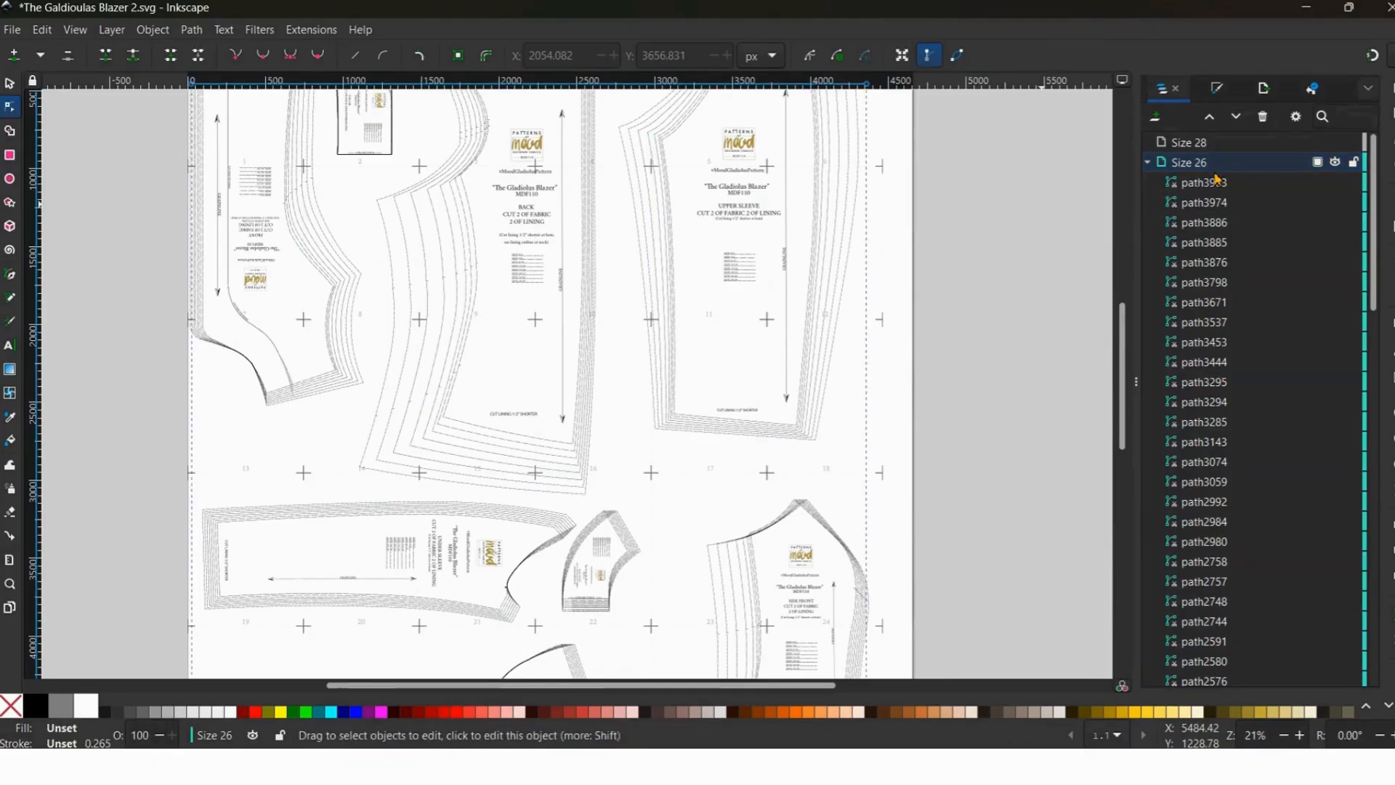
{"action": "left_click", "coordinate": [1188, 166]}
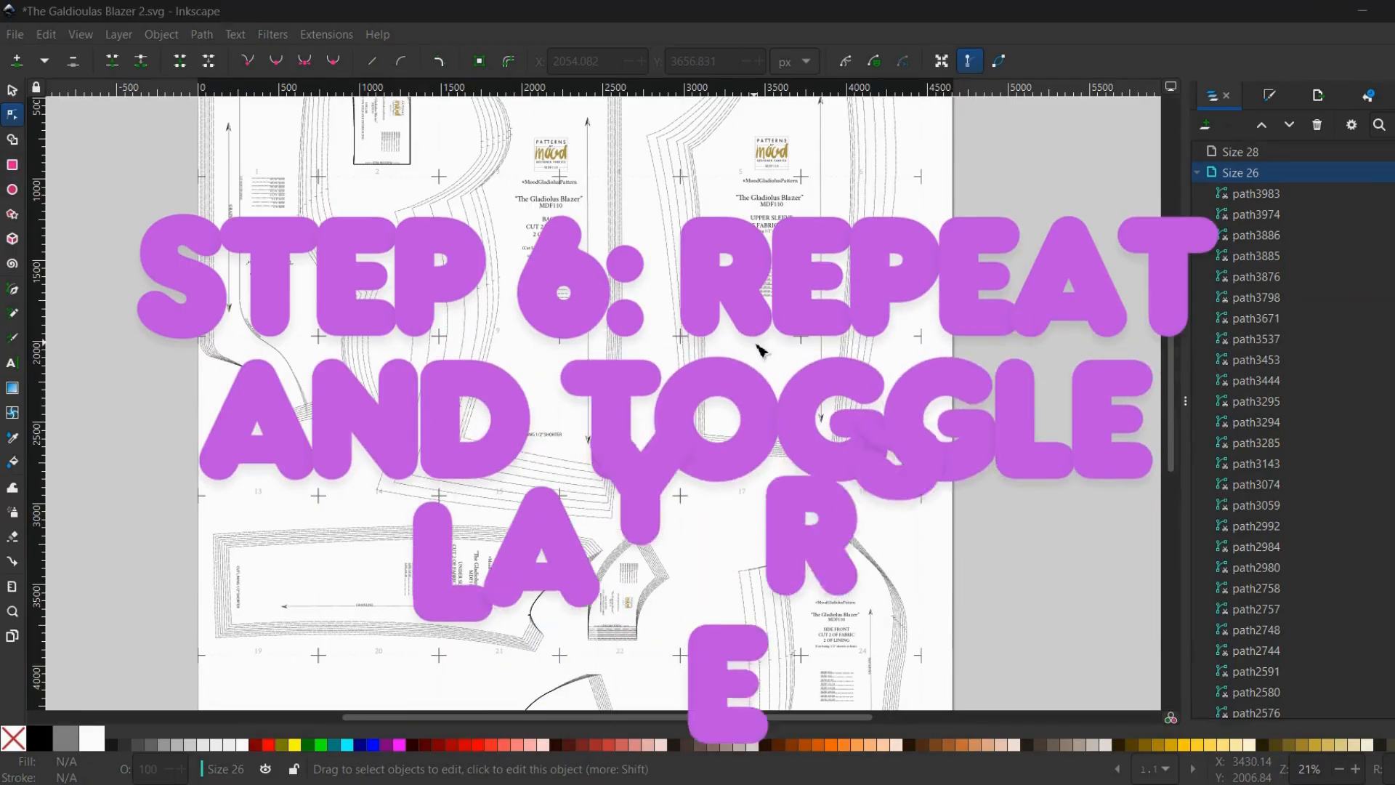
- Select the dashed line under SIZE 28/30 in the back piece's legend with the Node tool, plus every object sharing its stroke style
{"action": "left_click", "coordinate": [12, 611]}
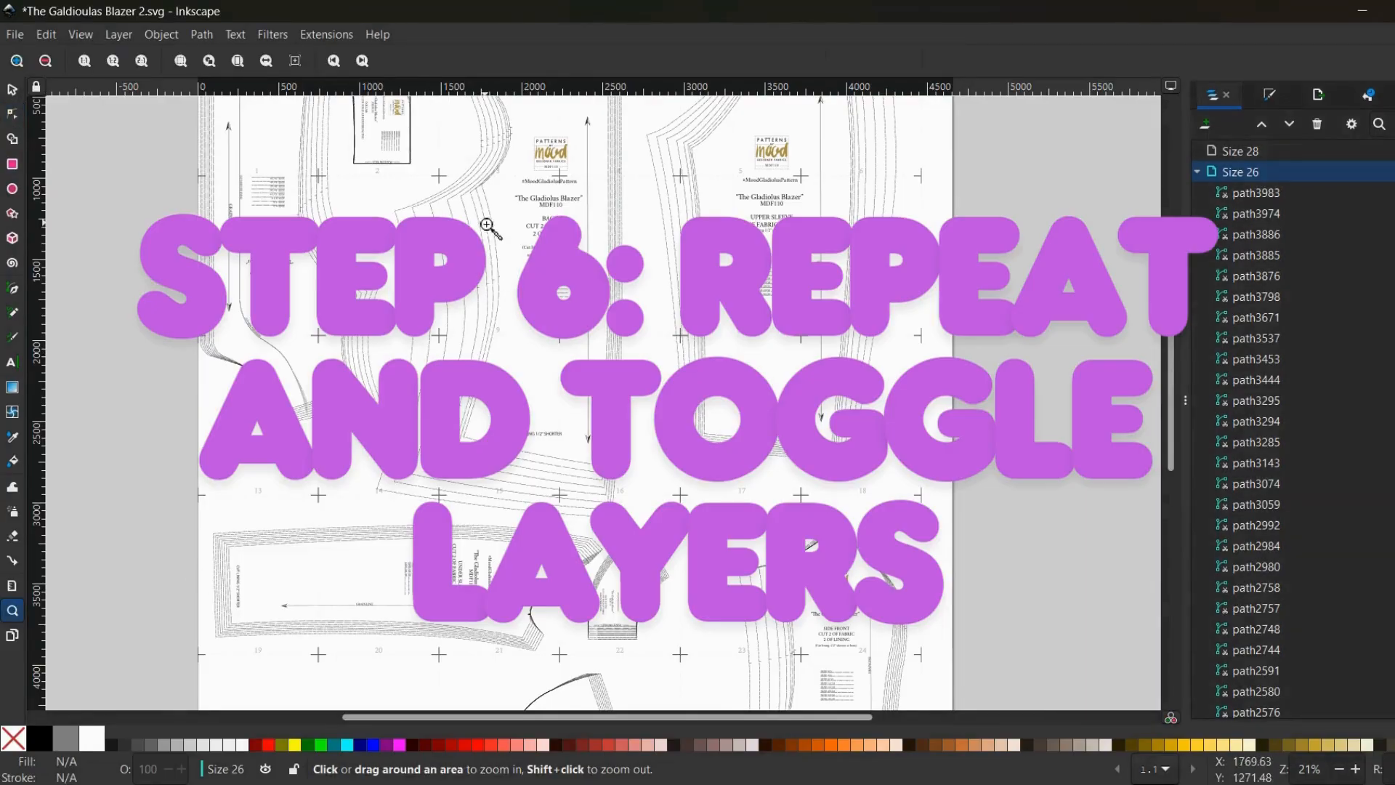
{"action": "left_click_drag", "start_coordinate": [487, 225], "coordinate": [723, 414]}
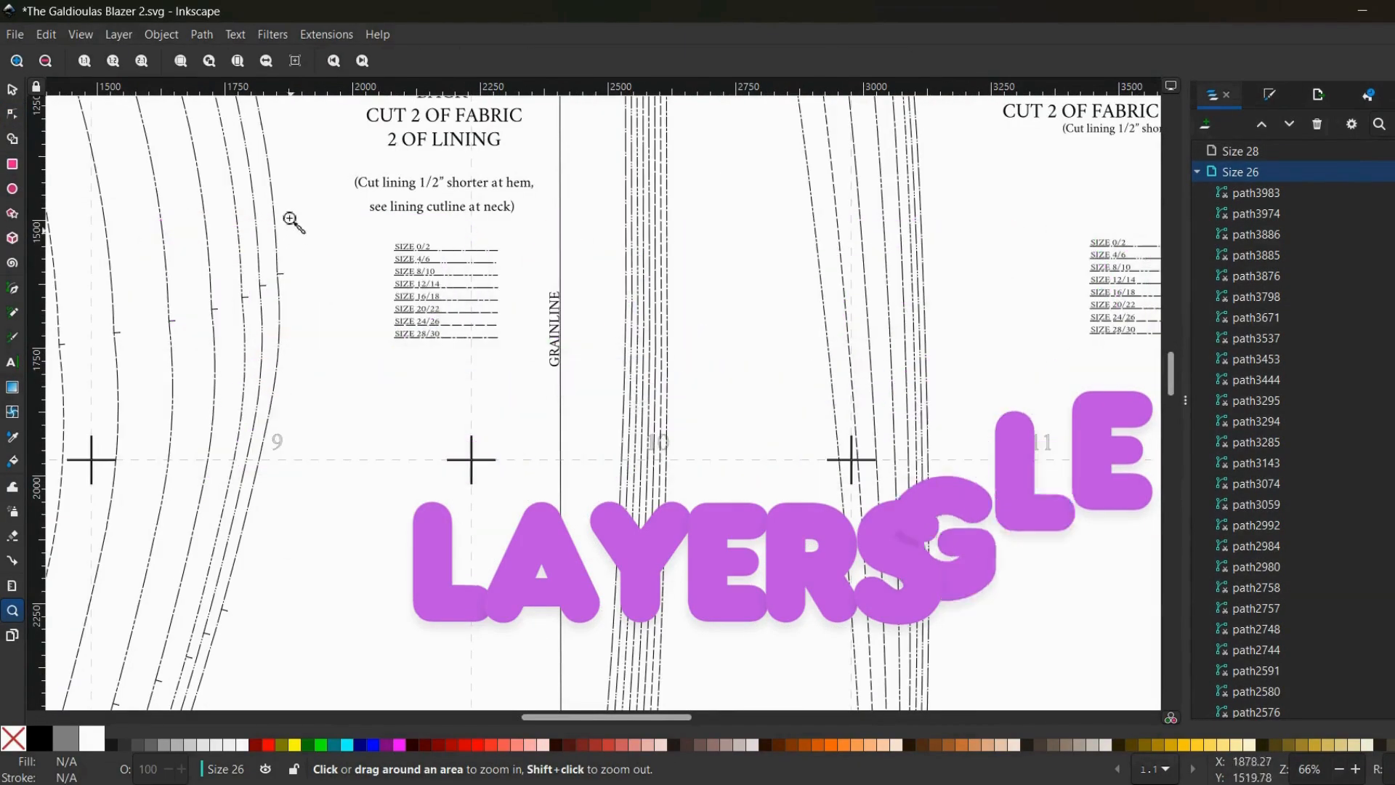
{"action": "left_click_drag", "start_coordinate": [267, 183], "coordinate": [734, 607]}
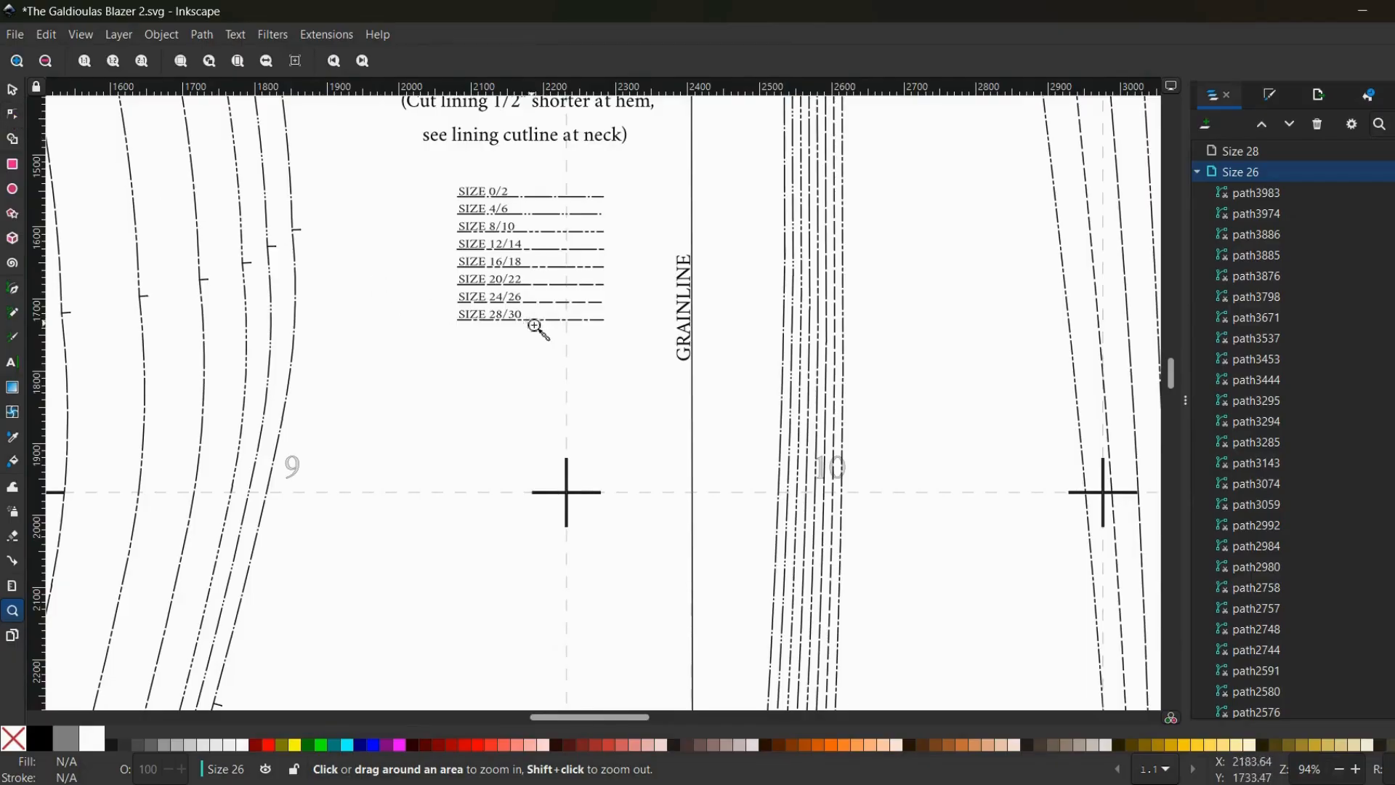
{"action": "left_click", "coordinate": [11, 117]}
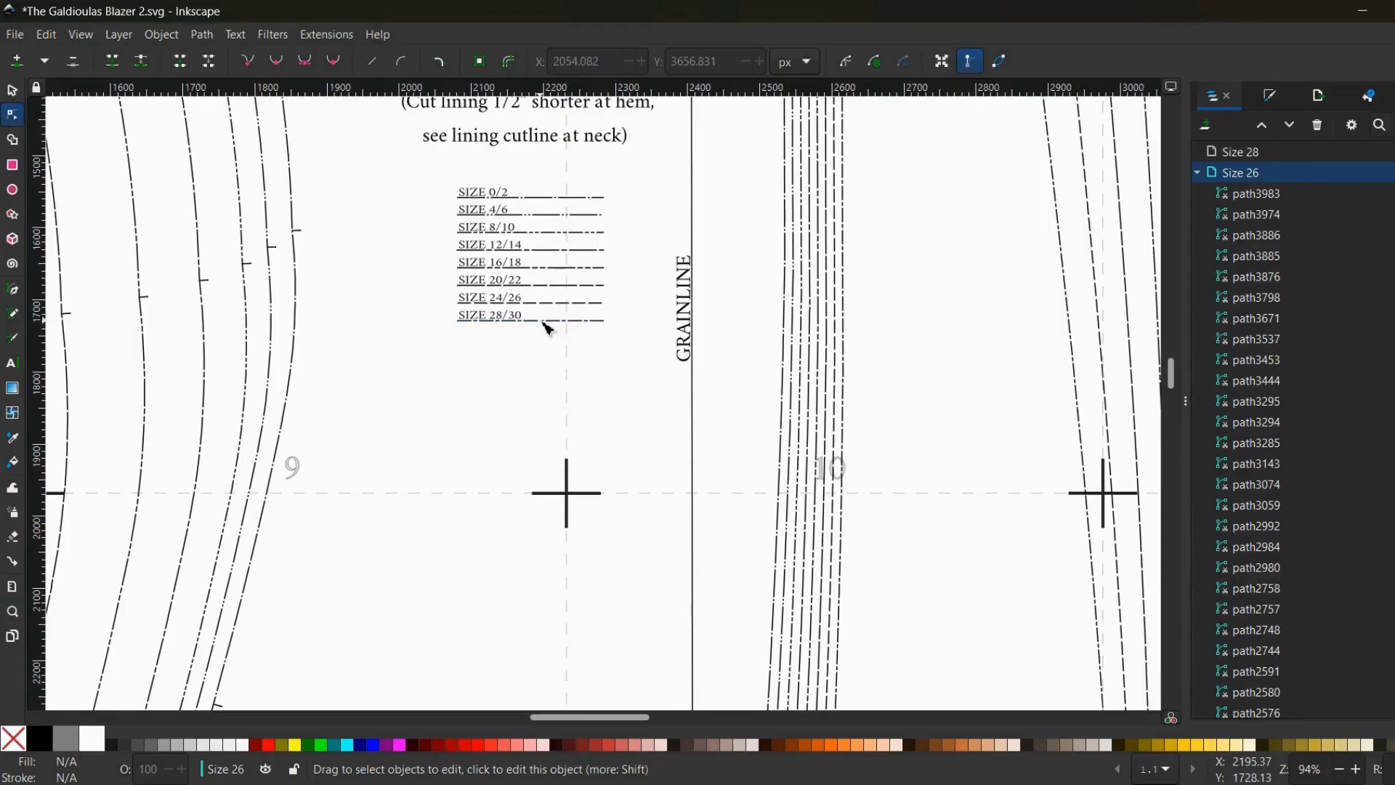
{"action": "left_click", "coordinate": [548, 324]}
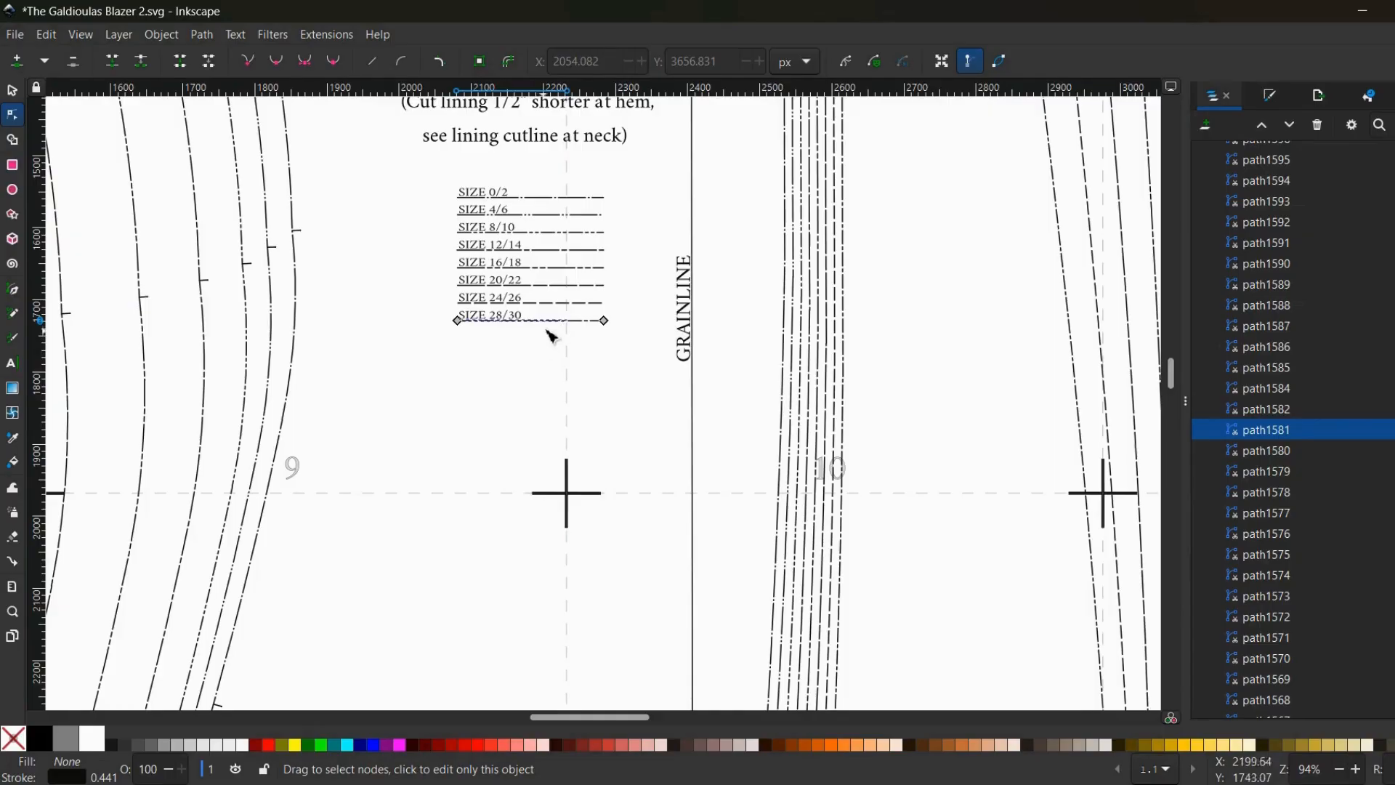
{"action": "right_click", "coordinate": [542, 328]}
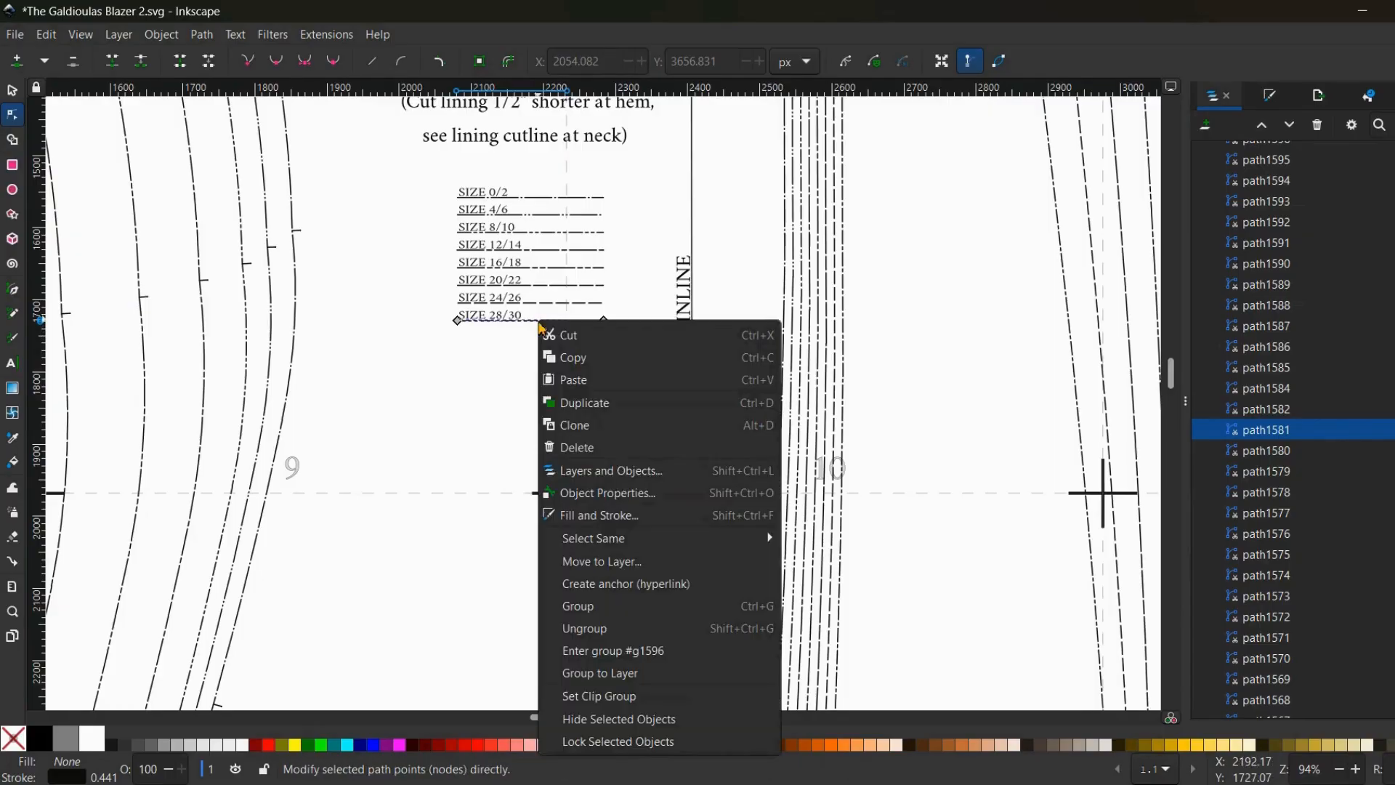
{"action": "mouse_move", "coordinate": [572, 541]}
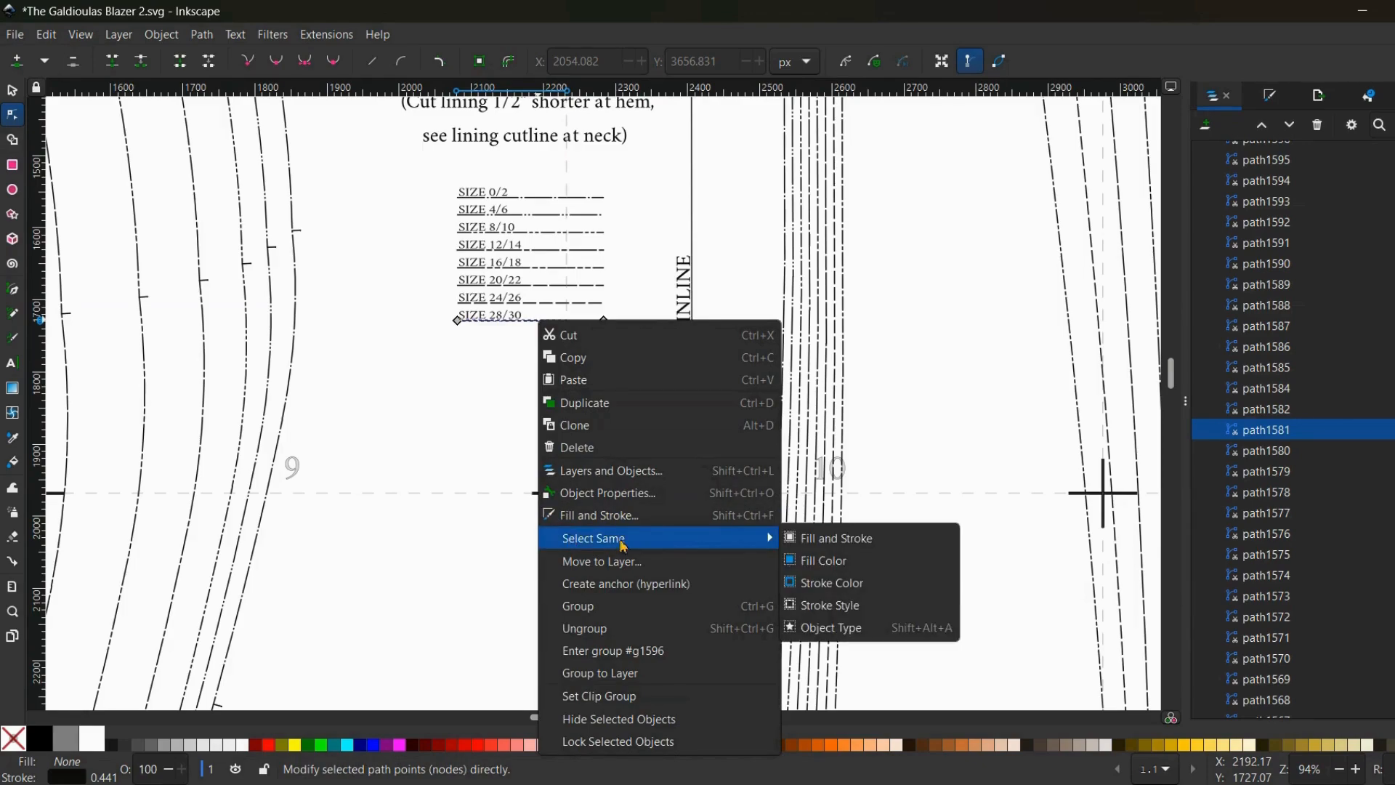
{"action": "left_click", "coordinate": [831, 606]}
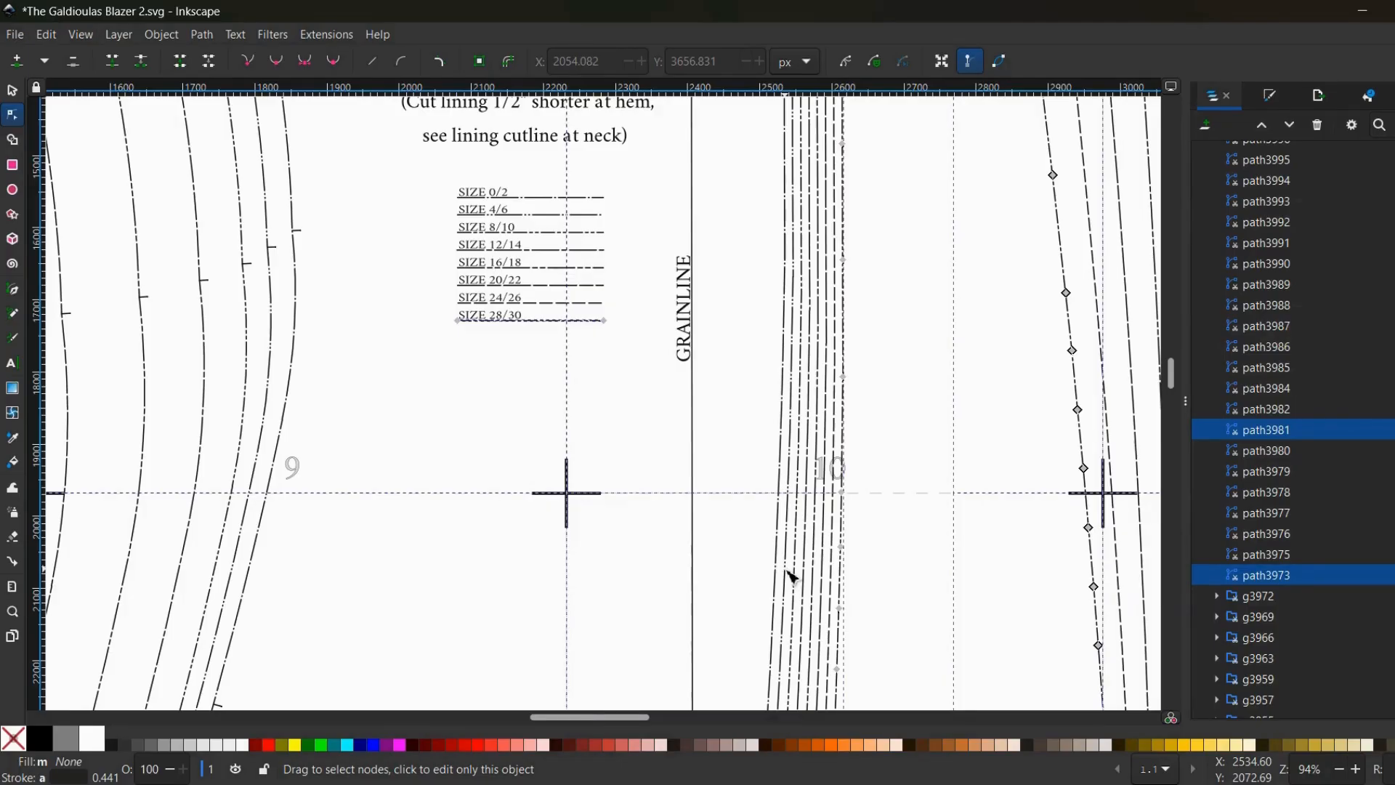
- Move the selected SIZE 28/30 lines to the Size 28 layer
{"action": "right_click", "coordinate": [546, 327]}
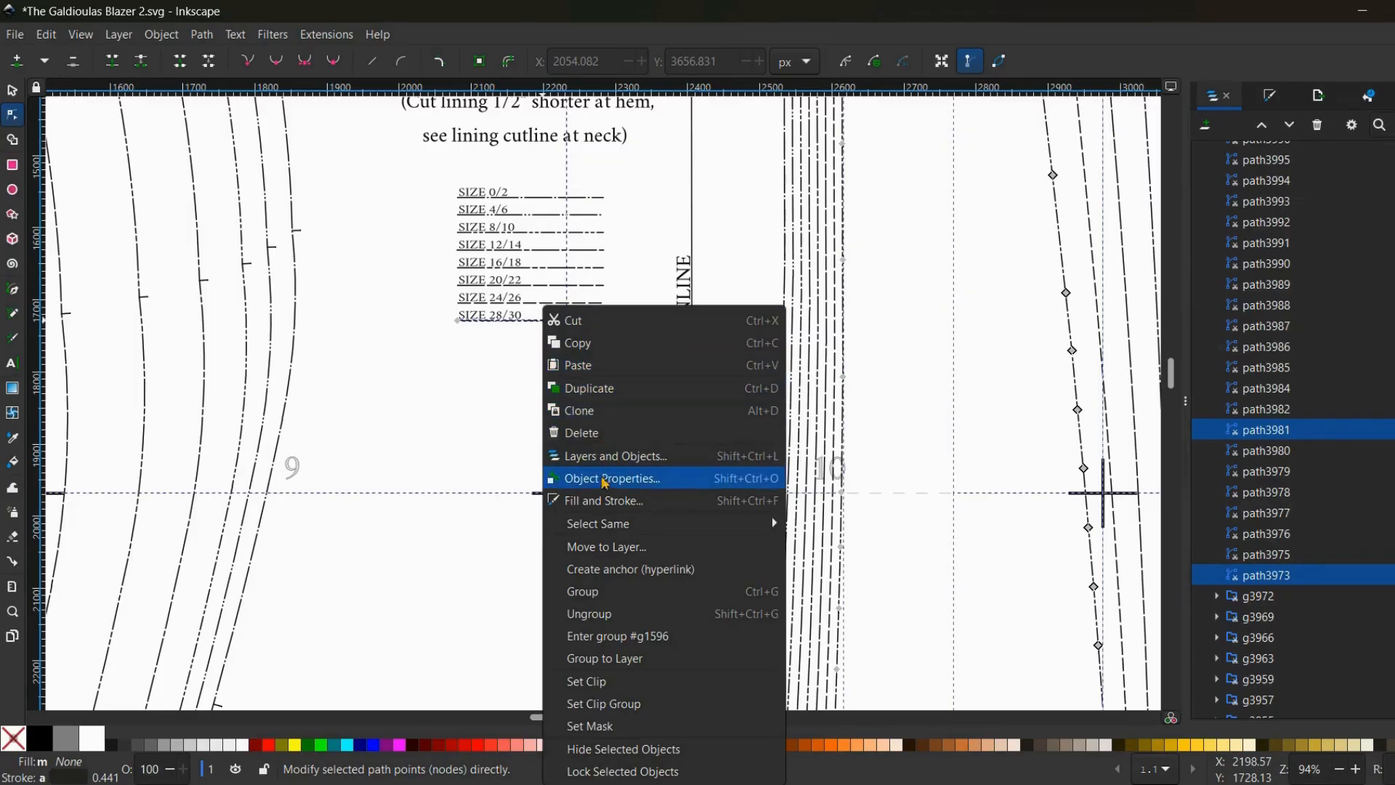
{"action": "left_click", "coordinate": [632, 557]}
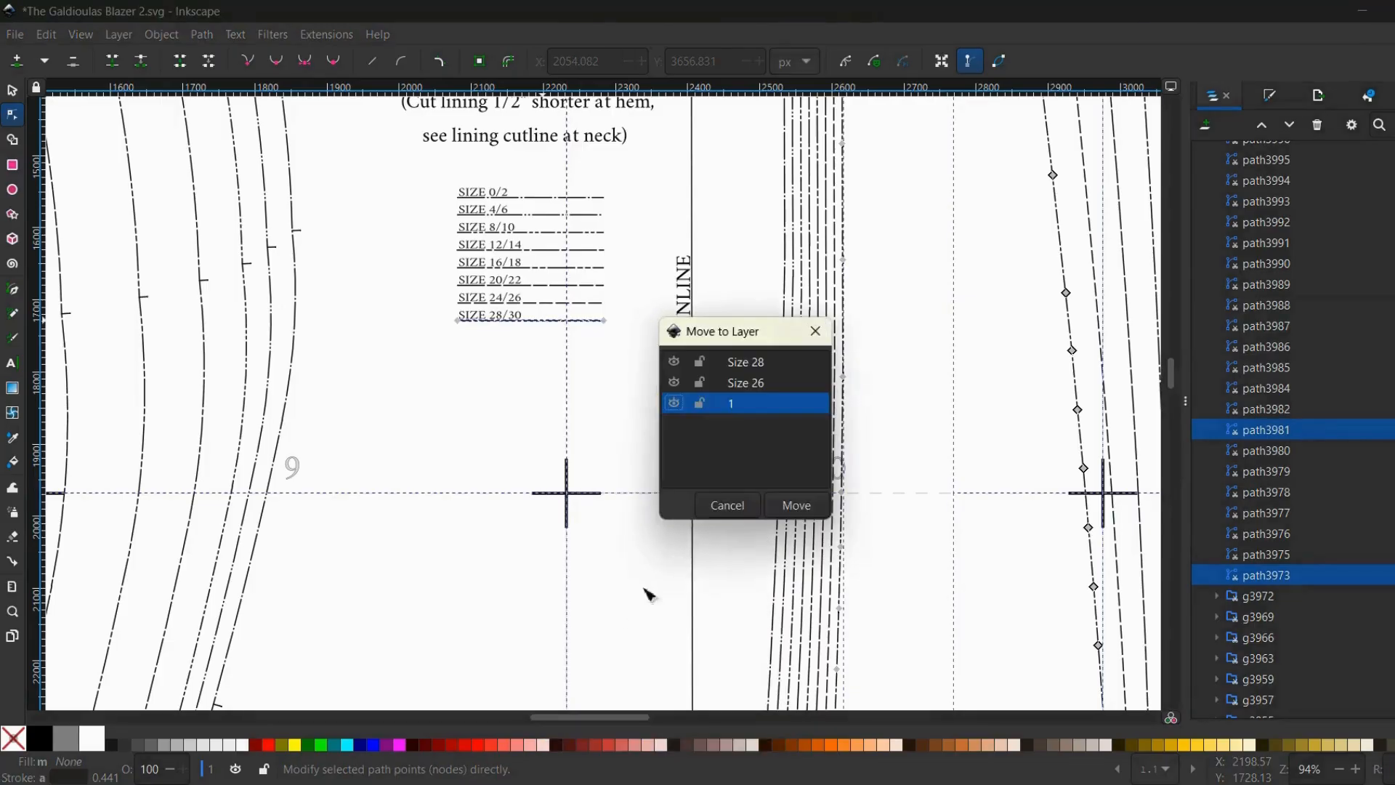
{"action": "left_click", "coordinate": [756, 367]}
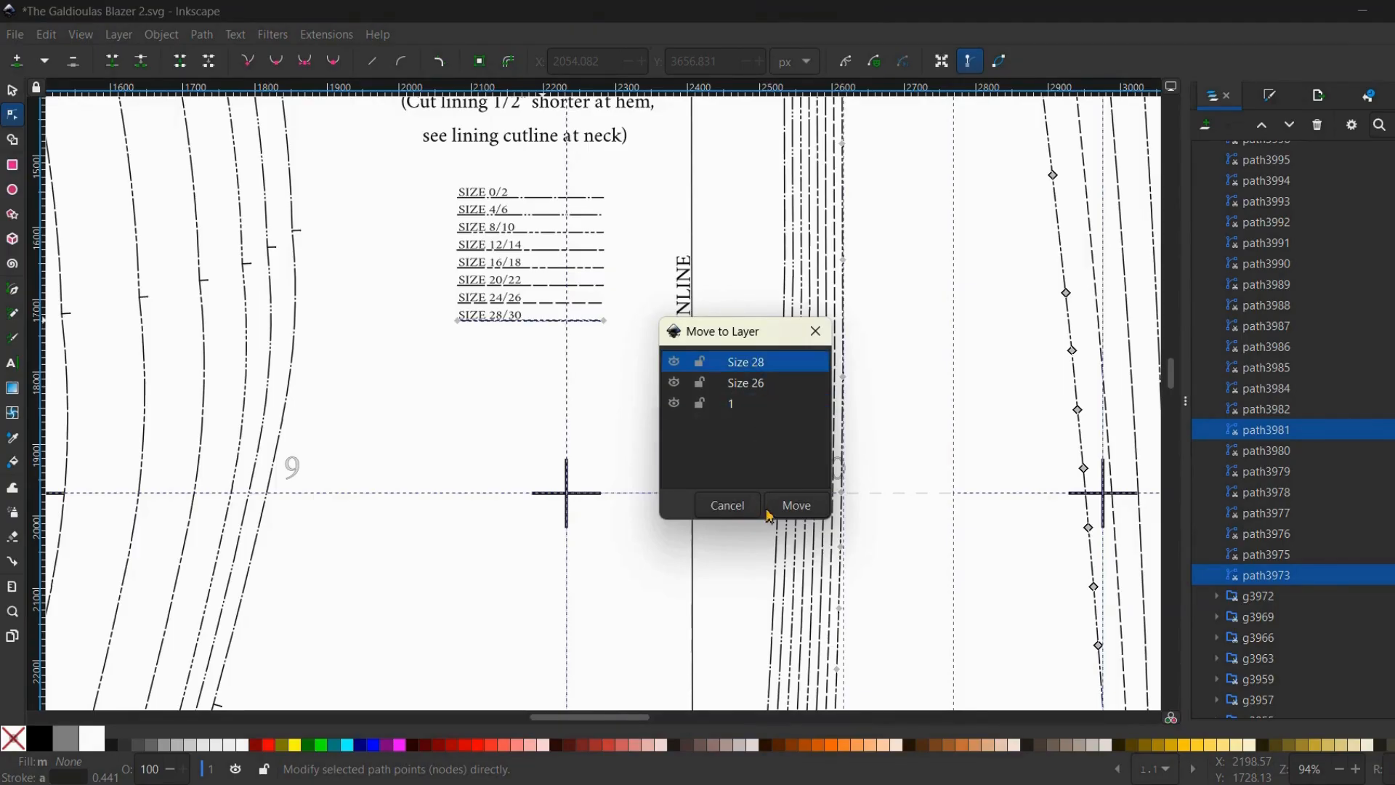
{"action": "left_click", "coordinate": [789, 510]}
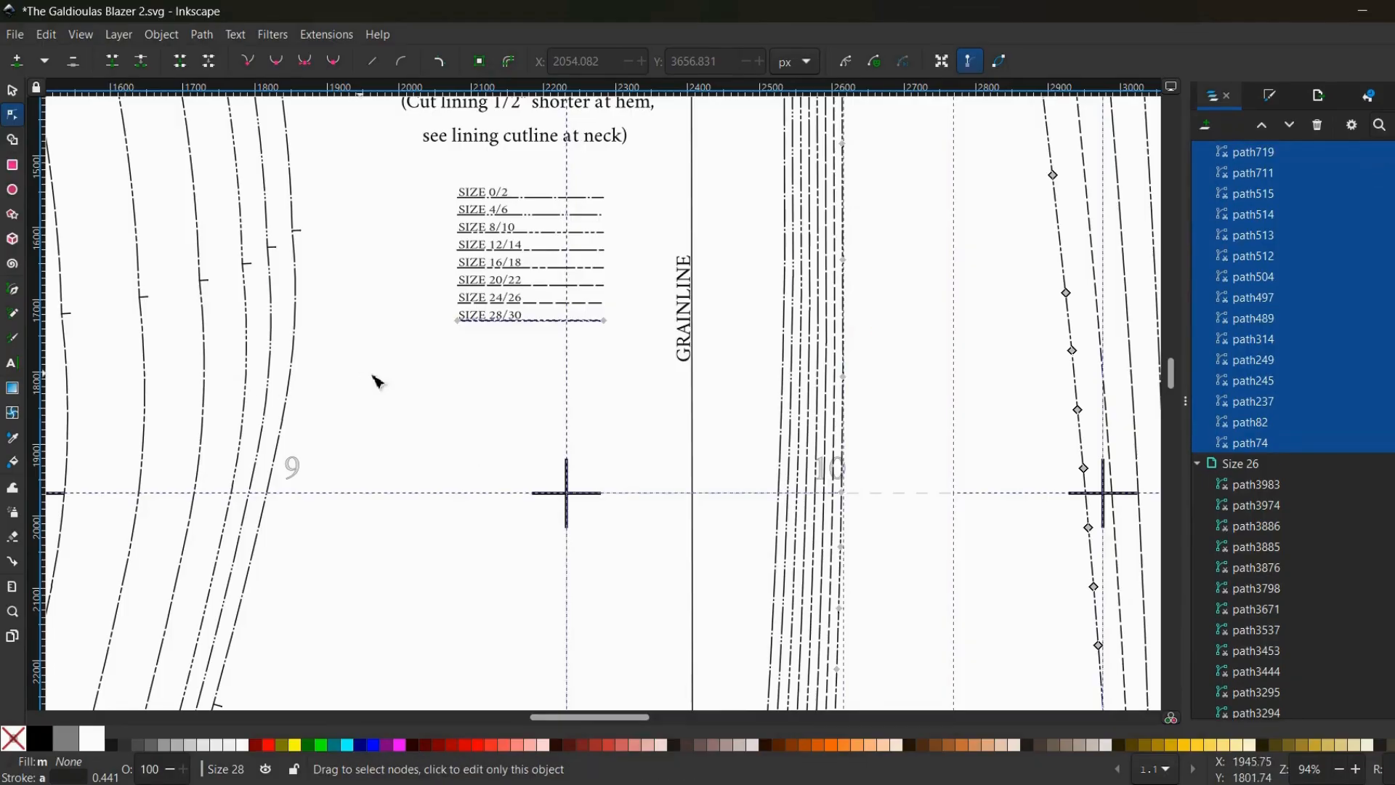
- Set the stroke paint of all selected Size 28 lines to a flat bright red with hue 5
{"action": "key", "text": "minus"}
{"action": "key", "text": "minus"}
{"action": "key", "text": "minus"}
{"action": "key", "text": "minus"}
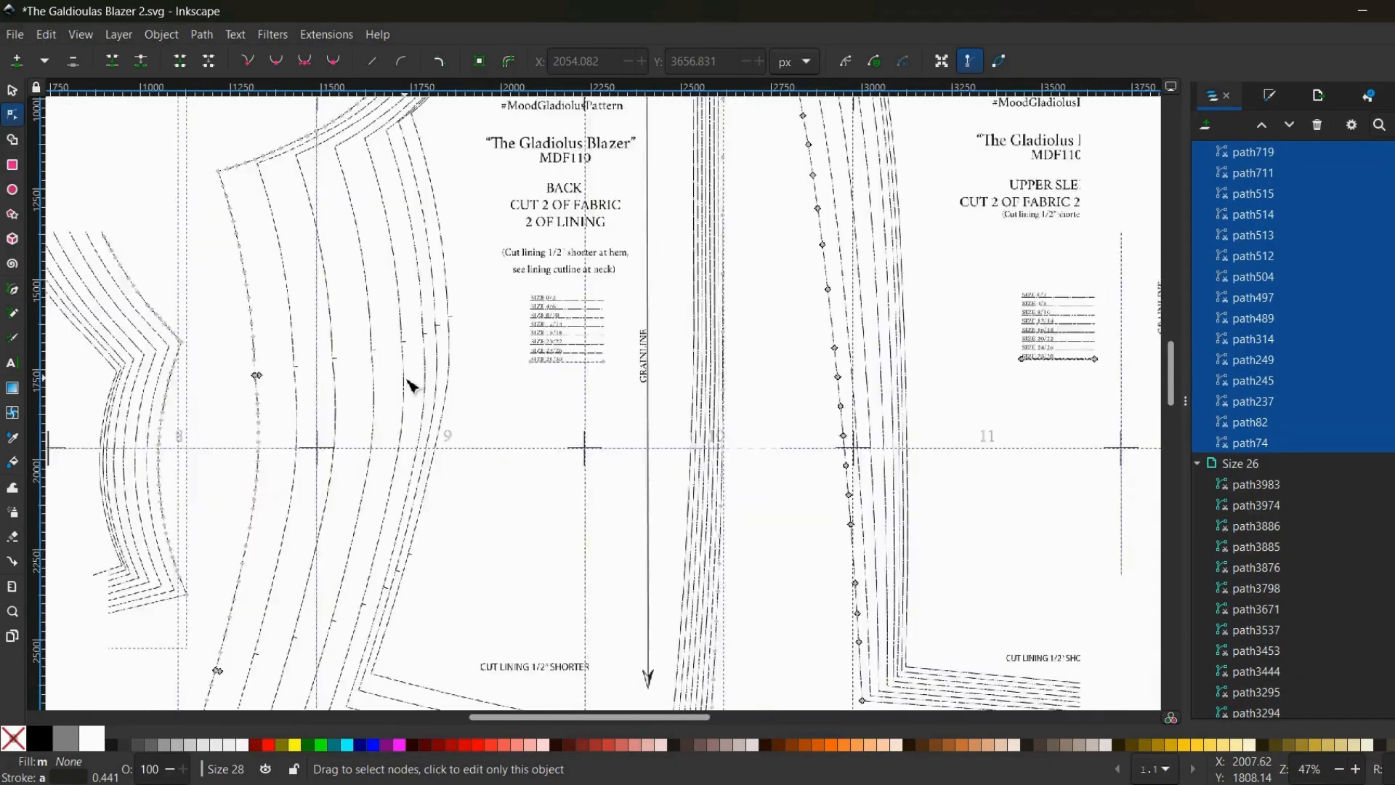
{"action": "key", "text": "minus"}
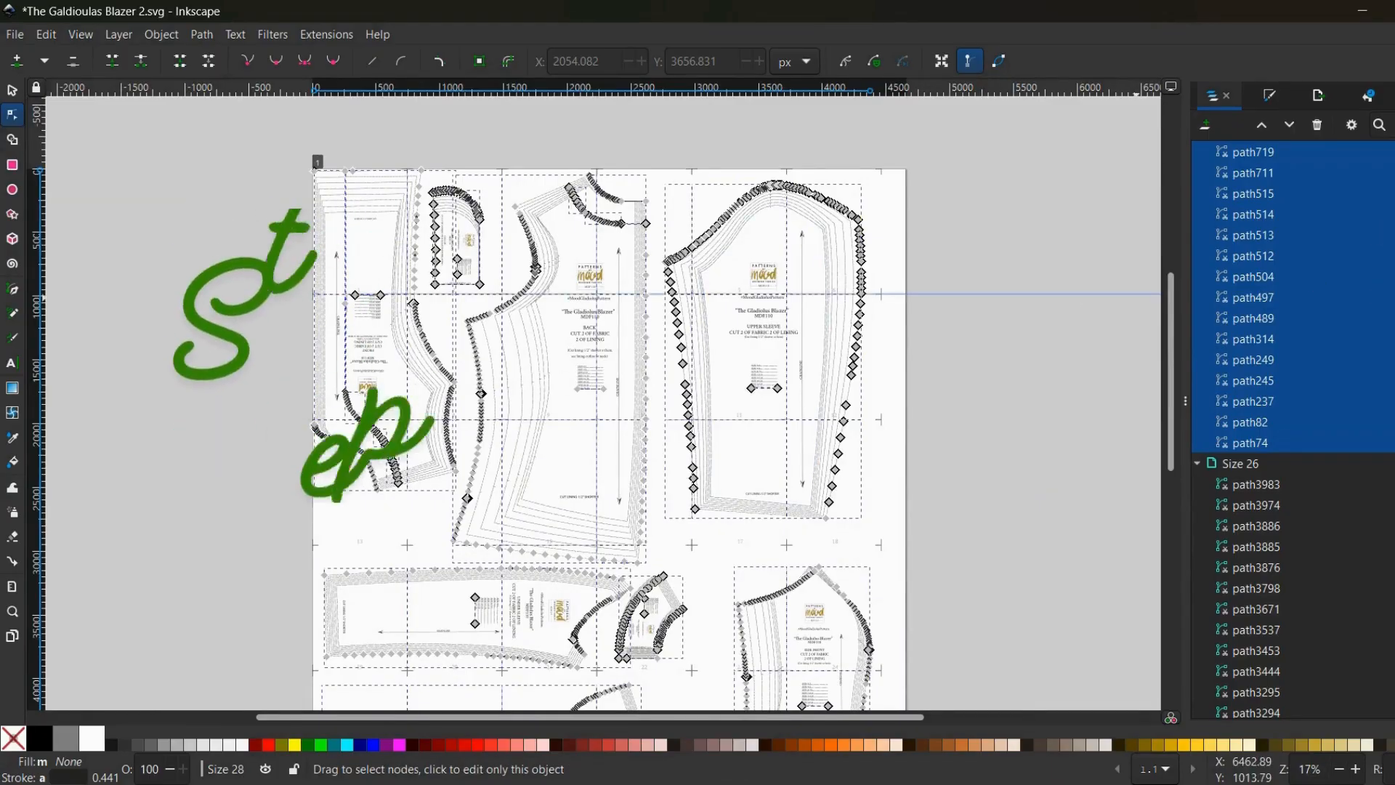
{"action": "scroll", "coordinate": [1293, 178], "scroll_direction": "up", "scroll_amount": 15}
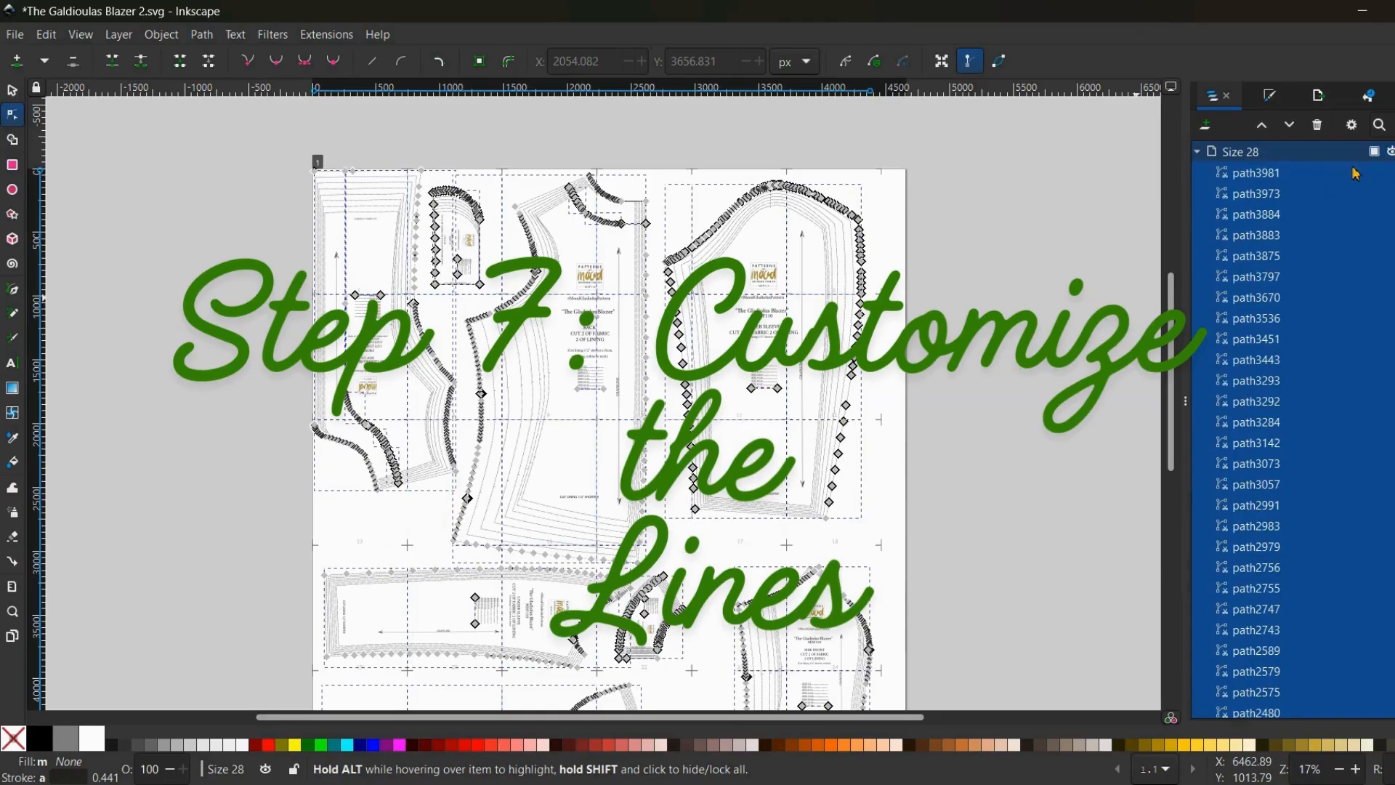
{"action": "left_click", "coordinate": [1270, 97]}
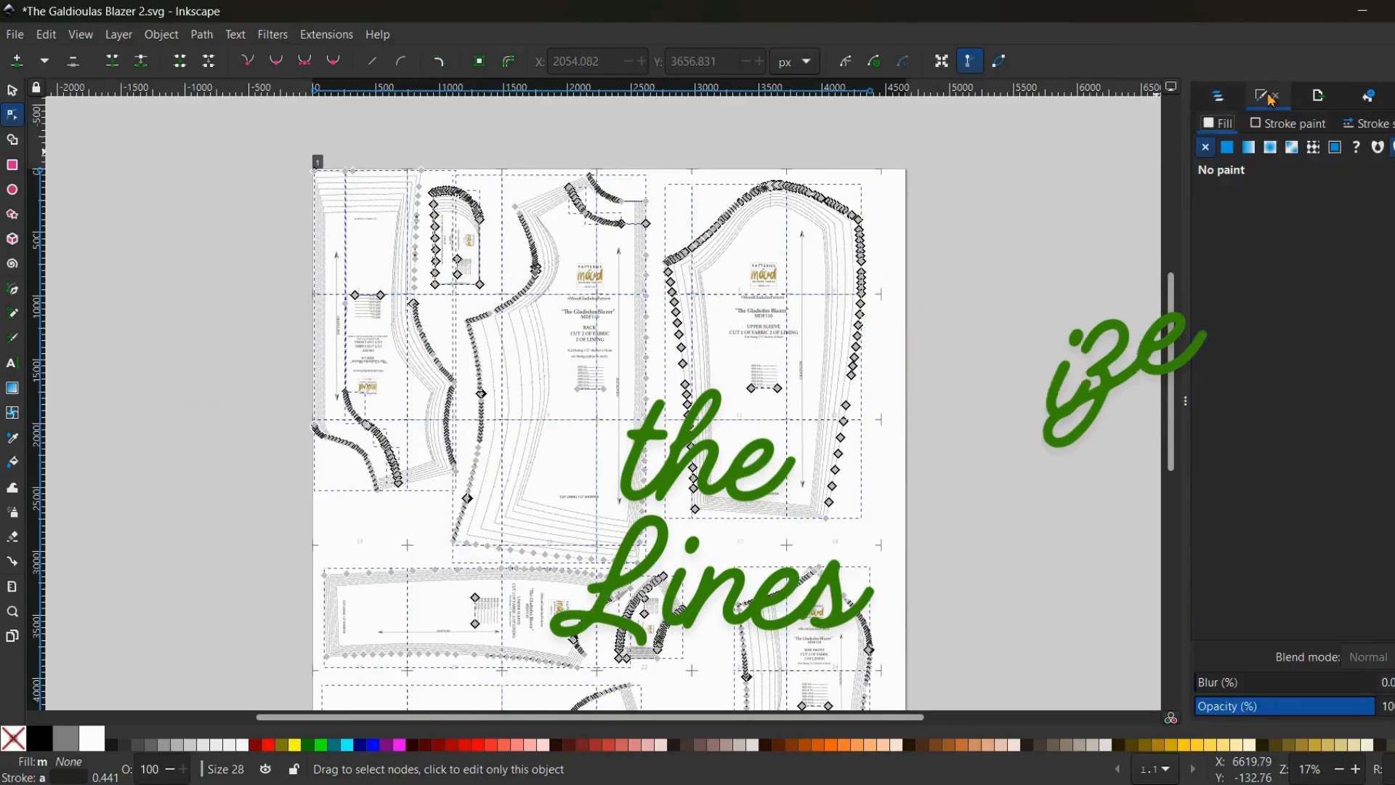
{"action": "left_click", "coordinate": [1299, 124]}
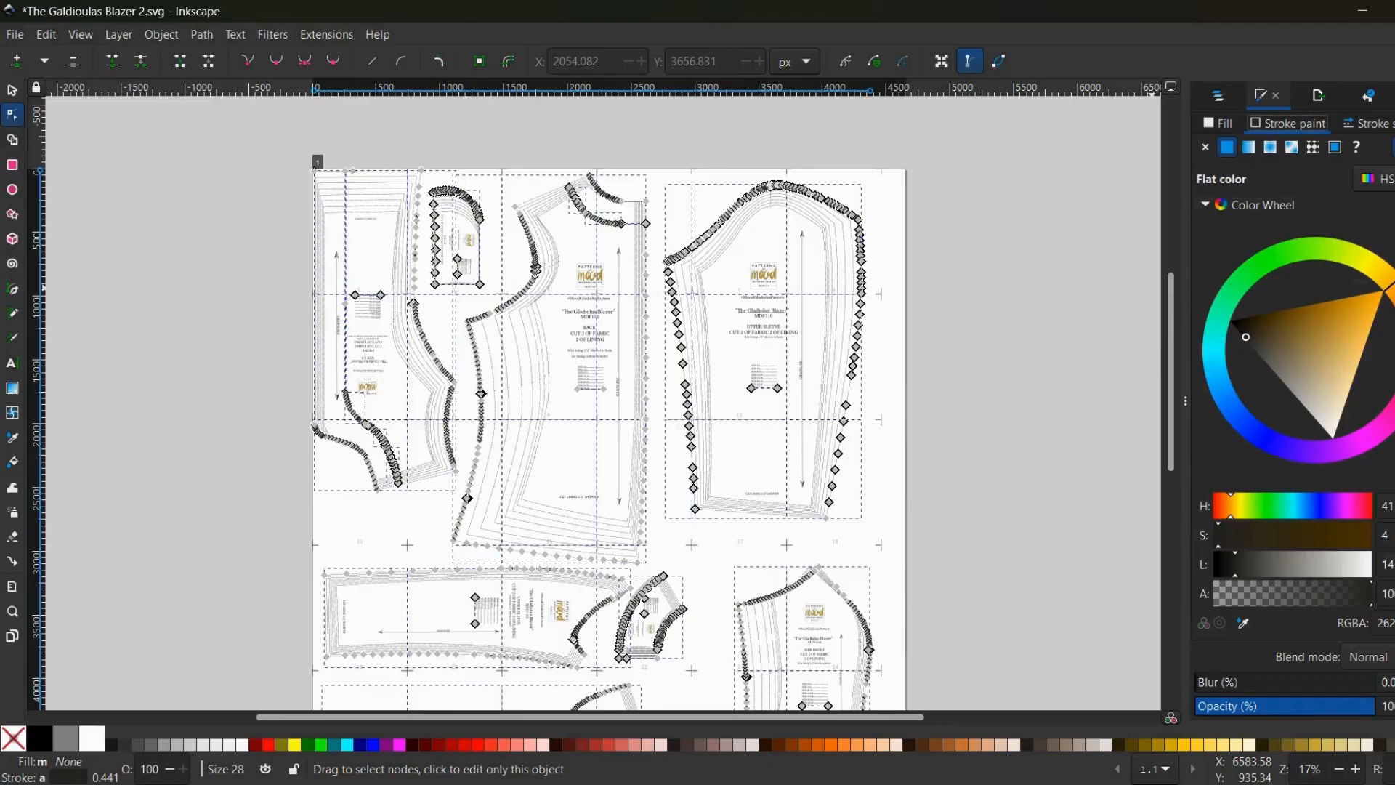
{"action": "left_click", "coordinate": [1394, 357]}
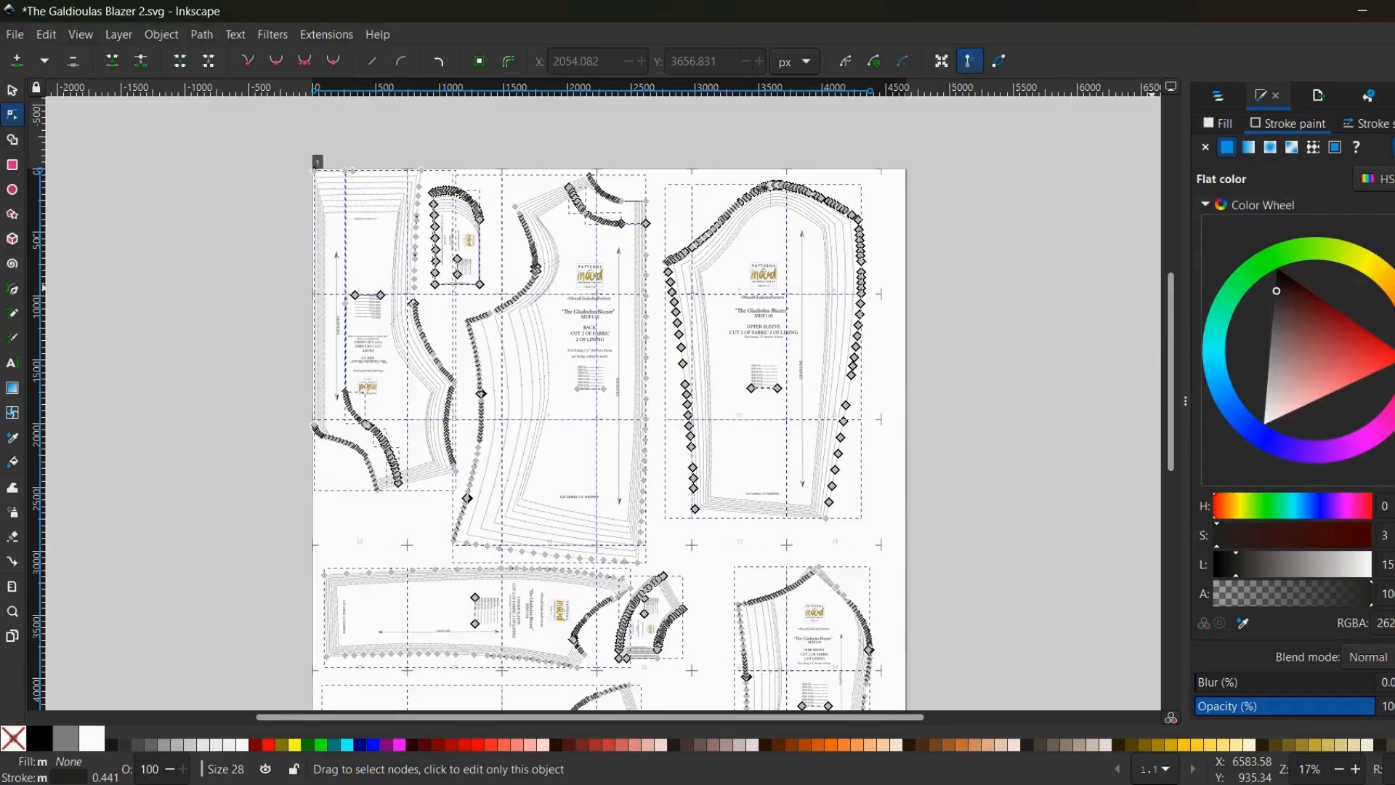
{"action": "left_click", "coordinate": [1394, 376]}
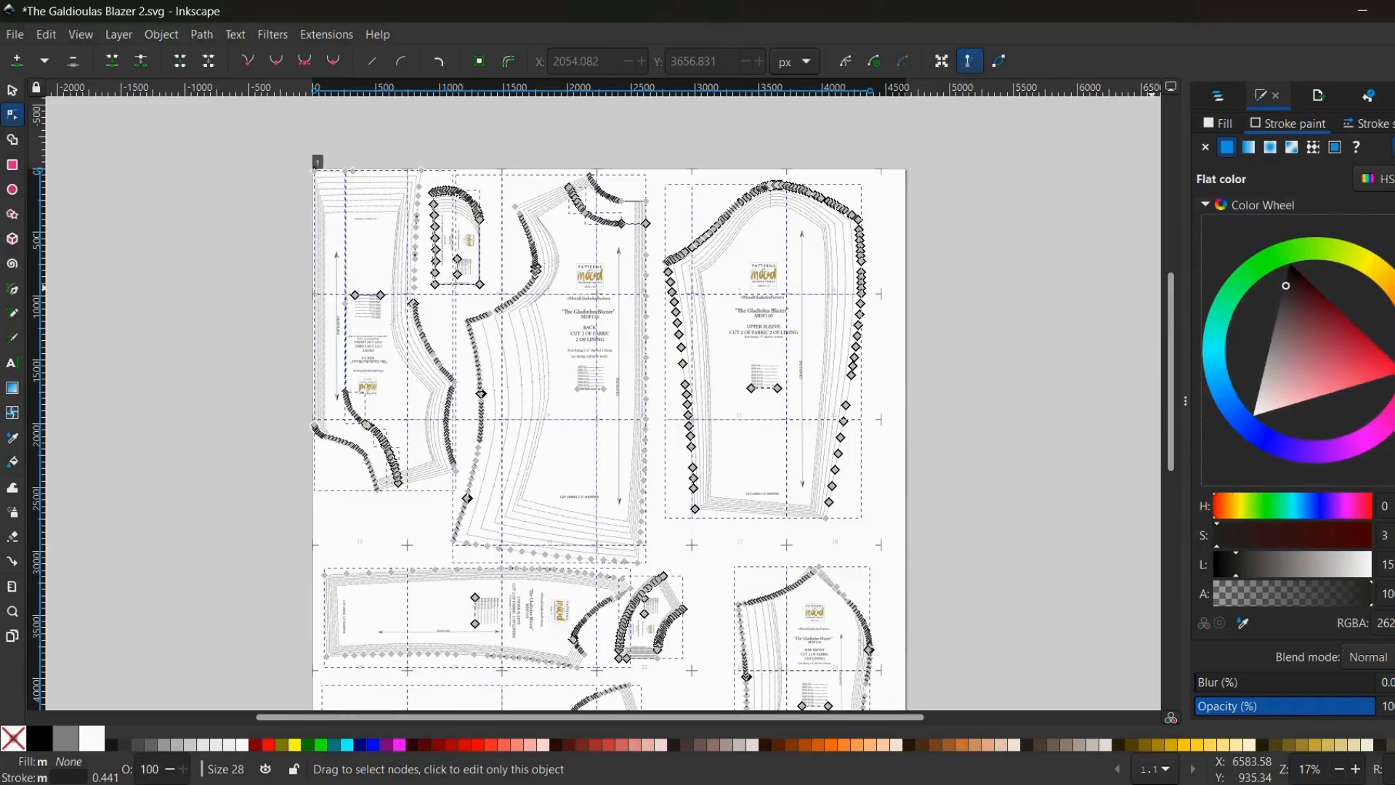
{"action": "left_click", "coordinate": [1368, 364]}
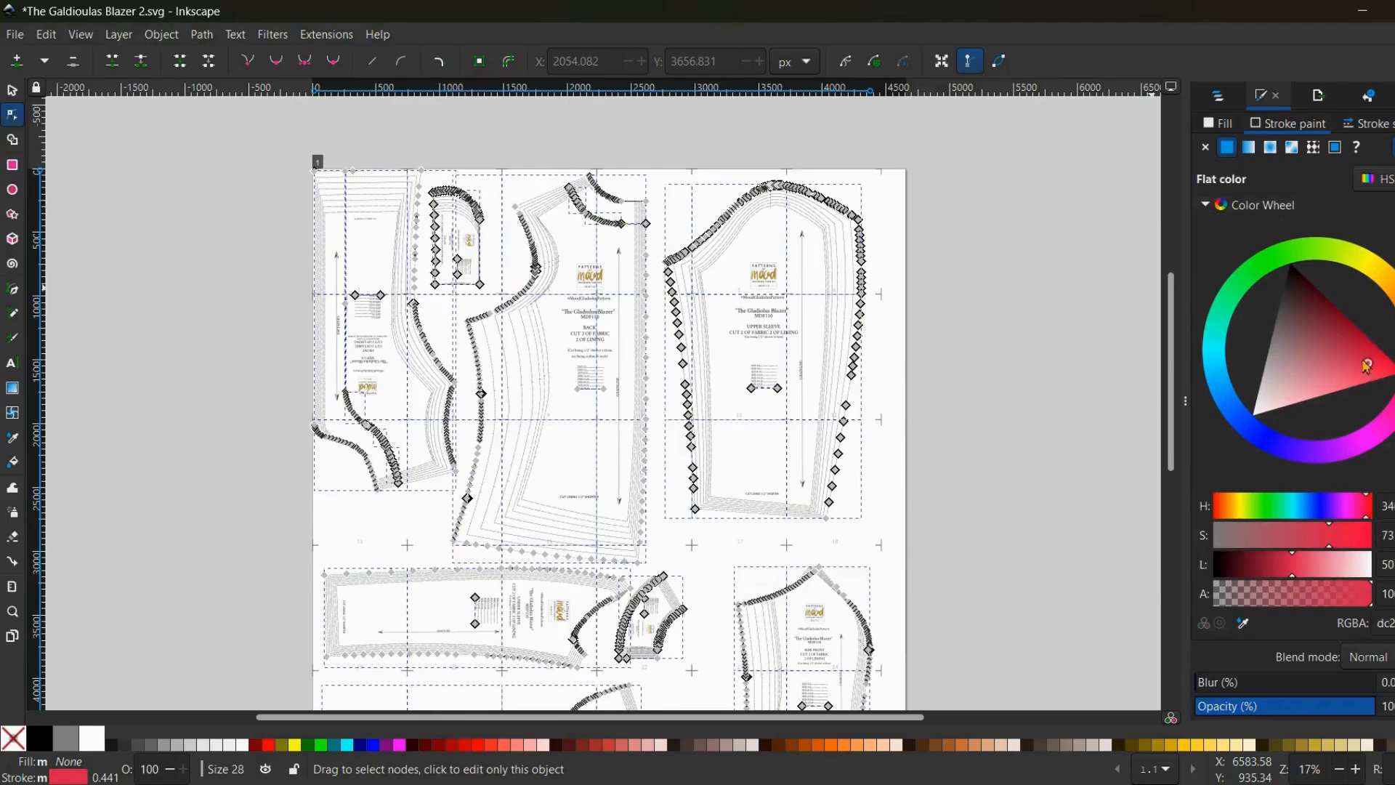
{"action": "left_click", "coordinate": [1348, 343]}
{"action": "left_click", "coordinate": [1394, 329]}
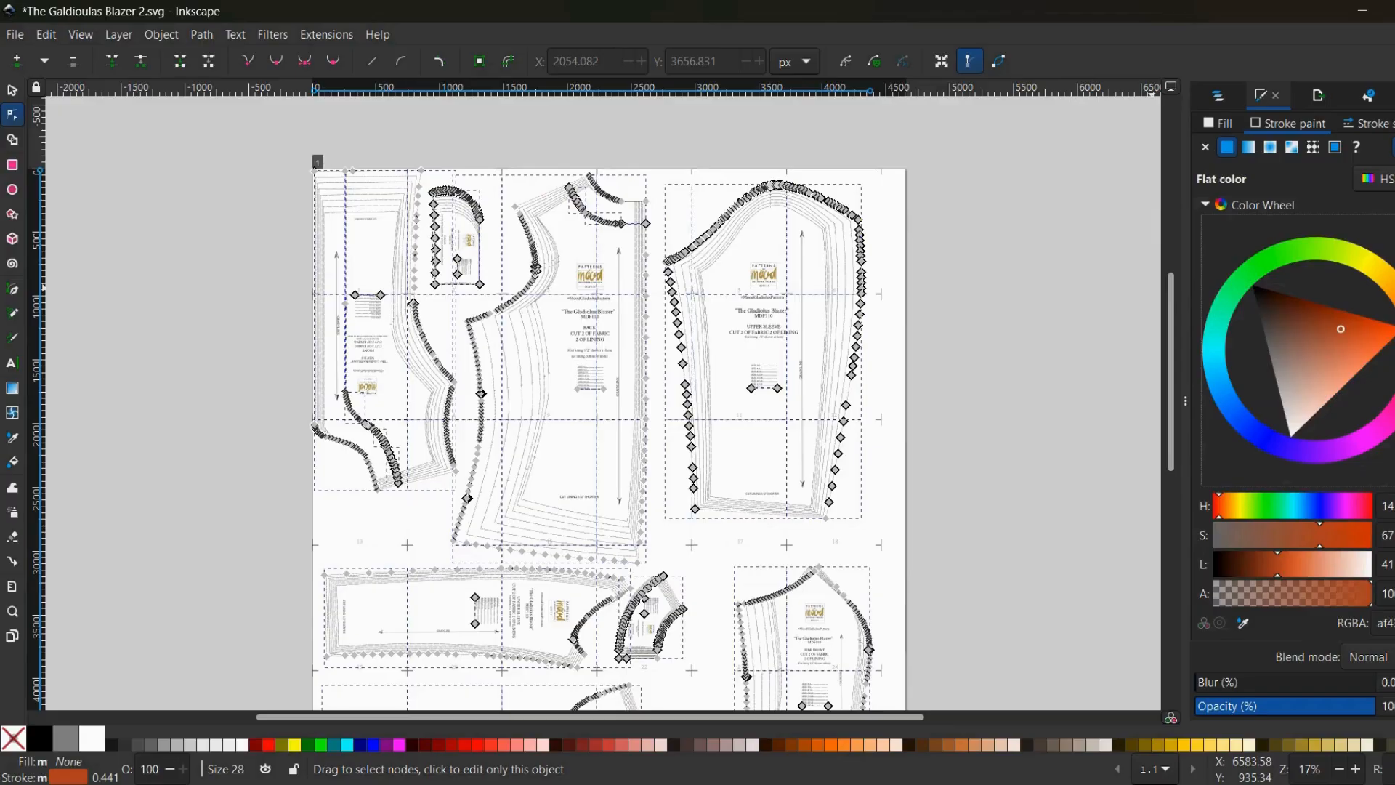
{"action": "left_click", "coordinate": [1392, 357]}
{"action": "left_click", "coordinate": [1374, 344]}
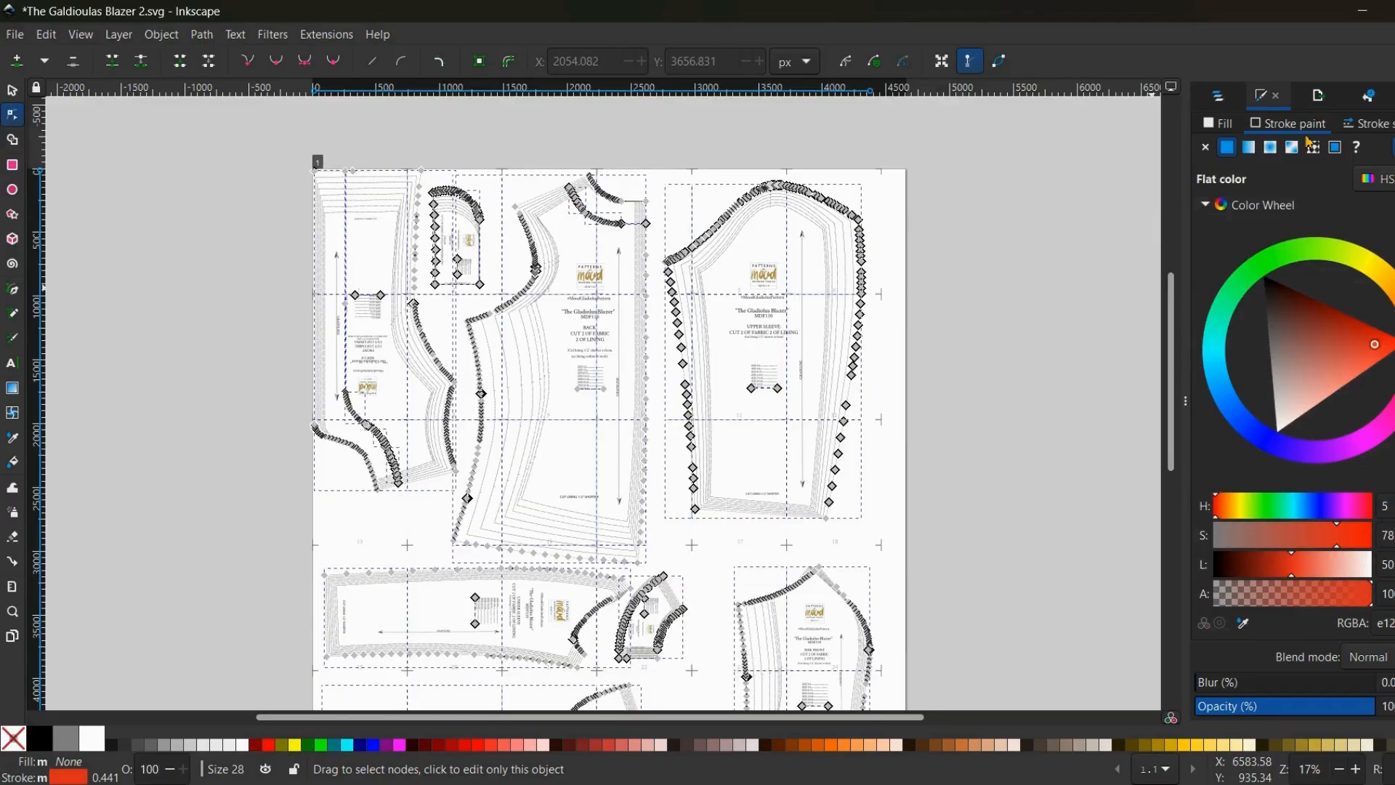
- Change the Size 28 lines' stroke width unit to px and increase the width to 3.167 px
{"action": "left_click", "coordinate": [1384, 128]}
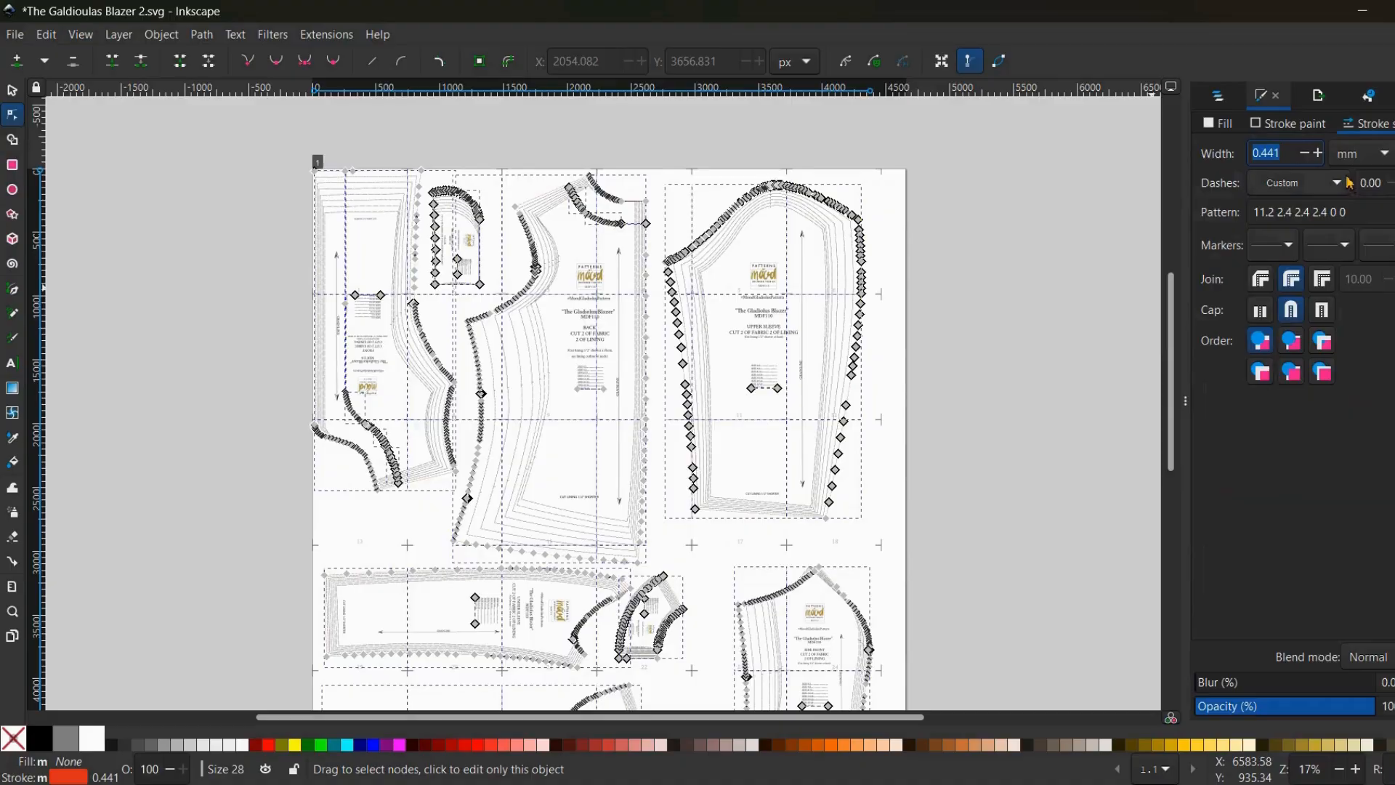
{"action": "left_click", "coordinate": [1386, 155]}
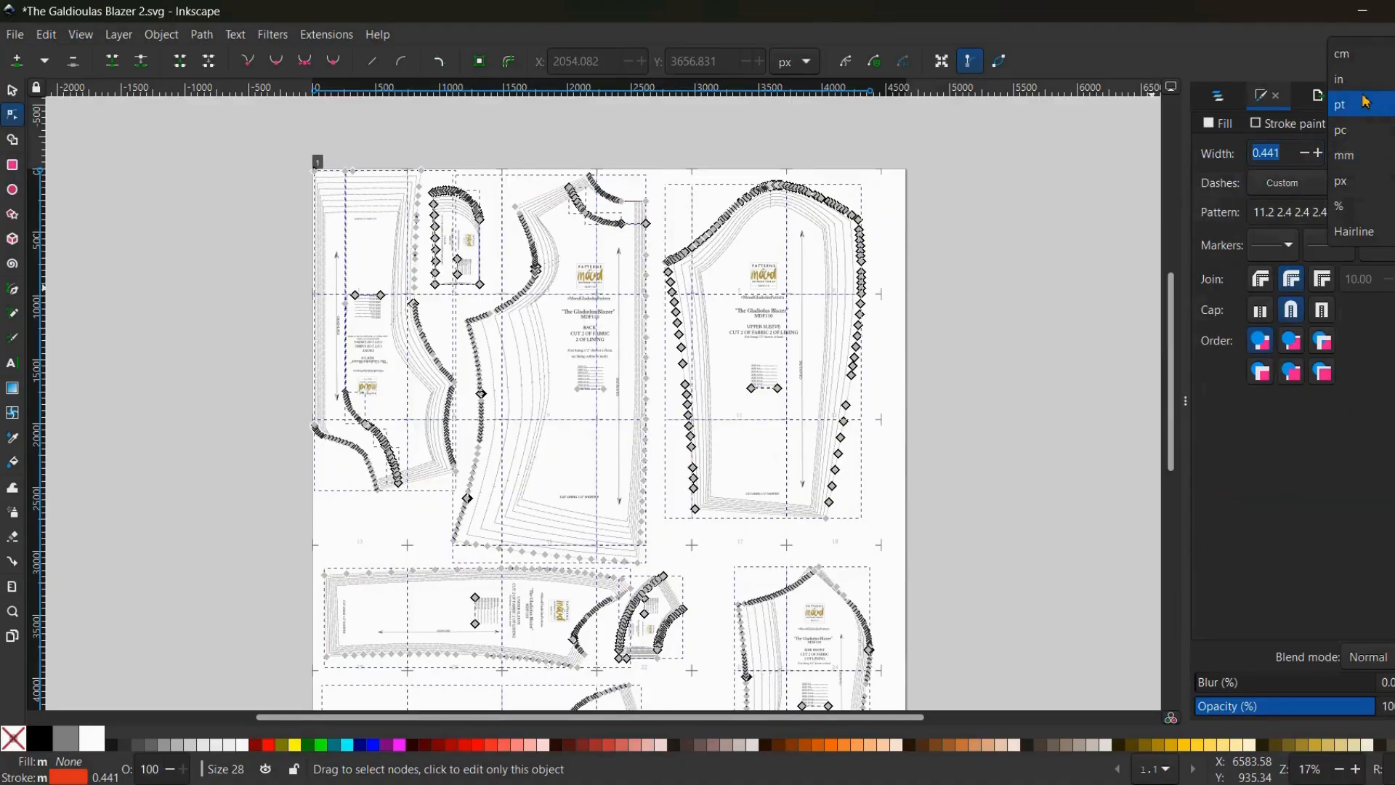
{"action": "left_click", "coordinate": [1363, 190]}
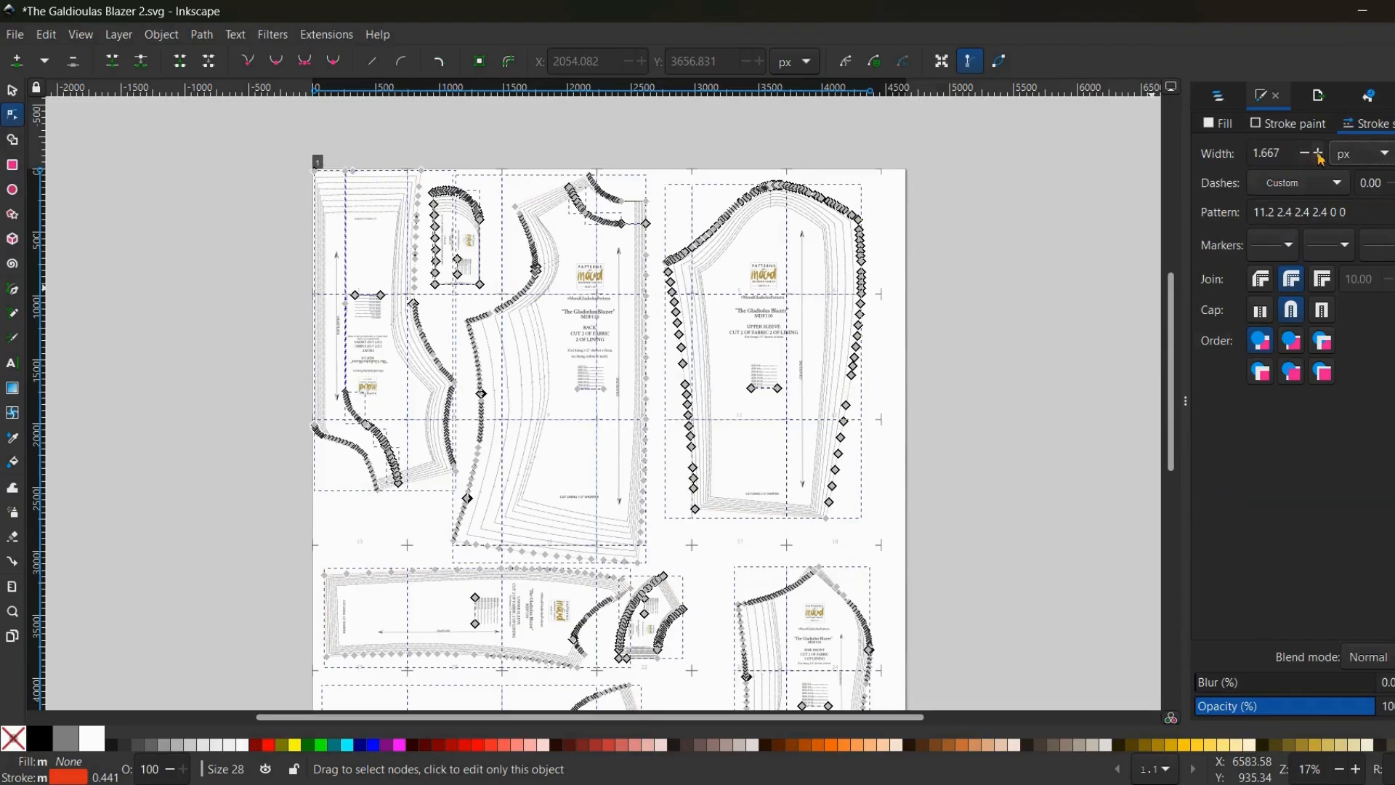
{"action": "left_click", "coordinate": [1318, 152]}
{"action": "left_click", "coordinate": [1318, 152]}
{"action": "left_click", "coordinate": [1318, 153]}
{"action": "left_click", "coordinate": [1318, 153]}
{"action": "left_click", "coordinate": [1318, 152]}
{"action": "left_click", "coordinate": [1318, 153]}
{"action": "left_click", "coordinate": [1318, 153]}
{"action": "left_click", "coordinate": [1318, 153]}
{"action": "left_click", "coordinate": [1318, 152]}
{"action": "left_click", "coordinate": [1318, 153]}
{"action": "left_click", "coordinate": [1318, 152]}
{"action": "left_click", "coordinate": [1318, 153]}
{"action": "left_click", "coordinate": [1318, 152]}
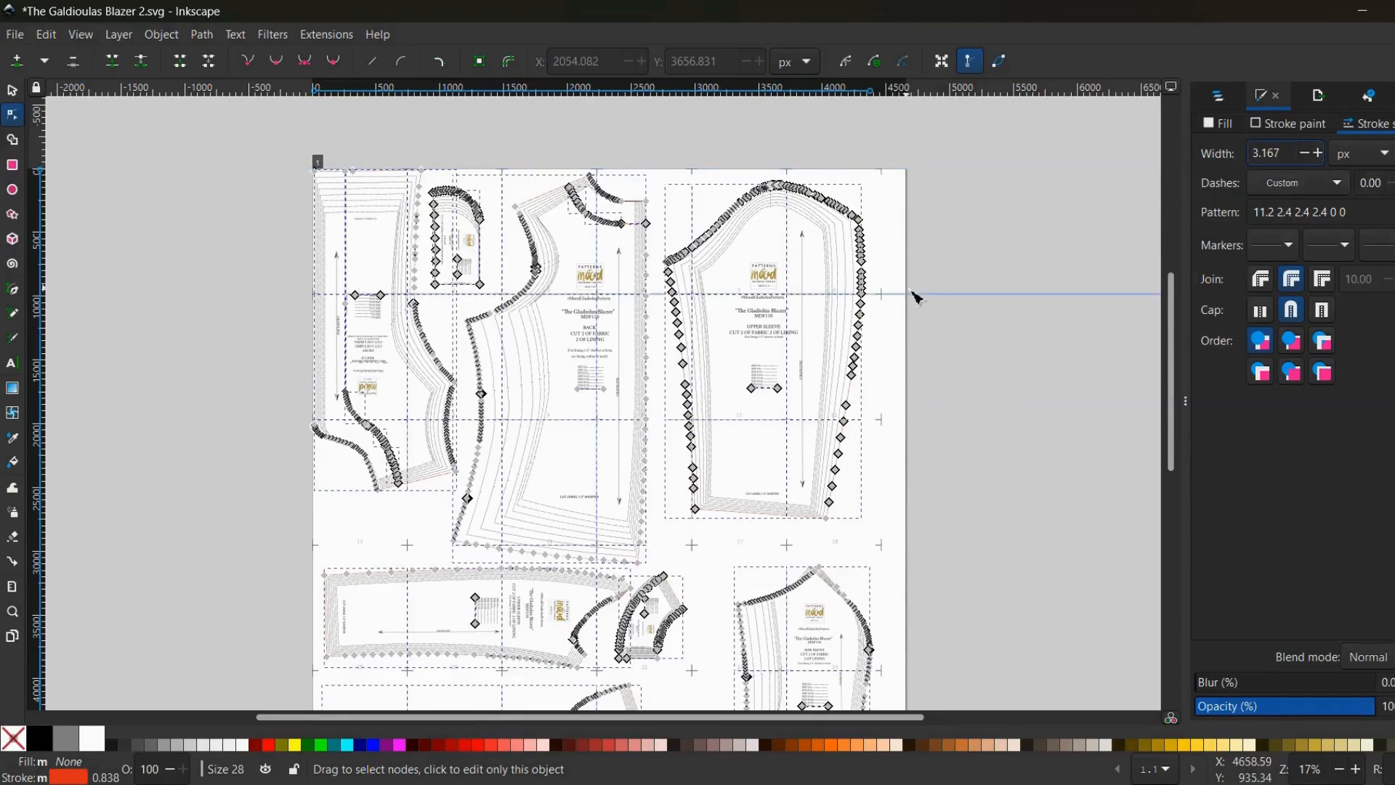
- Activate the Select tool, collapse the Size 28 layer in the object list and make Size 26 the current layer
{"action": "left_click", "coordinate": [13, 91]}
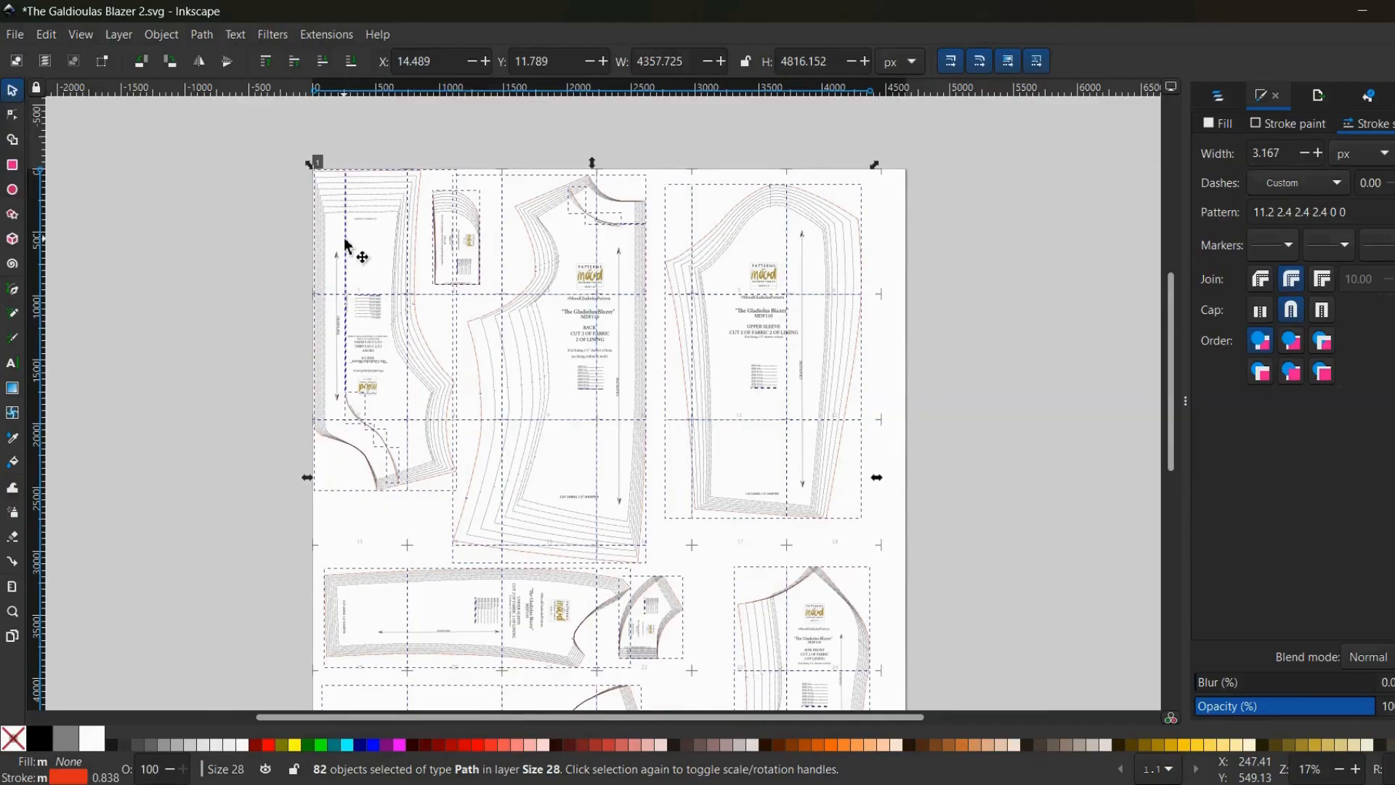
{"action": "key", "text": "plus"}
{"action": "key", "text": "plus"}
{"action": "key", "text": "plus"}
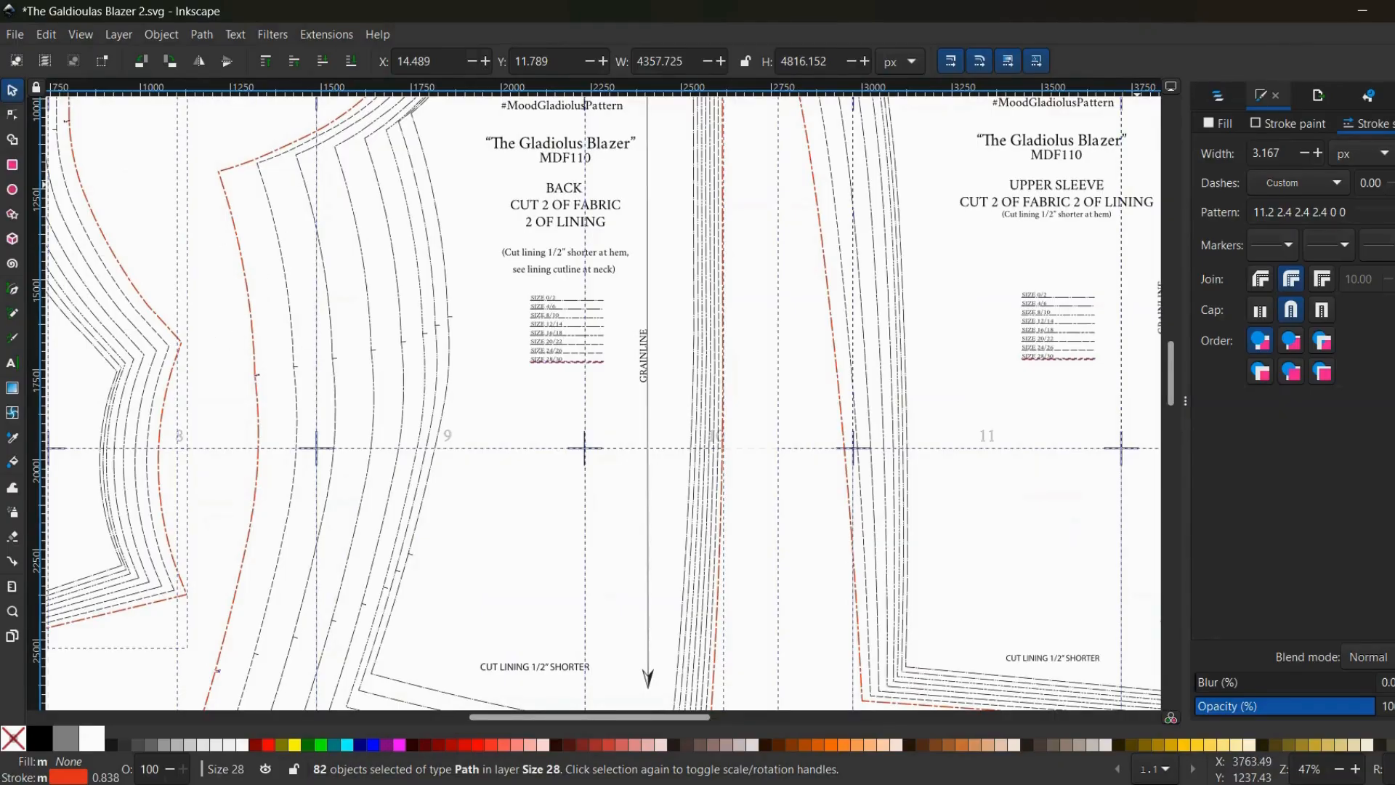
{"action": "left_click", "coordinate": [1214, 96]}
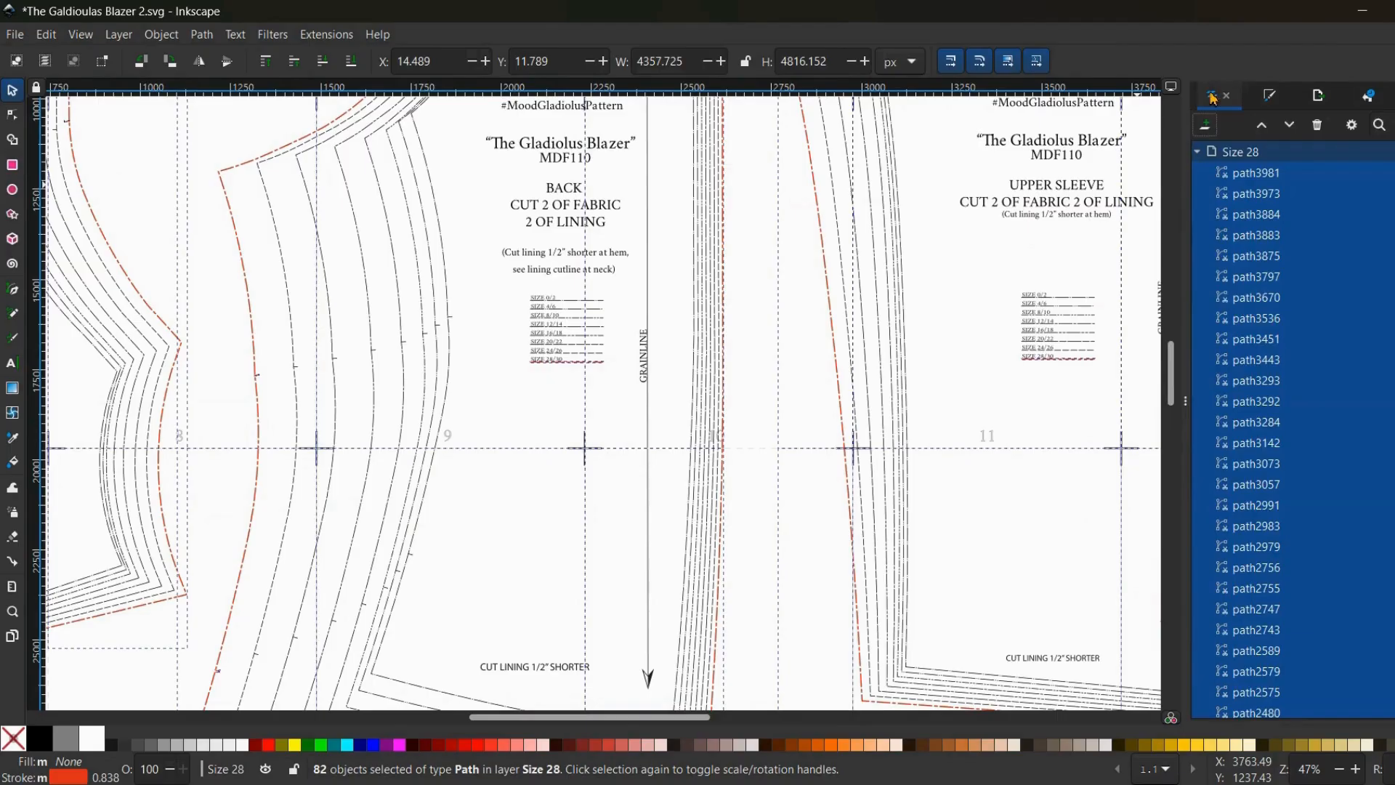
{"action": "left_click", "coordinate": [1197, 151]}
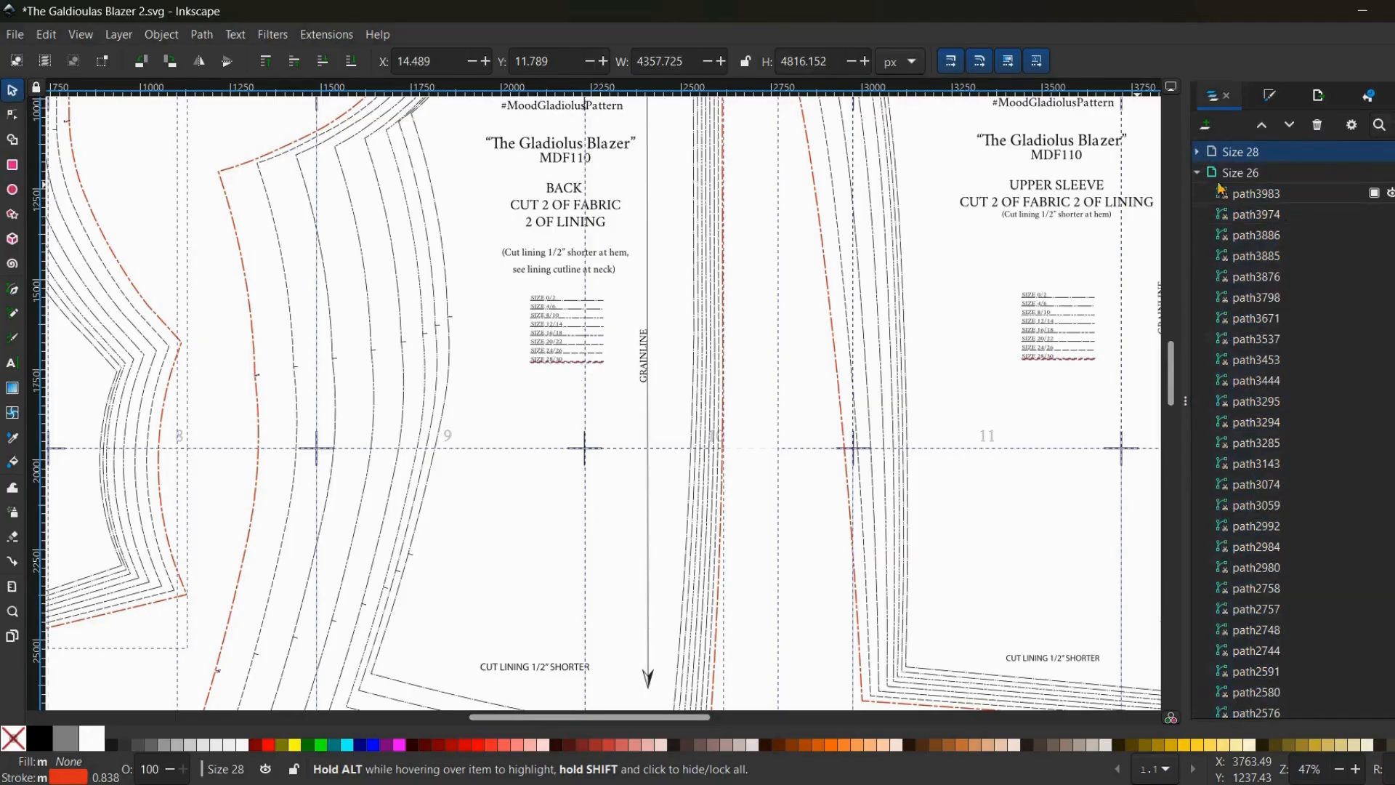
{"action": "left_click", "coordinate": [1252, 173]}
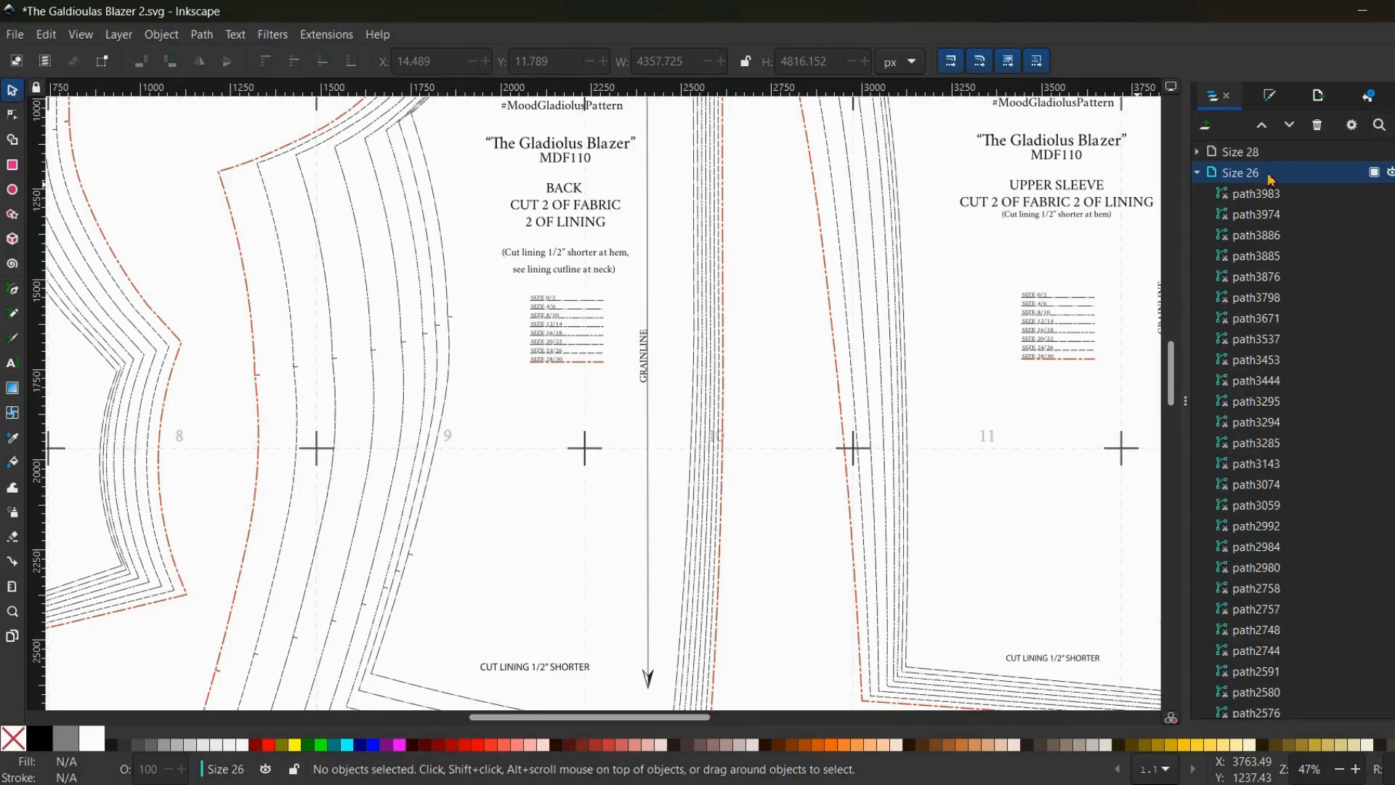
{"action": "left_click", "coordinate": [1269, 99]}
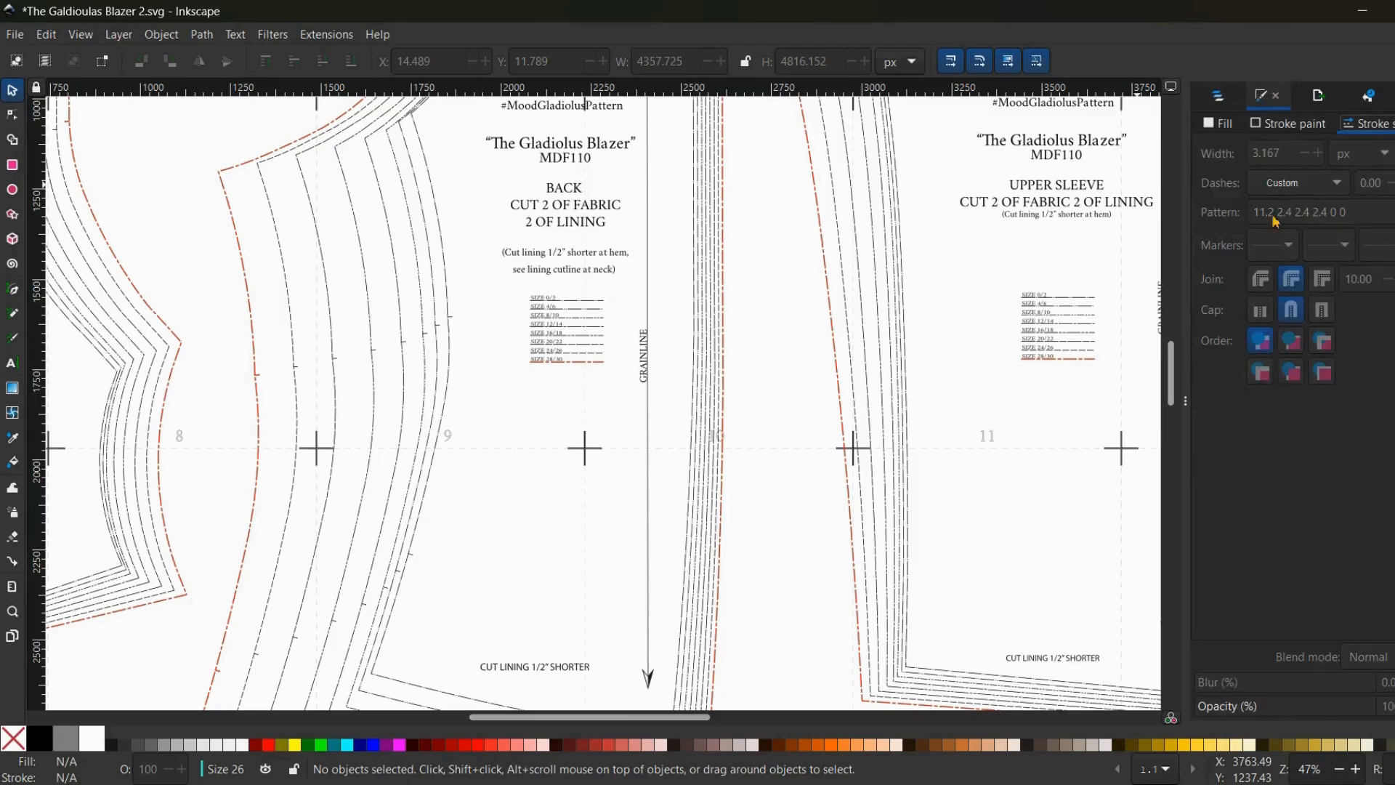
{"action": "left_click", "coordinate": [1294, 126]}
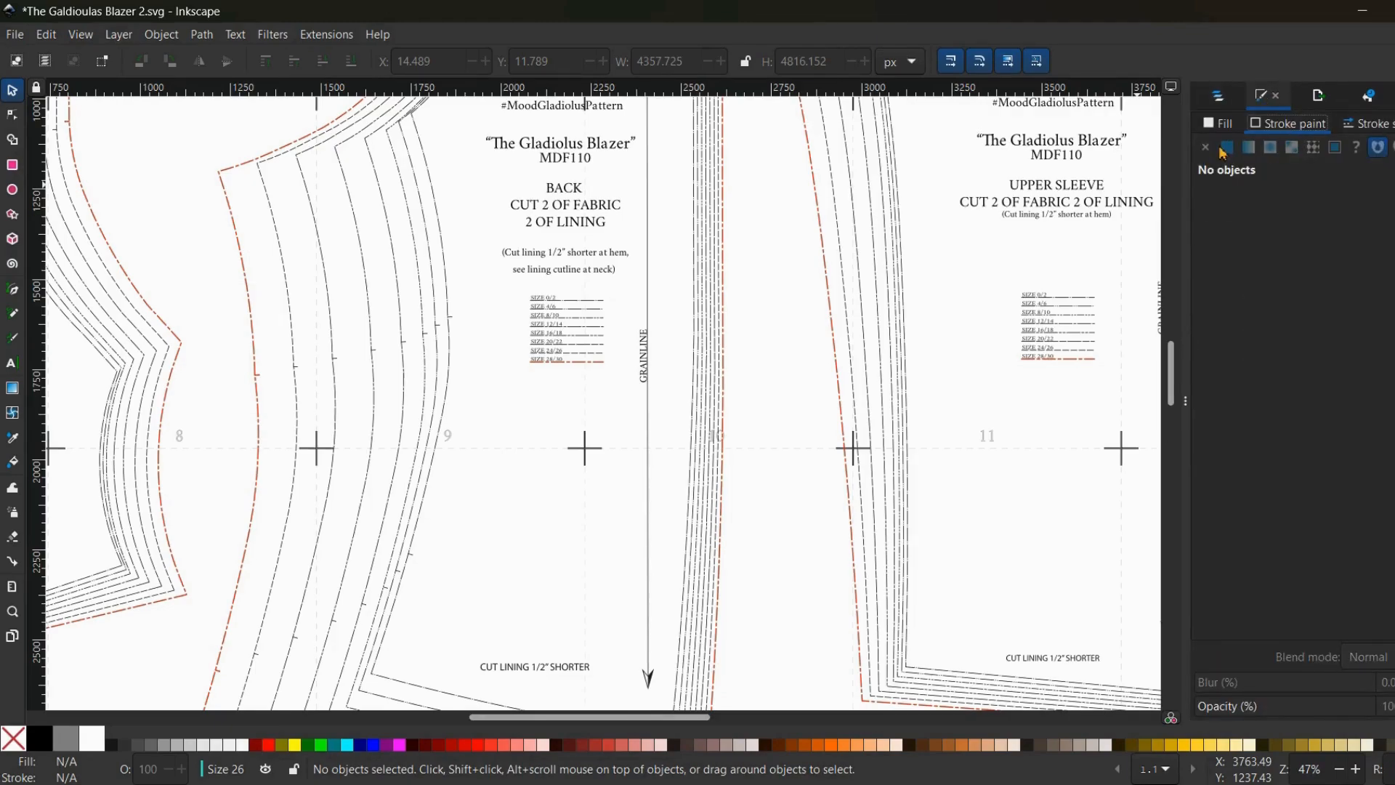
{"action": "left_click", "coordinate": [1217, 98]}
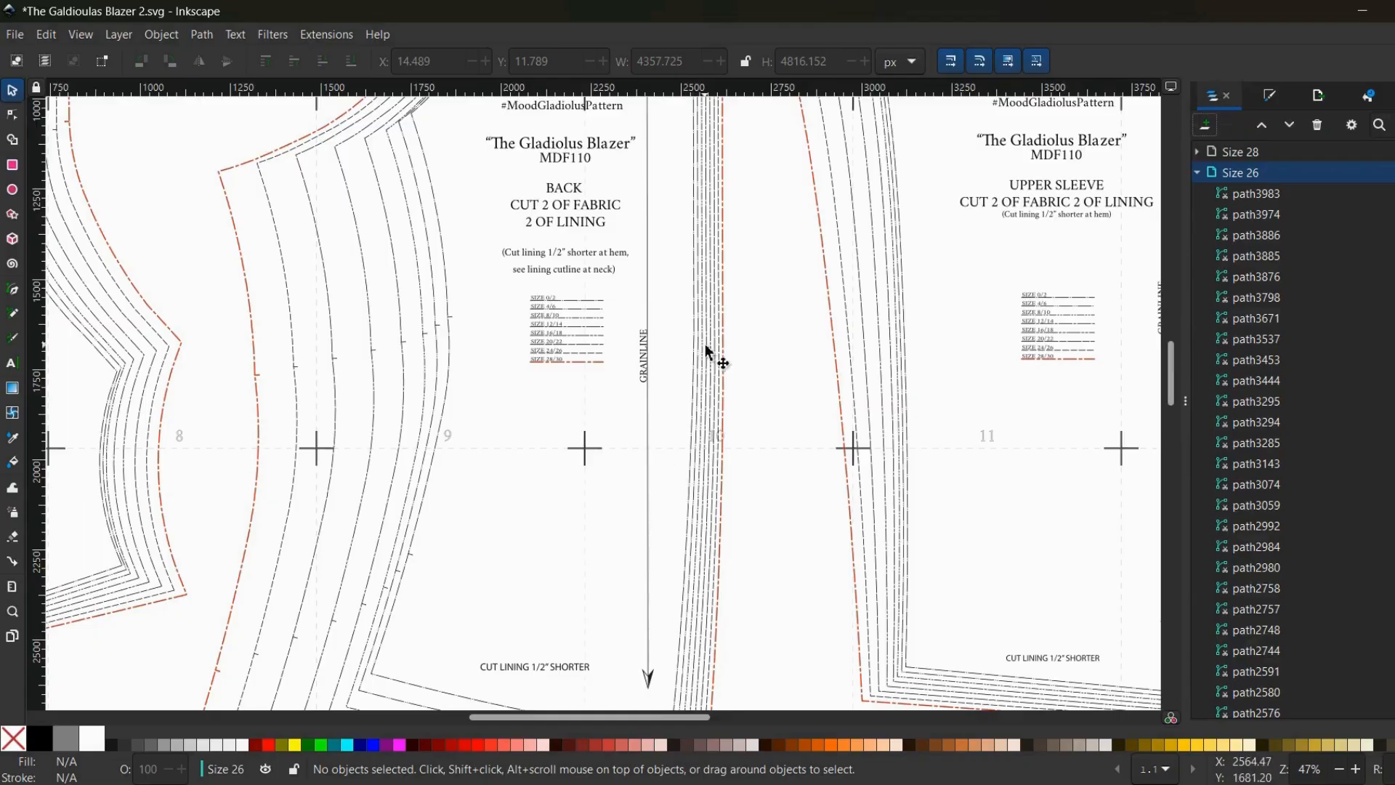
- Select the dashed line under SIZE 24/26 in the back piece's legend with the Node tool, plus every object sharing its stroke style
{"action": "left_click", "coordinate": [590, 360]}
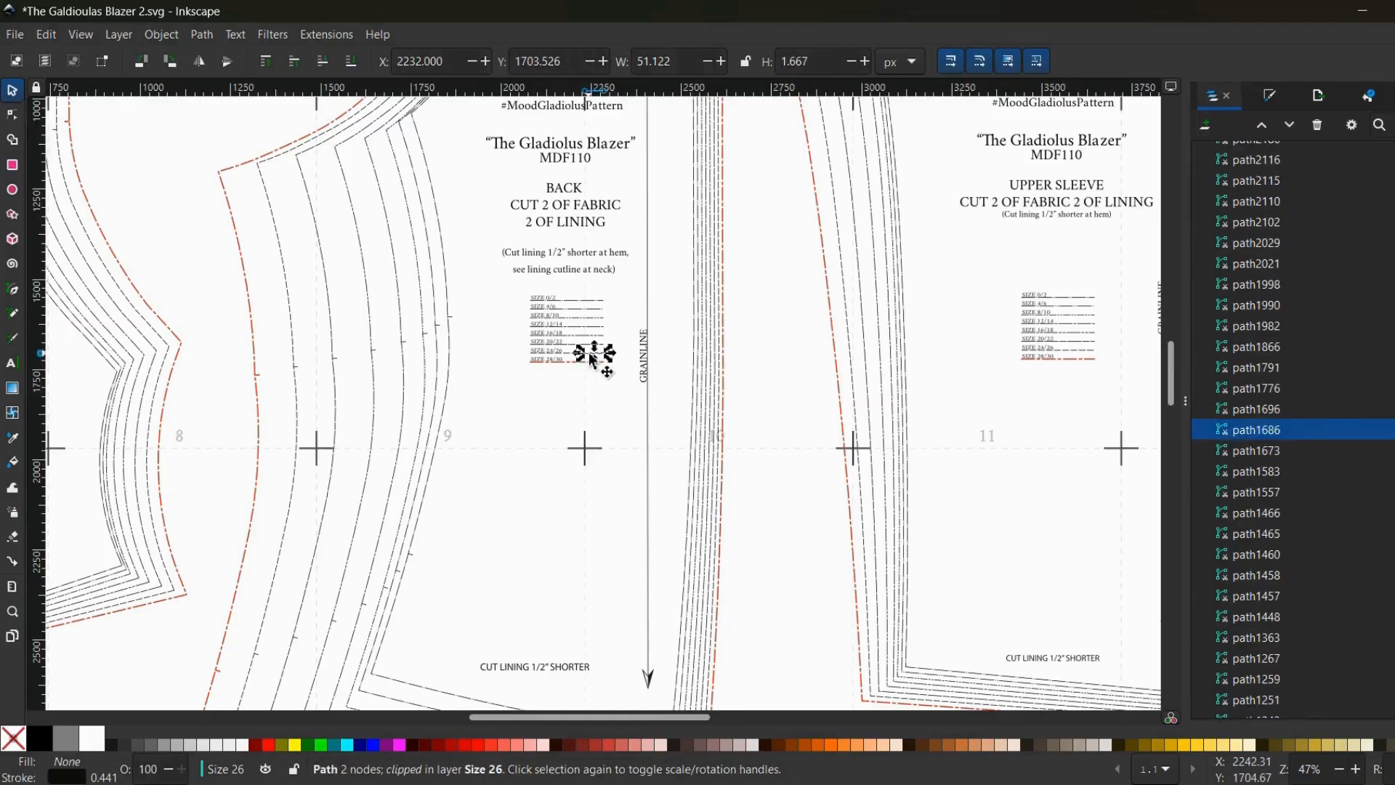
{"action": "left_click", "coordinate": [13, 114]}
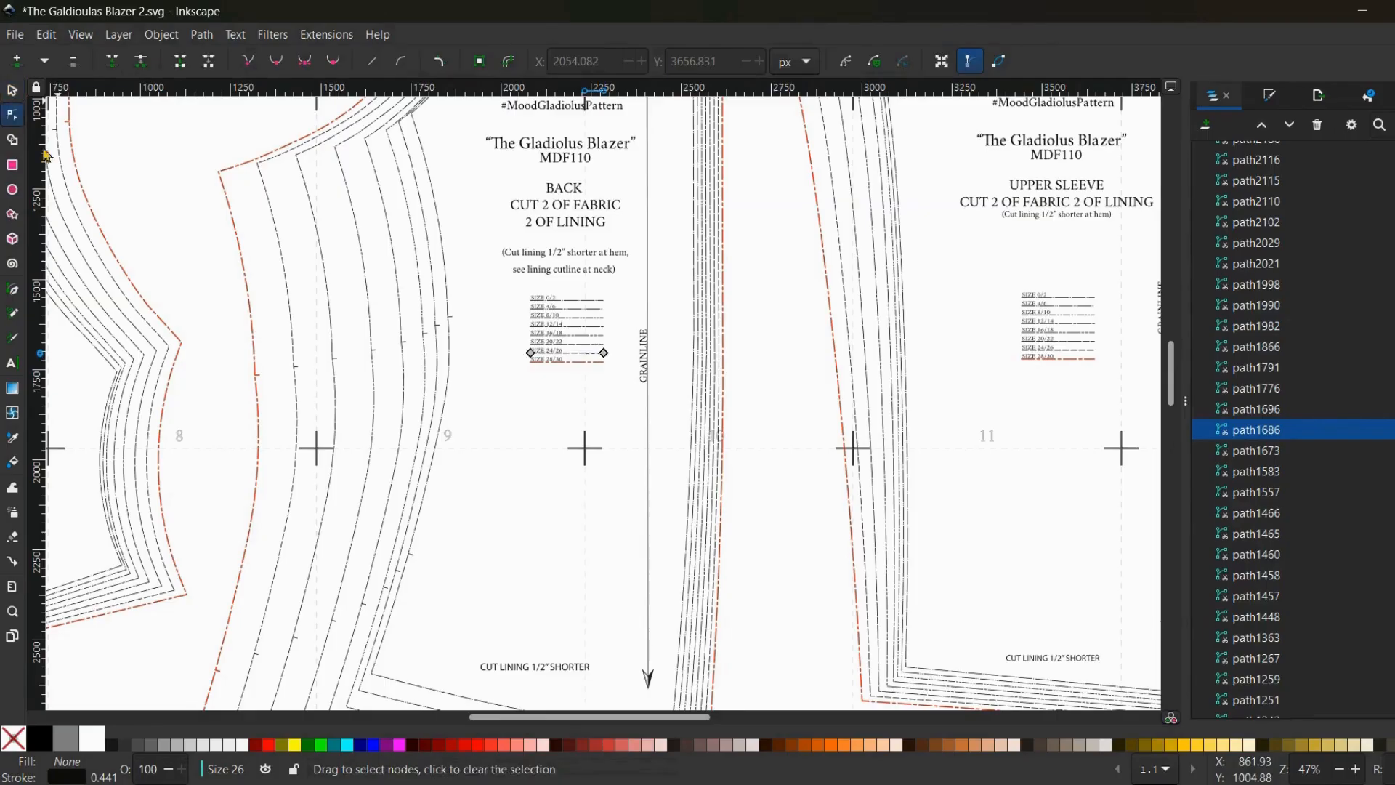
{"action": "right_click", "coordinate": [569, 354]}
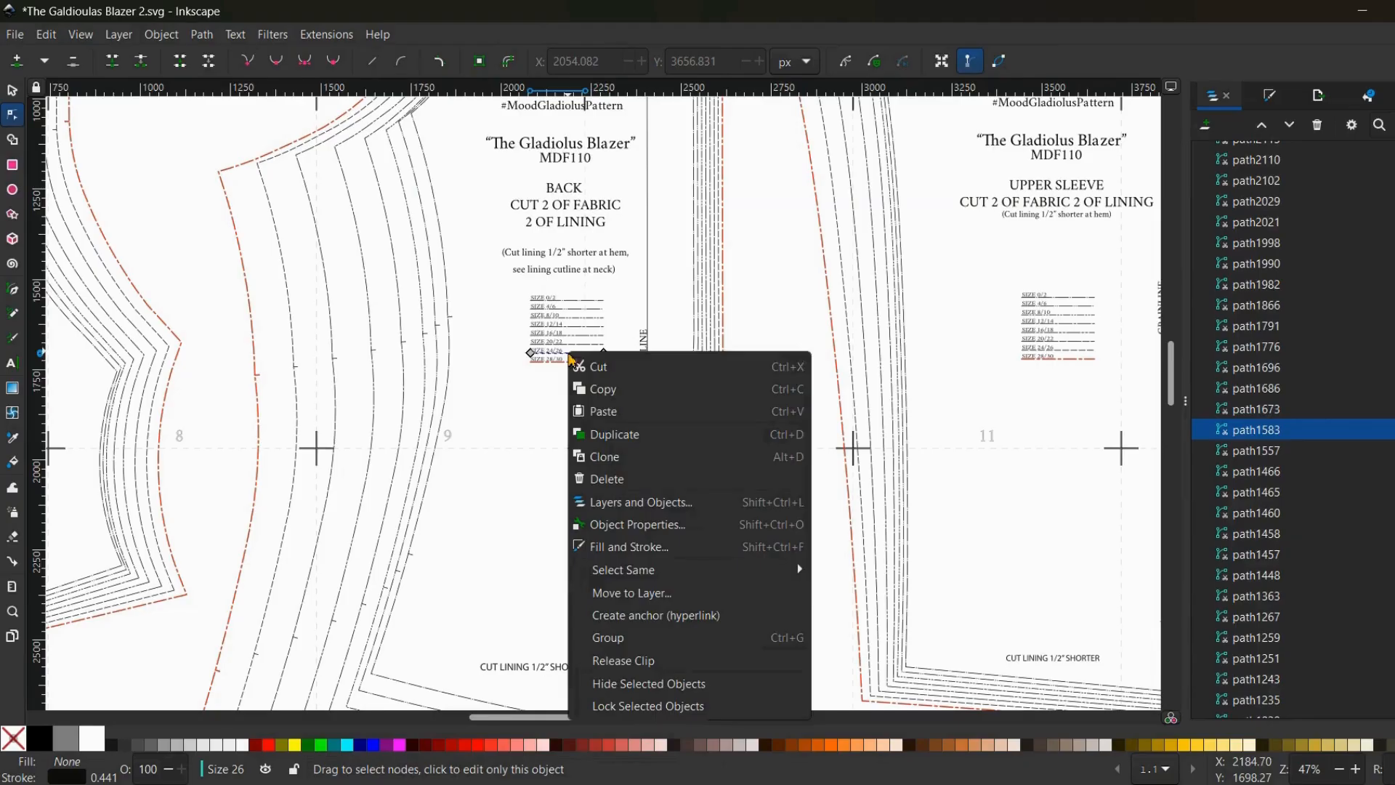
{"action": "mouse_move", "coordinate": [699, 571]}
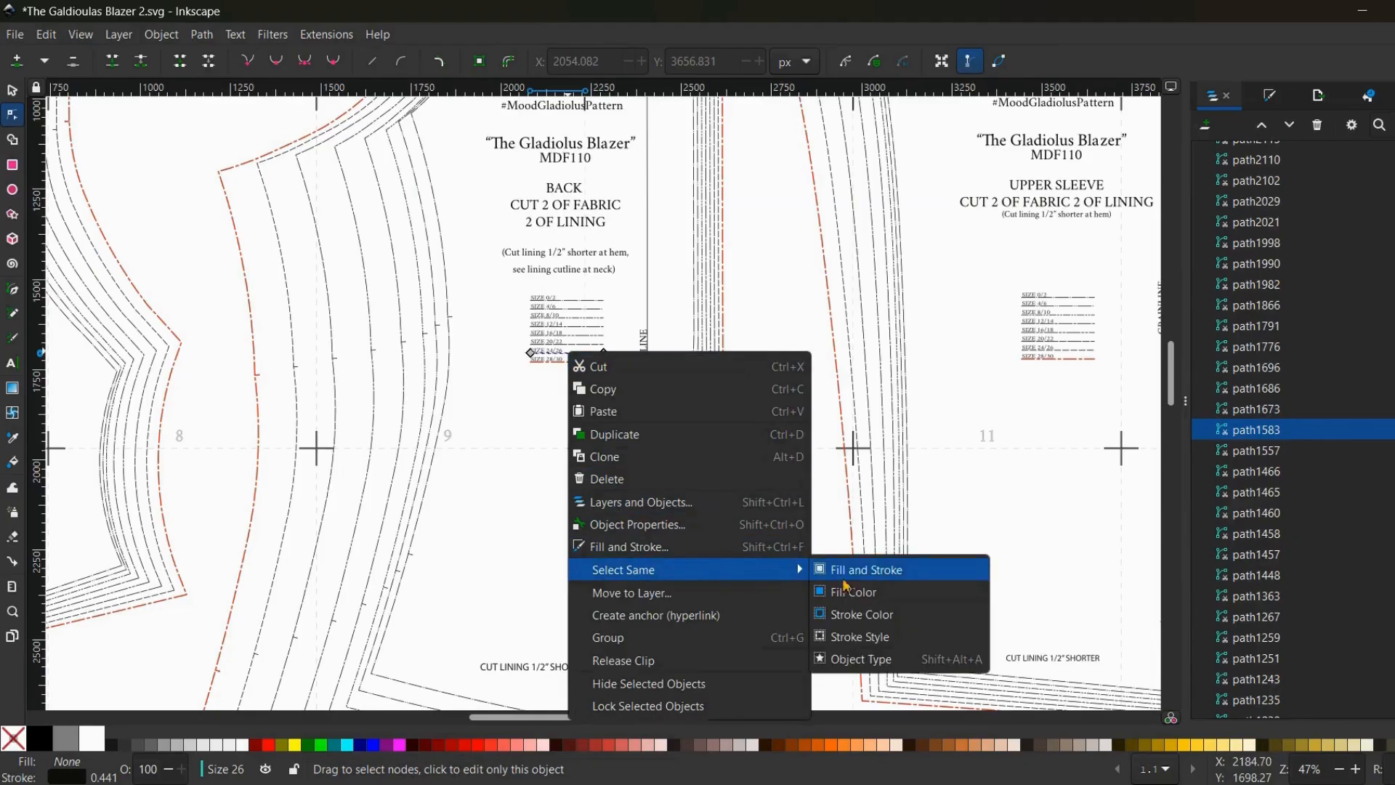
{"action": "left_click", "coordinate": [862, 637]}
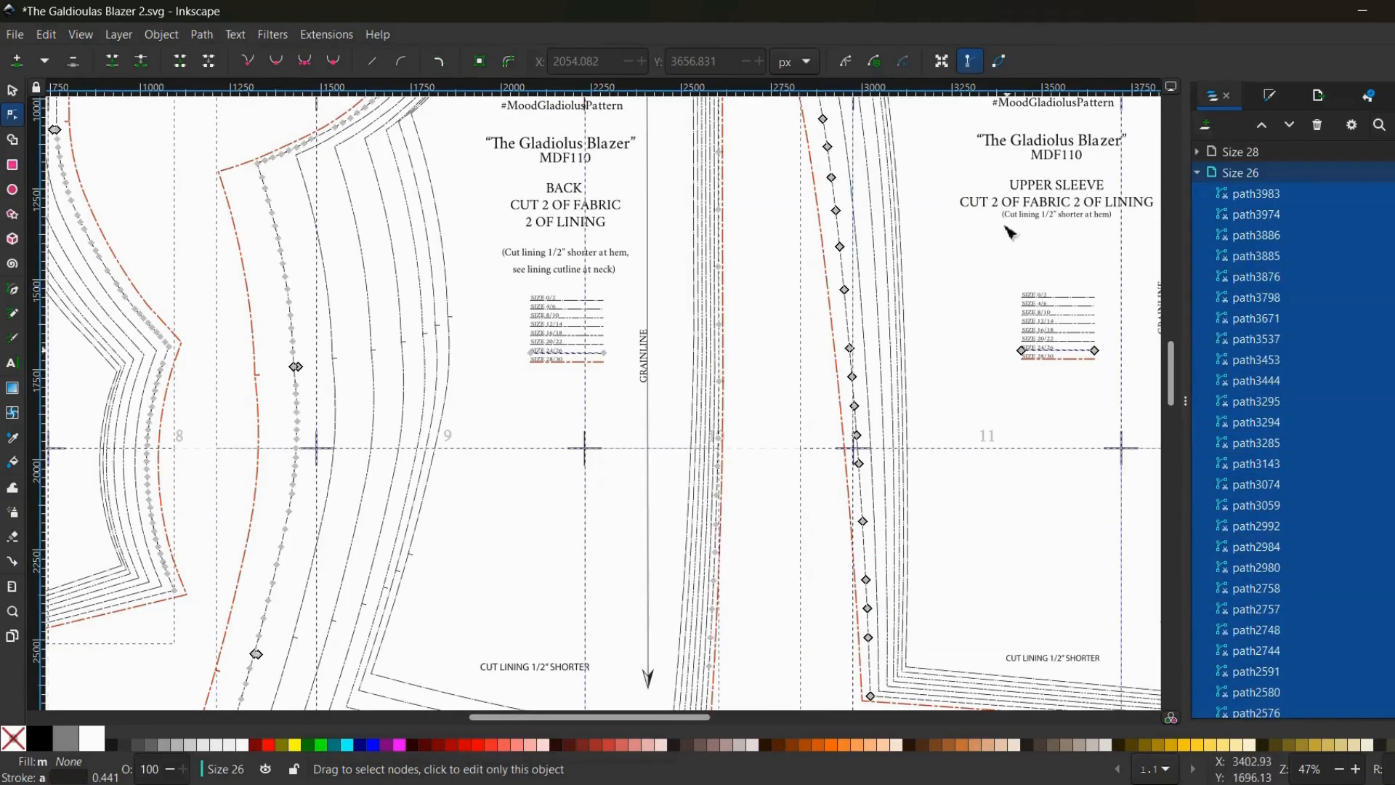
- Set the stroke paint of the selected Size 26 lines to a flat medium blue and open their stroke style settings
{"action": "left_click", "coordinate": [1271, 96]}
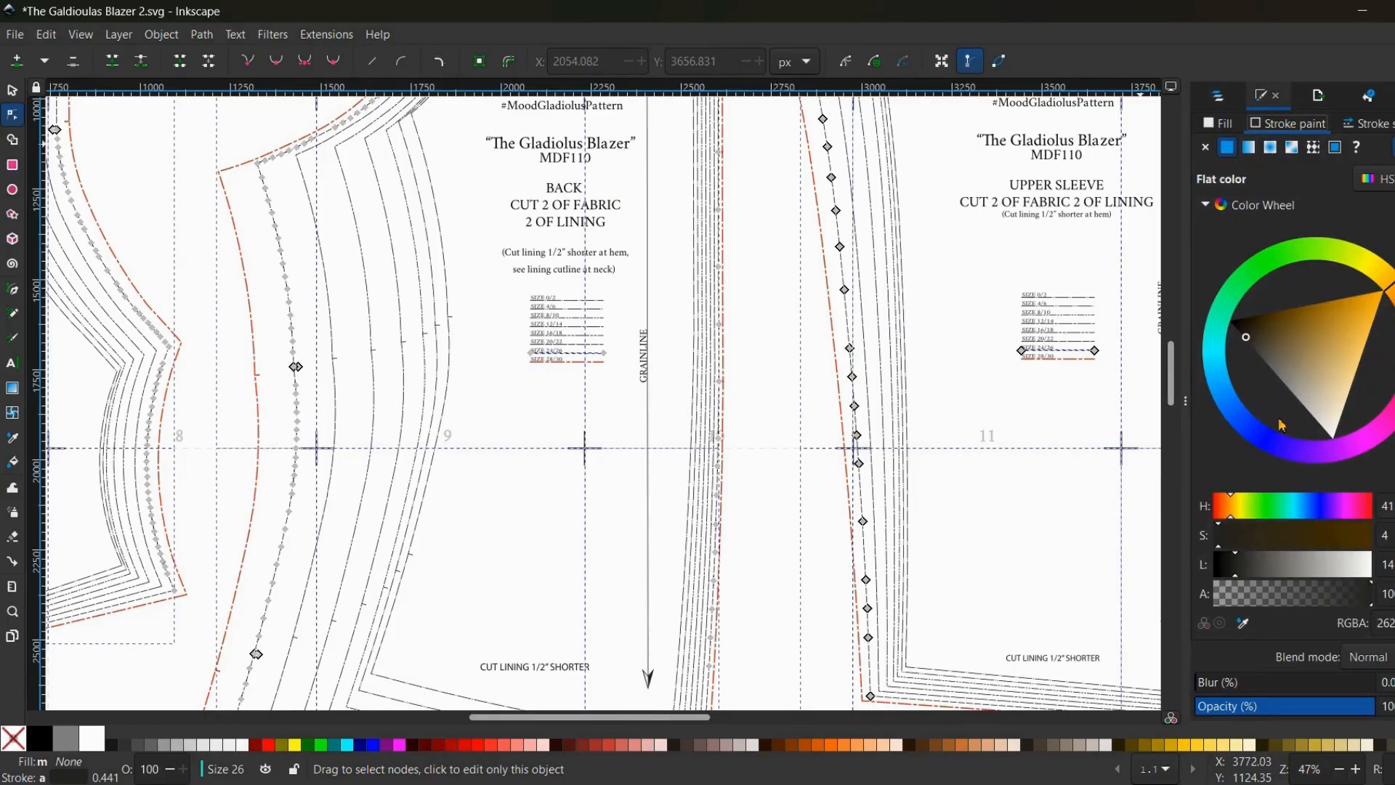
{"action": "left_click", "coordinate": [1270, 448]}
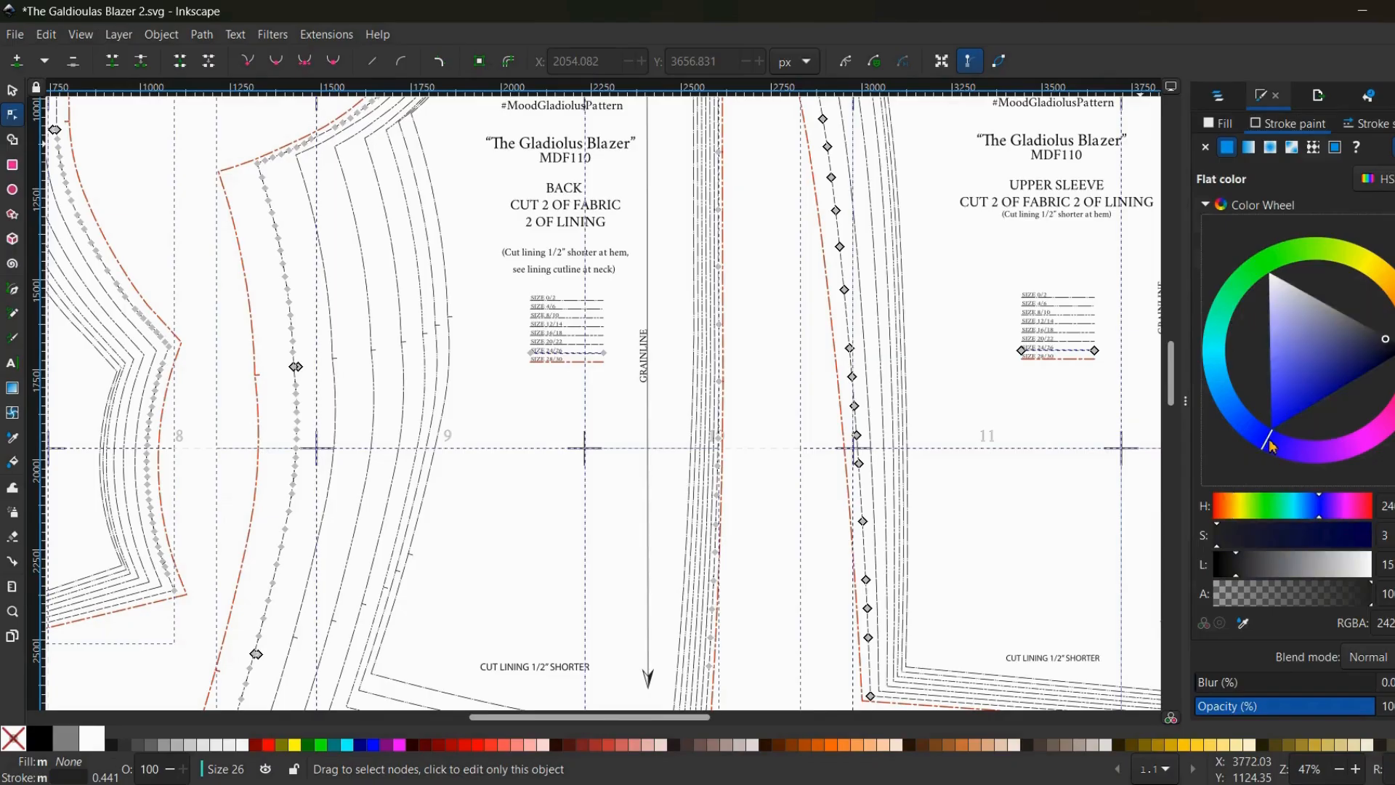
{"action": "left_click", "coordinate": [1303, 372]}
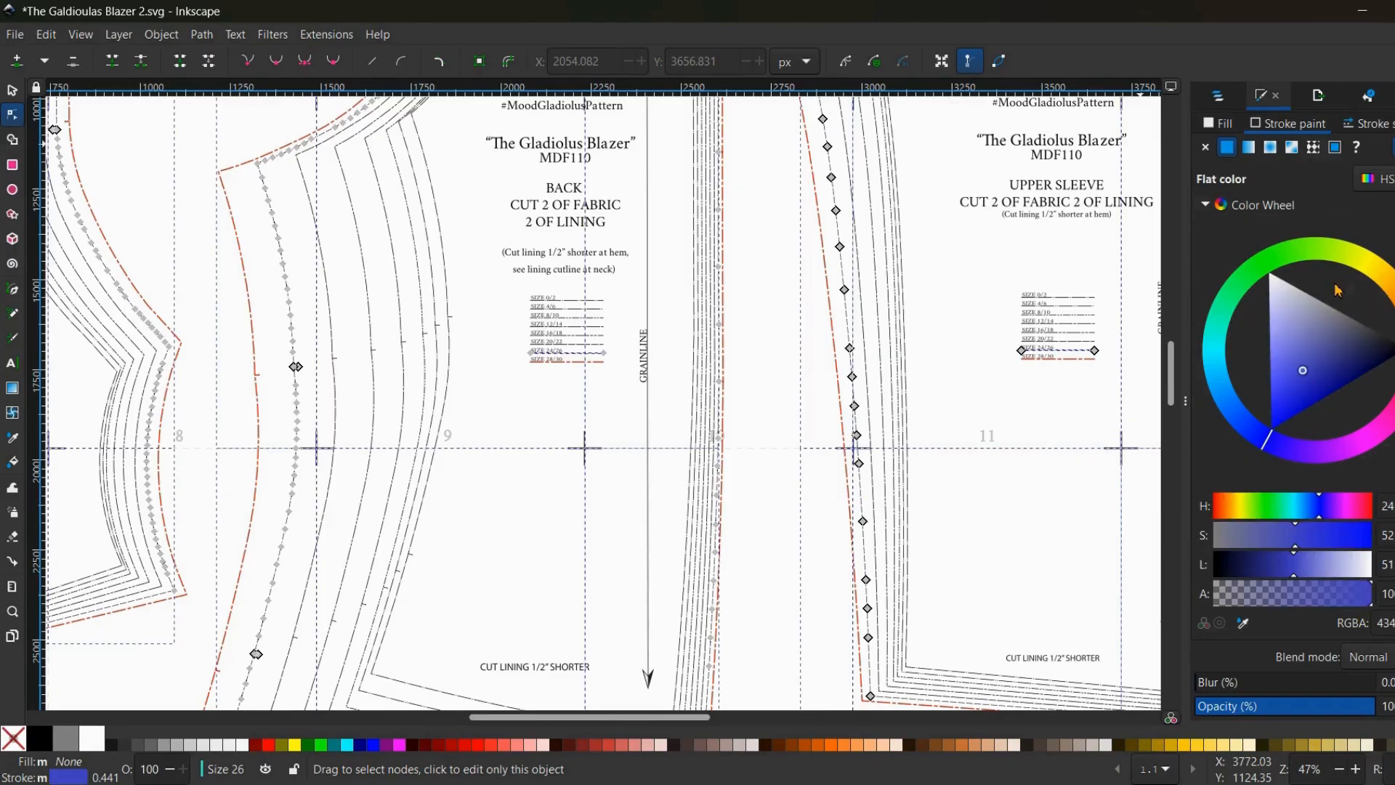
{"action": "left_click", "coordinate": [1384, 125]}
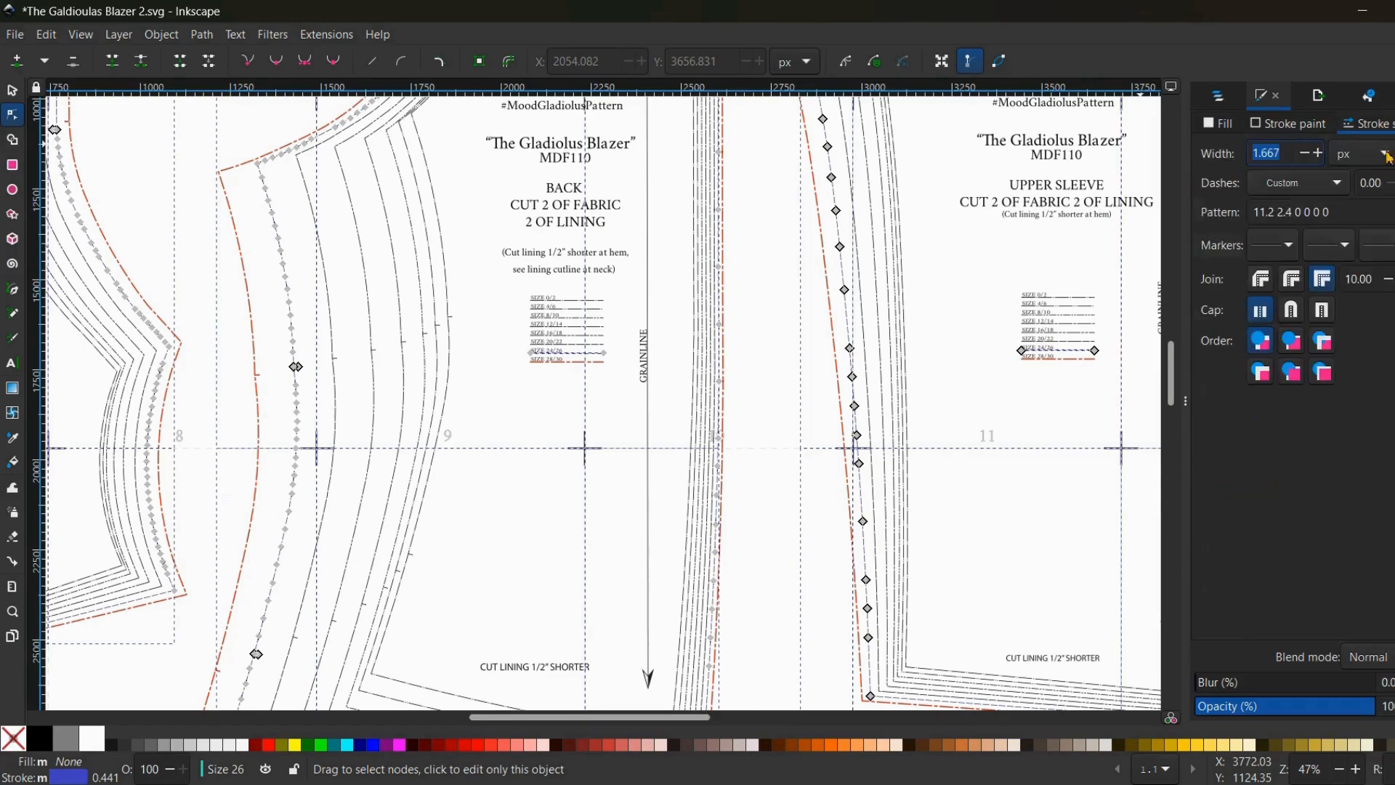
- Increase the selected Size 26 lines' stroke width to 3.067 px and clear the selection
{"action": "left_click", "coordinate": [1318, 152]}
{"action": "left_click", "coordinate": [1317, 151]}
{"action": "left_click", "coordinate": [1318, 152]}
{"action": "left_click", "coordinate": [1317, 152]}
{"action": "left_click", "coordinate": [1317, 152]}
{"action": "left_click", "coordinate": [1318, 152]}
{"action": "left_click", "coordinate": [1317, 152]}
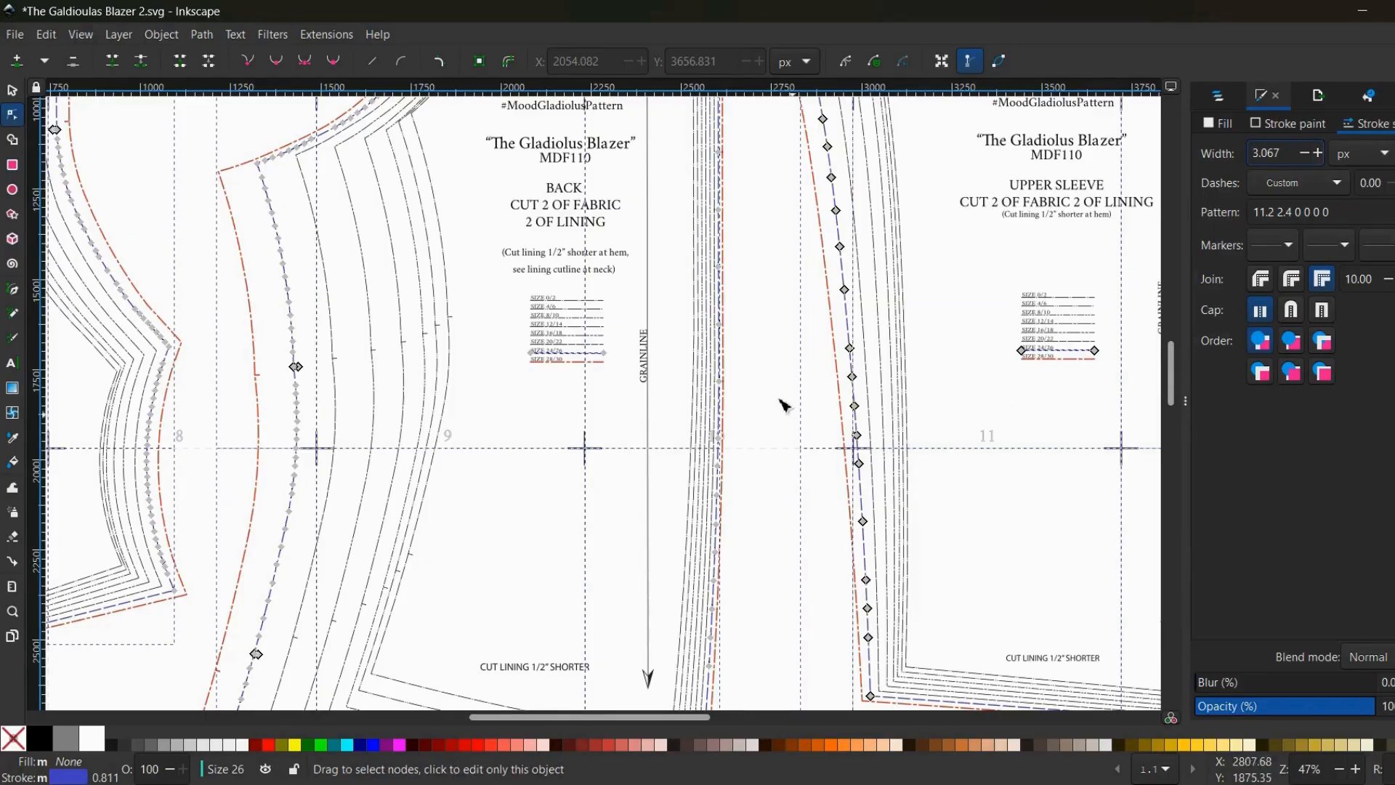
{"action": "left_click", "coordinate": [811, 395]}
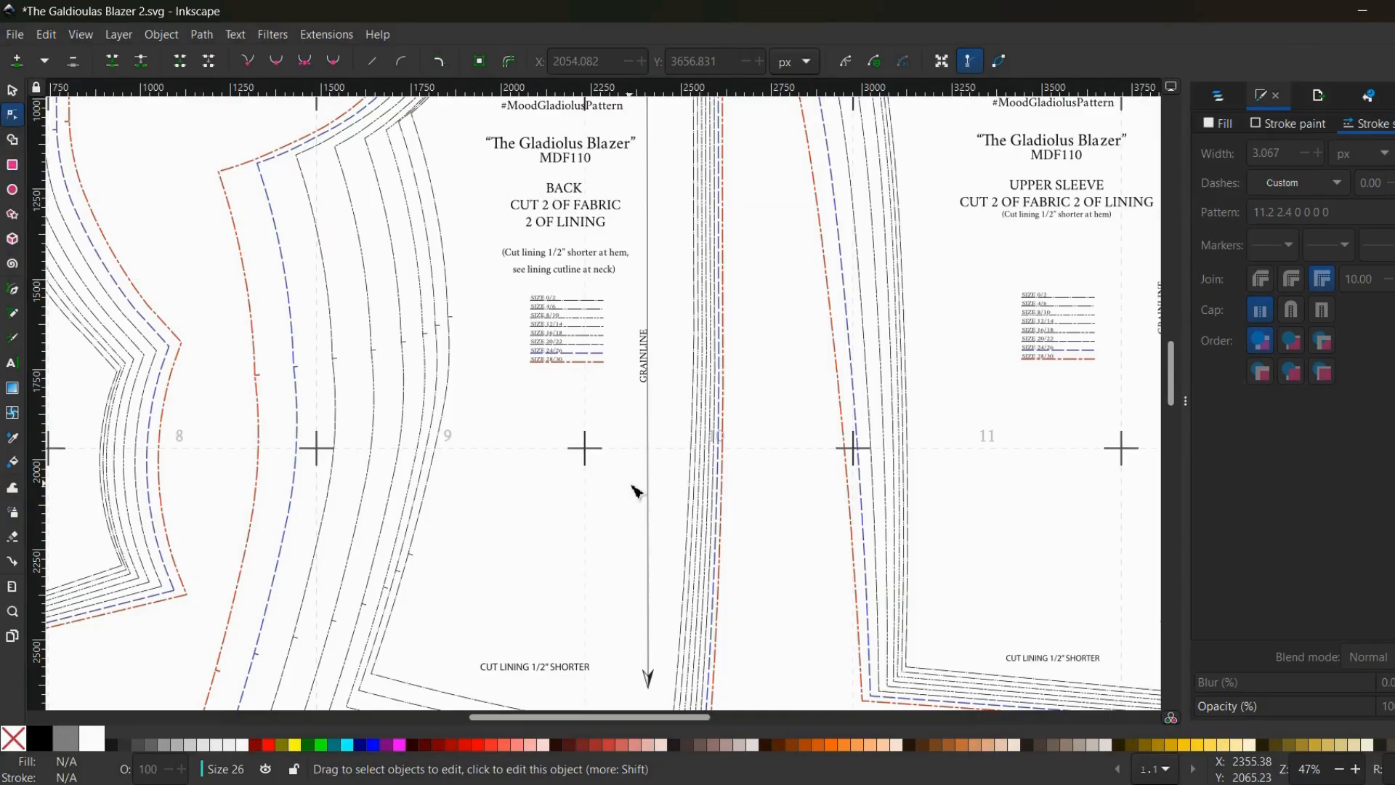
- Collapse the Size 26 layer and layer 1 in the object list and view the coloured size lines with layer 1 hidden
{"action": "left_click", "coordinate": [1218, 95]}
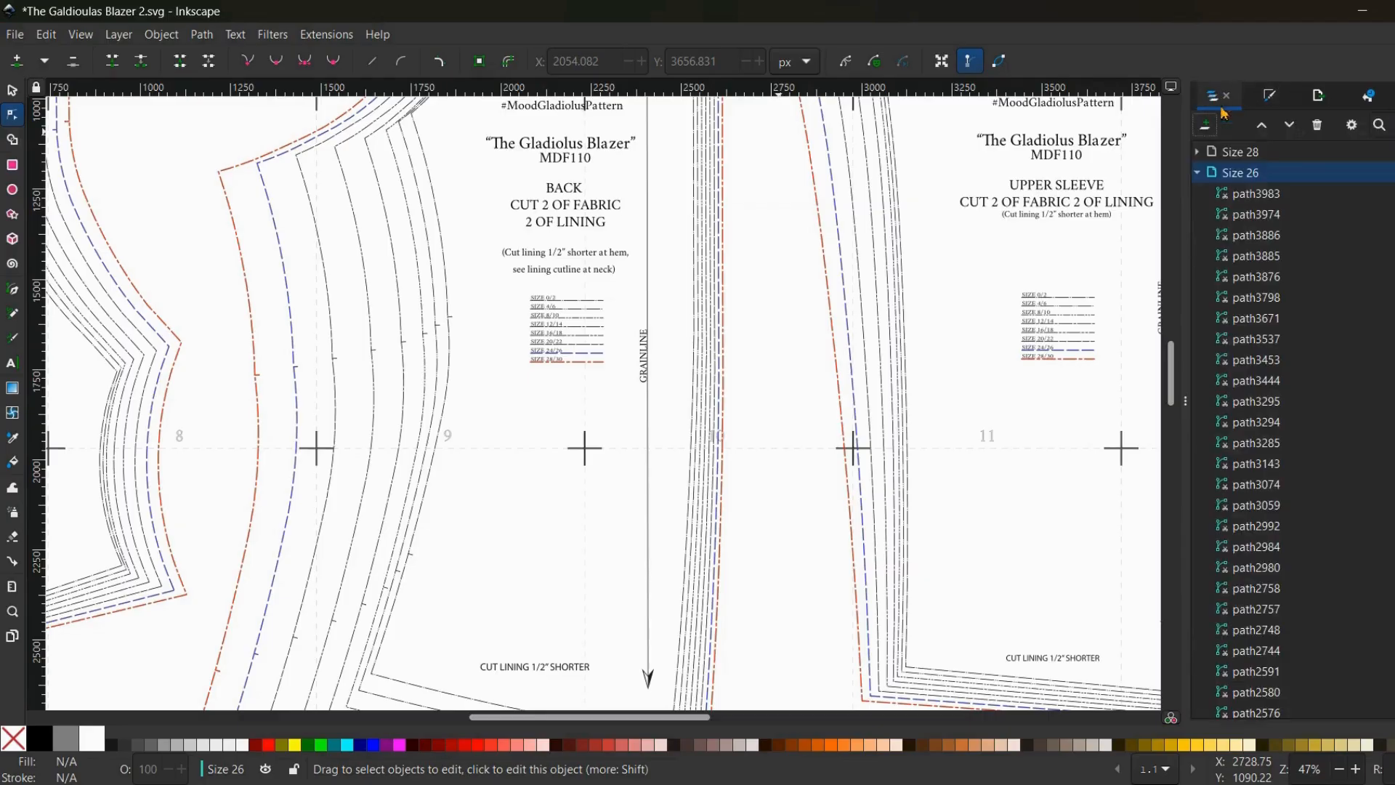
{"action": "left_click", "coordinate": [1198, 173]}
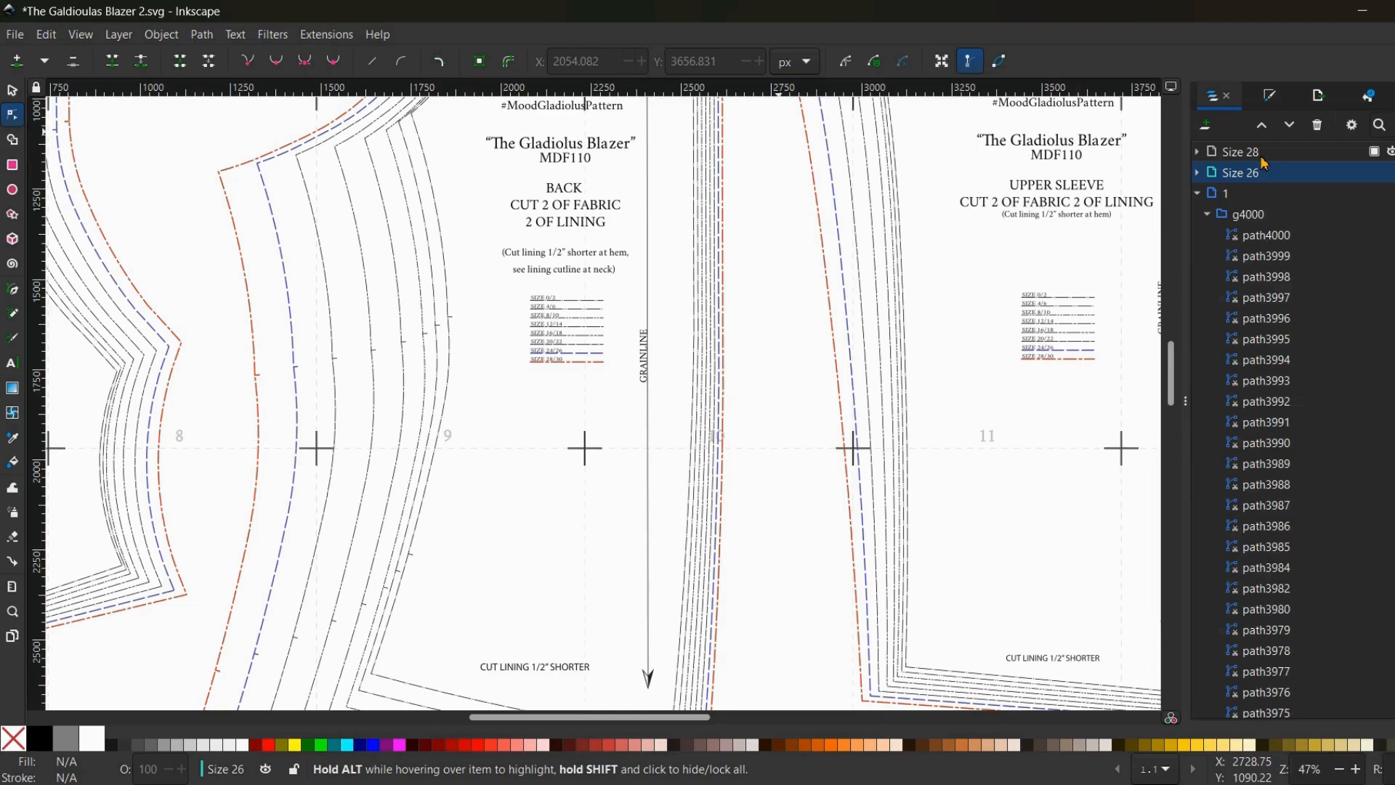
{"action": "left_click", "coordinate": [1197, 193]}
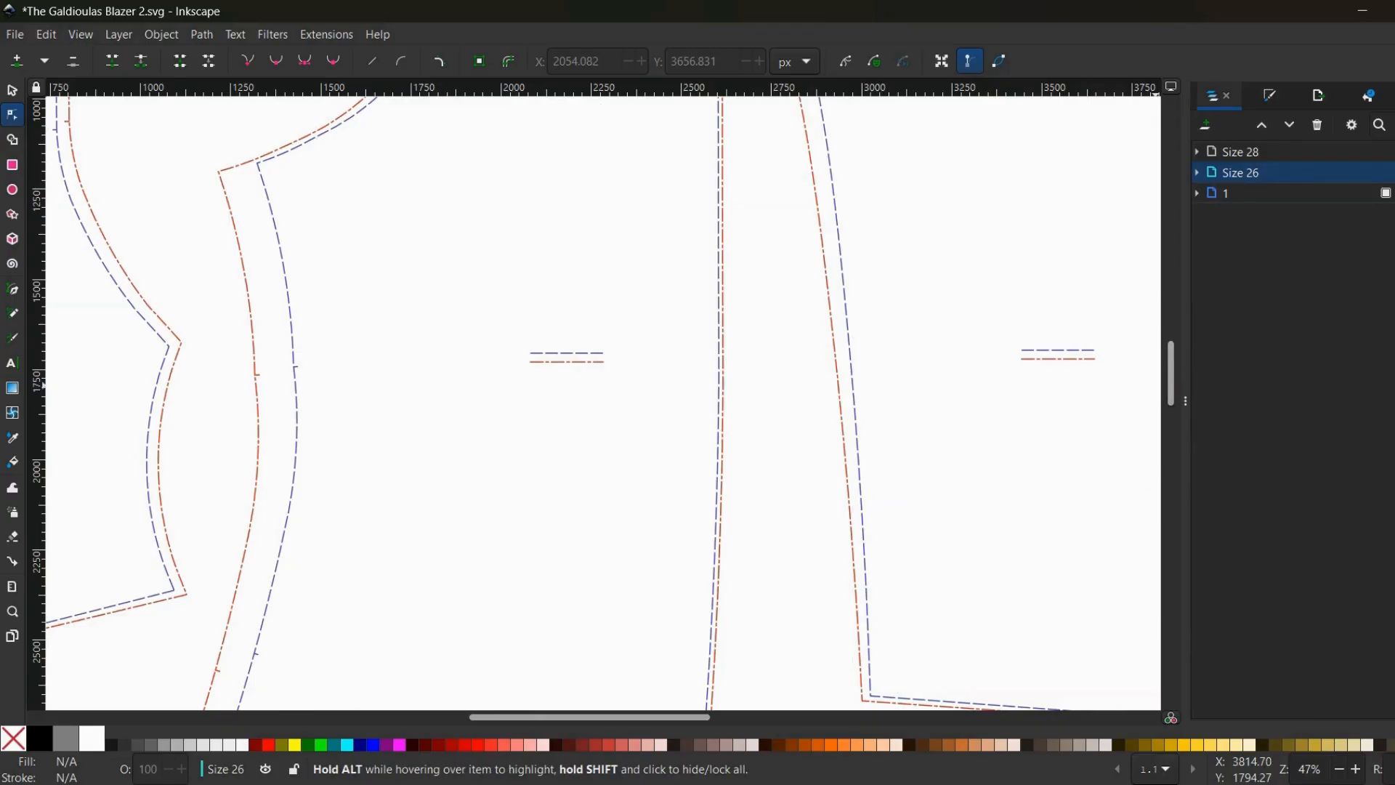
{"action": "key", "text": "minus"}
{"action": "key", "text": "minus"}
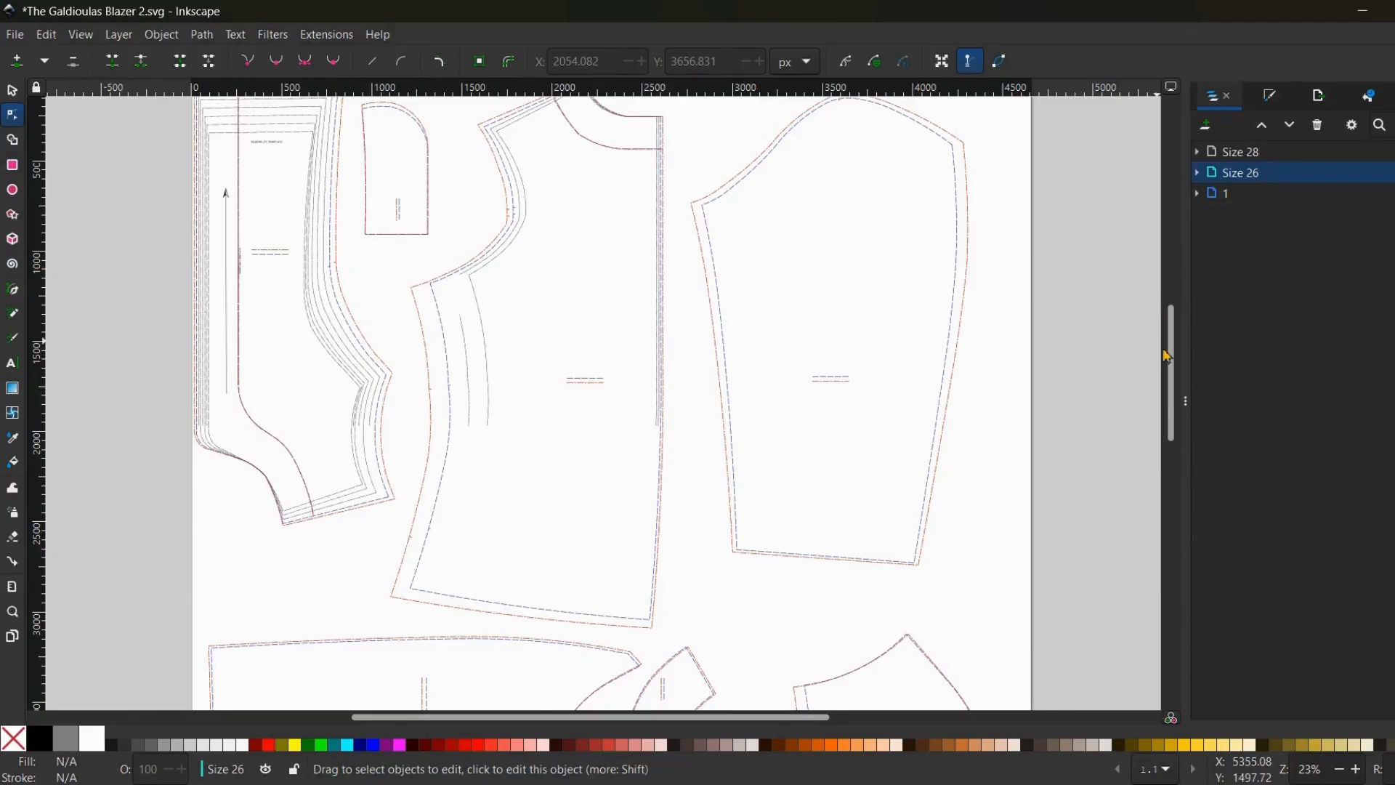
{"action": "left_click_drag", "start_coordinate": [1170, 349], "coordinate": [1177, 386]}
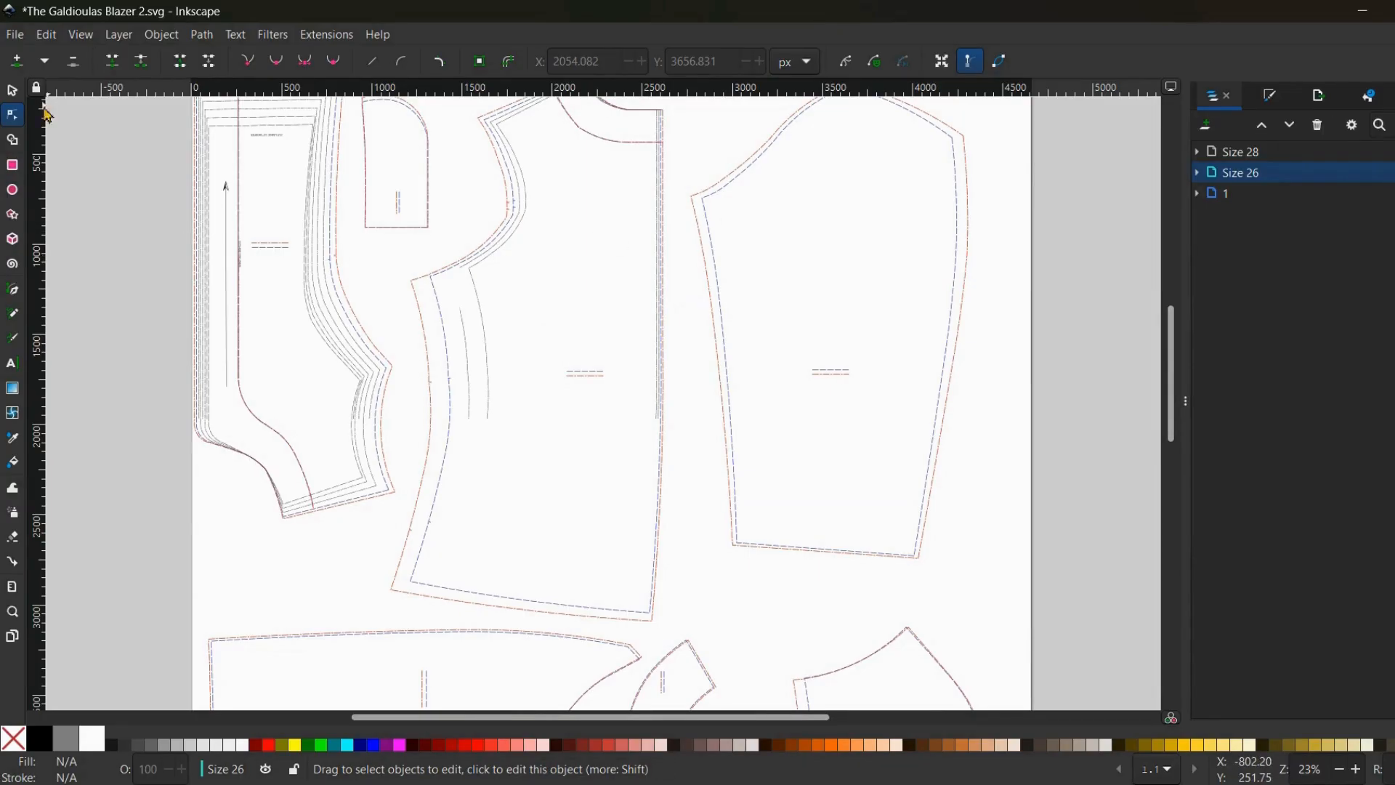
{"action": "left_click", "coordinate": [11, 90]}
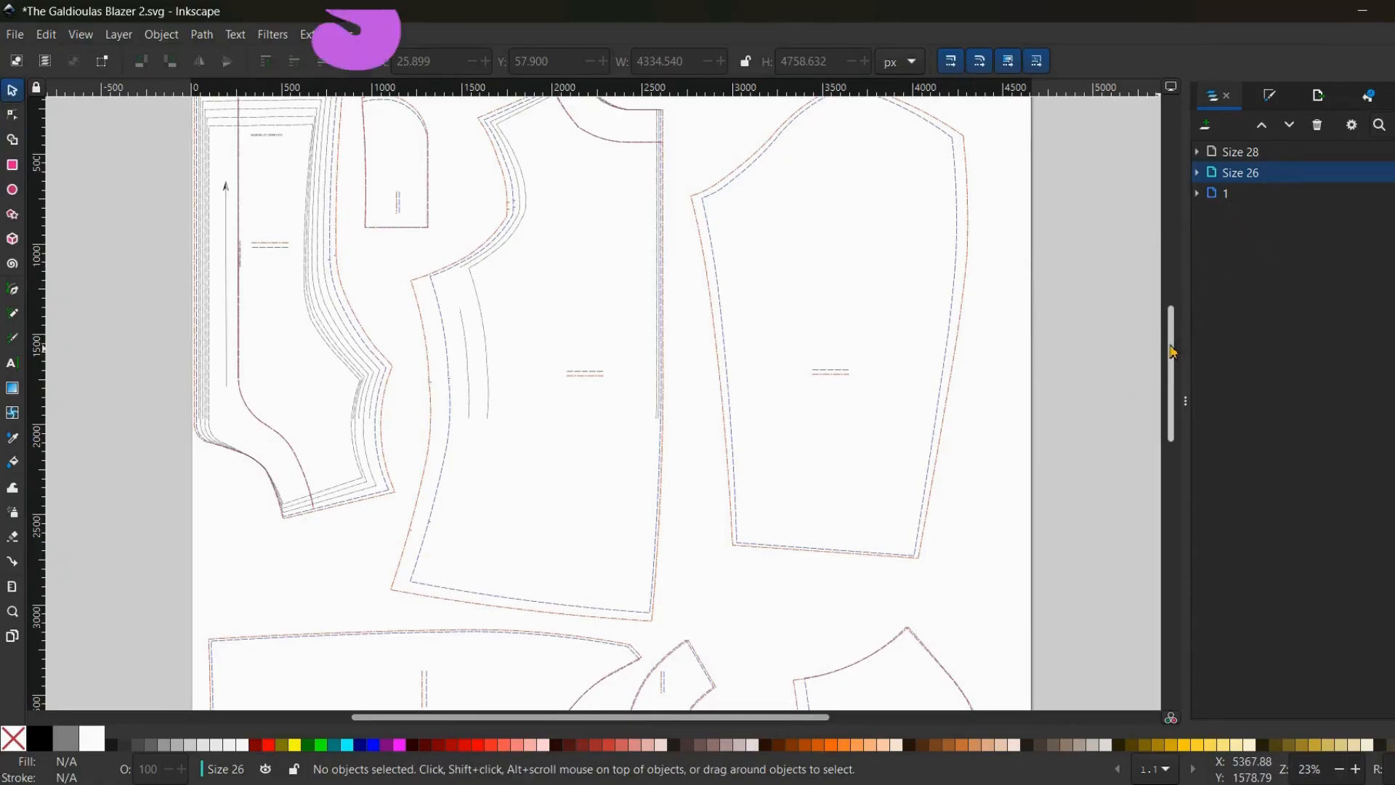
{"action": "left_click_drag", "start_coordinate": [1170, 348], "coordinate": [835, 323]}
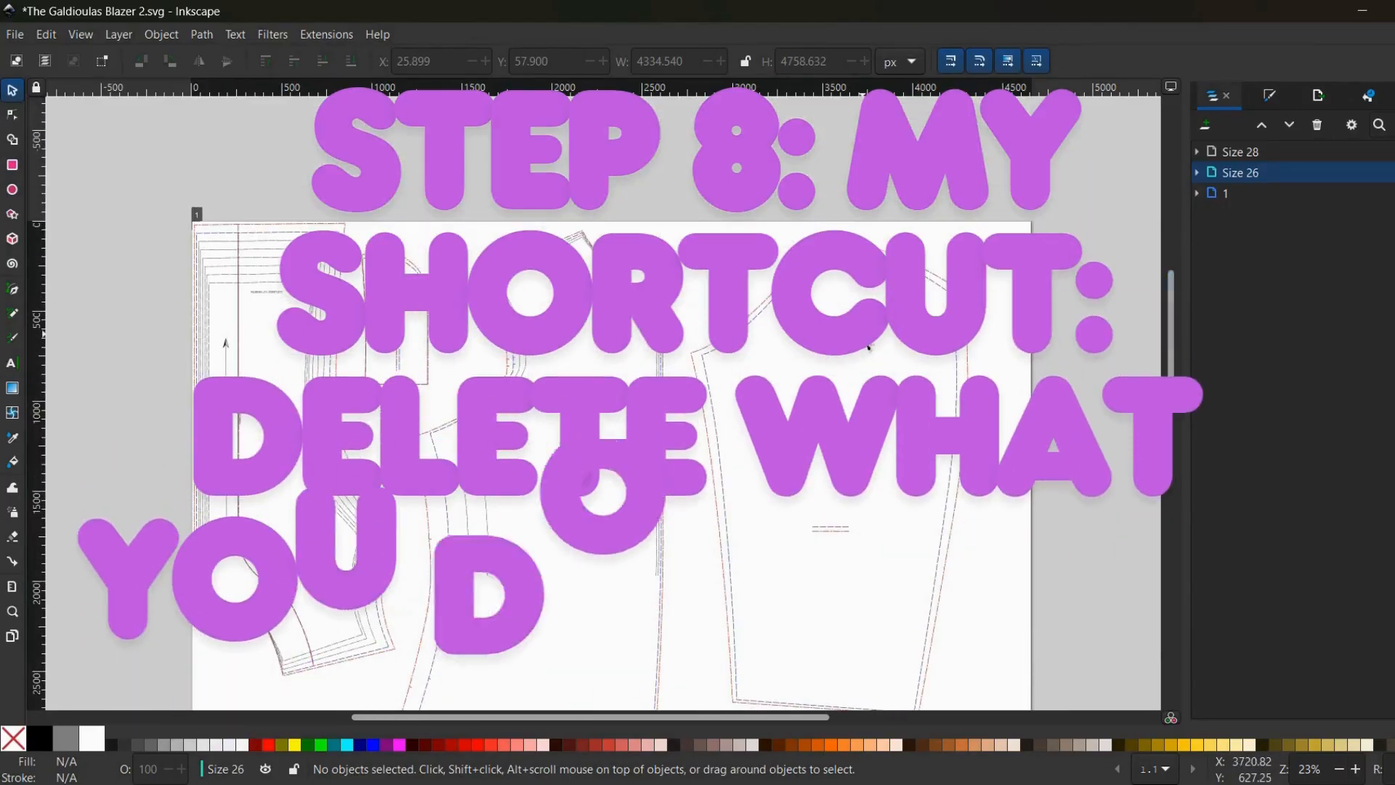
- Delete the line under SIZE 0/2 in the back piece's legend along with every object sharing its stroke style
{"action": "key", "text": "plus"}
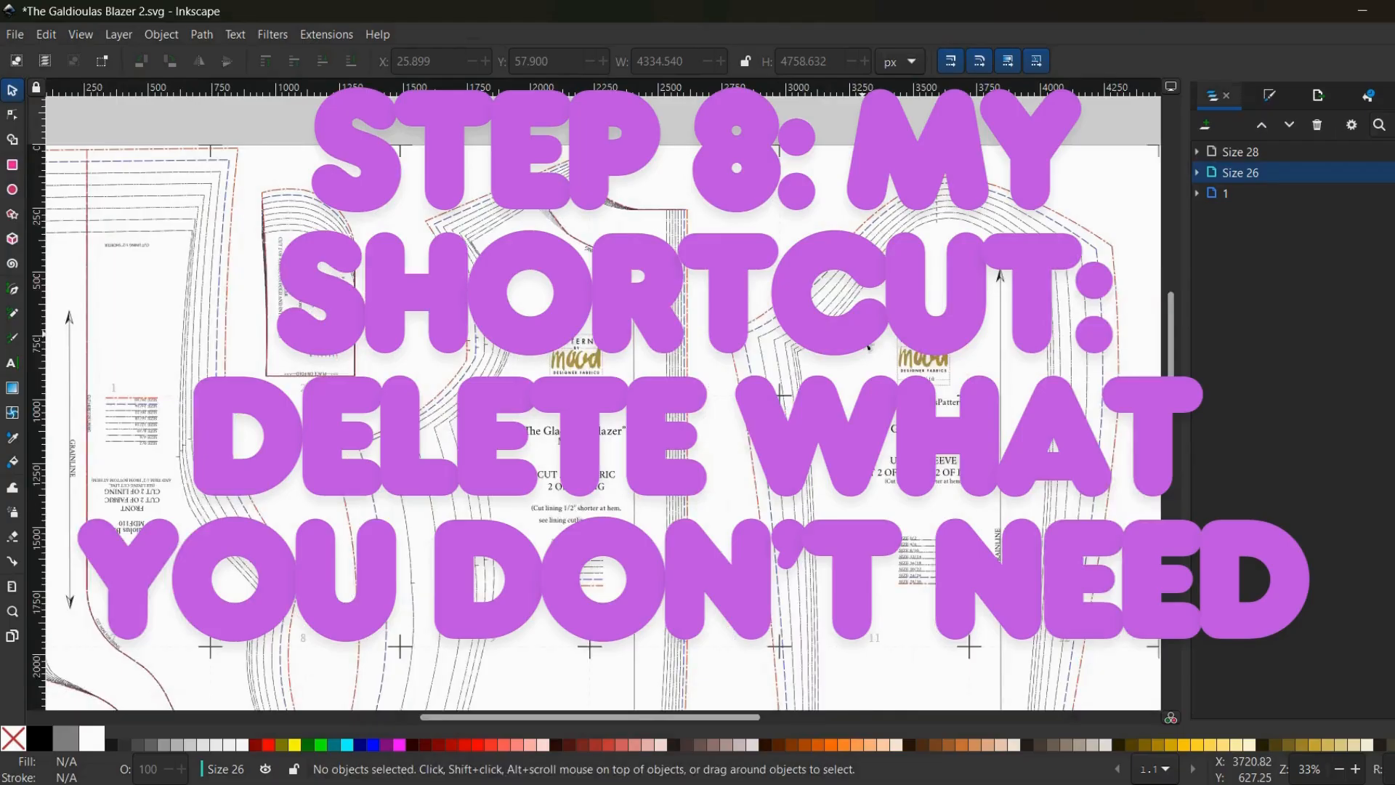
{"action": "scroll", "coordinate": [598, 293], "scroll_direction": "down", "scroll_amount": 5}
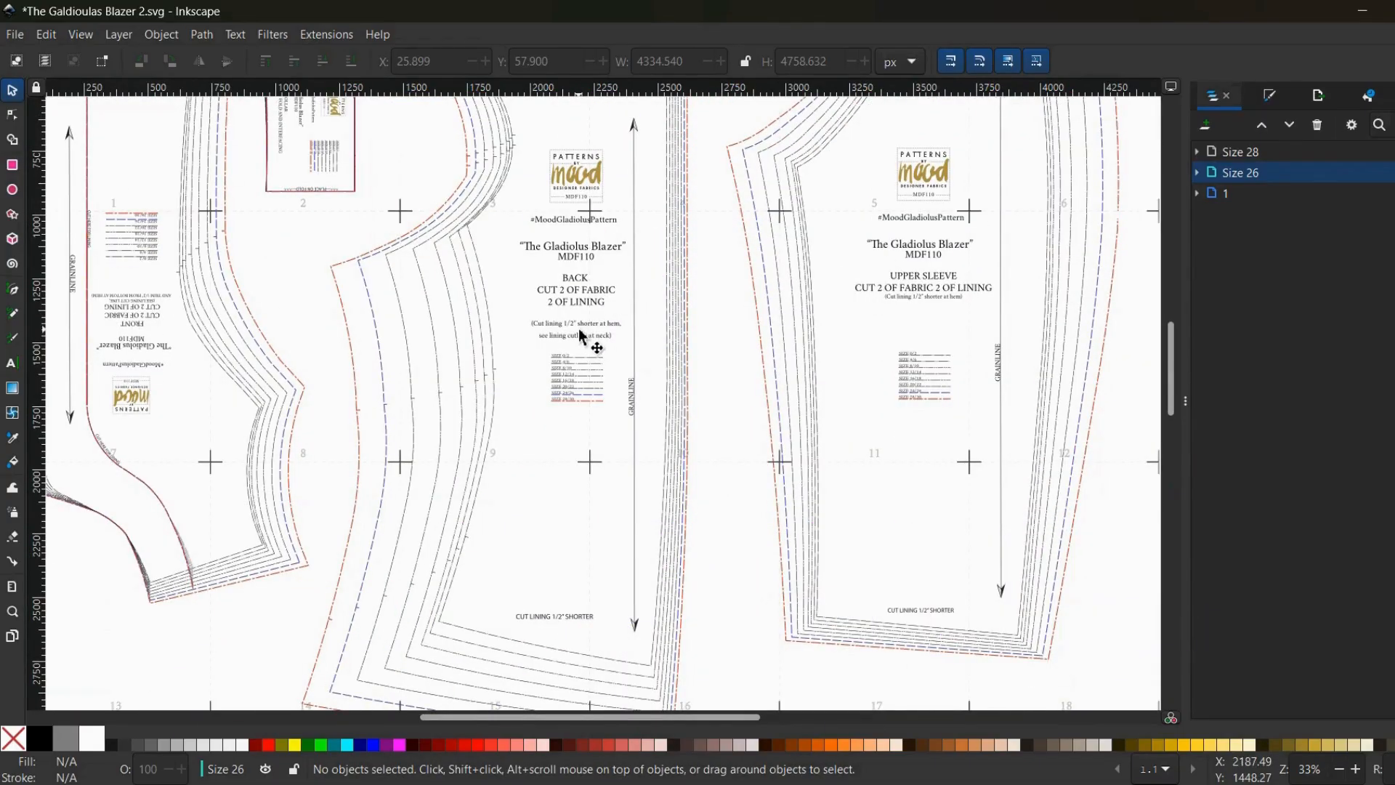
{"action": "key", "text": "plus"}
{"action": "key", "text": "plus"}
{"action": "key", "text": "plus"}
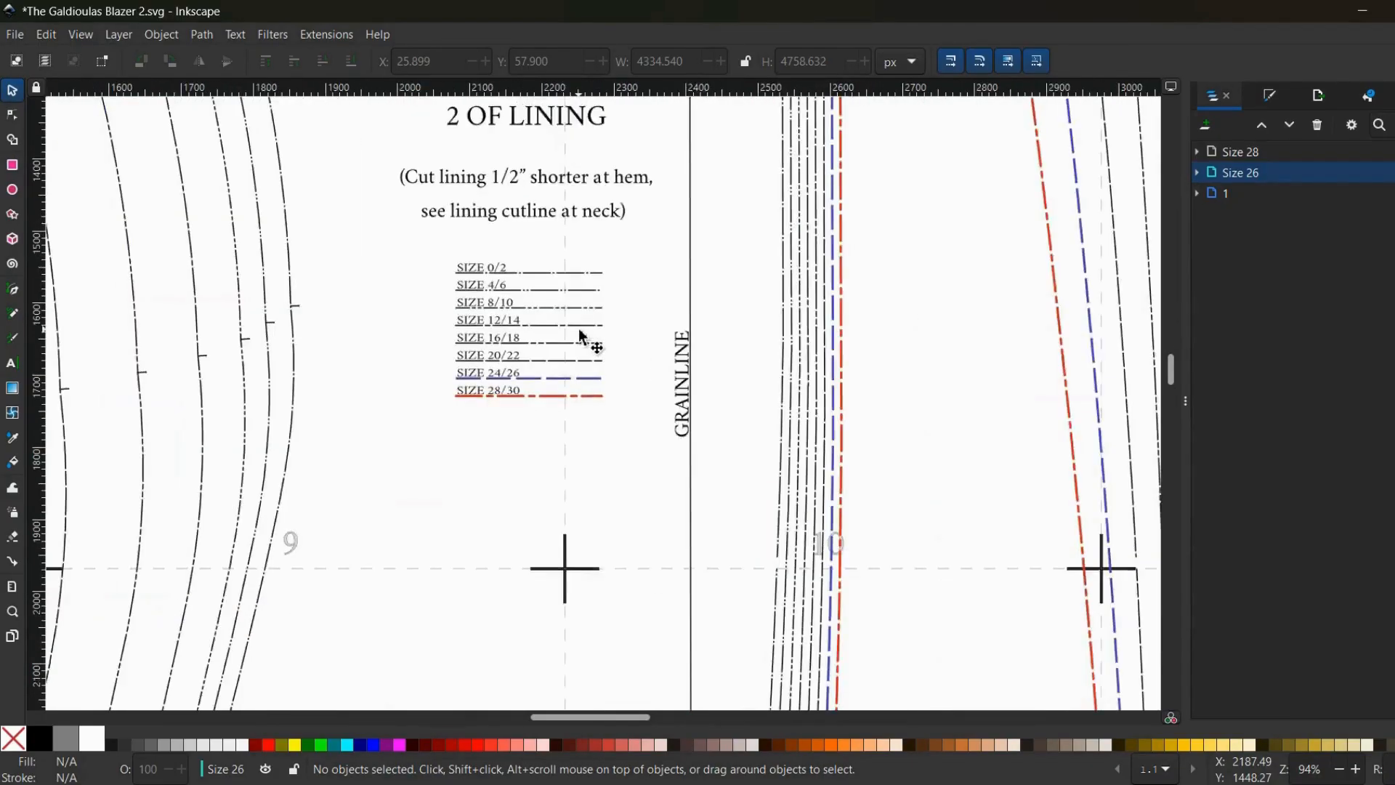
{"action": "key", "text": "plus"}
{"action": "key", "text": "plus"}
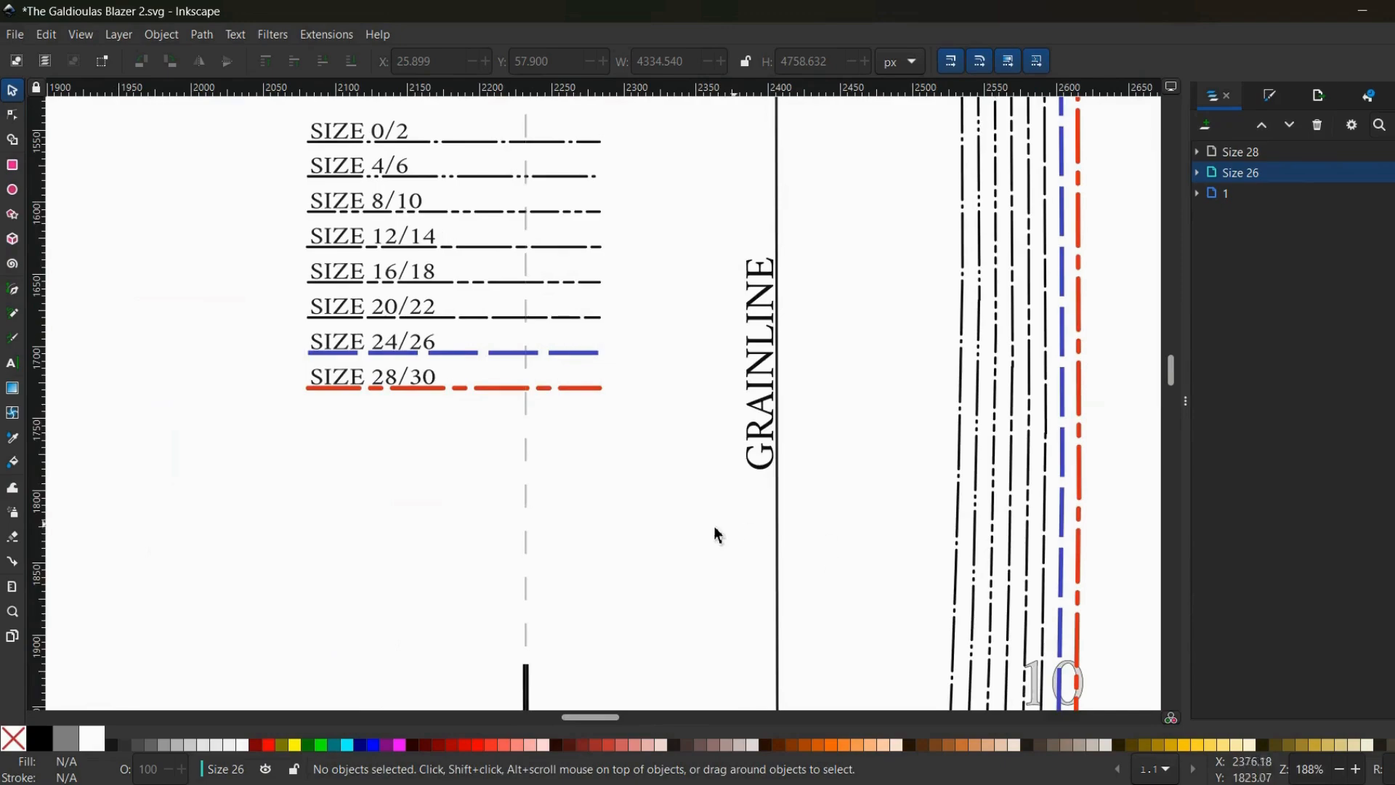
{"action": "scroll", "coordinate": [717, 535], "scroll_direction": "up", "scroll_amount": 6}
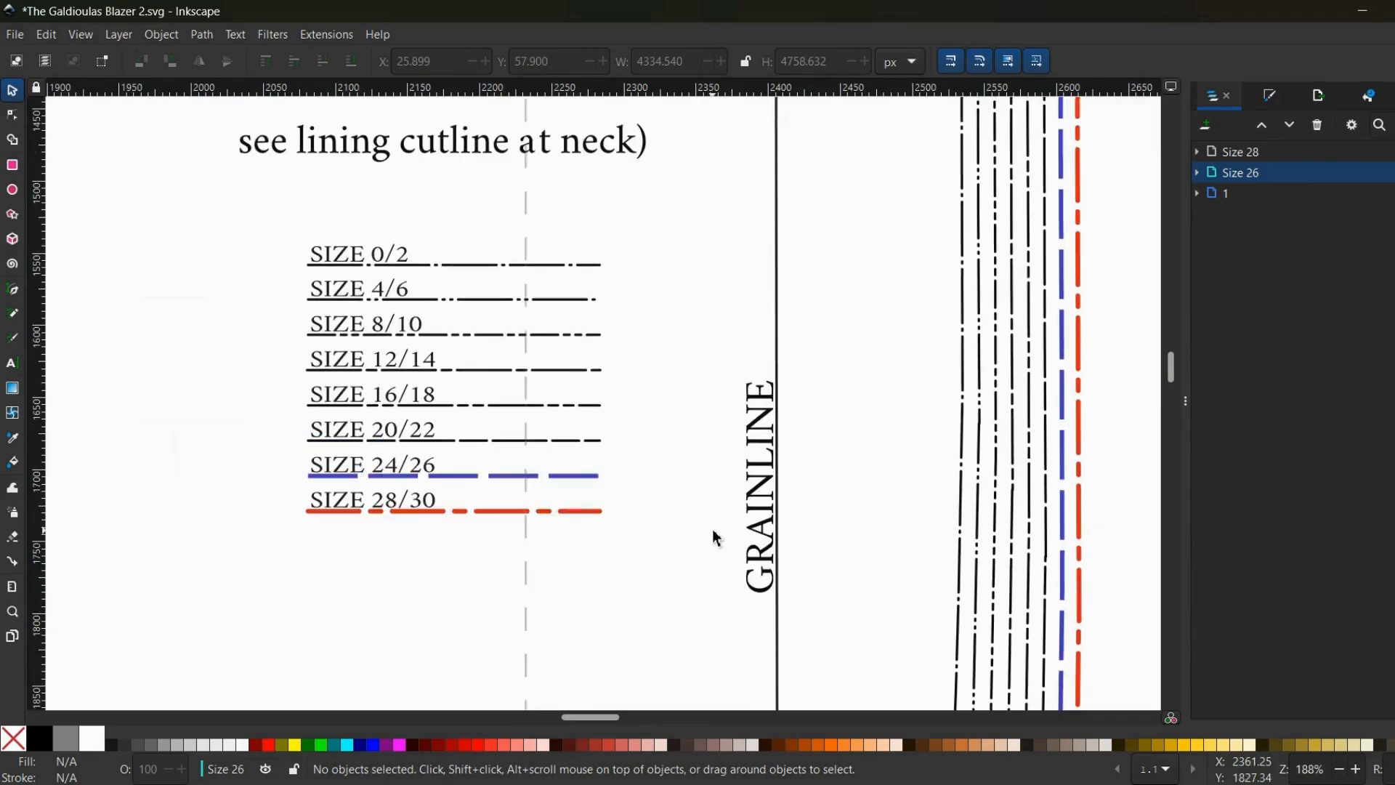
{"action": "left_click", "coordinate": [11, 117]}
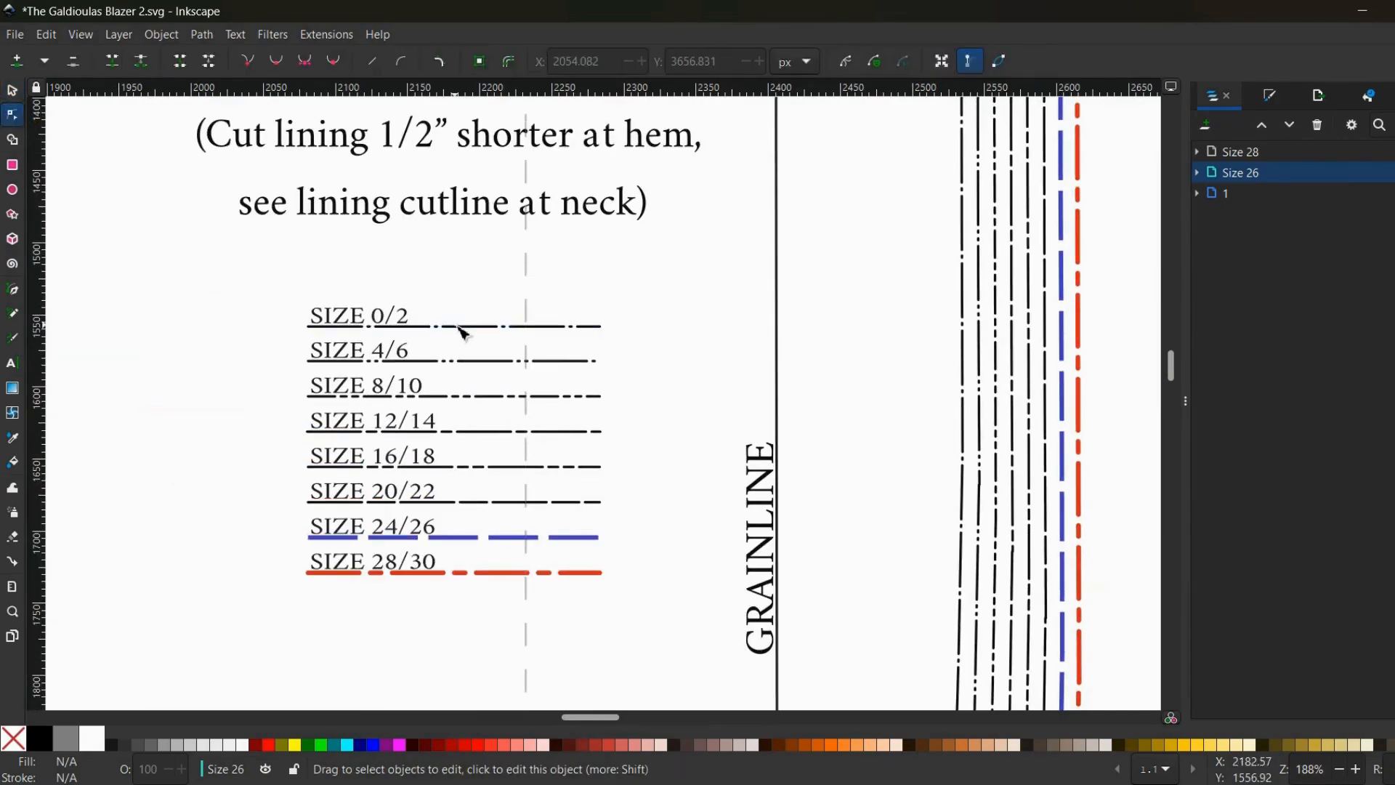
{"action": "left_click", "coordinate": [462, 334]}
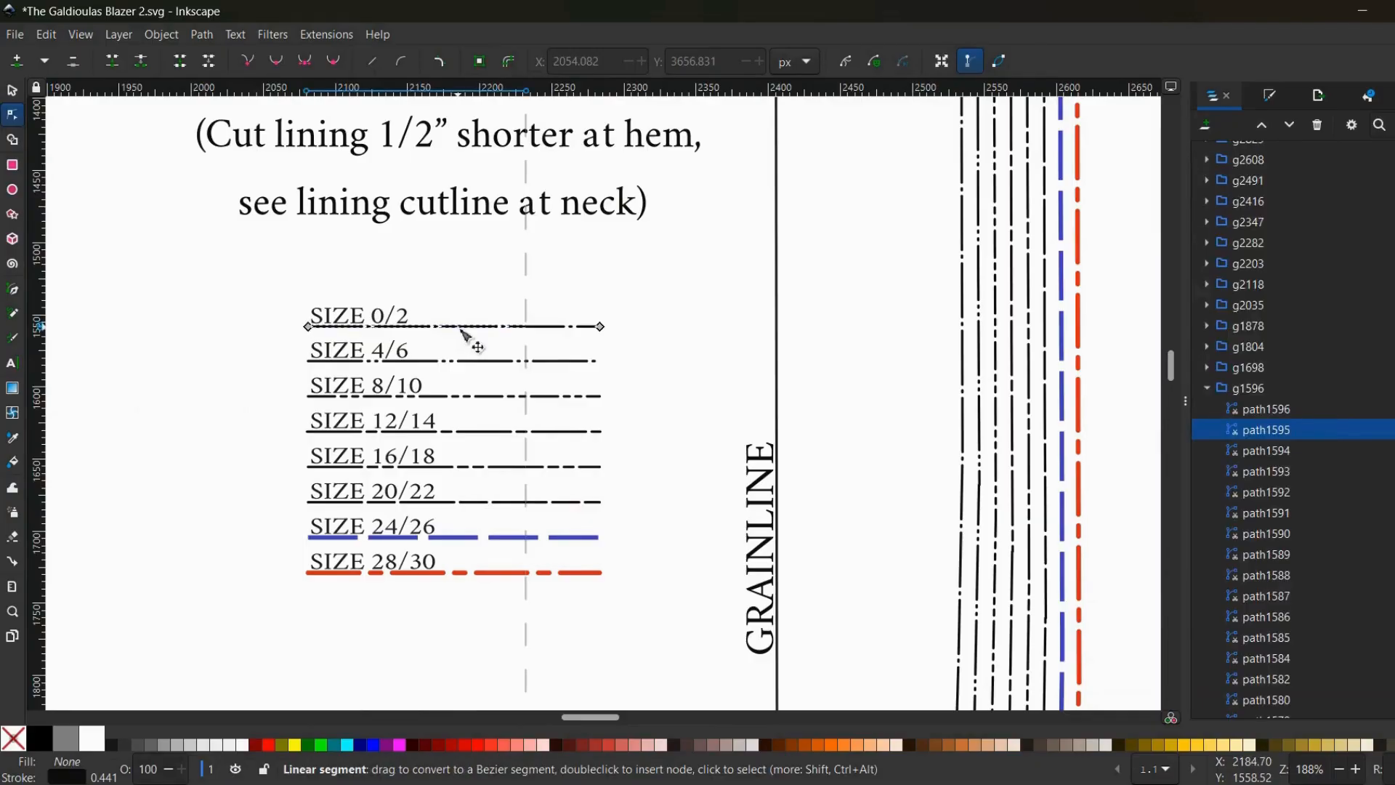
{"action": "right_click", "coordinate": [461, 334]}
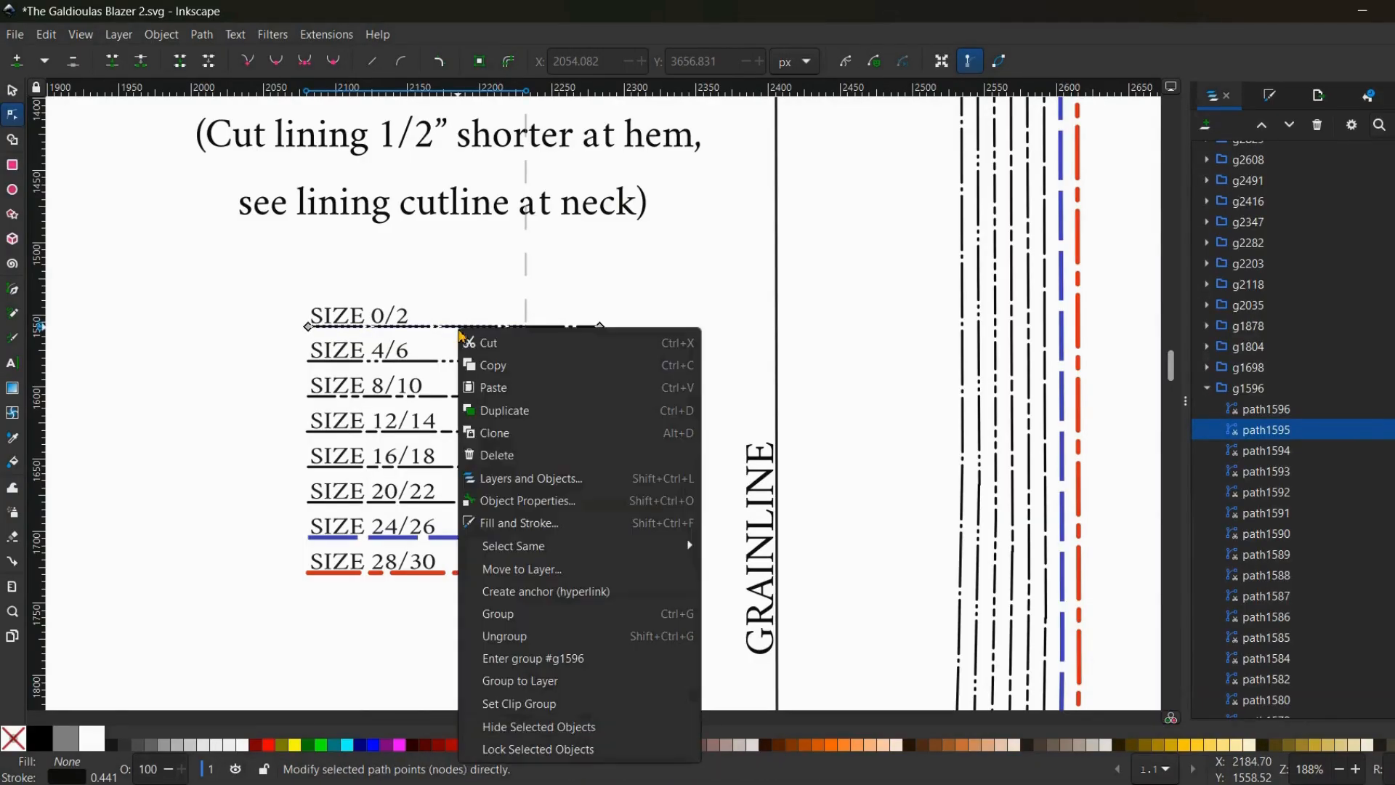
{"action": "mouse_move", "coordinate": [549, 549]}
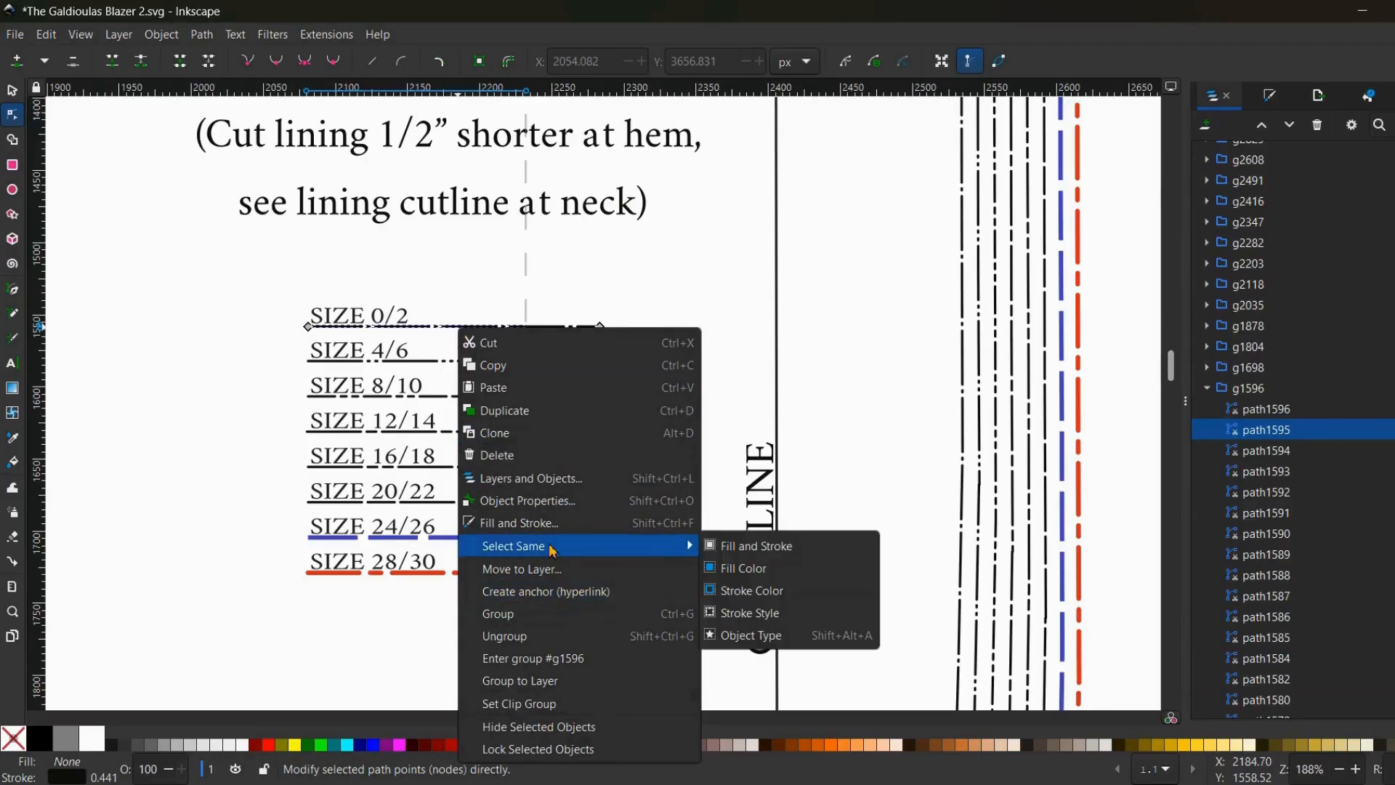
{"action": "left_click", "coordinate": [745, 613]}
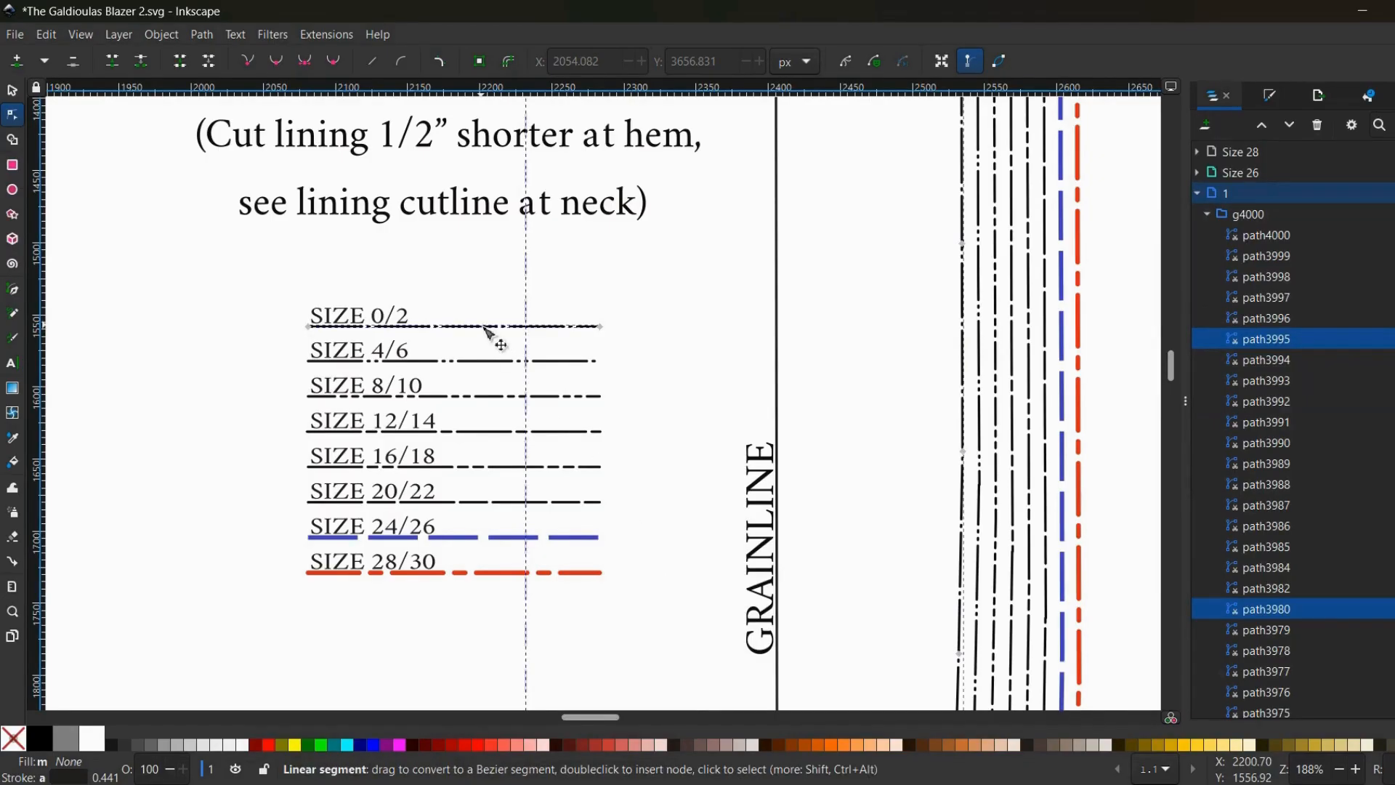
{"action": "right_click", "coordinate": [484, 332]}
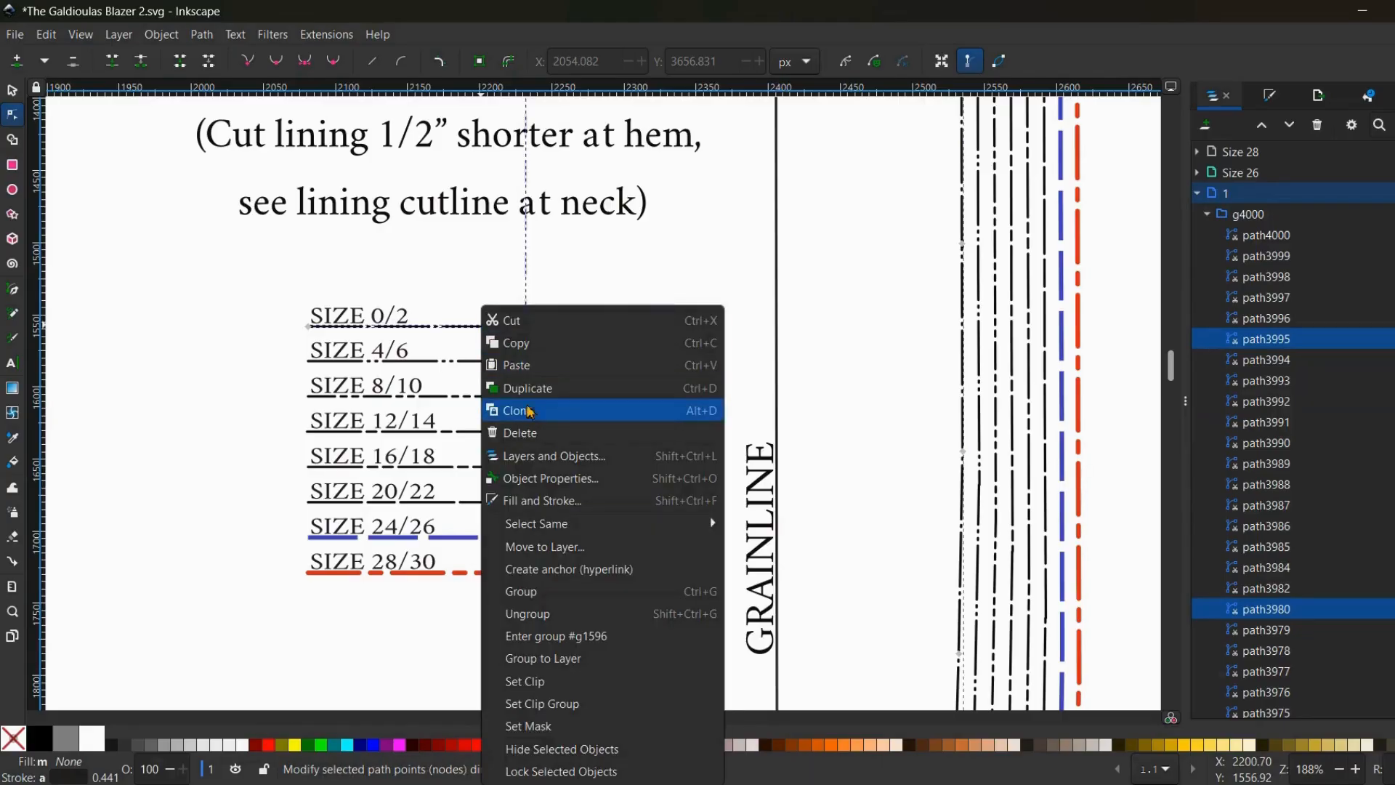
{"action": "left_click", "coordinate": [548, 433]}
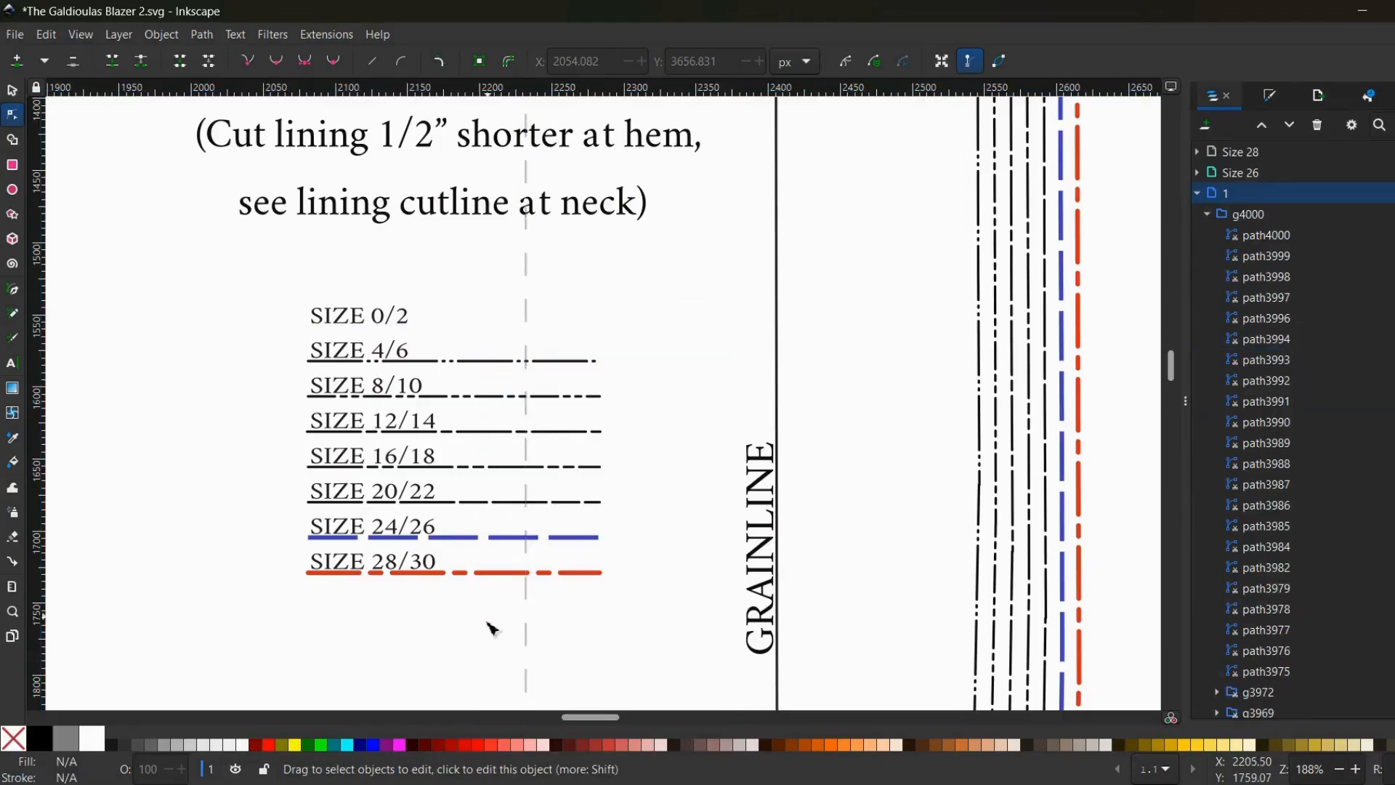
{"action": "right_click", "coordinate": [472, 363]}
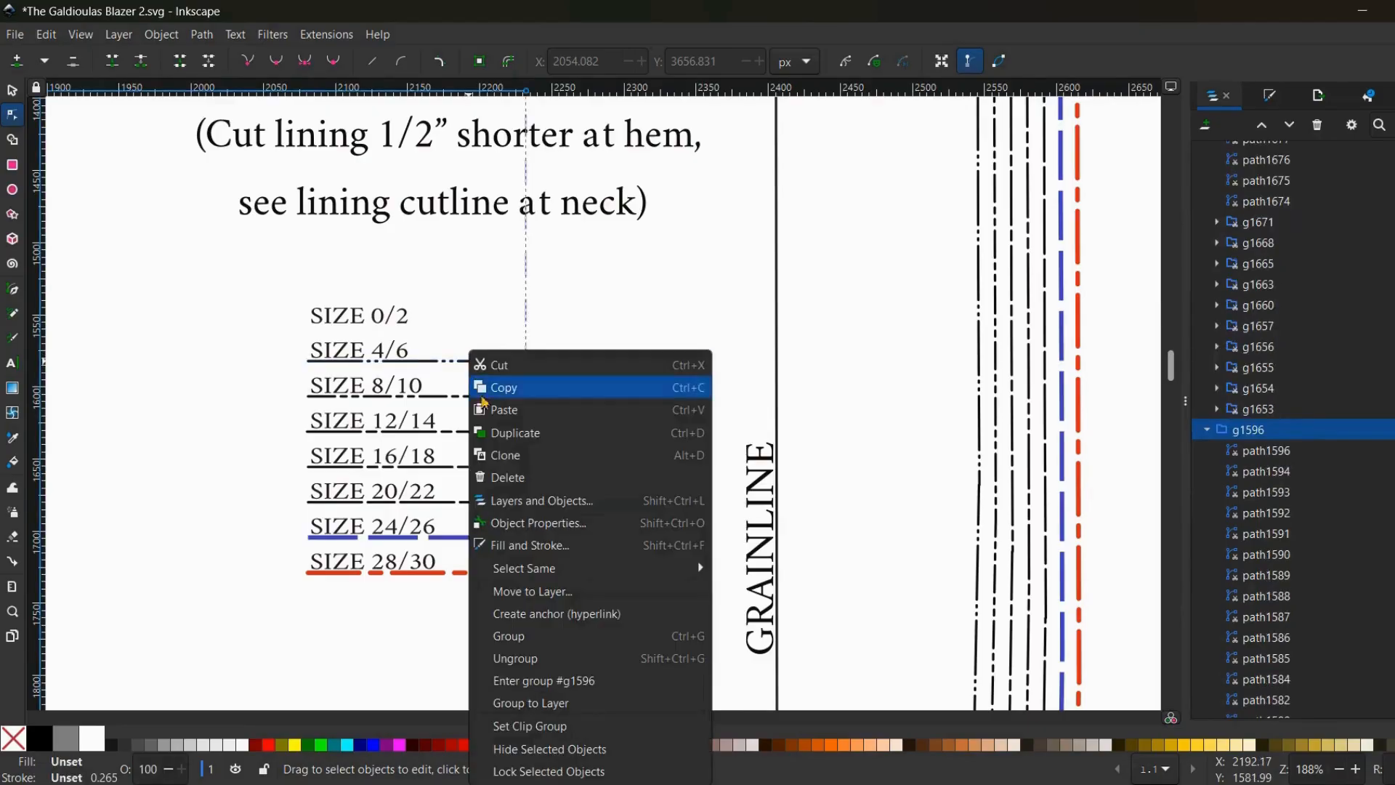
{"action": "mouse_move", "coordinate": [574, 574]}
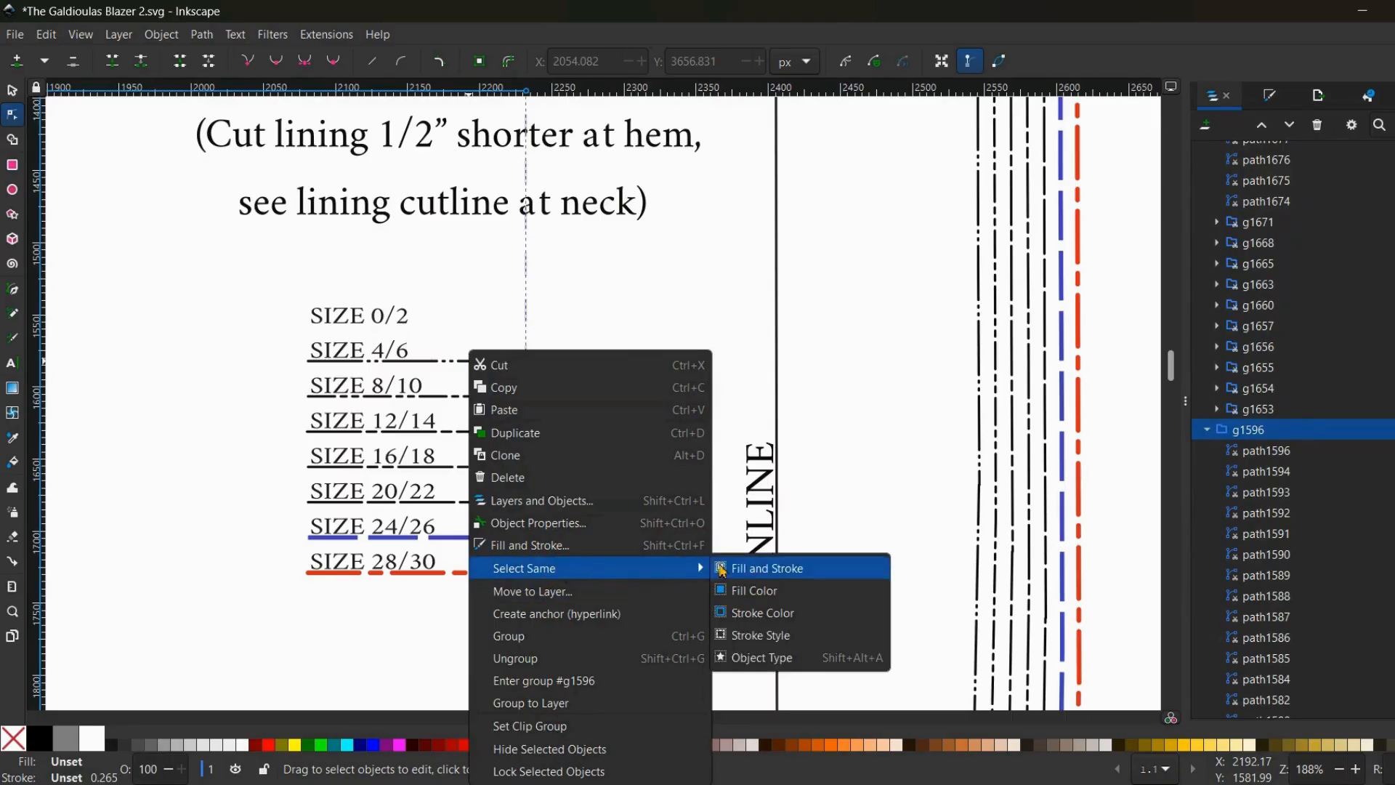
{"action": "left_click", "coordinate": [763, 643]}
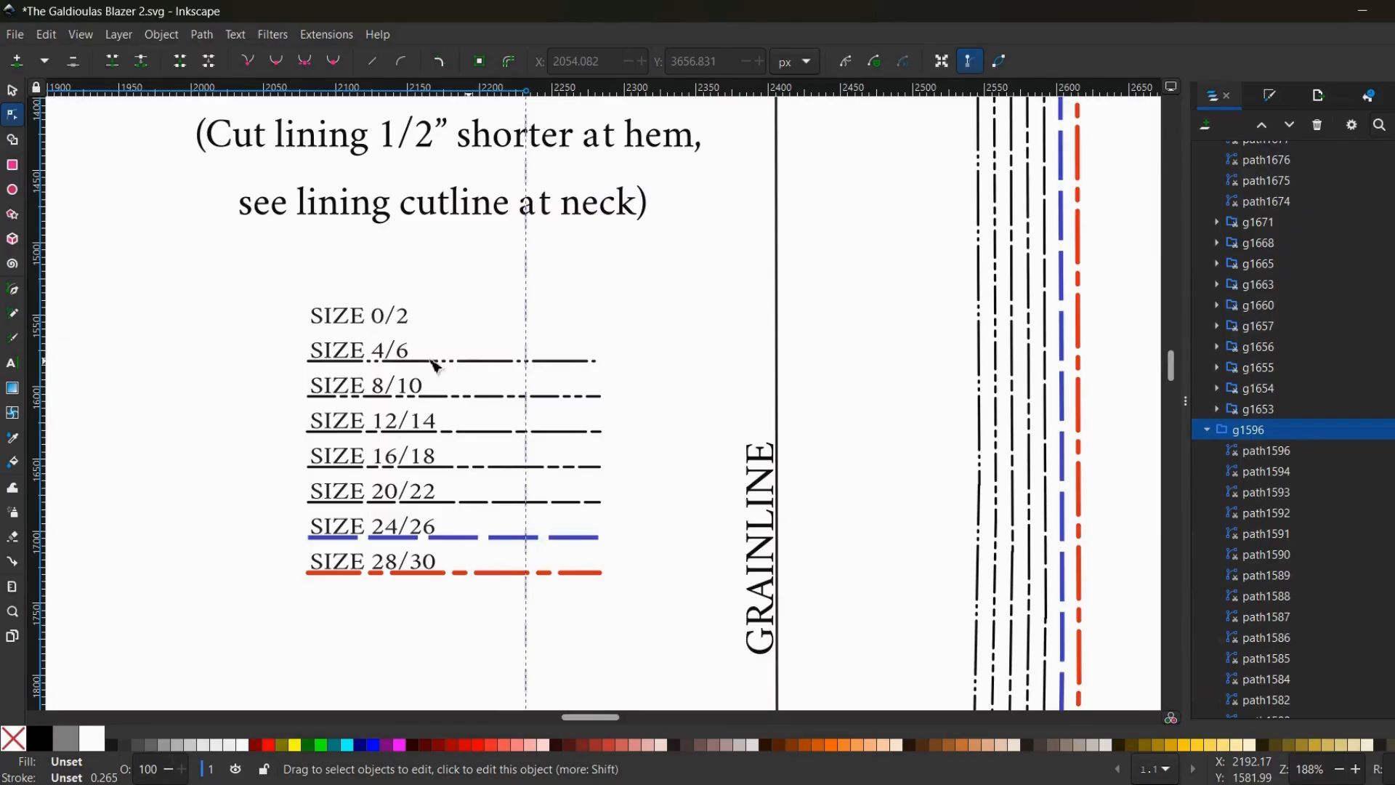
- Delete the line under SIZE 4/6 in the back piece's legend along with every object sharing its stroke style
{"action": "left_click", "coordinate": [497, 362]}
{"action": "right_click", "coordinate": [499, 363]}
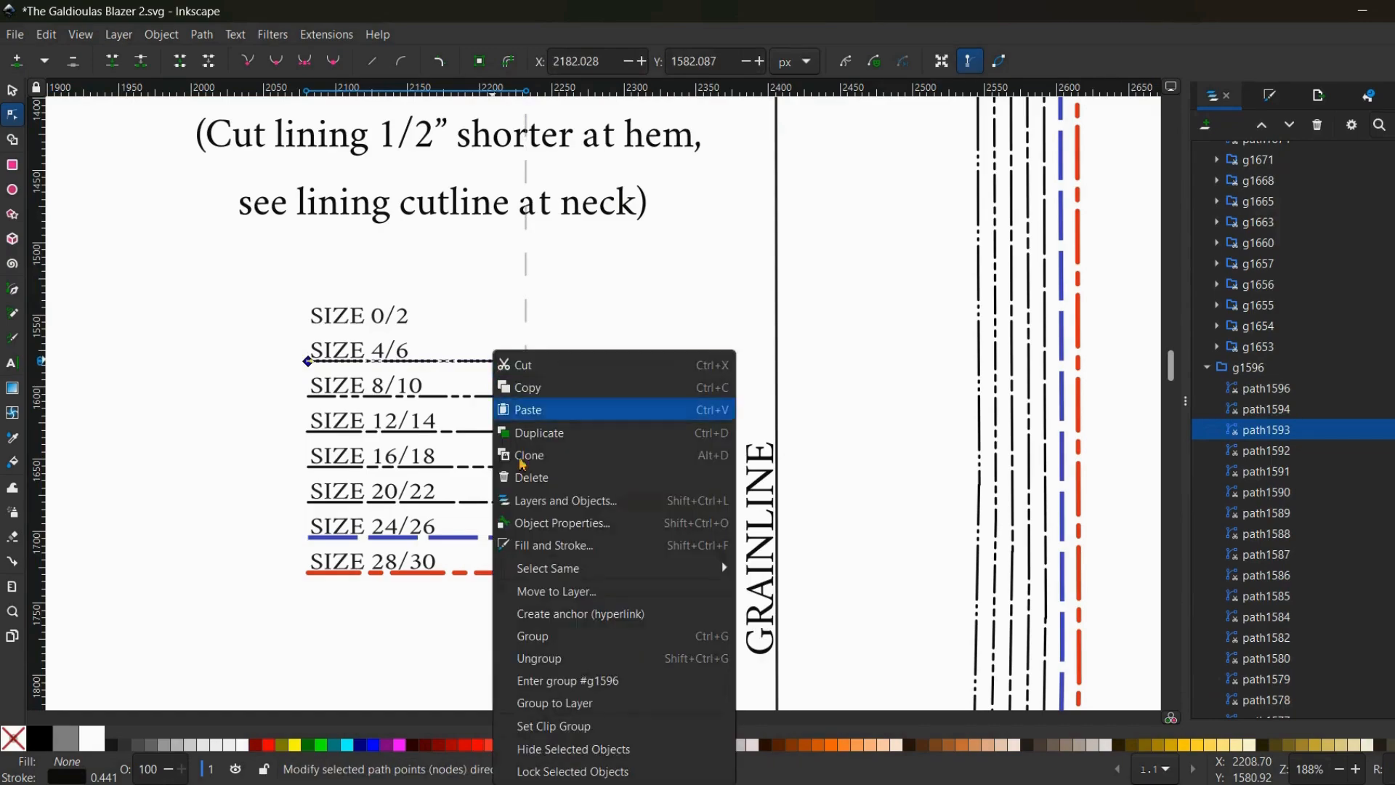
{"action": "mouse_move", "coordinate": [654, 569]}
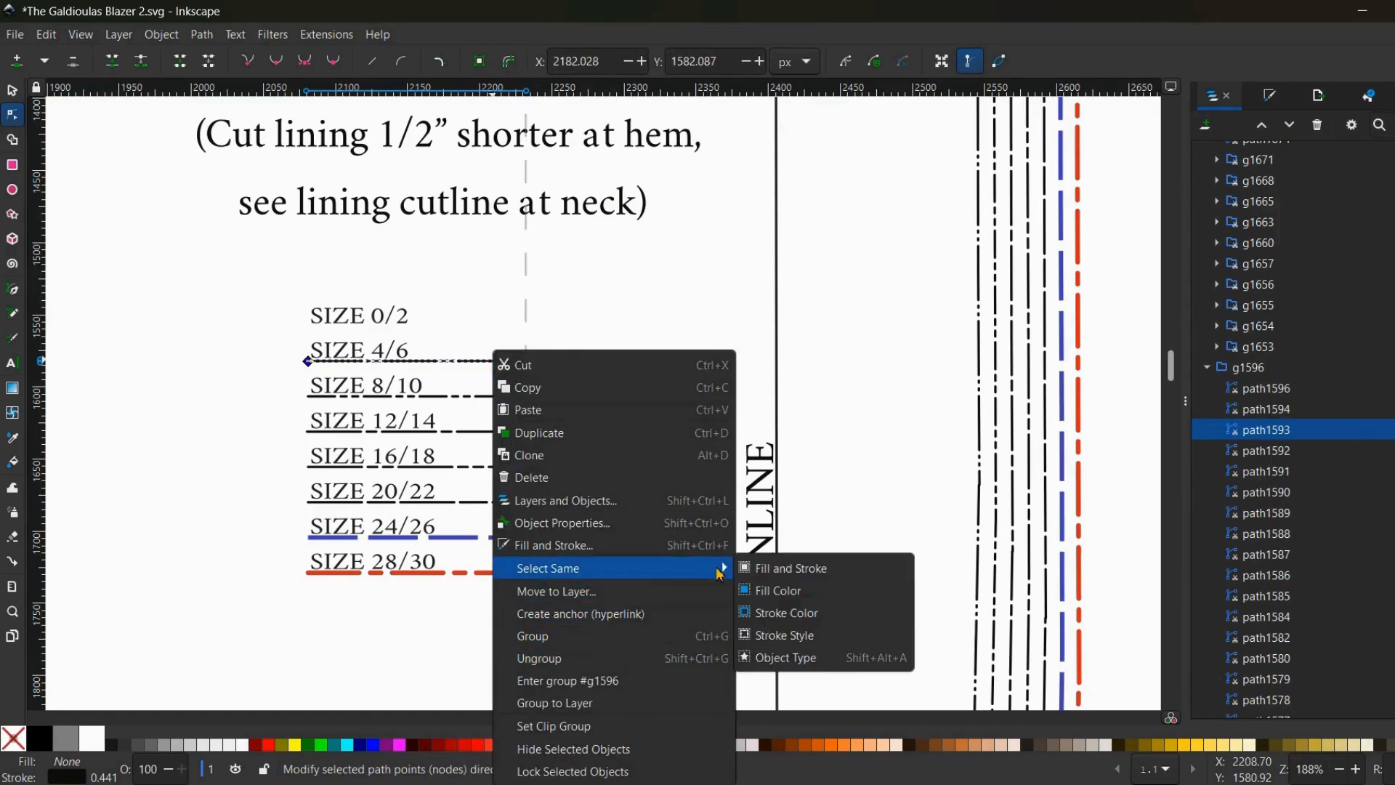
{"action": "left_click", "coordinate": [784, 634]}
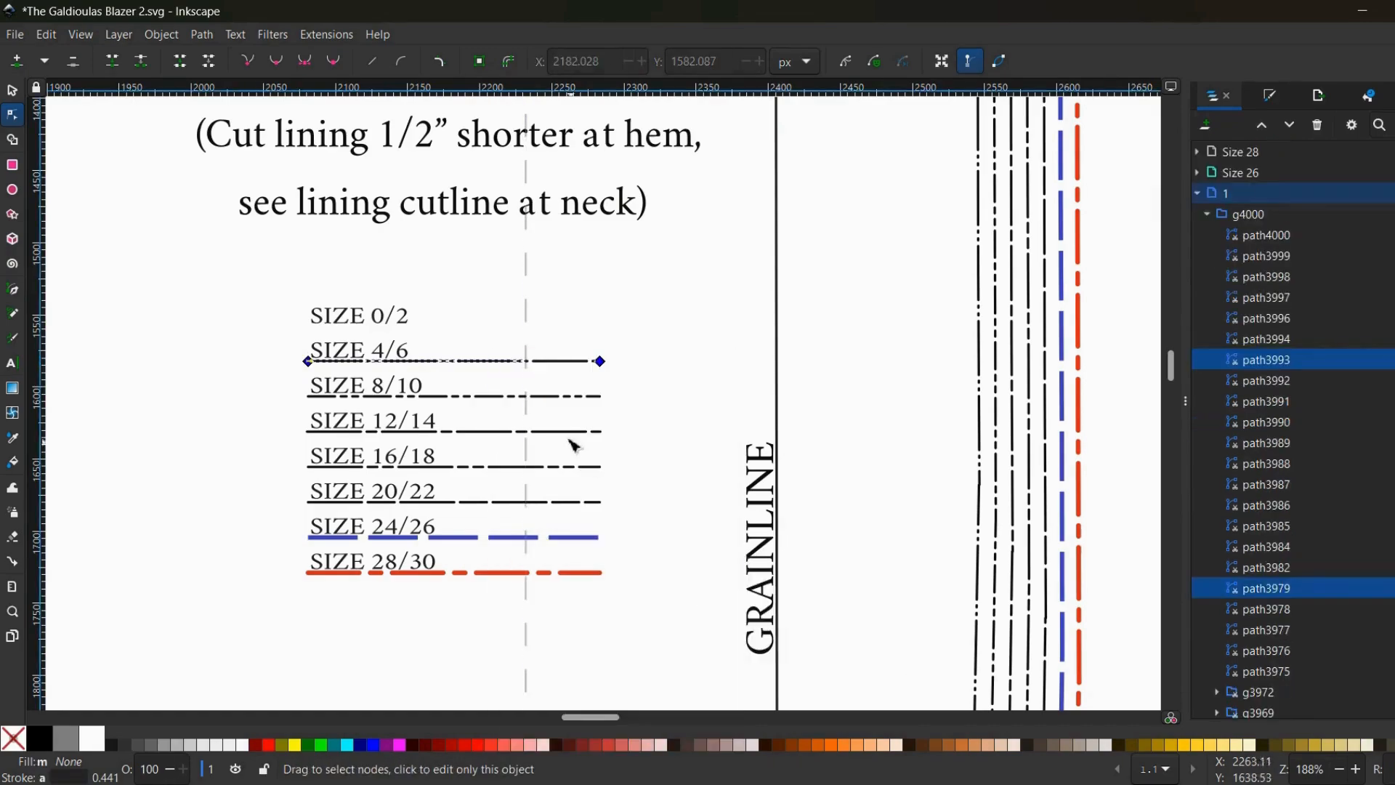
{"action": "right_click", "coordinate": [466, 370]}
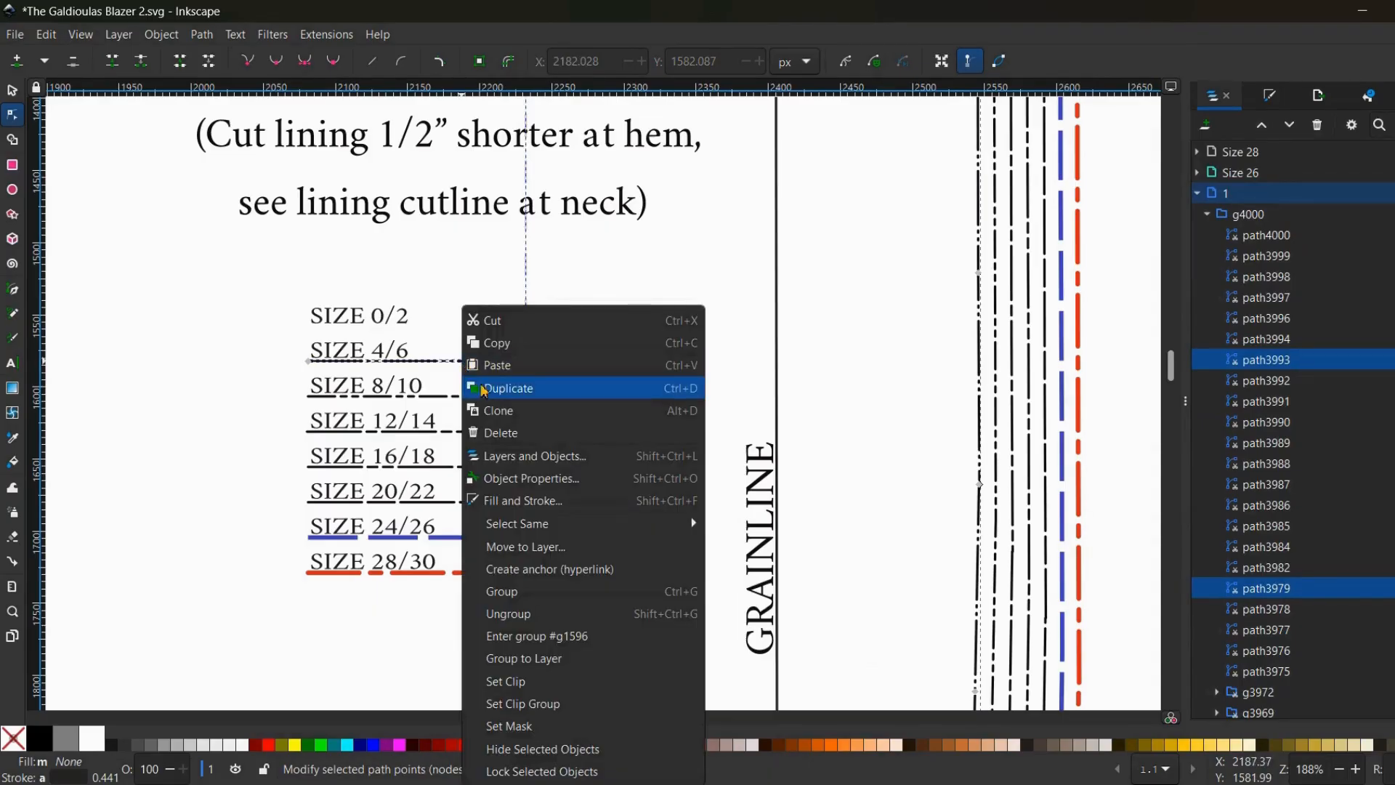
{"action": "left_click", "coordinate": [499, 434]}
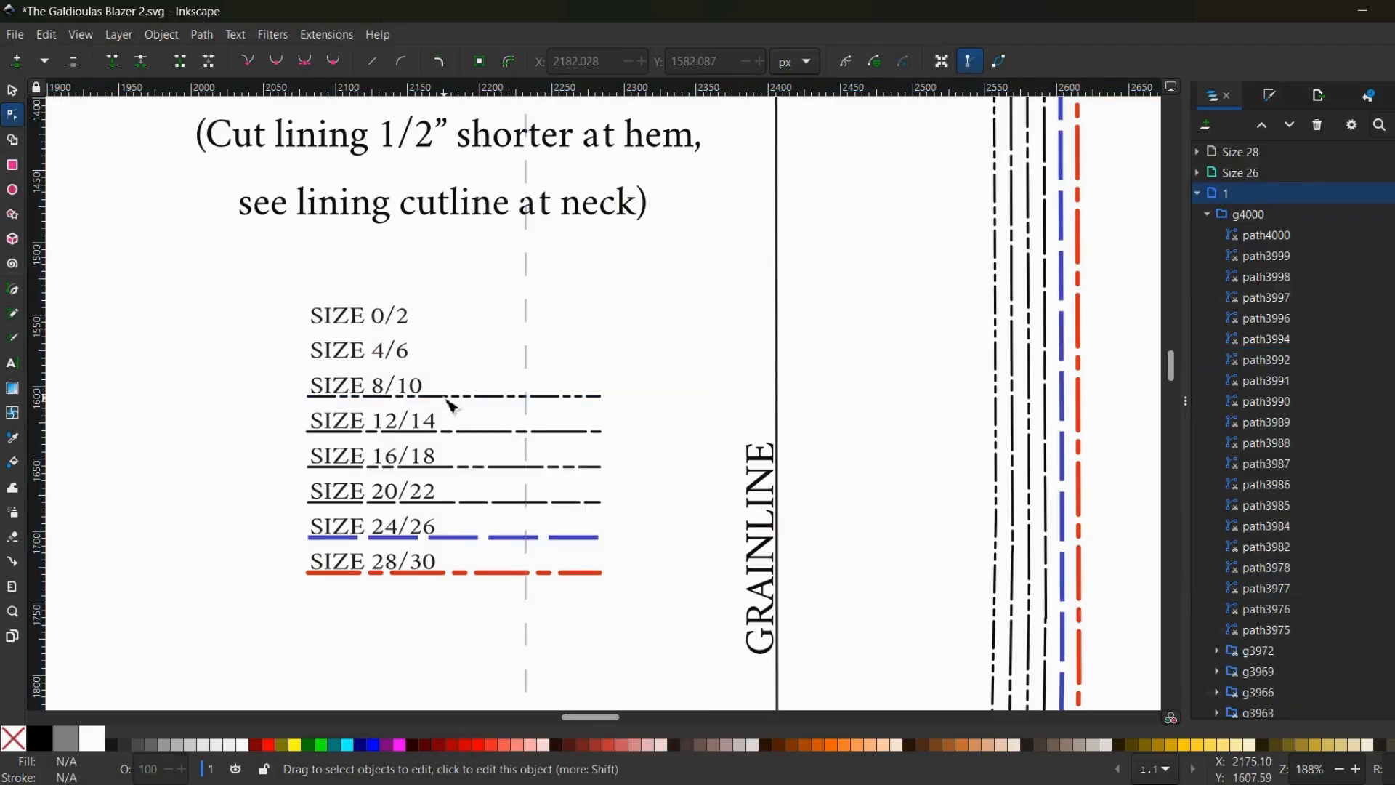
{"action": "left_click", "coordinate": [450, 401]}
{"action": "right_click", "coordinate": [450, 405]}
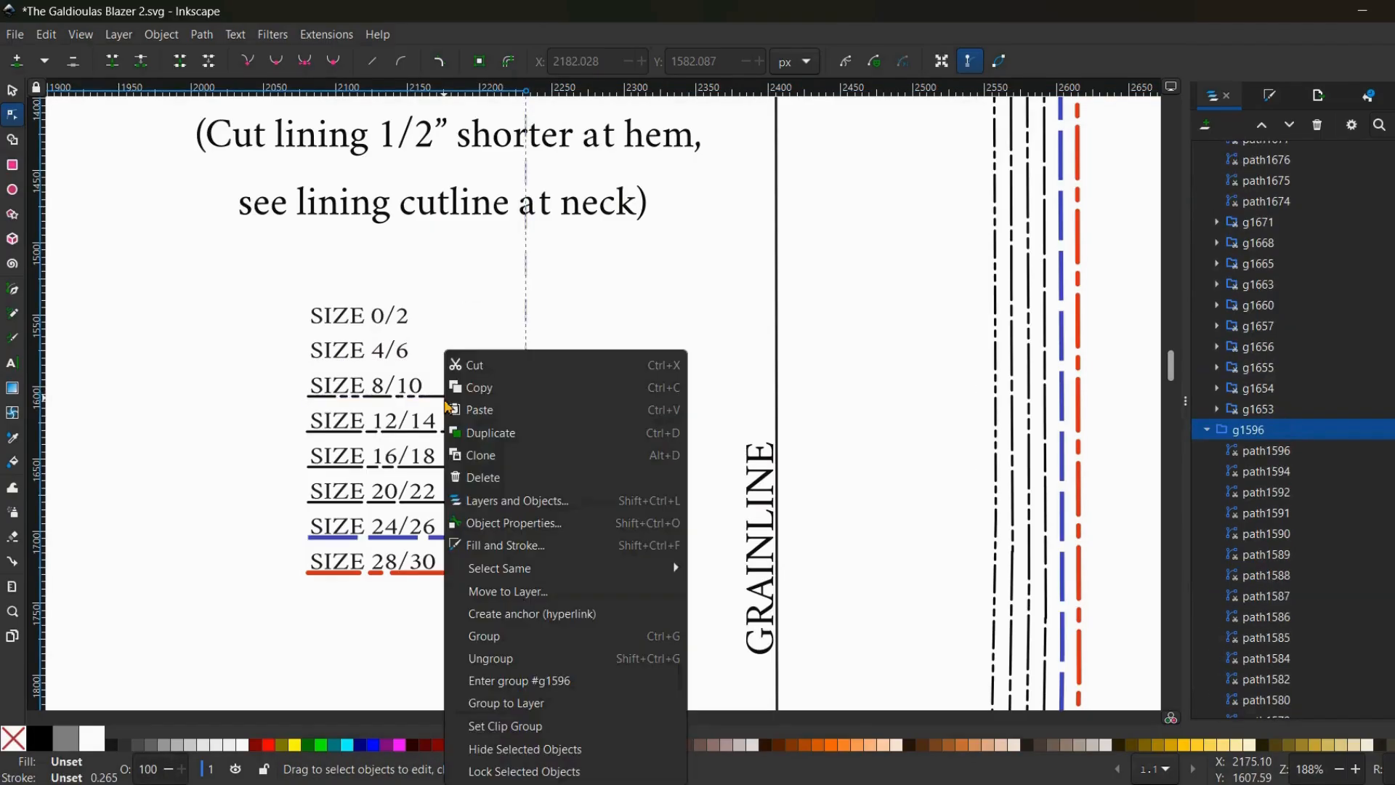
{"action": "mouse_move", "coordinate": [611, 576]}
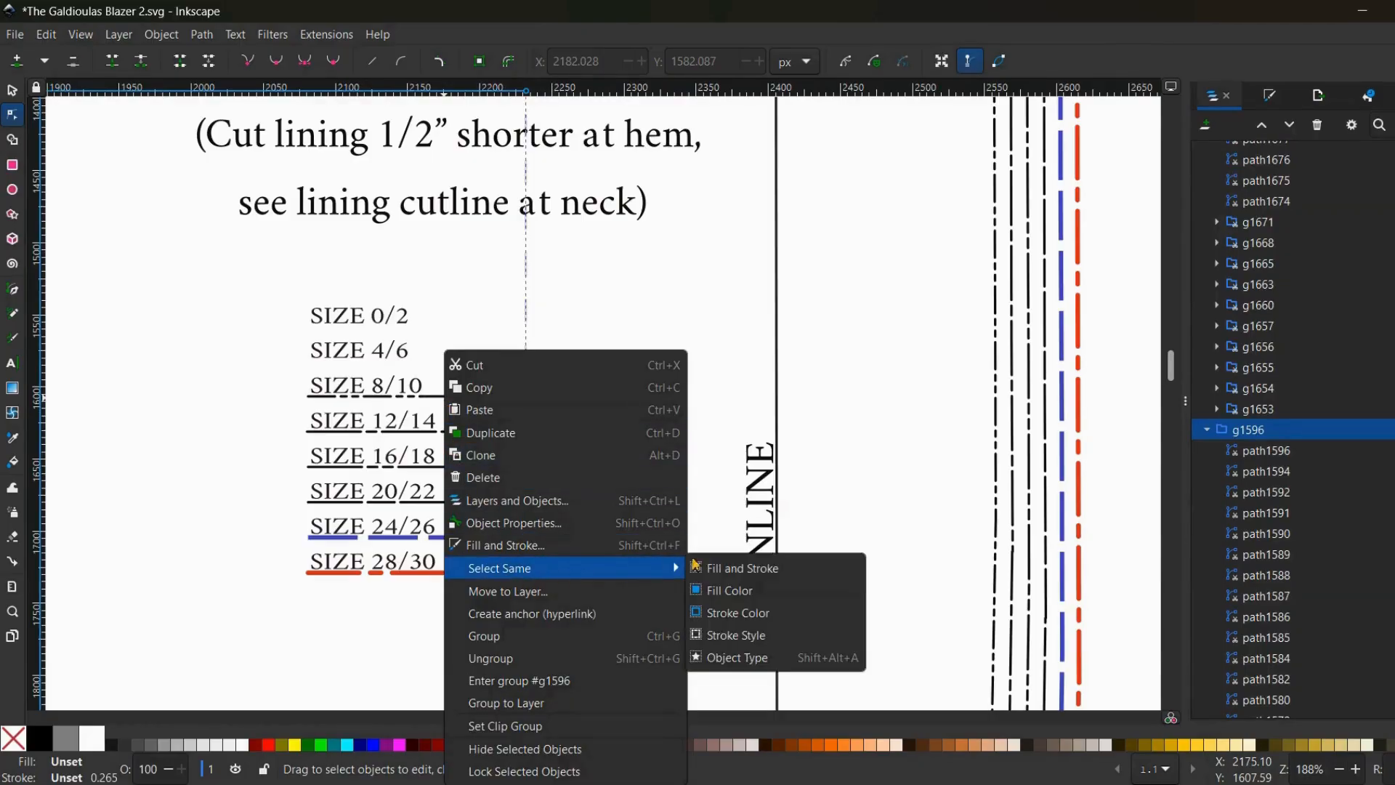
{"action": "left_click", "coordinate": [719, 636]}
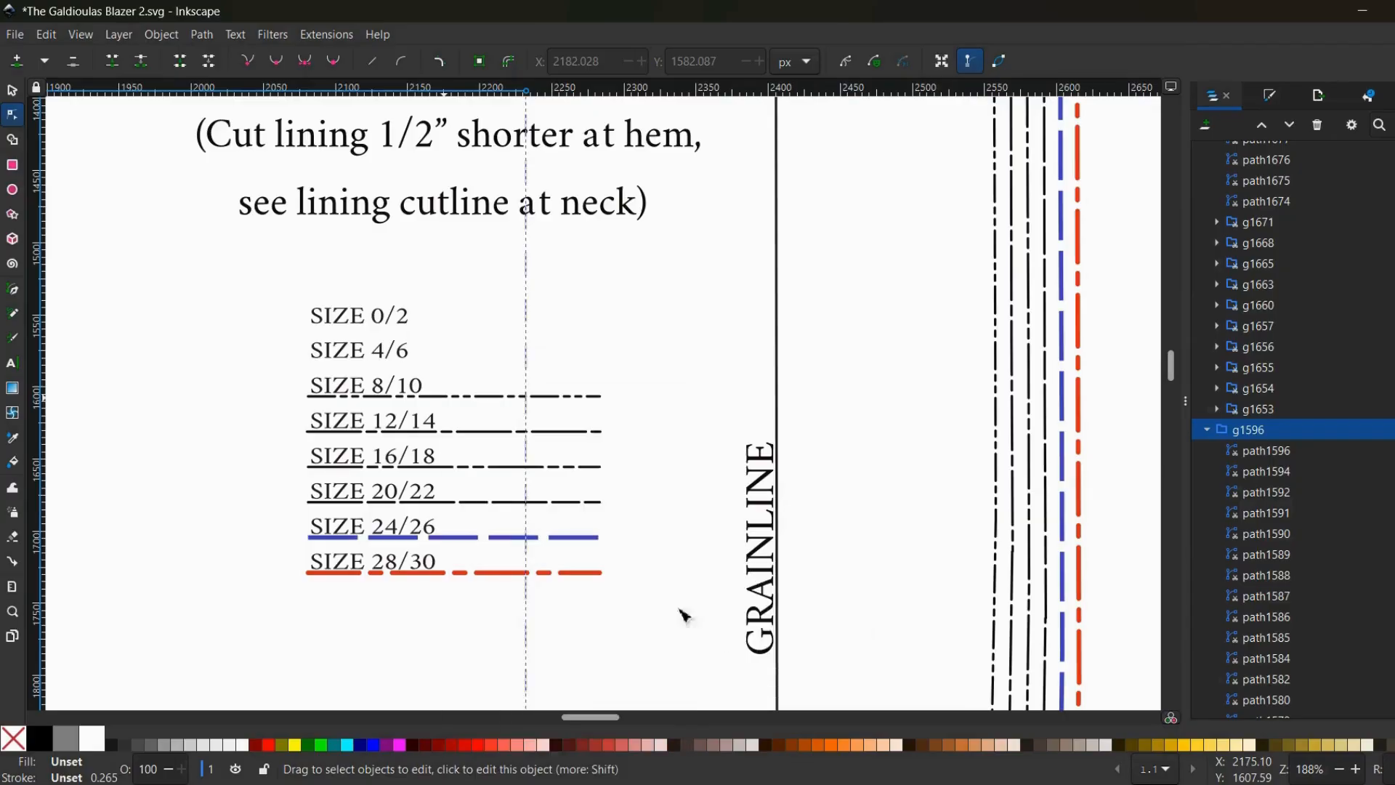
- Try to delete the line under SIZE 8/10 in the back piece's legend together with every object sharing its stroke style
{"action": "left_click", "coordinate": [457, 398]}
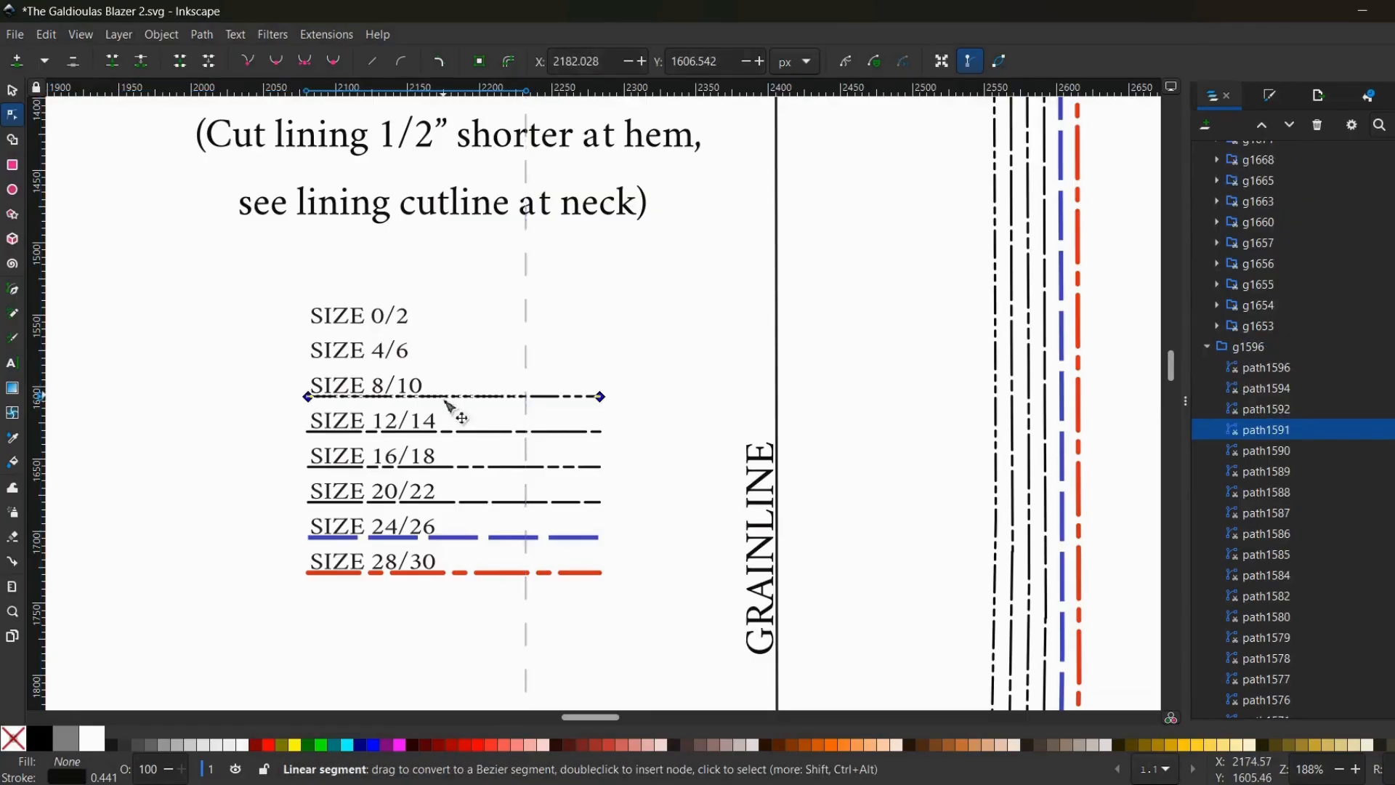
{"action": "right_click", "coordinate": [445, 405]}
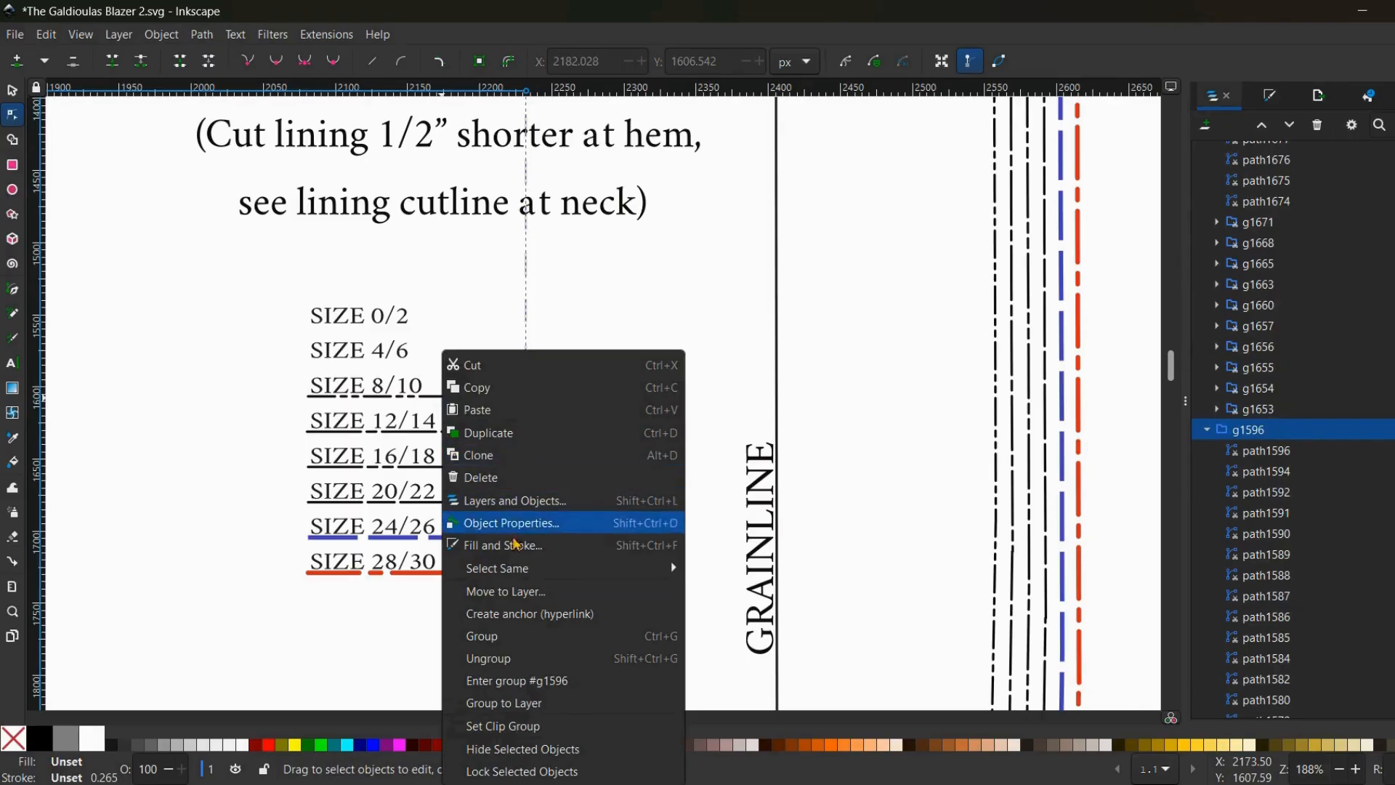
{"action": "mouse_move", "coordinate": [594, 581]}
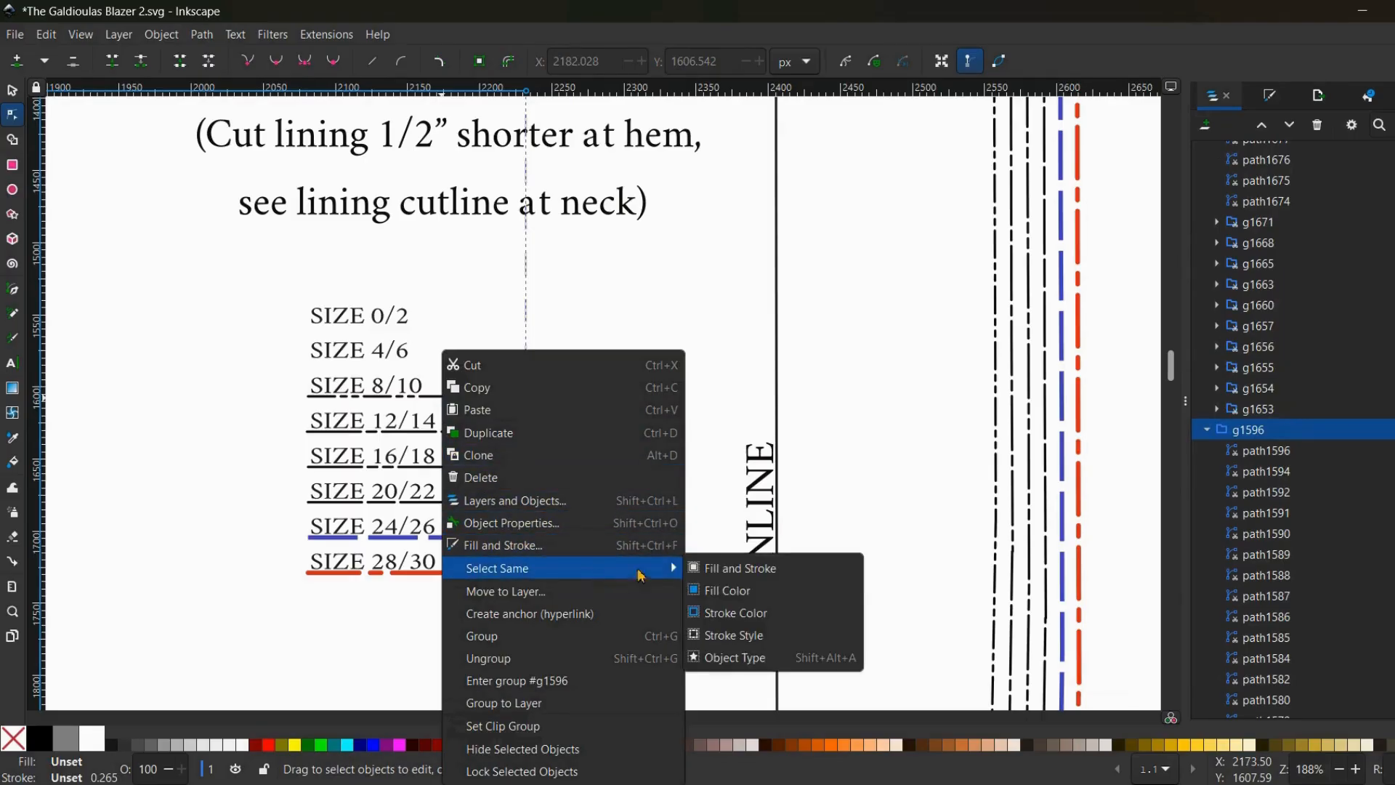
{"action": "left_click", "coordinate": [737, 641]}
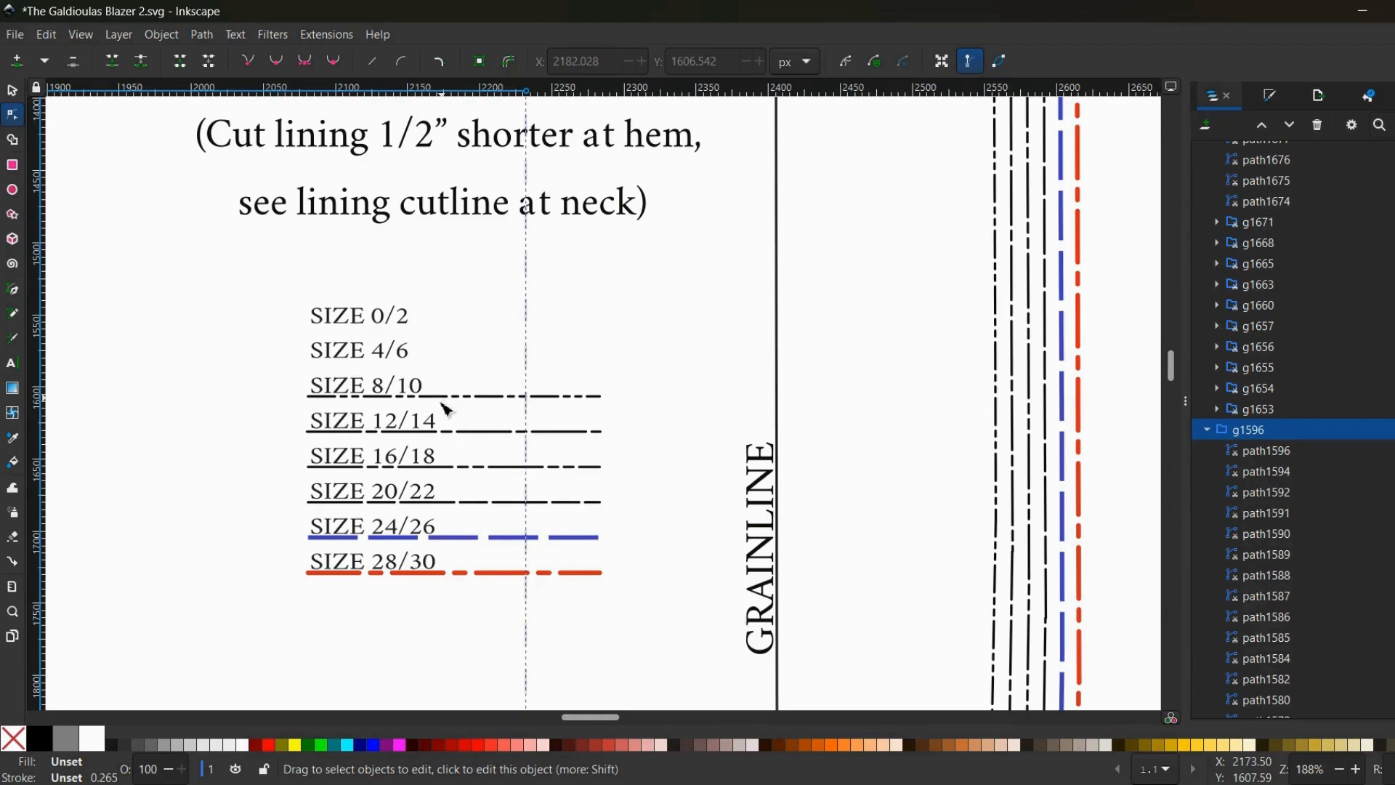
{"action": "left_click", "coordinate": [477, 399]}
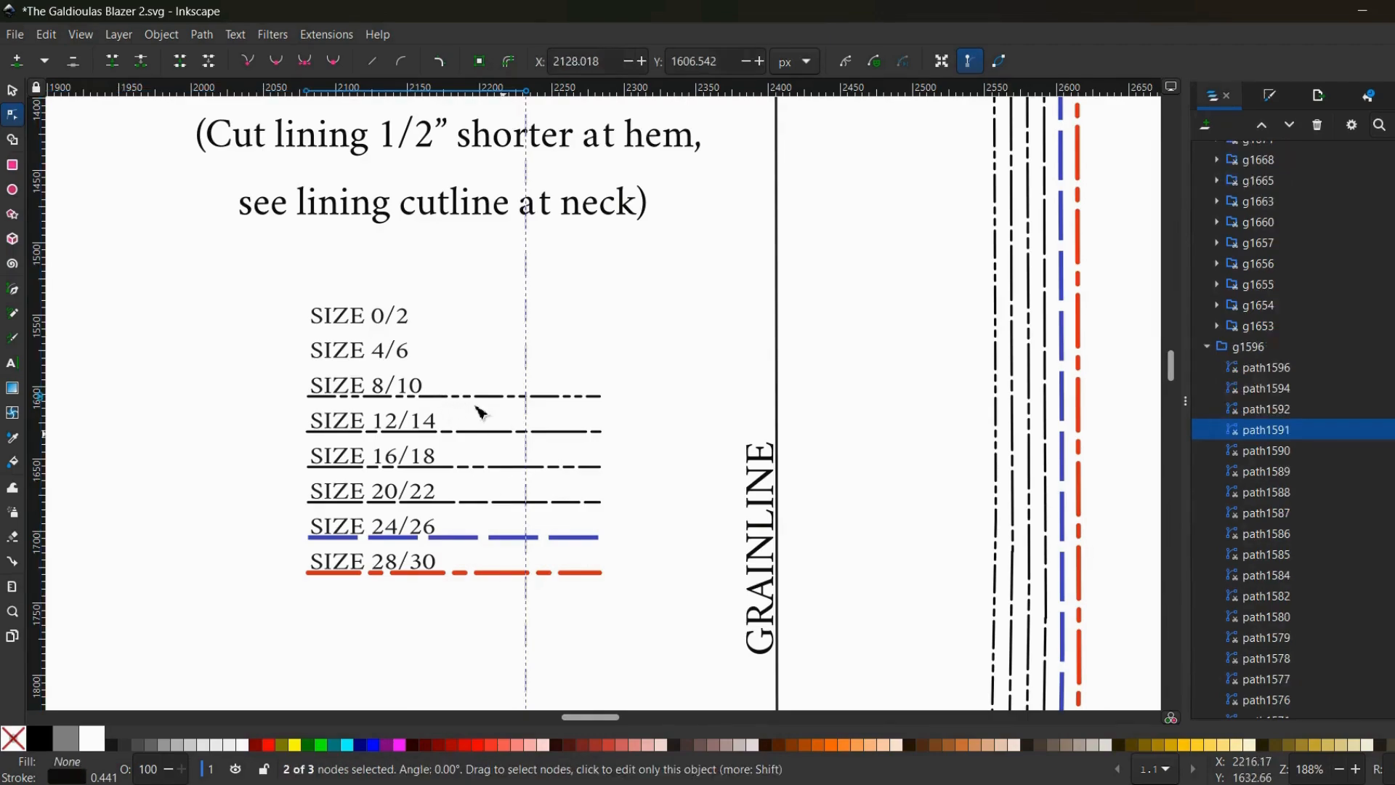
{"action": "left_click", "coordinate": [45, 34]}
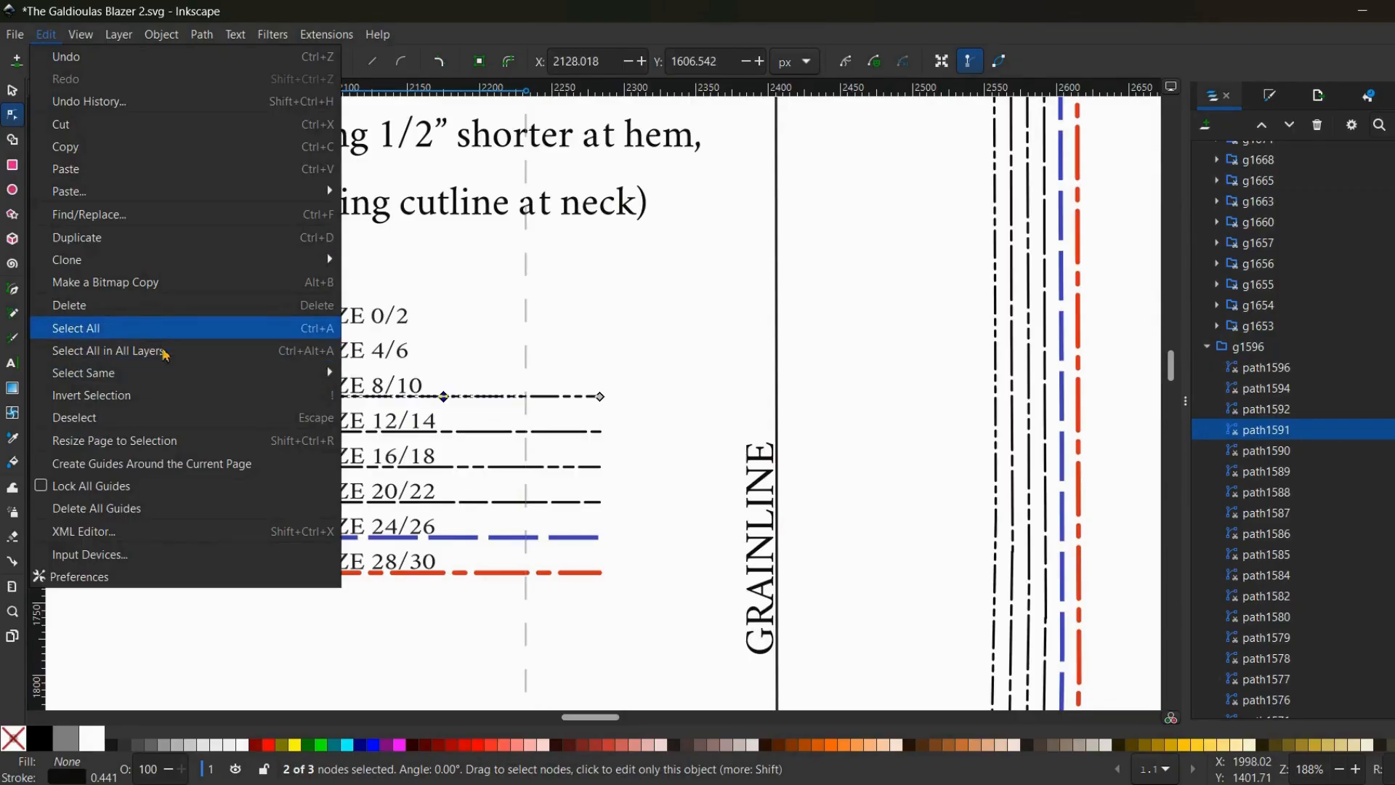
{"action": "mouse_move", "coordinate": [208, 375]}
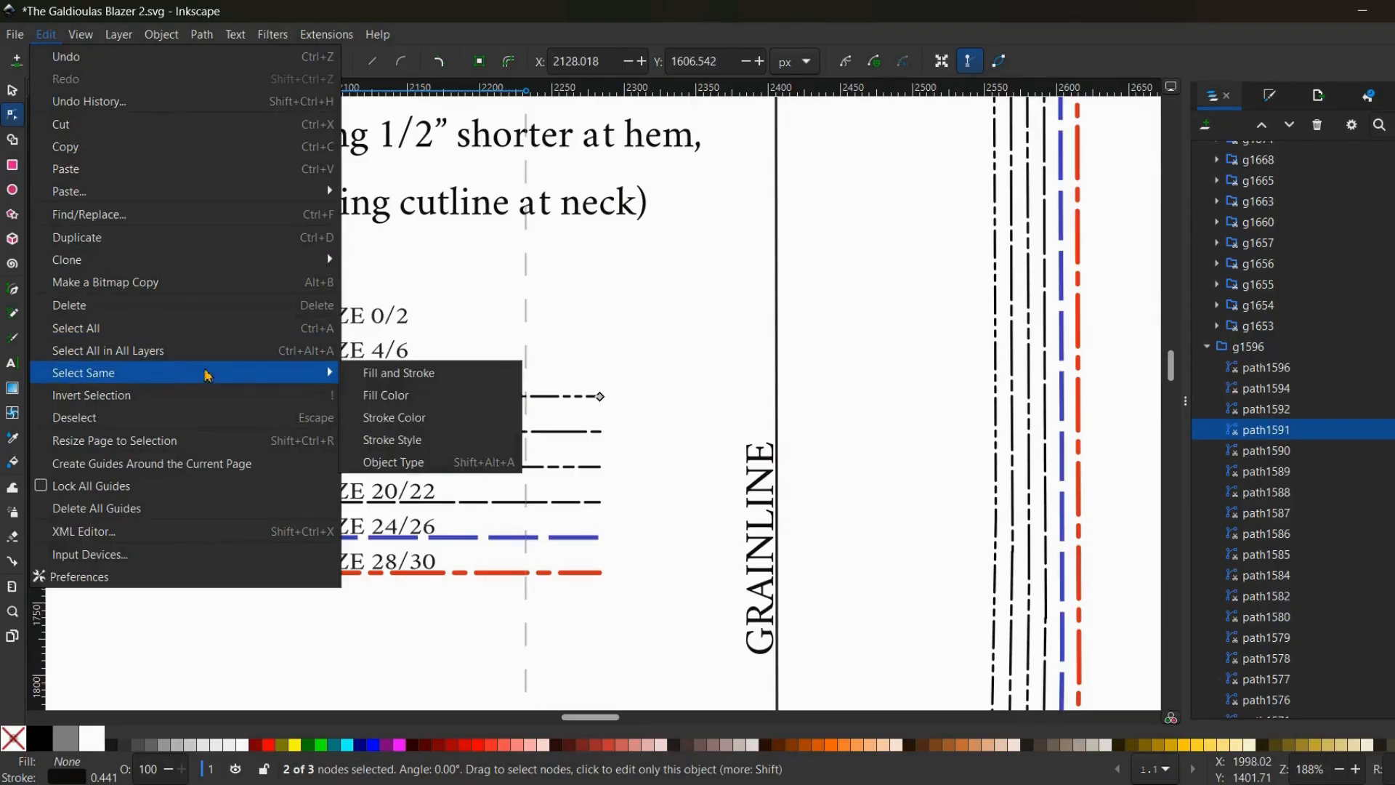
{"action": "left_click", "coordinate": [404, 439]}
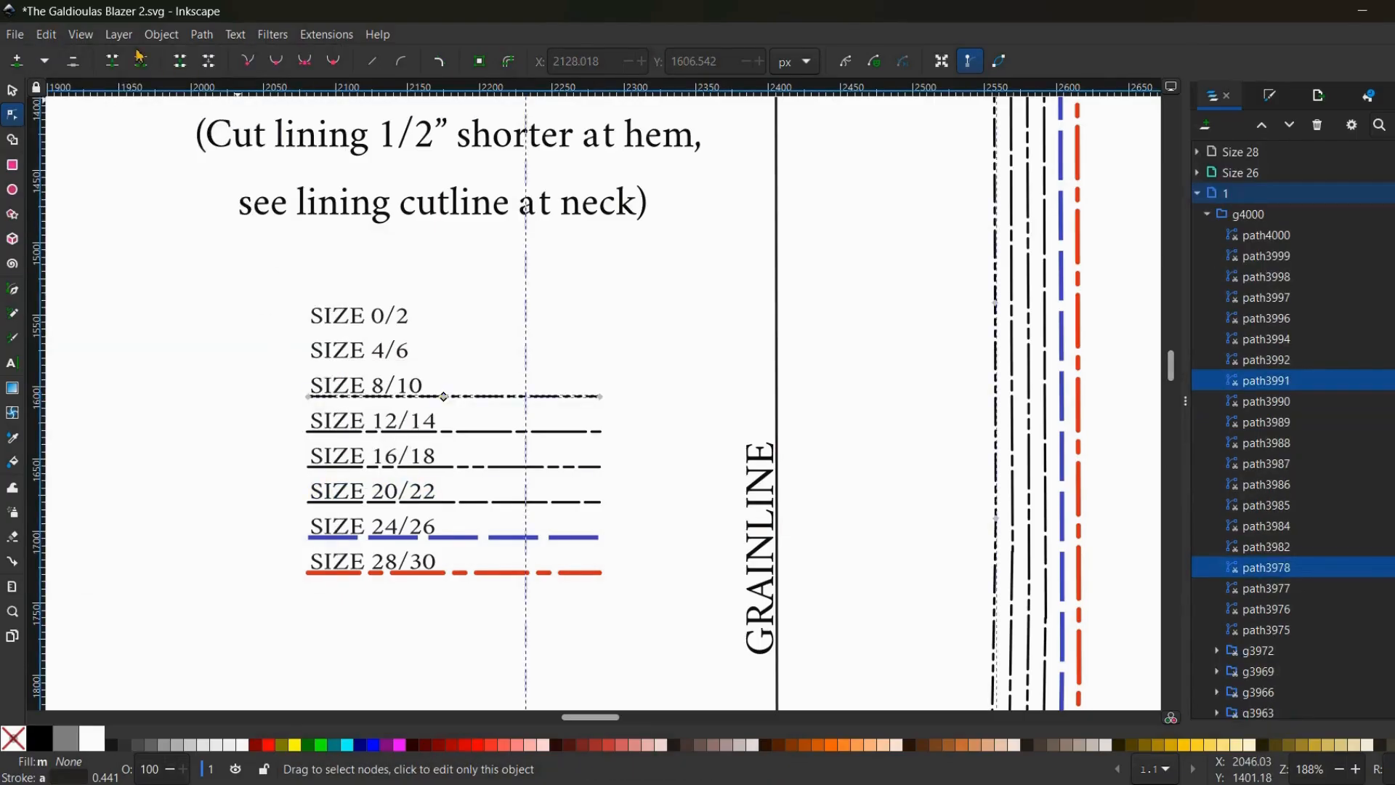
{"action": "left_click", "coordinate": [45, 34]}
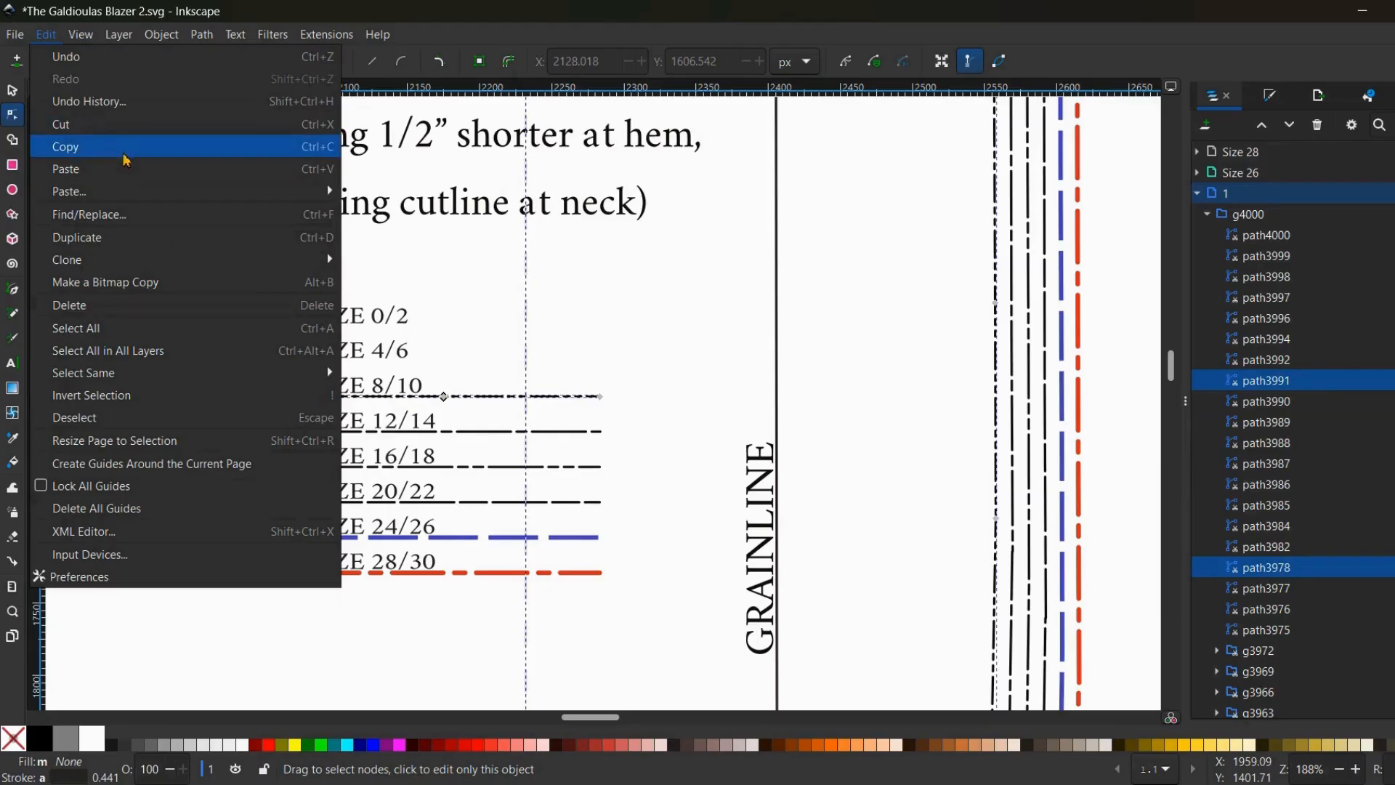
{"action": "left_click", "coordinate": [131, 312]}
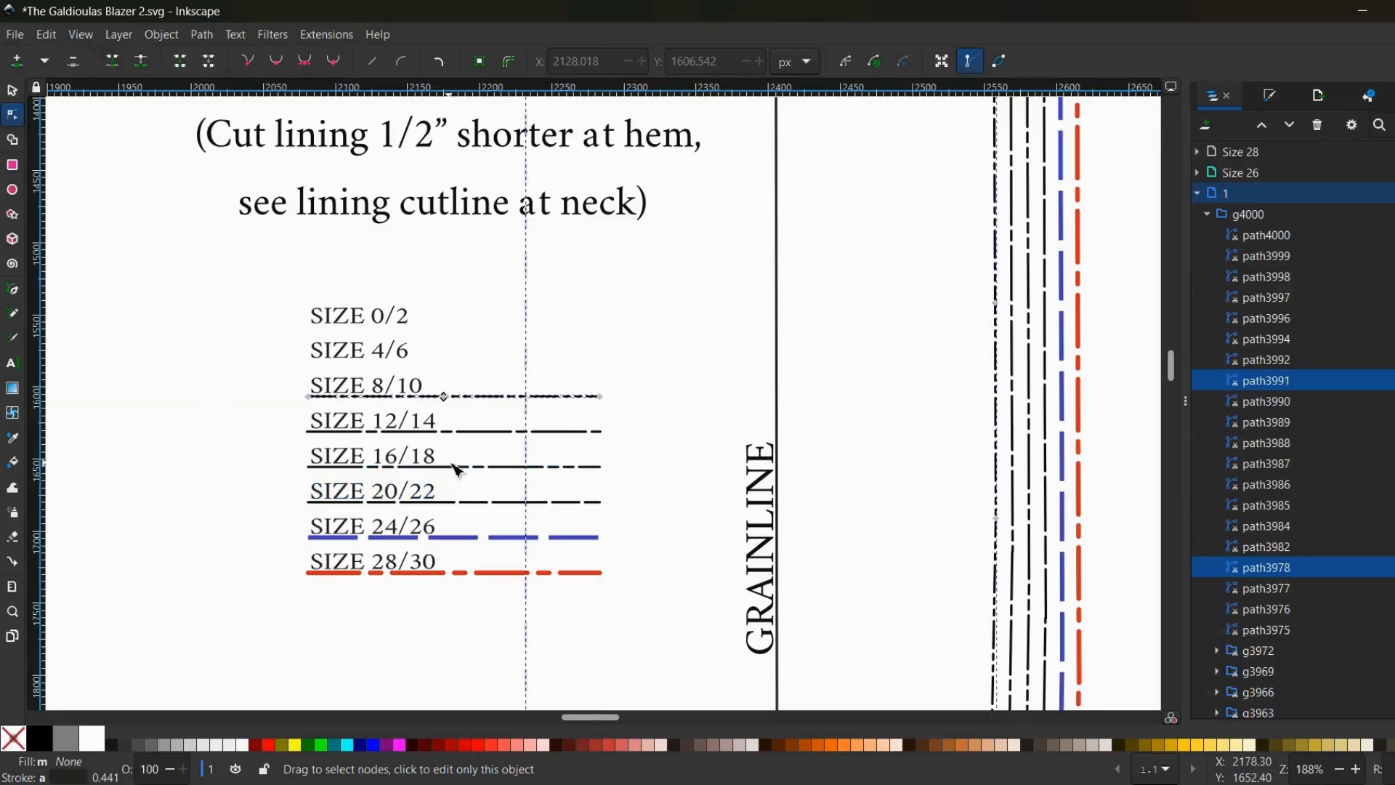
- Delete the line under SIZE 8/10 in the back piece's legend along with every object sharing its stroke style
{"action": "left_click", "coordinate": [489, 433]}
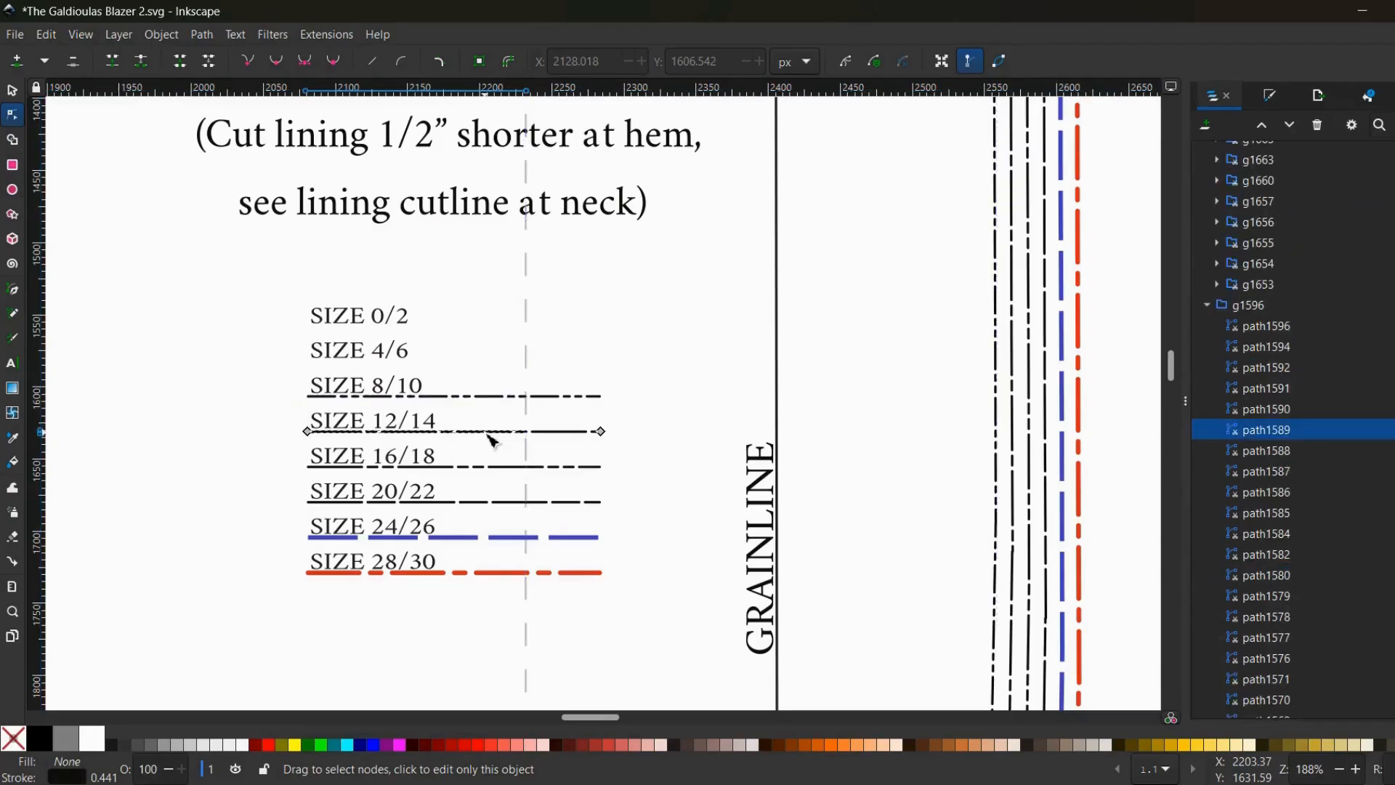
{"action": "left_click", "coordinate": [483, 399]}
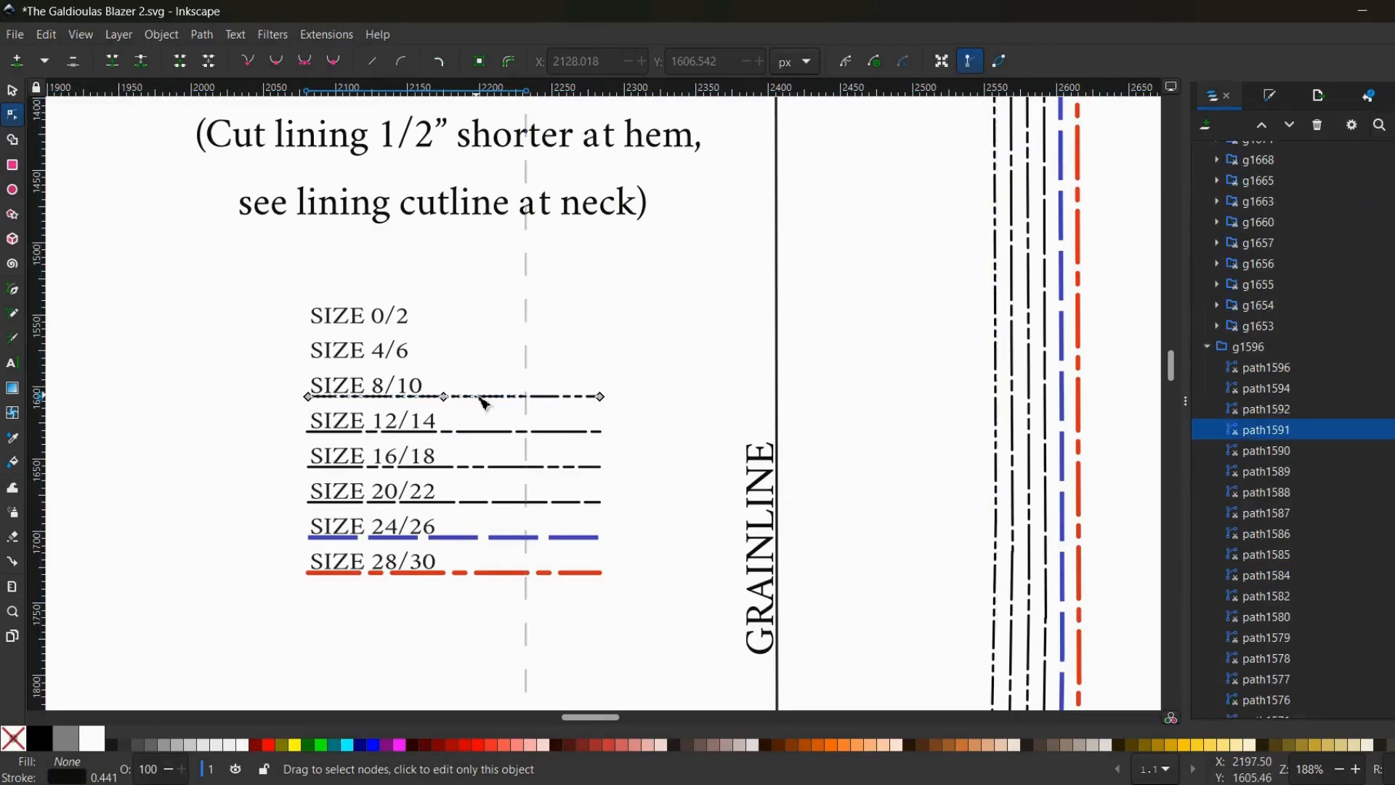
{"action": "right_click", "coordinate": [479, 402]}
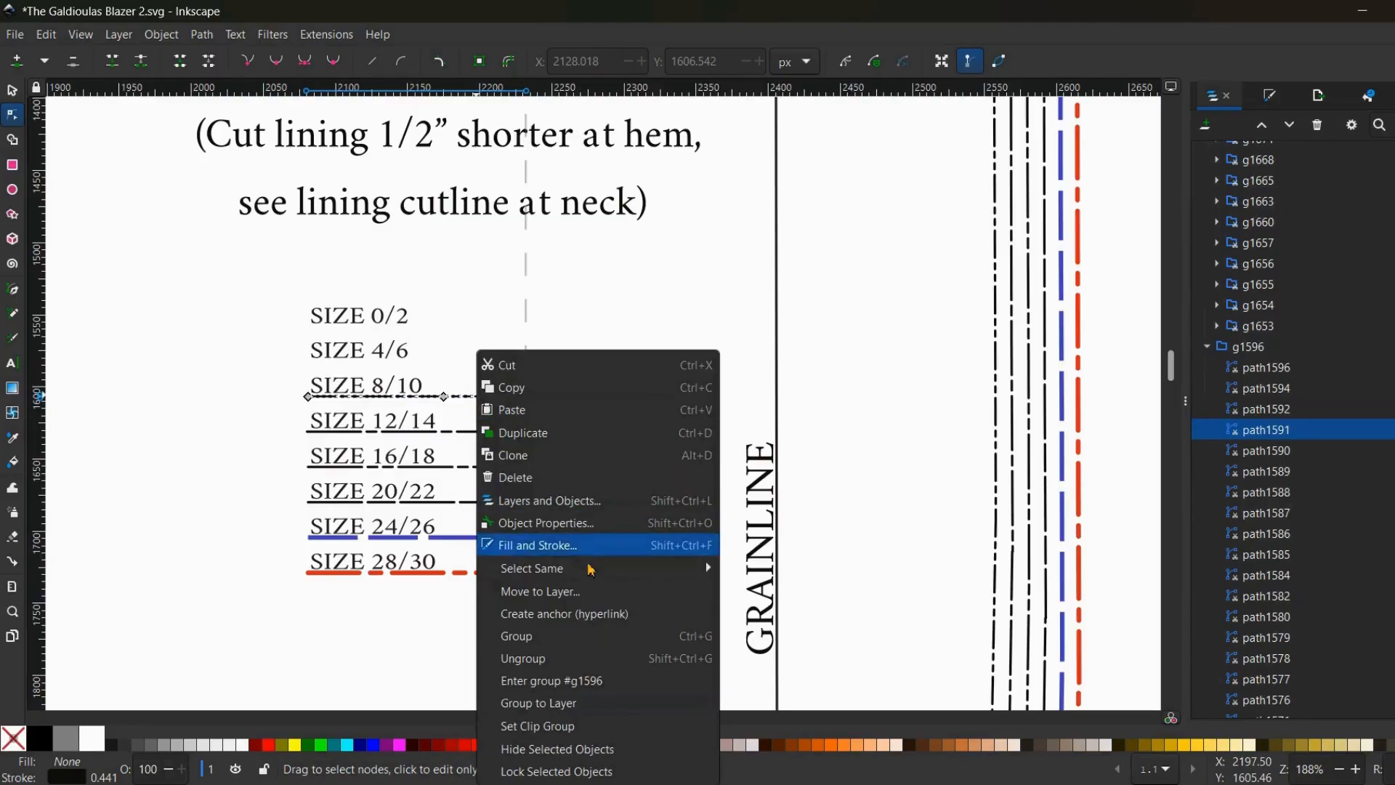
{"action": "mouse_move", "coordinate": [623, 568]}
{"action": "left_click", "coordinate": [759, 635]}
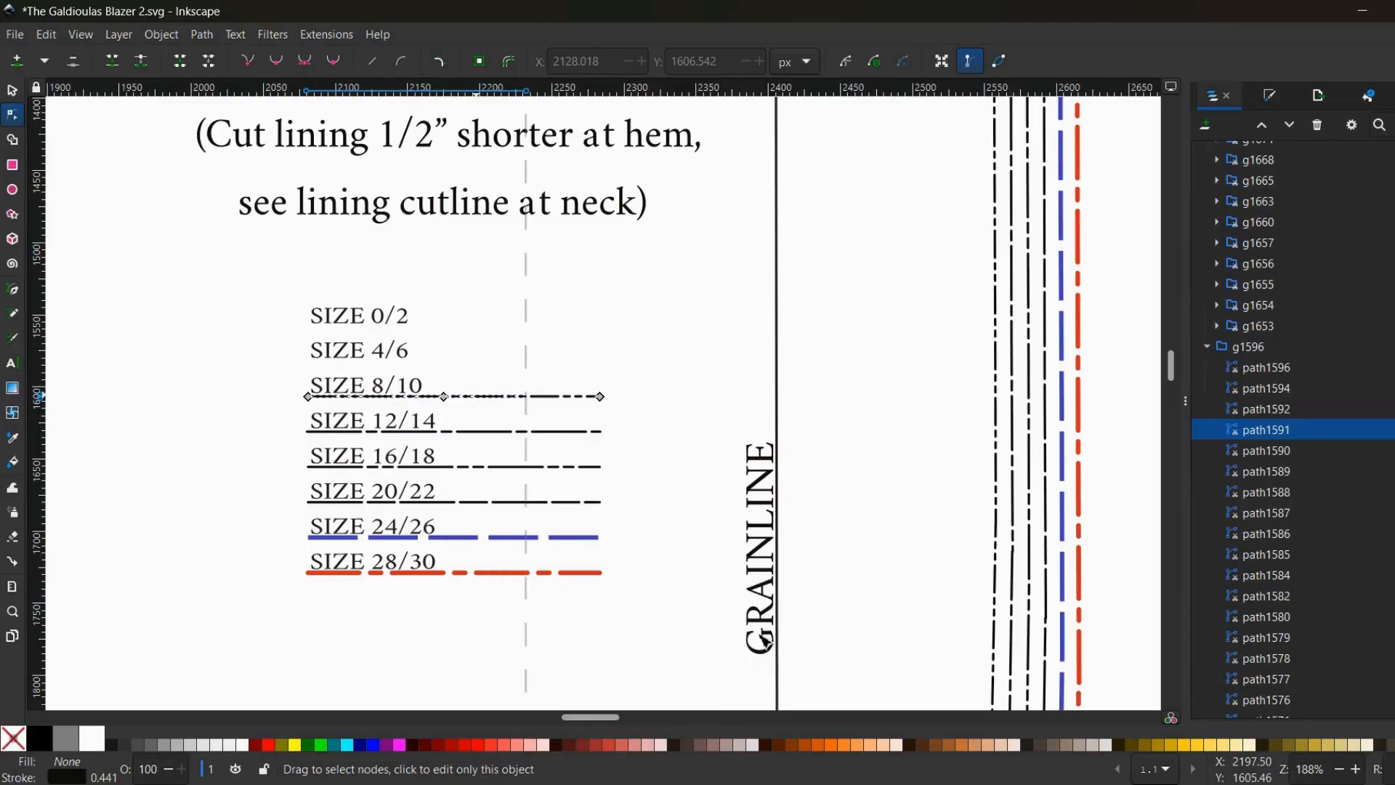
{"action": "right_click", "coordinate": [482, 400]}
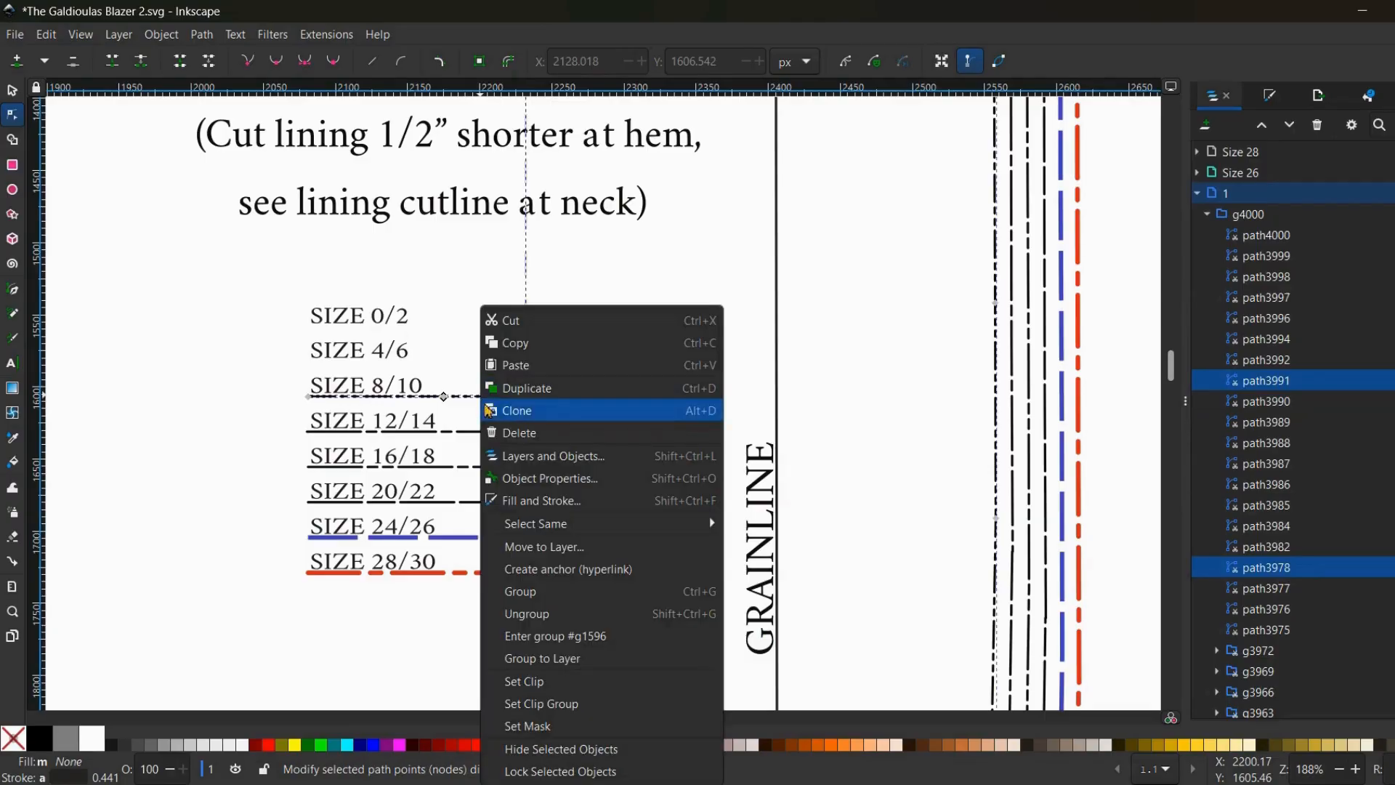
{"action": "left_click", "coordinate": [535, 433]}
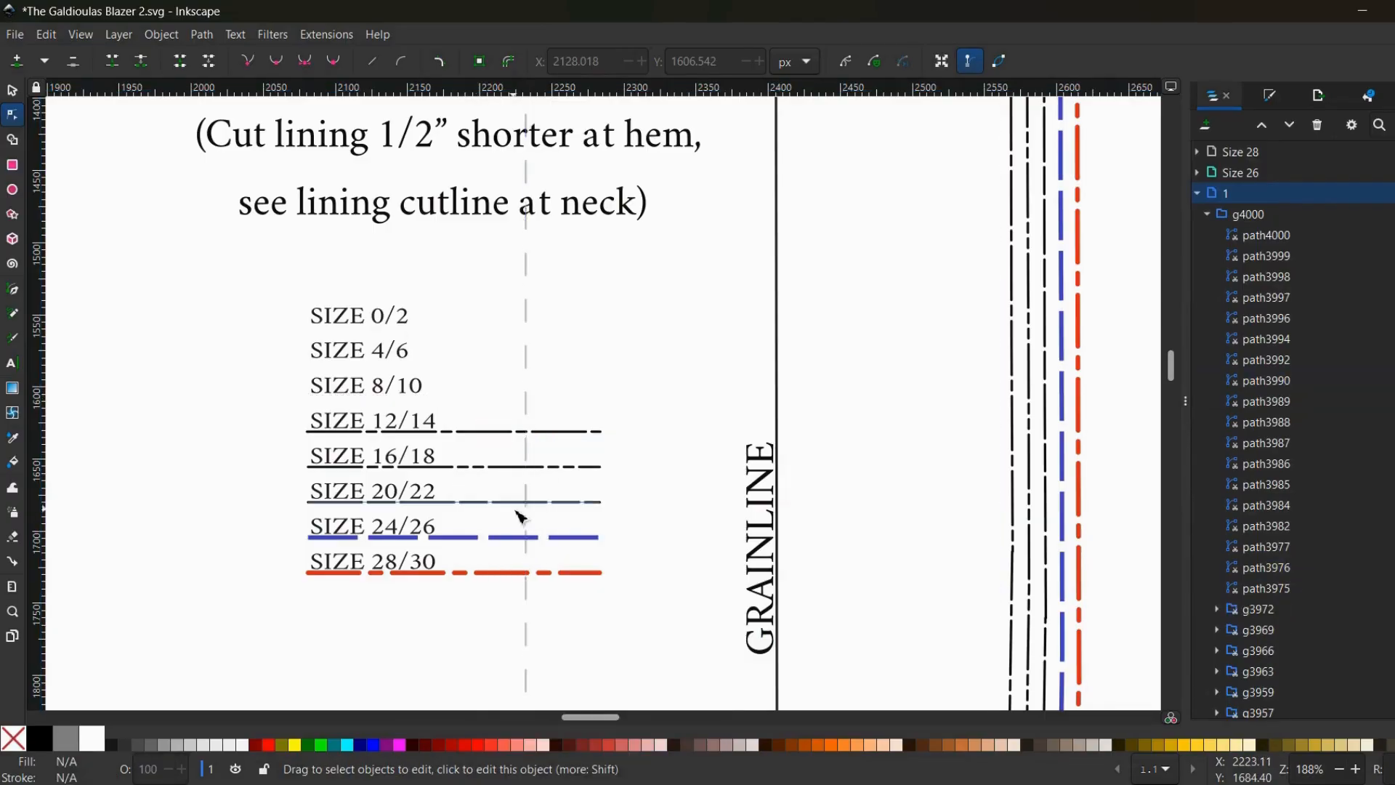
- Delete the line under SIZE 12/14 in the back piece's legend along with every object sharing its stroke style
{"action": "left_click", "coordinate": [480, 433]}
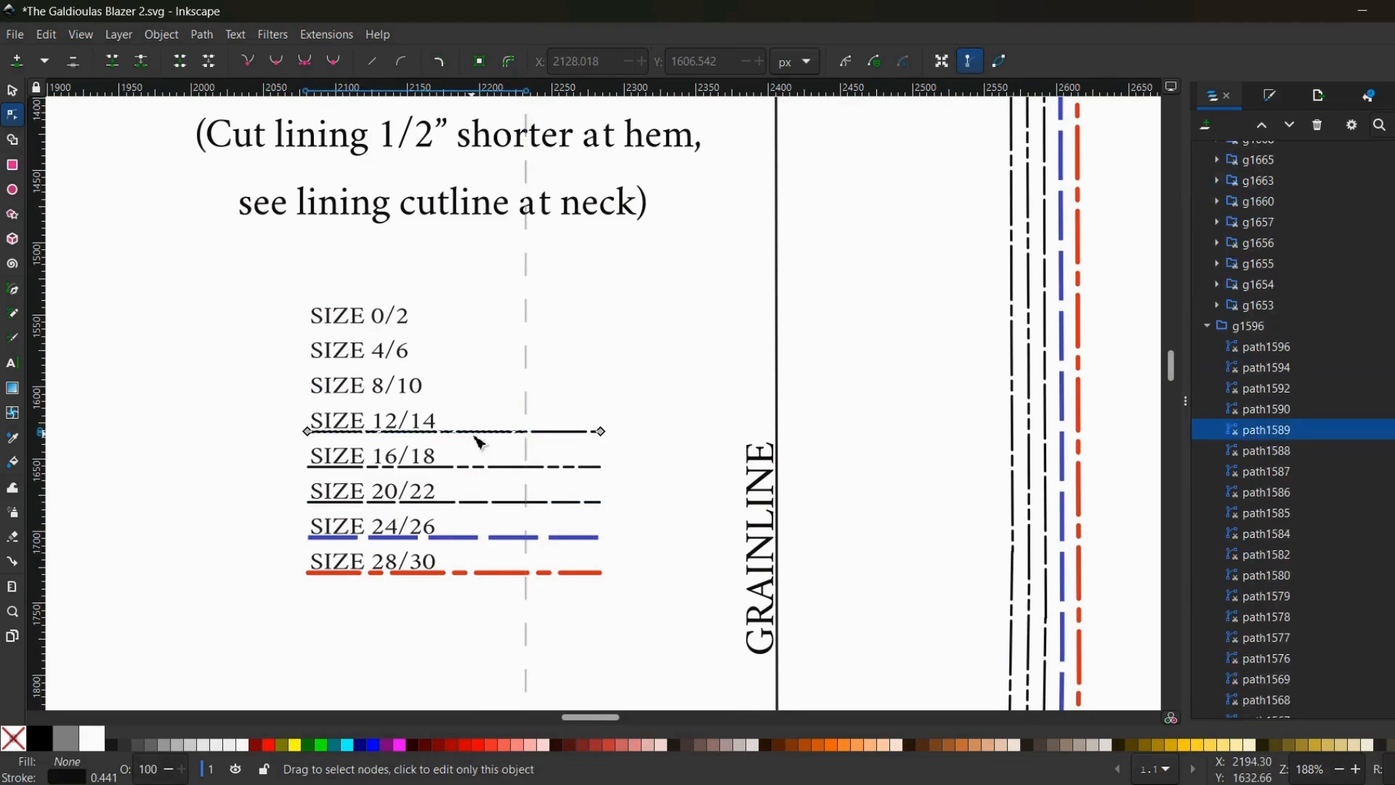
{"action": "right_click", "coordinate": [475, 437]}
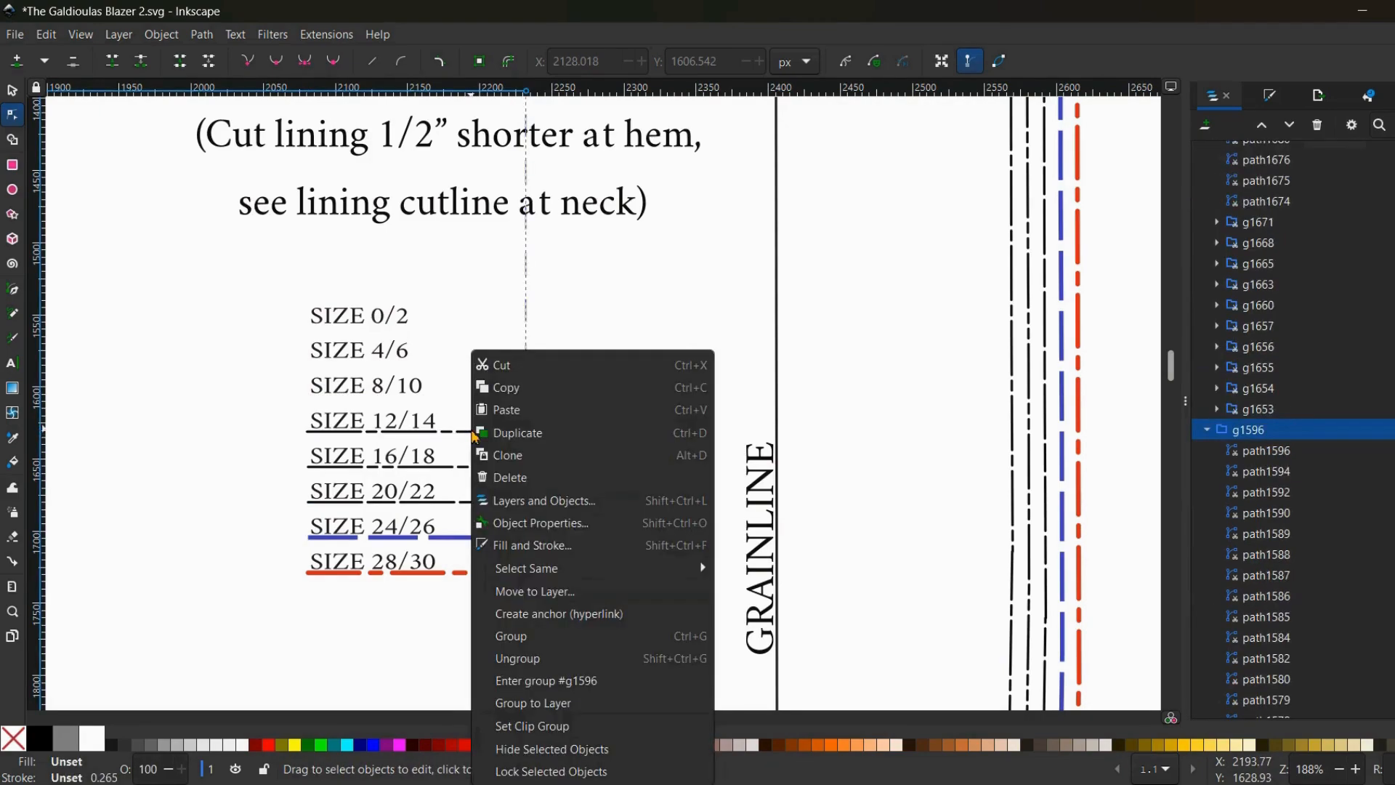
{"action": "key", "text": "Escape"}
{"action": "left_click", "coordinate": [445, 436]}
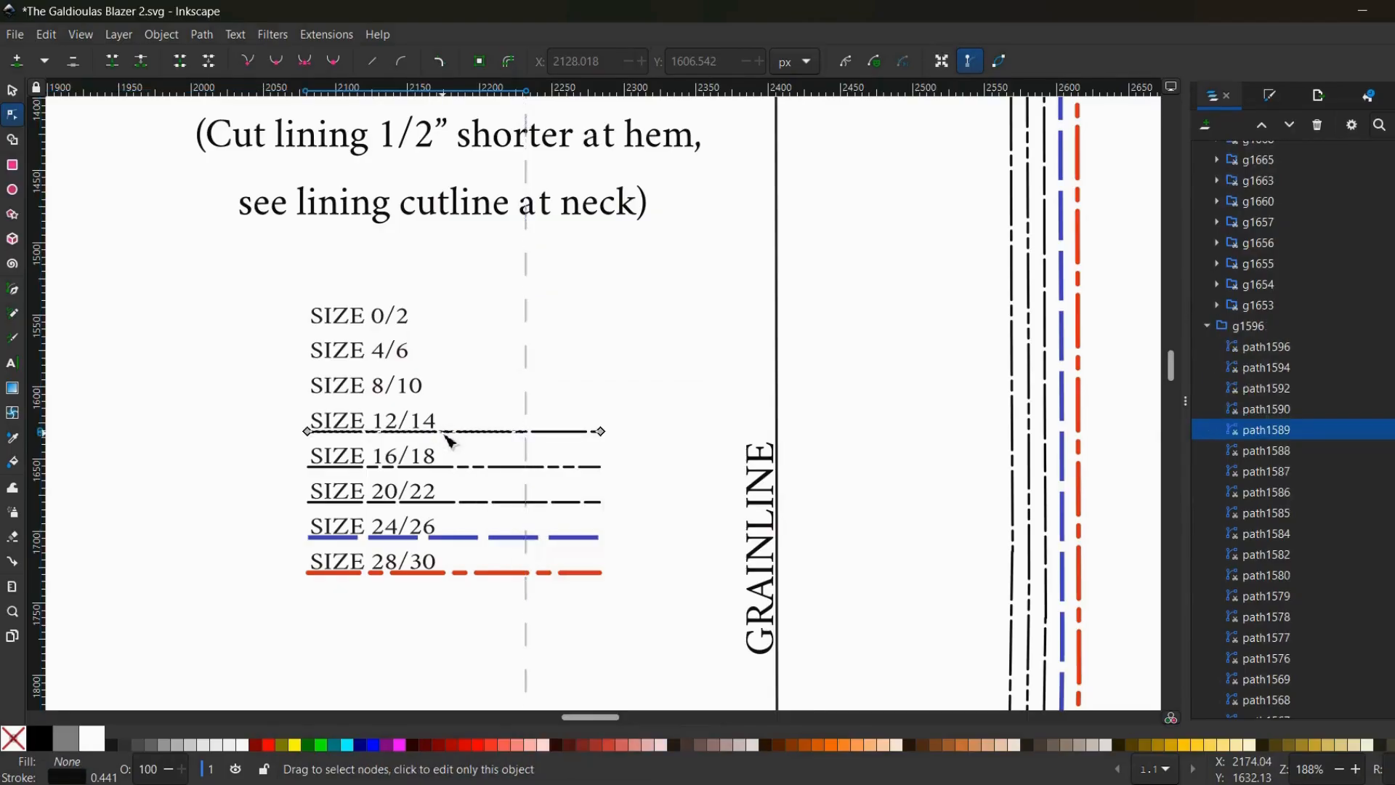
{"action": "right_click", "coordinate": [440, 439]}
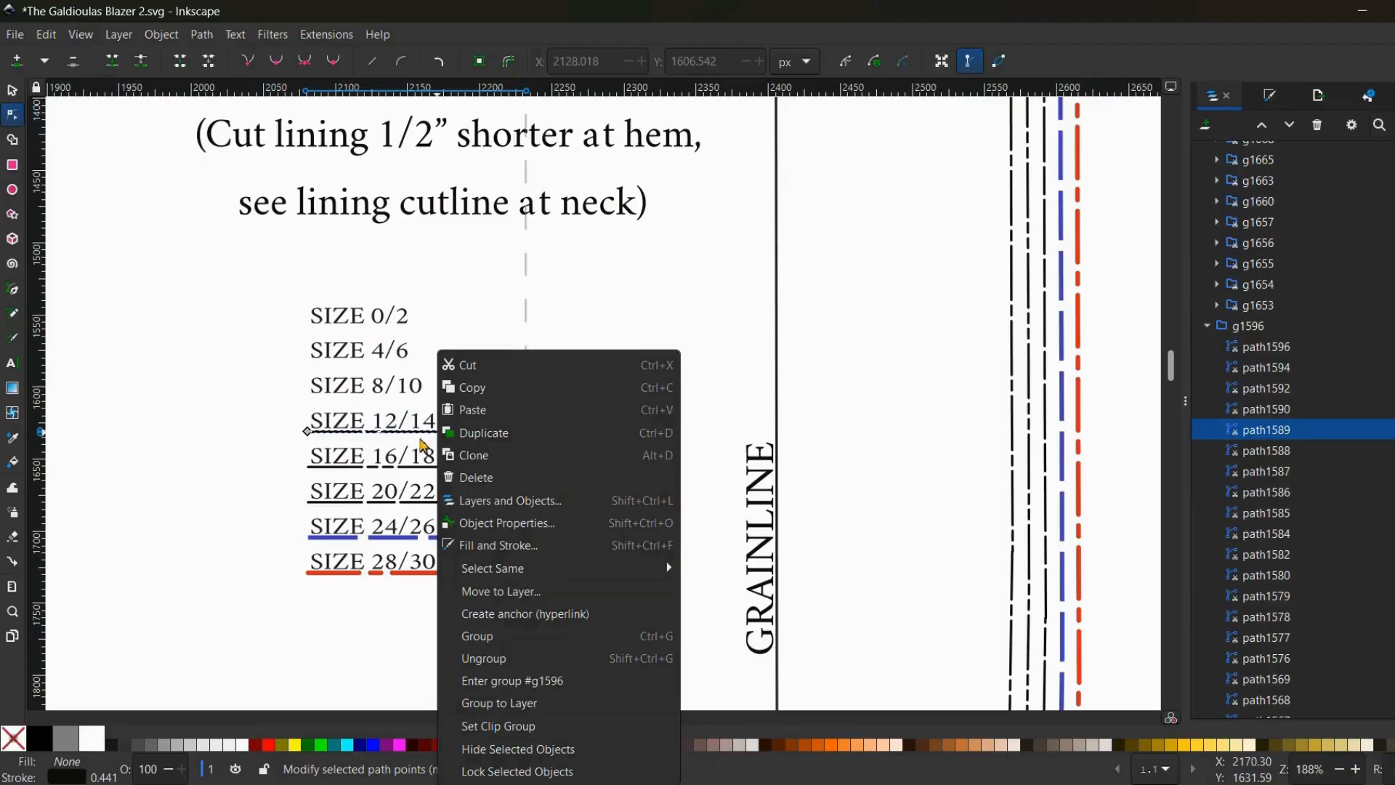
{"action": "mouse_move", "coordinate": [647, 568]}
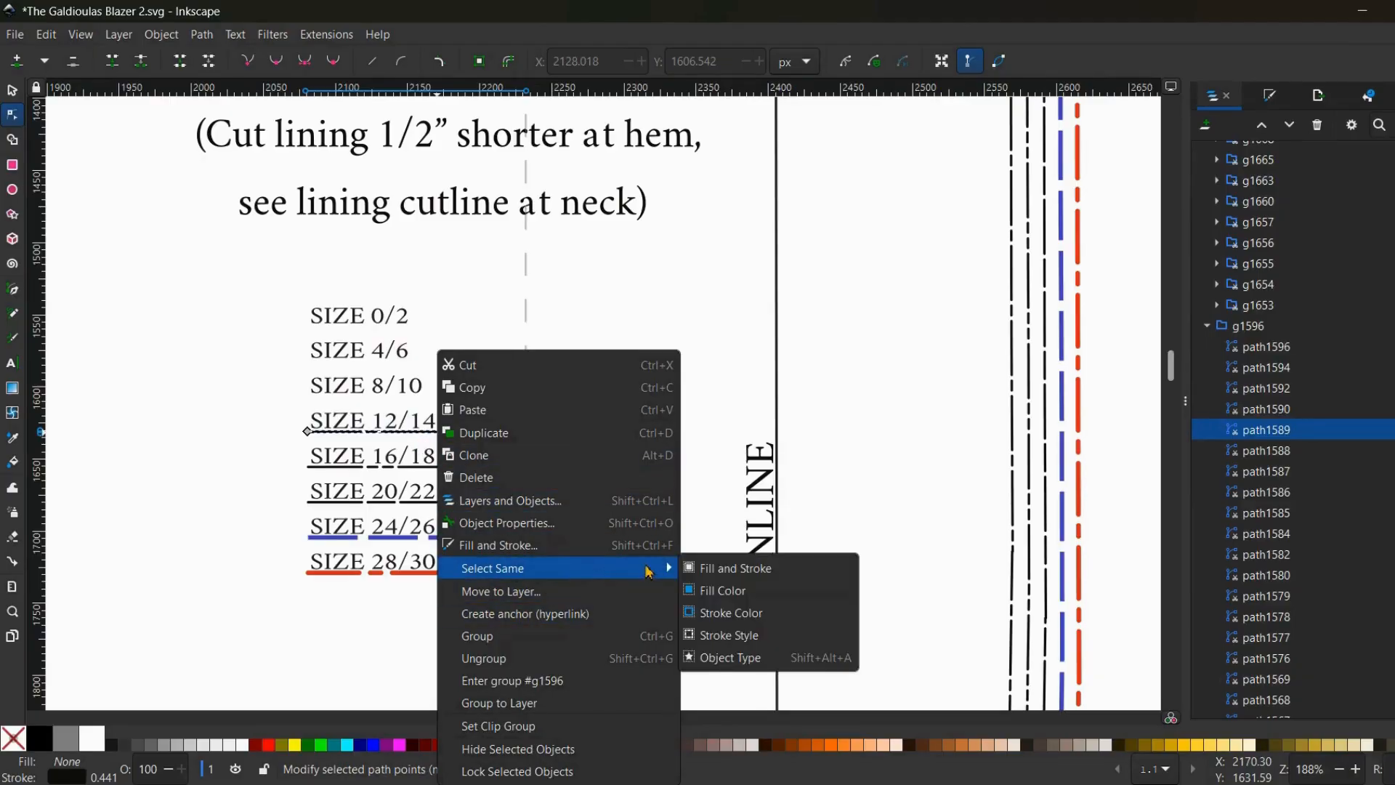
{"action": "left_click", "coordinate": [711, 634]}
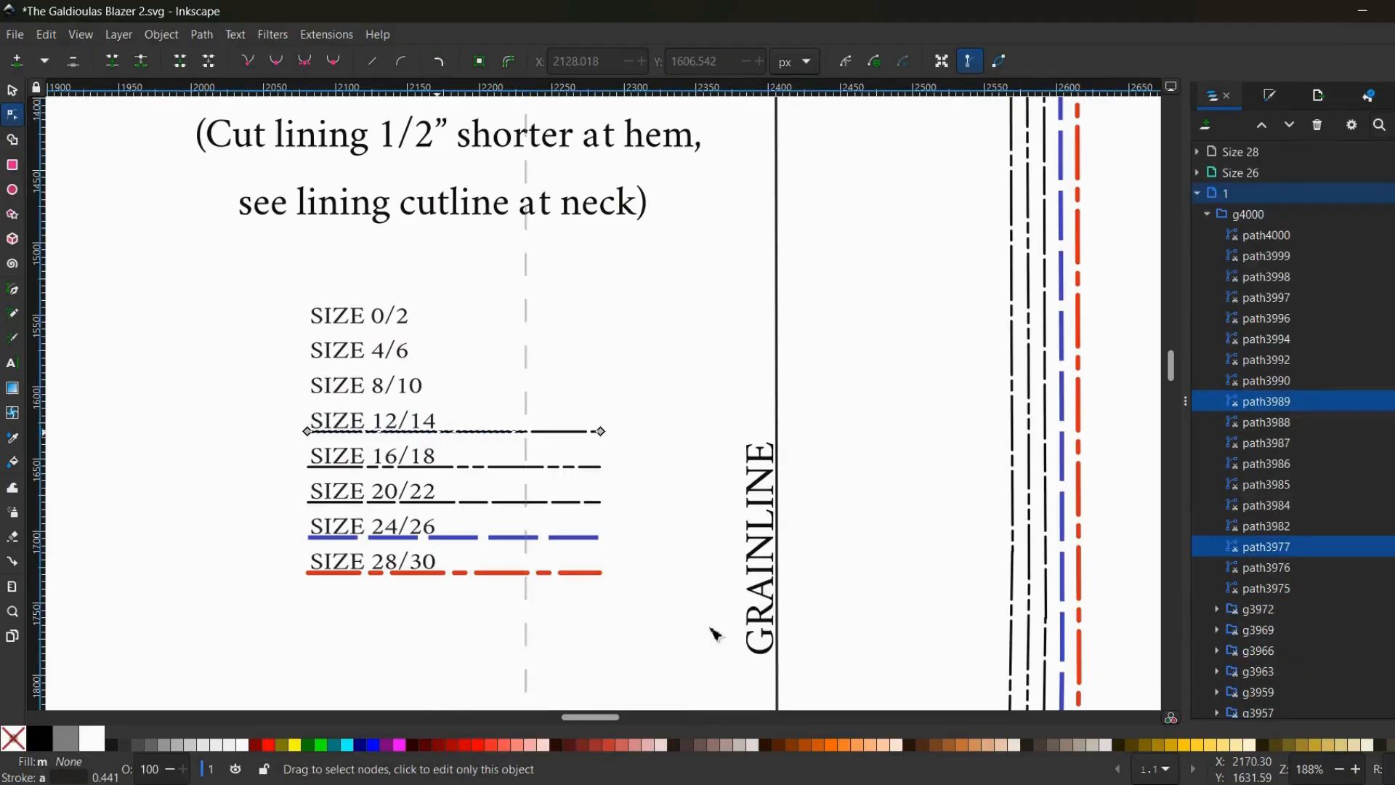
{"action": "right_click", "coordinate": [491, 438]}
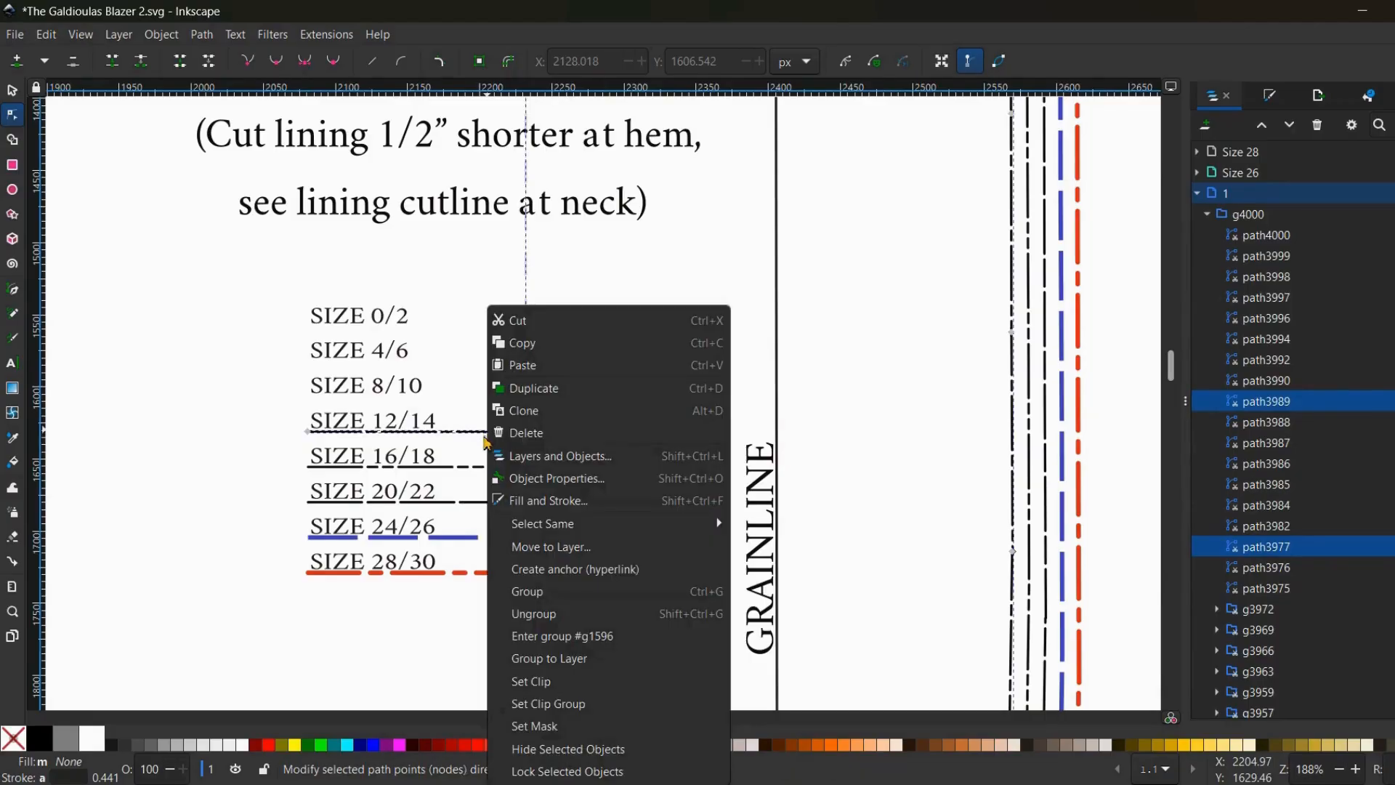
{"action": "left_click", "coordinate": [524, 434]}
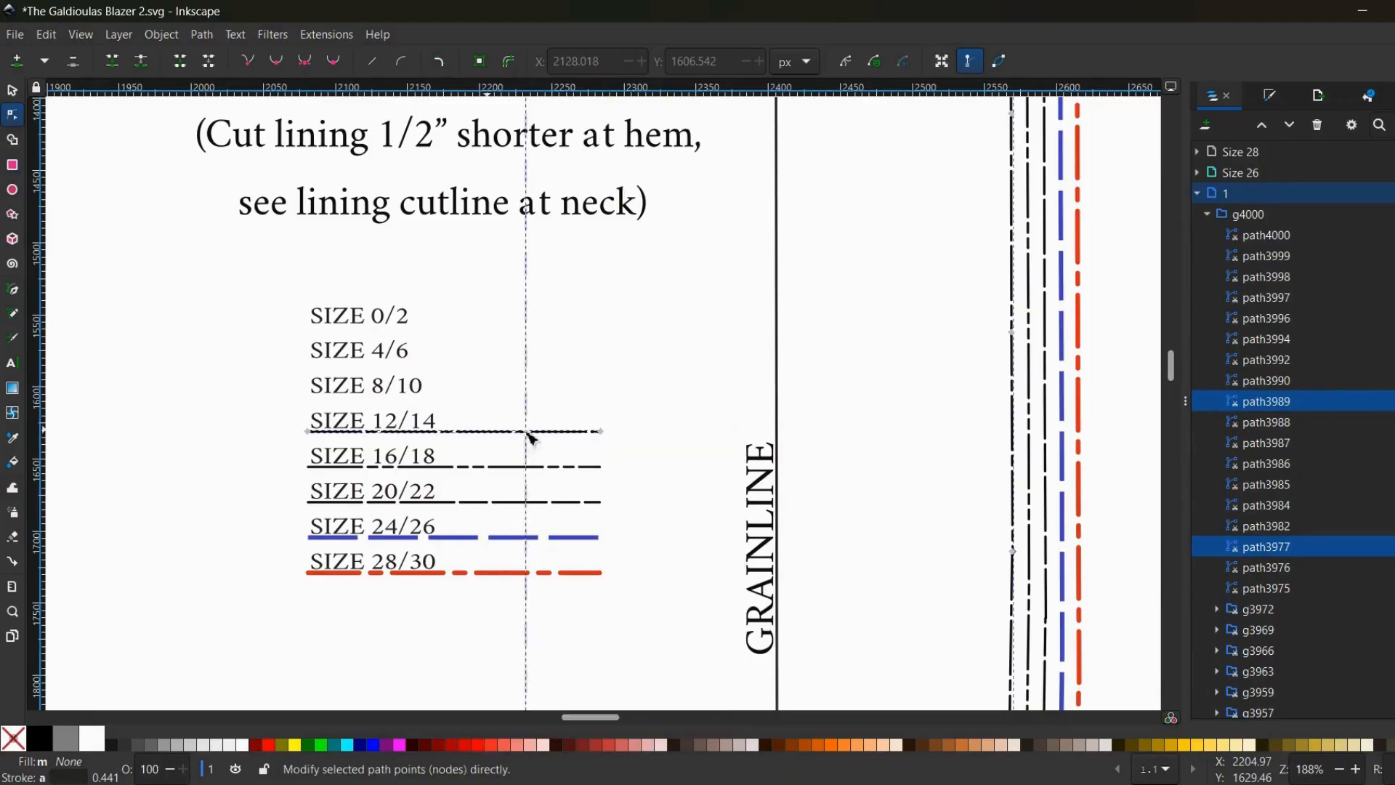
- Delete the line under SIZE 16/18 in the back piece's legend along with every object sharing its stroke style
{"action": "left_click", "coordinate": [511, 475]}
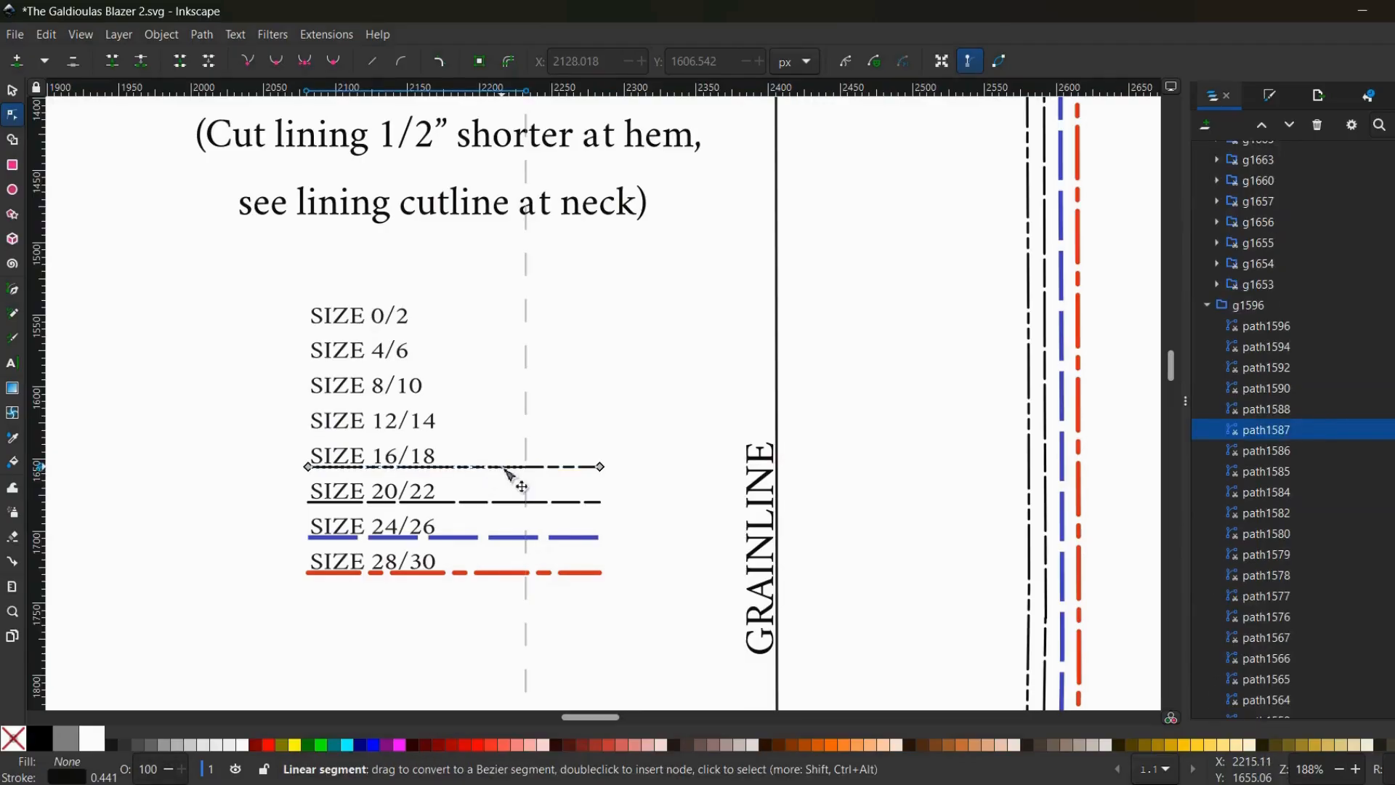
{"action": "right_click", "coordinate": [506, 474]}
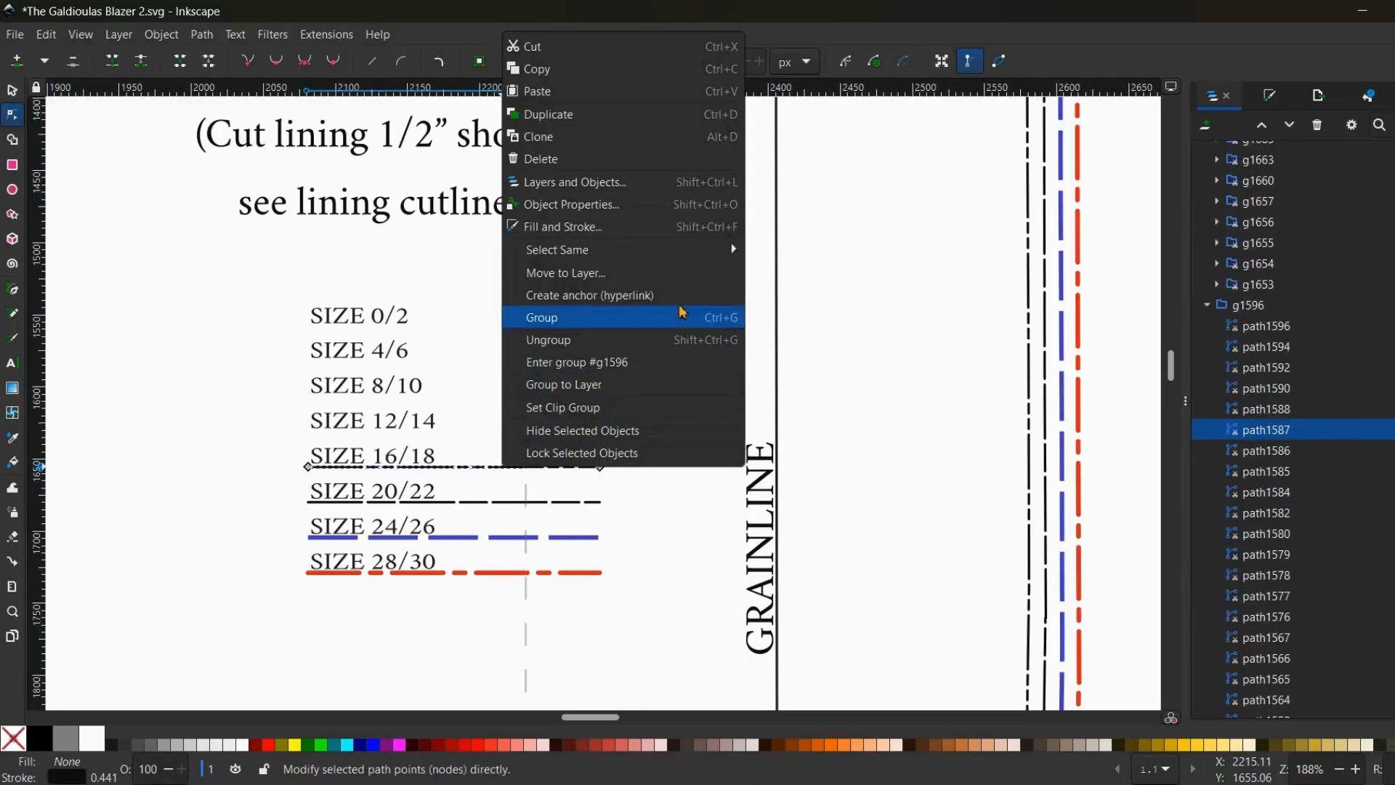
{"action": "mouse_move", "coordinate": [694, 252]}
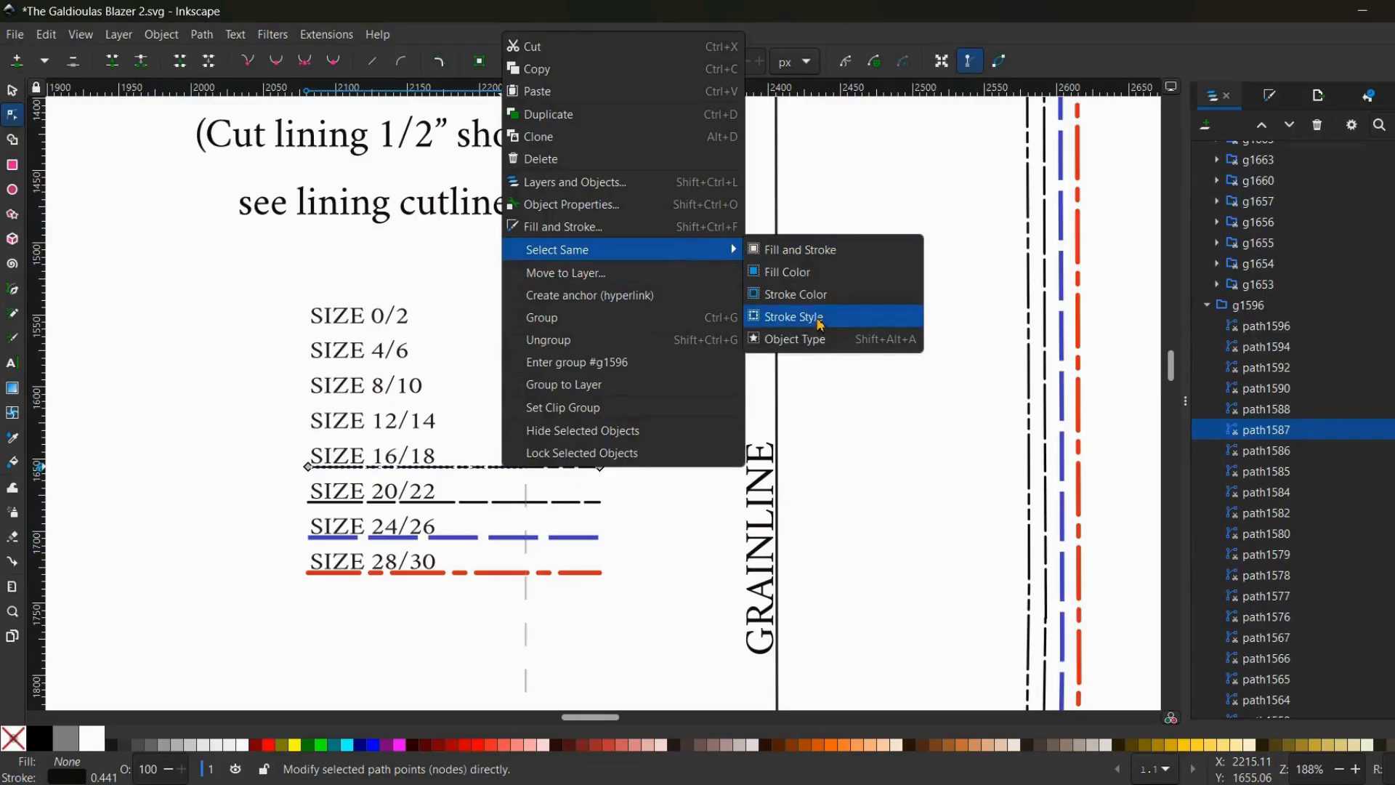
{"action": "left_click", "coordinate": [793, 316]}
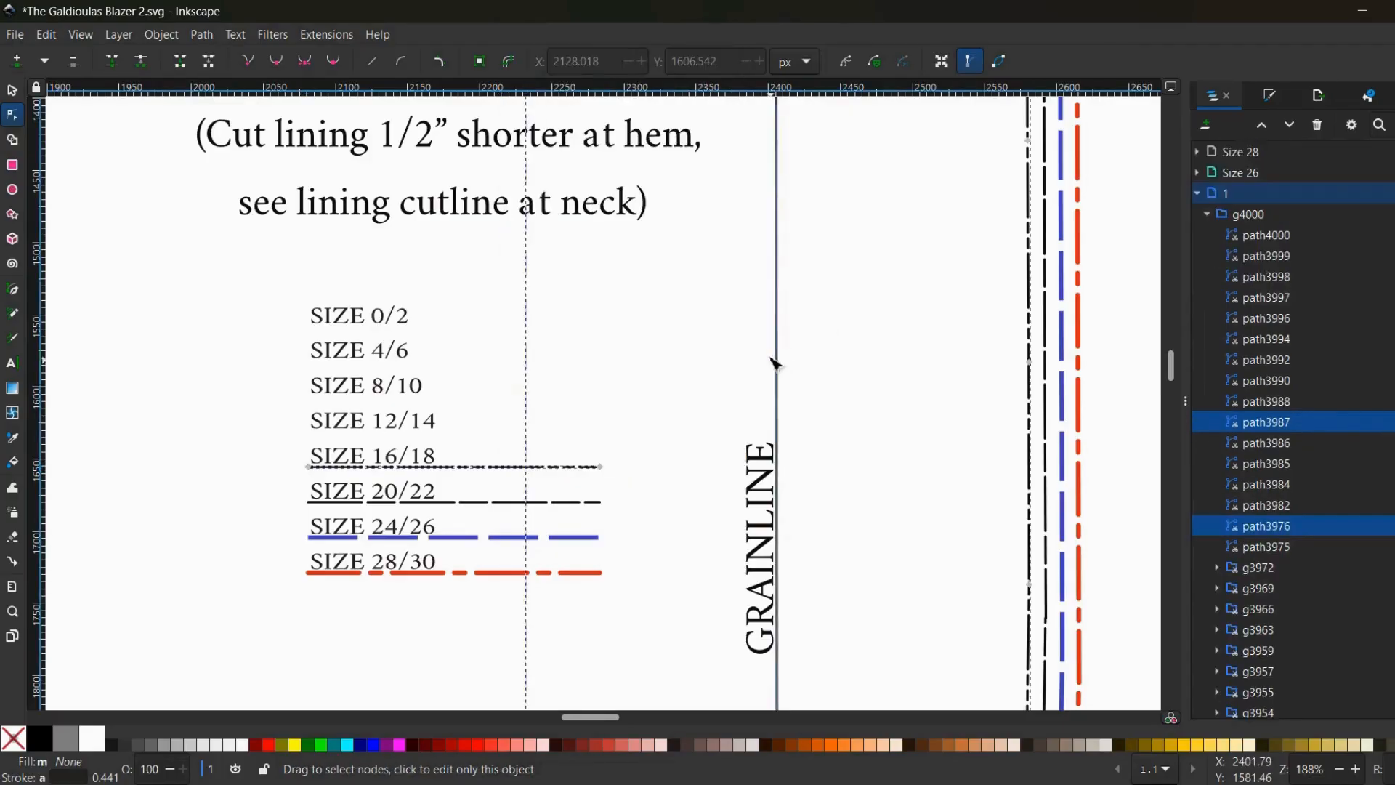
{"action": "right_click", "coordinate": [510, 472]}
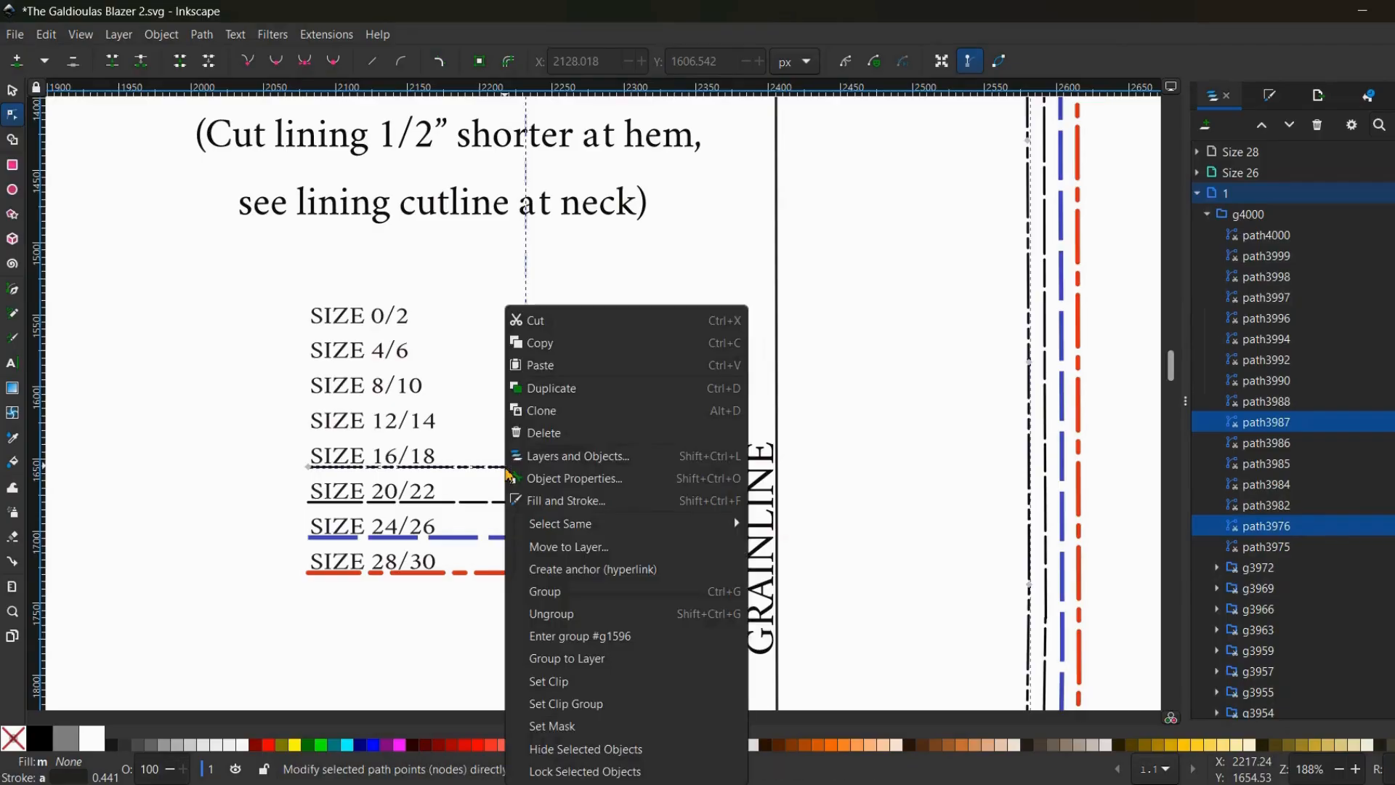
{"action": "left_click", "coordinate": [553, 434]}
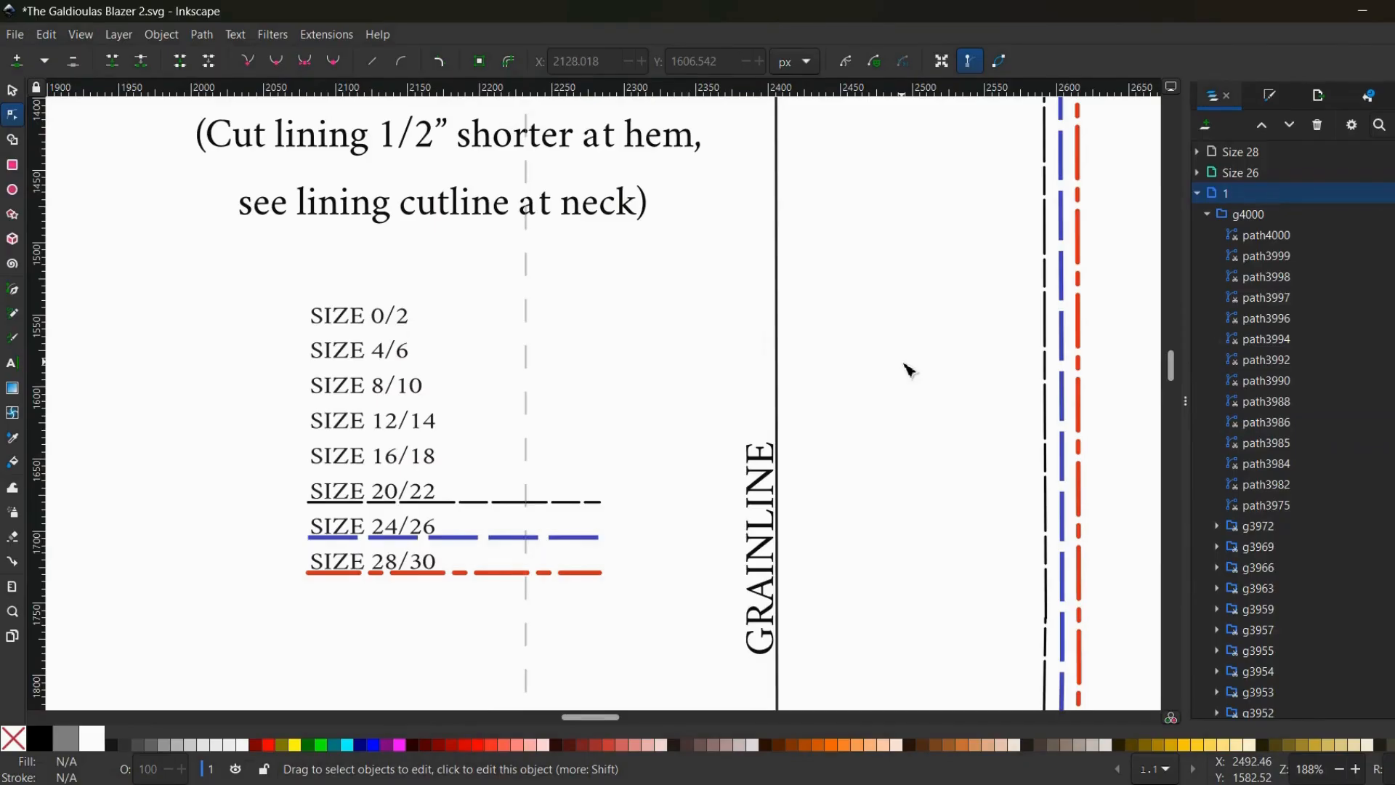
- Try to select every object sharing the stroke style of the back piece's CUT 2 OF FABRIC text, and clear the selection
{"action": "key", "text": "minus"}
{"action": "key", "text": "minus"}
{"action": "key", "text": "minus"}
{"action": "key", "text": "minus"}
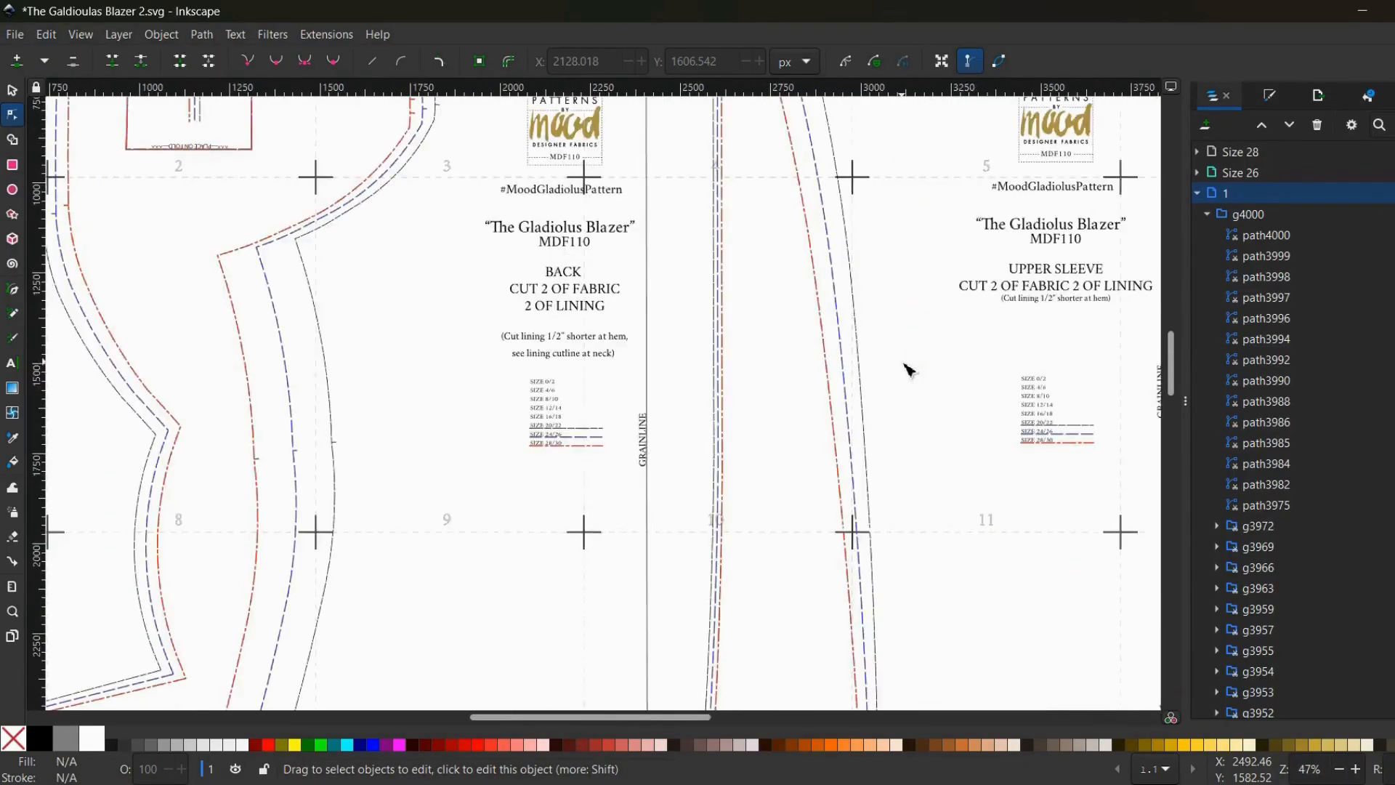
{"action": "key", "text": "minus"}
{"action": "key", "text": "minus"}
{"action": "key", "text": "minus"}
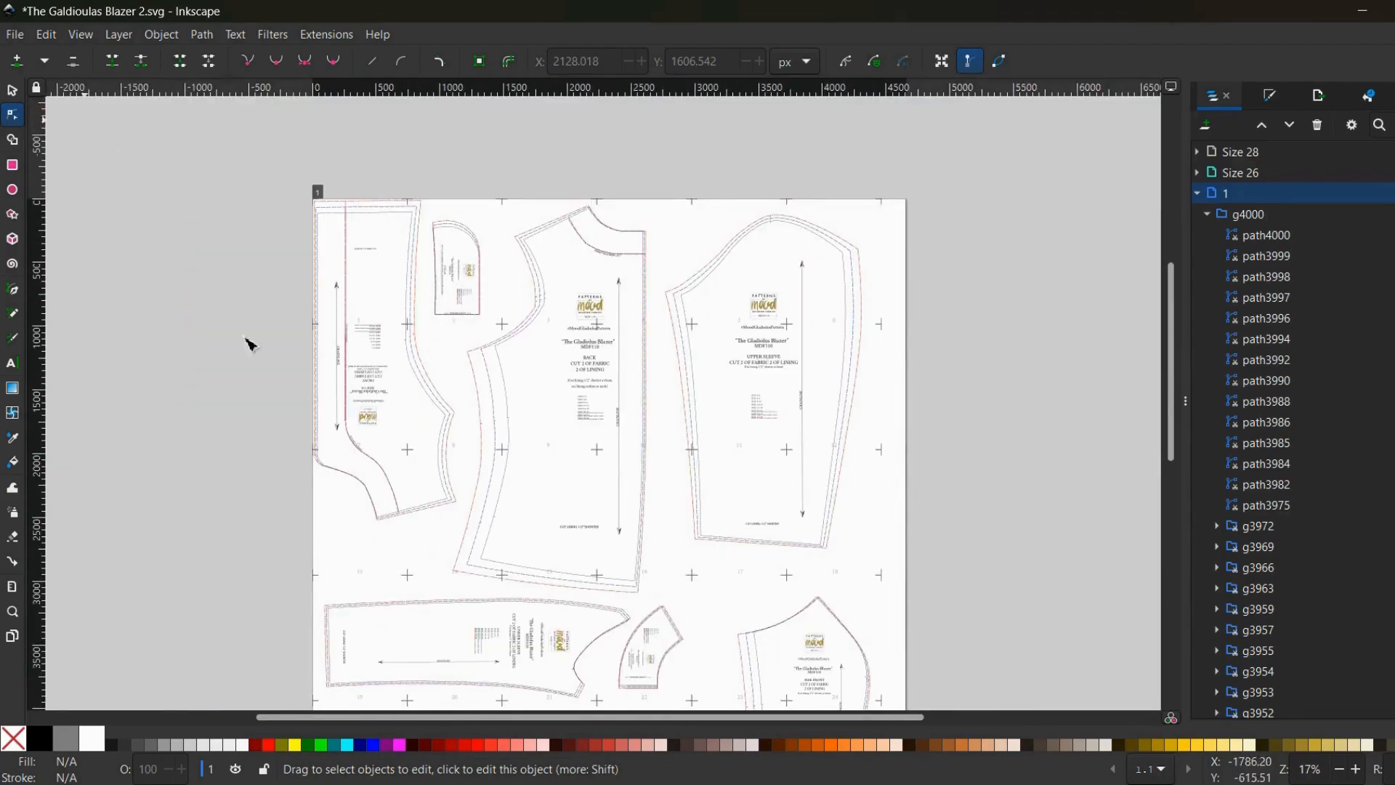
{"action": "left_click", "coordinate": [587, 364]}
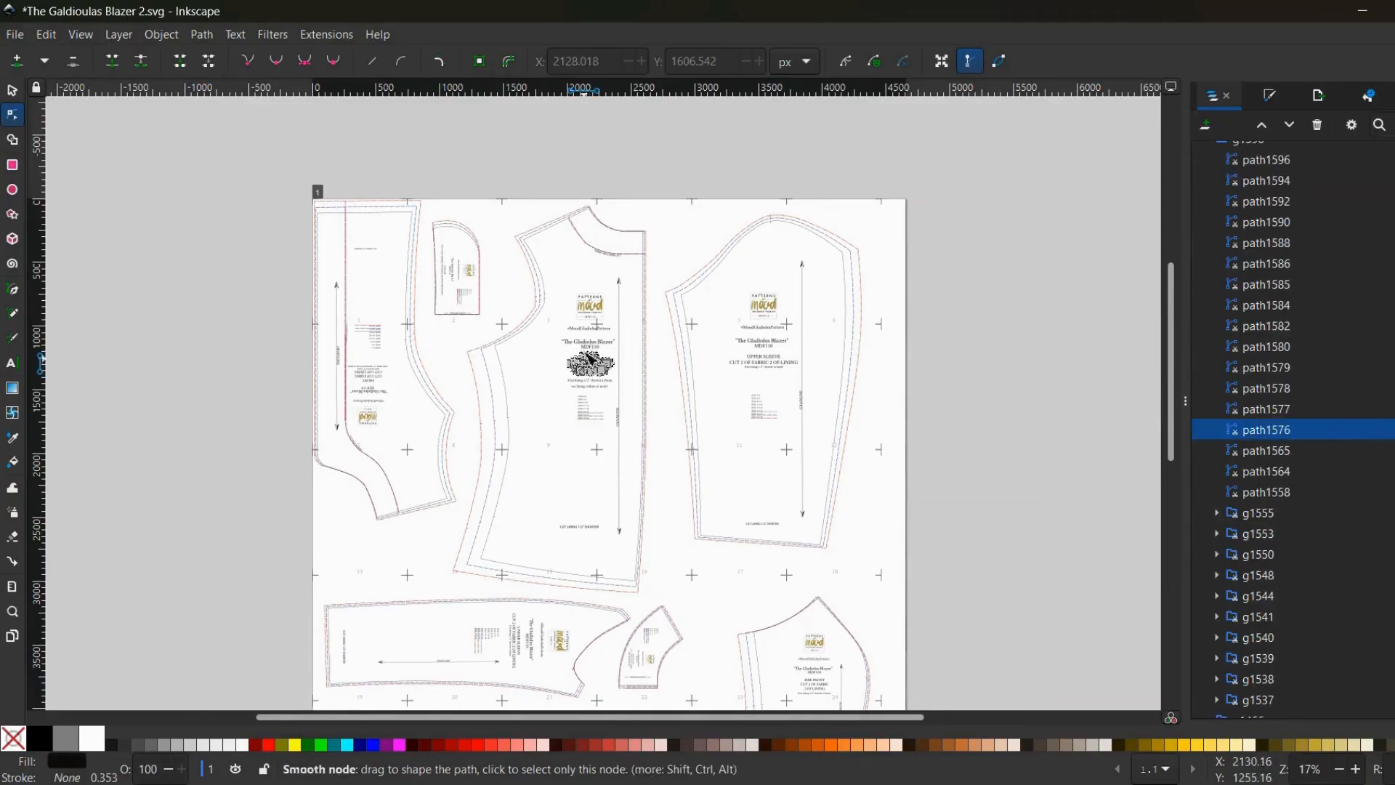
{"action": "right_click", "coordinate": [581, 352]}
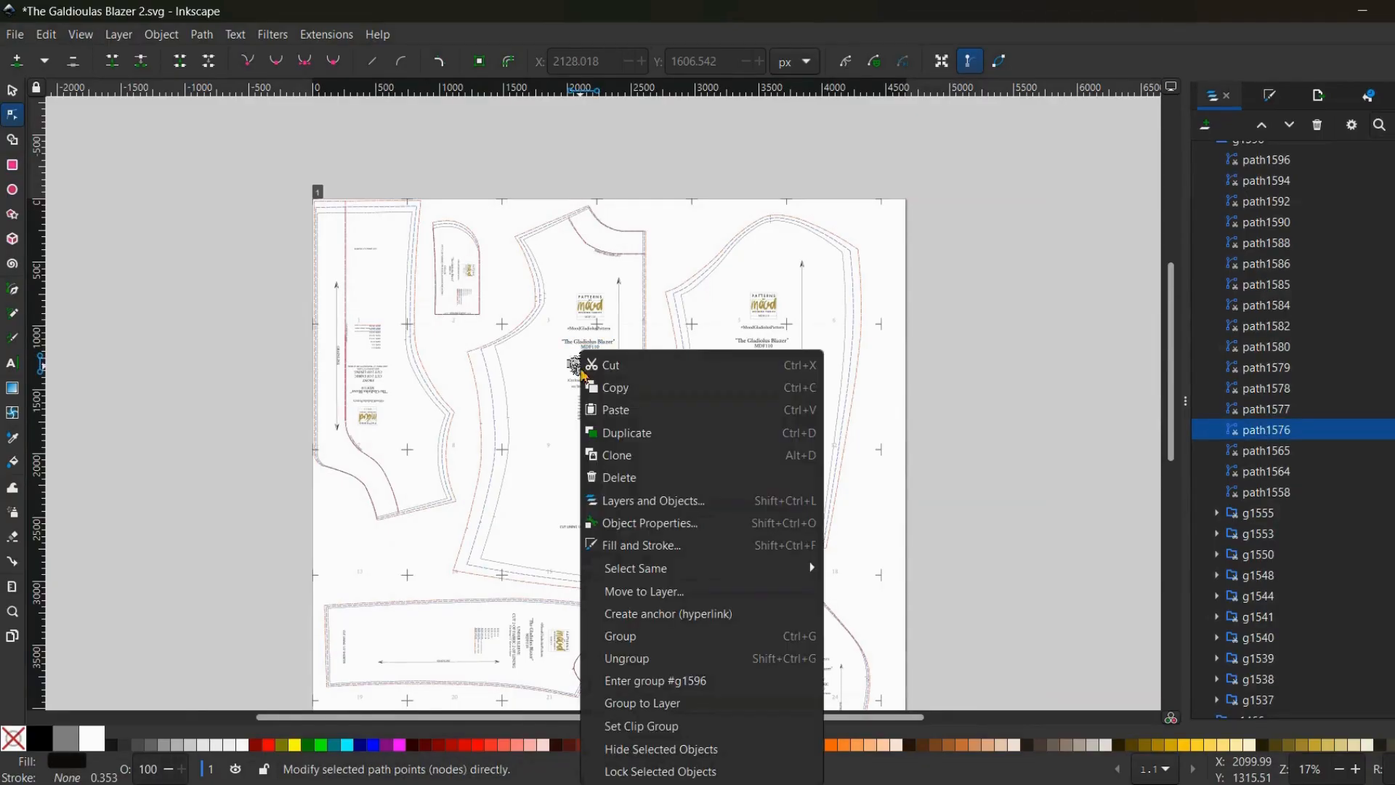
{"action": "mouse_move", "coordinate": [783, 574]}
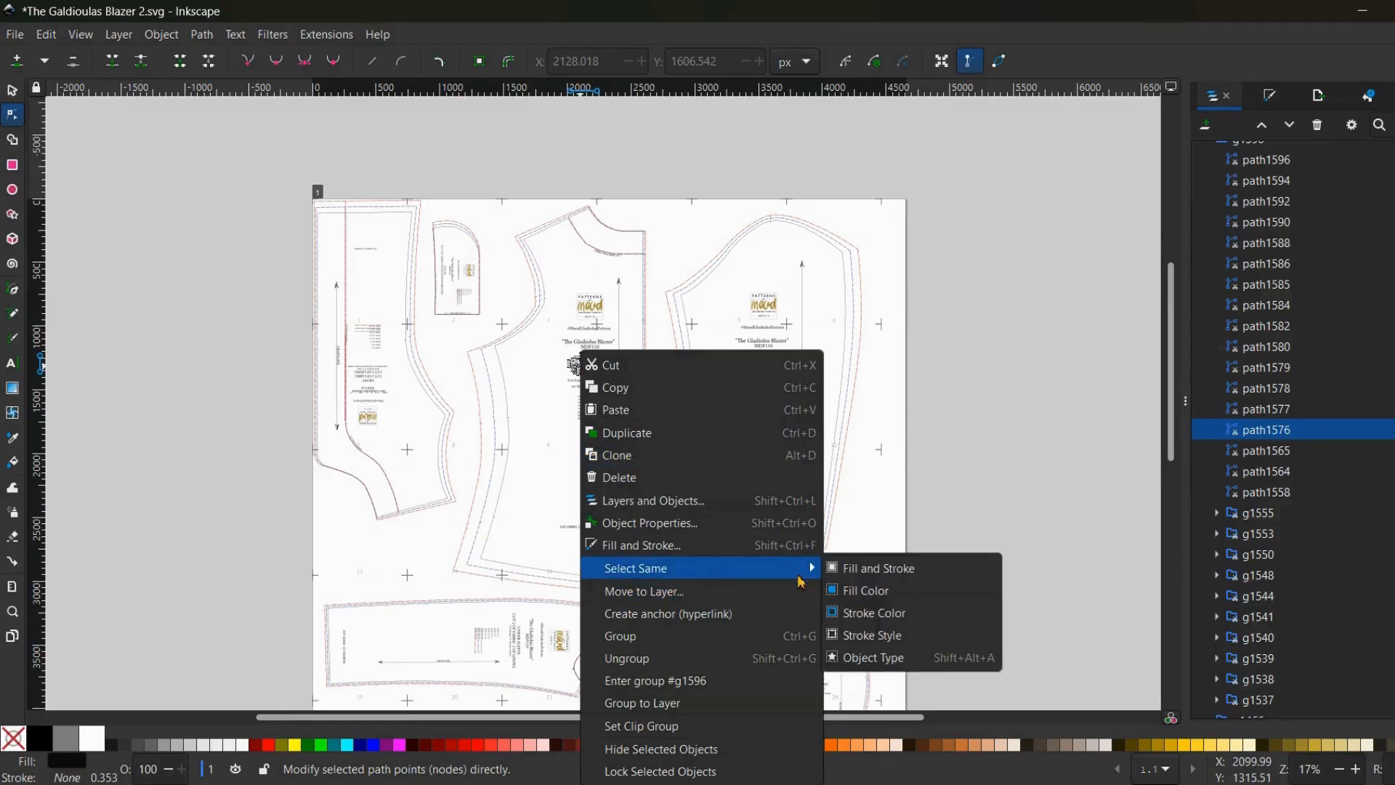
{"action": "left_click", "coordinate": [892, 636]}
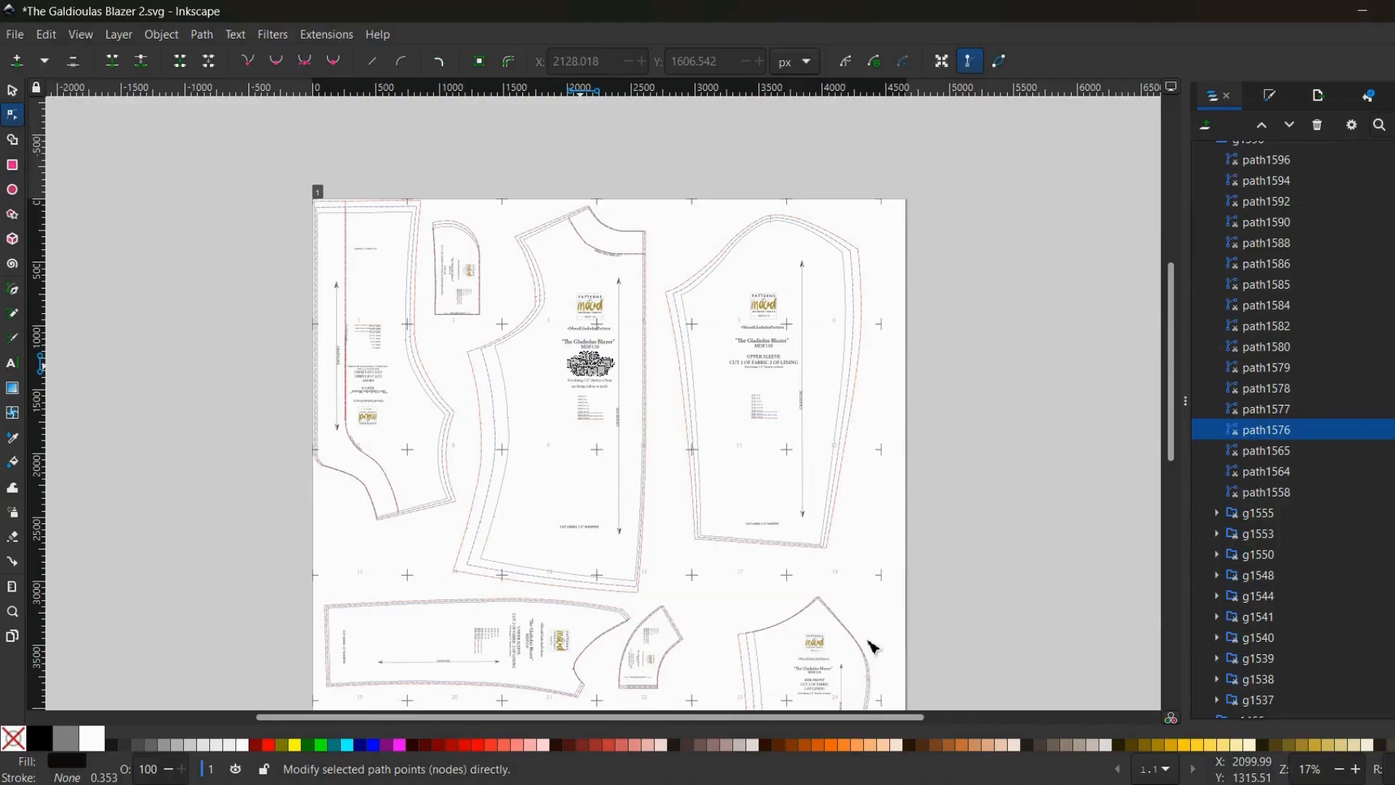
{"action": "scroll", "coordinate": [860, 499], "scroll_direction": "down", "scroll_amount": 2}
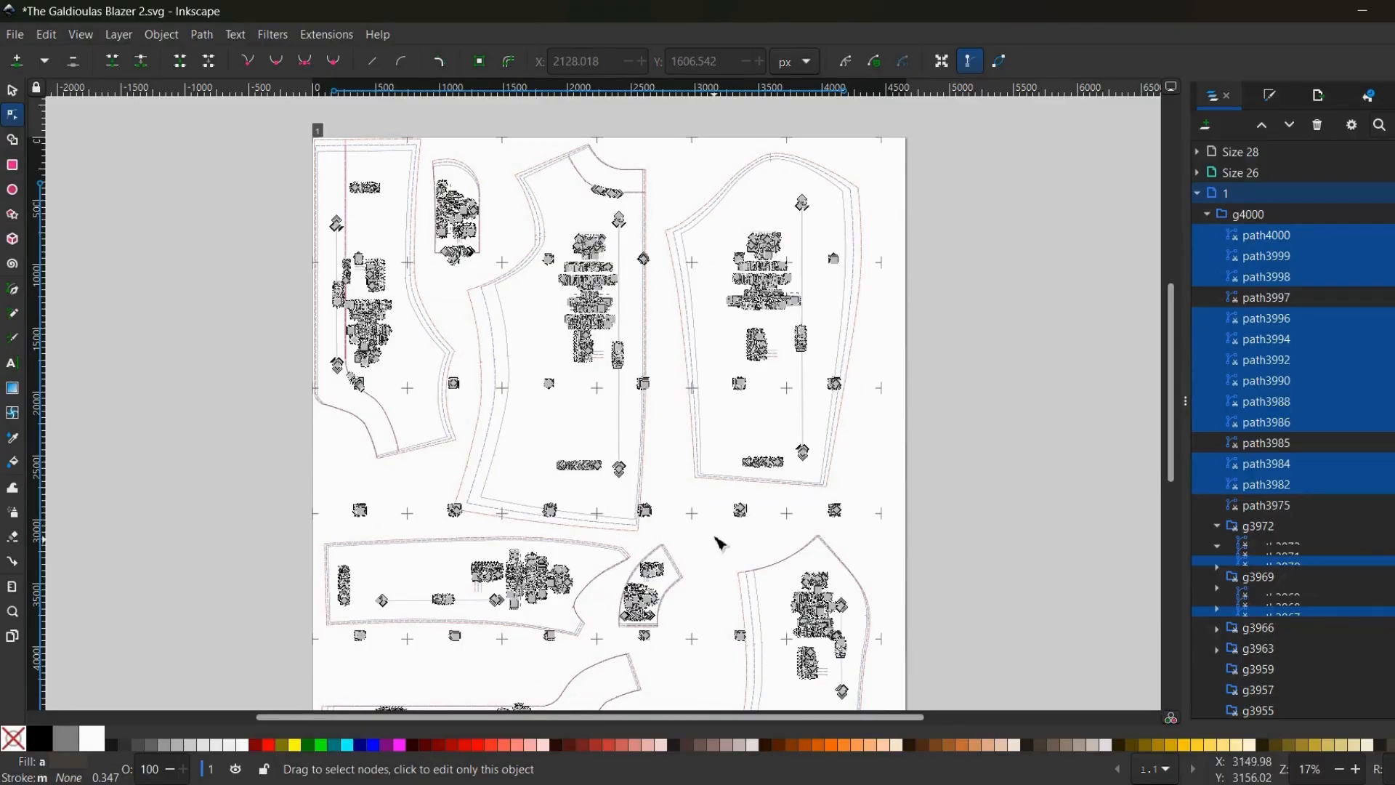
{"action": "left_click", "coordinate": [601, 298]}
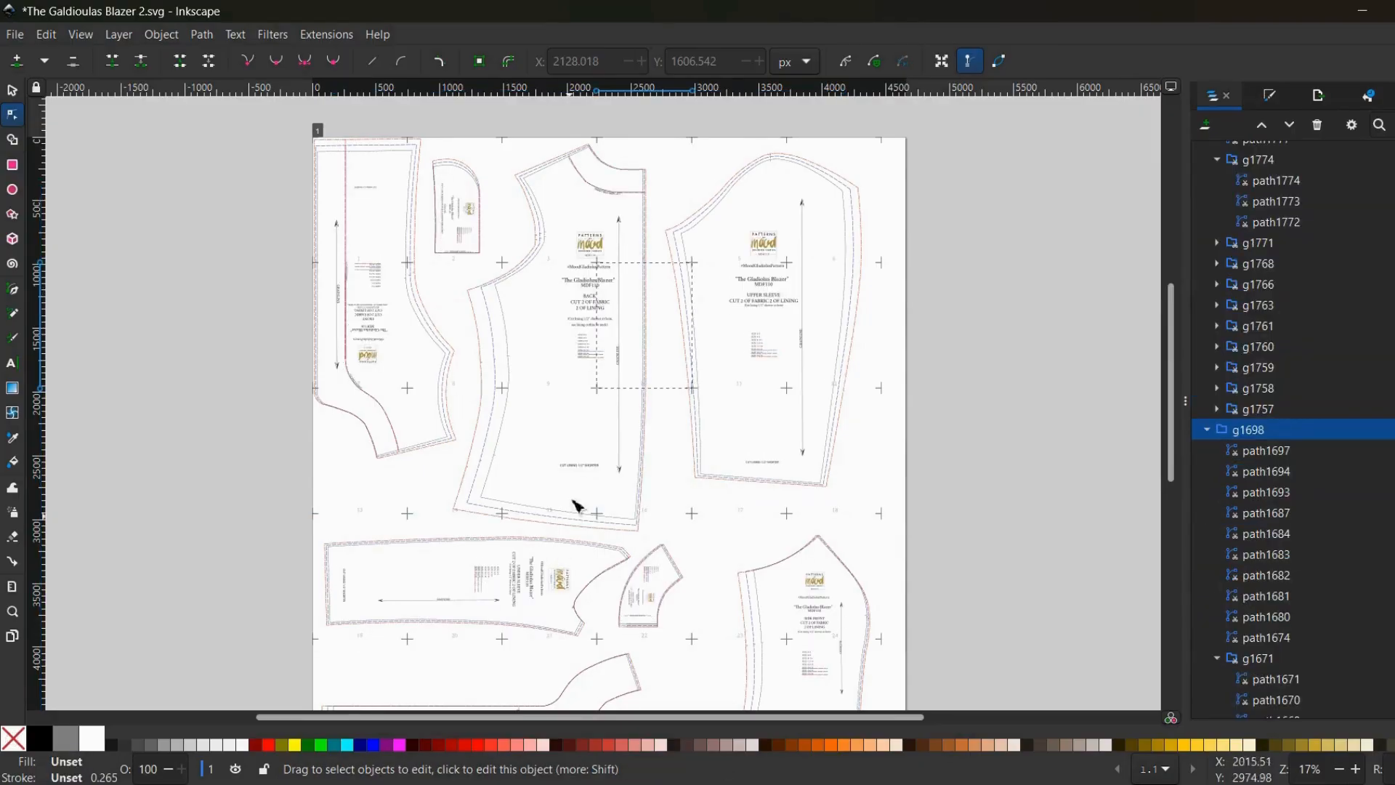
{"action": "left_click", "coordinate": [569, 446]}
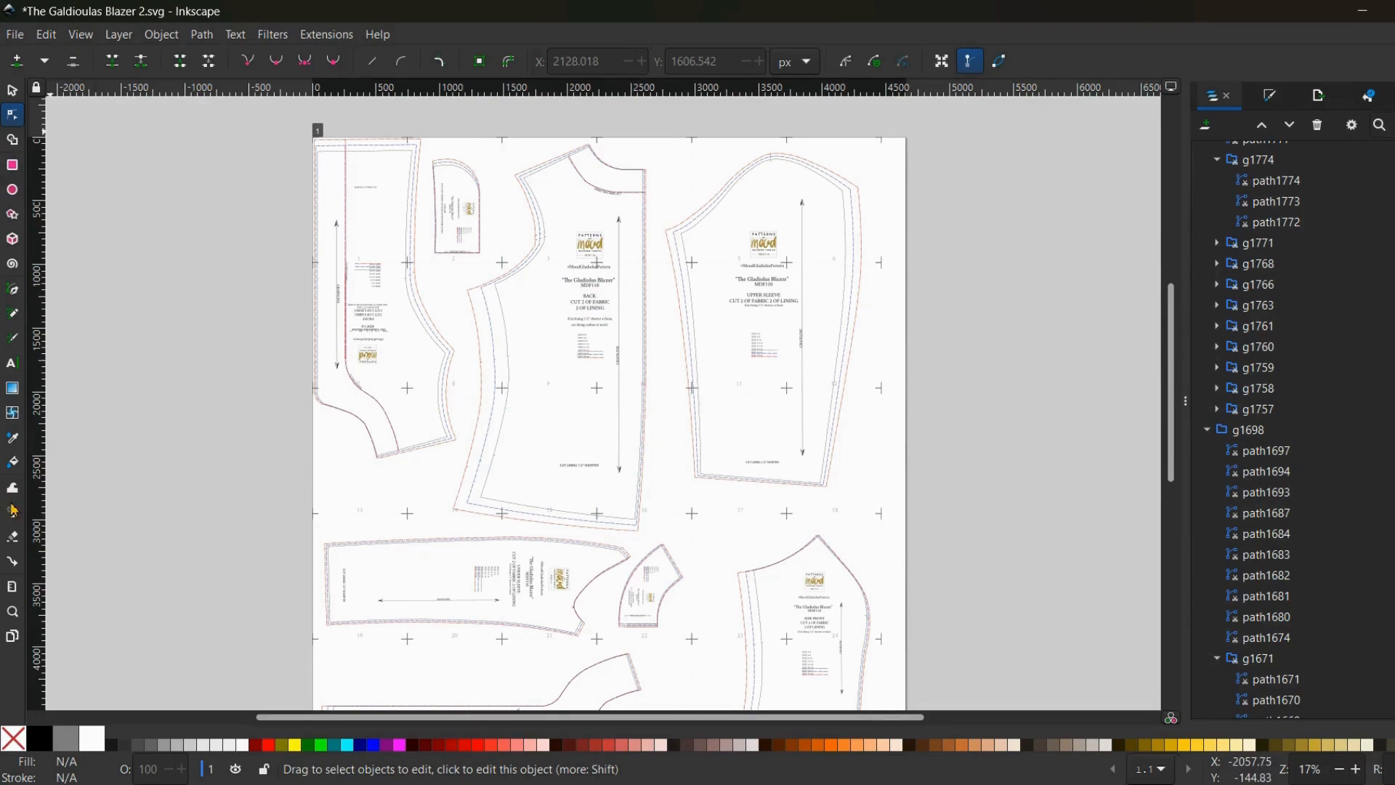
- Delete the line under SIZE 20/22 in the back piece's legend along with every object sharing its stroke style
{"action": "left_click", "coordinate": [12, 612]}
{"action": "left_click_drag", "start_coordinate": [539, 327], "coordinate": [699, 427]}
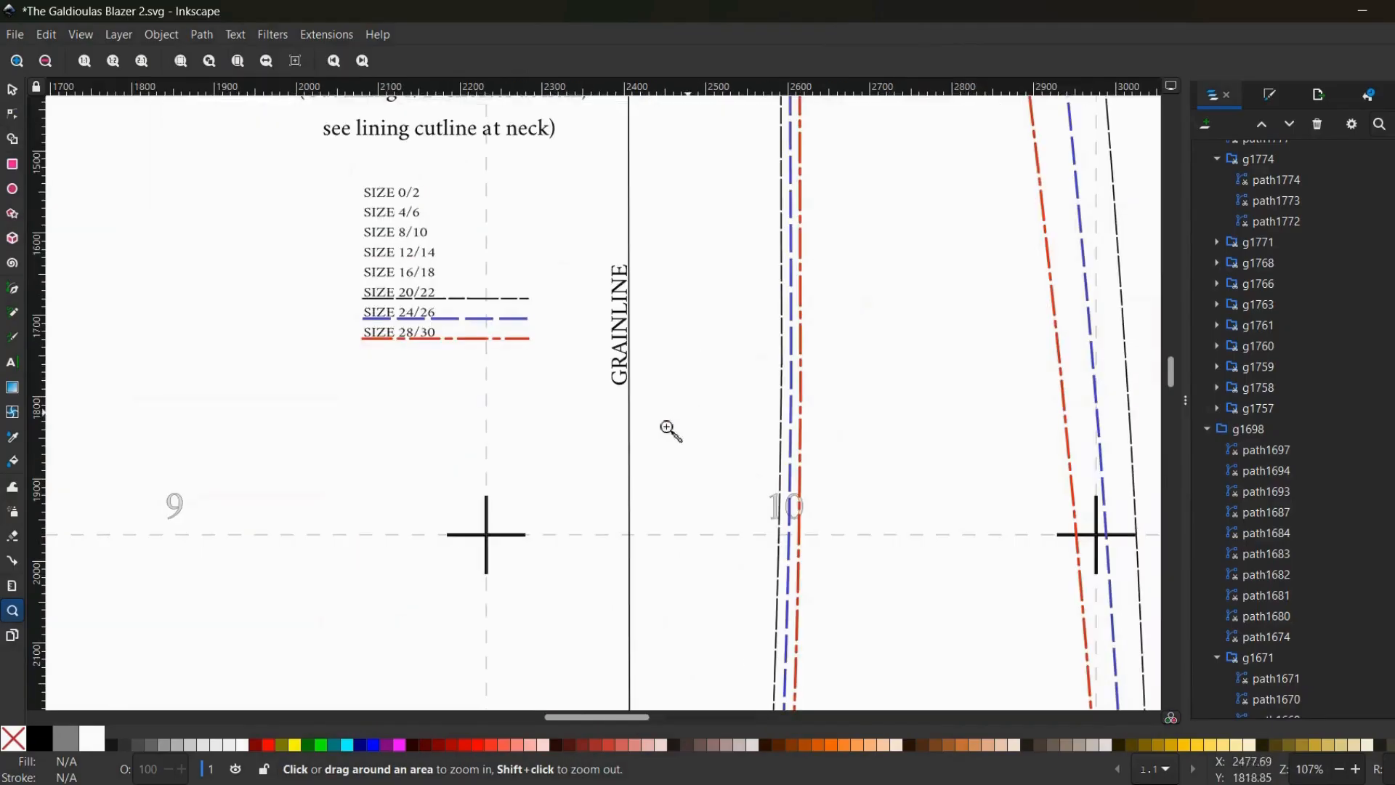
{"action": "left_click", "coordinate": [13, 115]}
{"action": "left_click", "coordinate": [455, 299]}
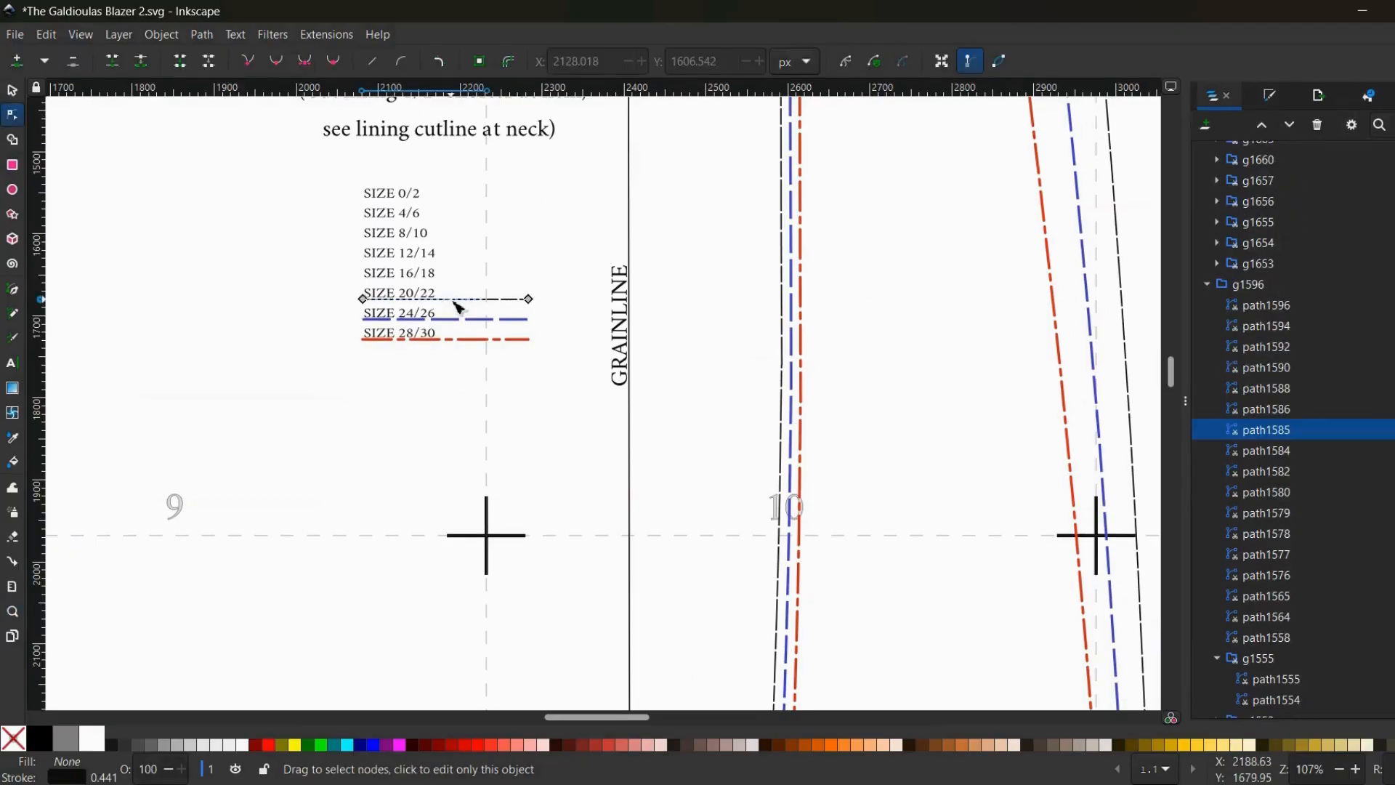
{"action": "right_click", "coordinate": [455, 306]}
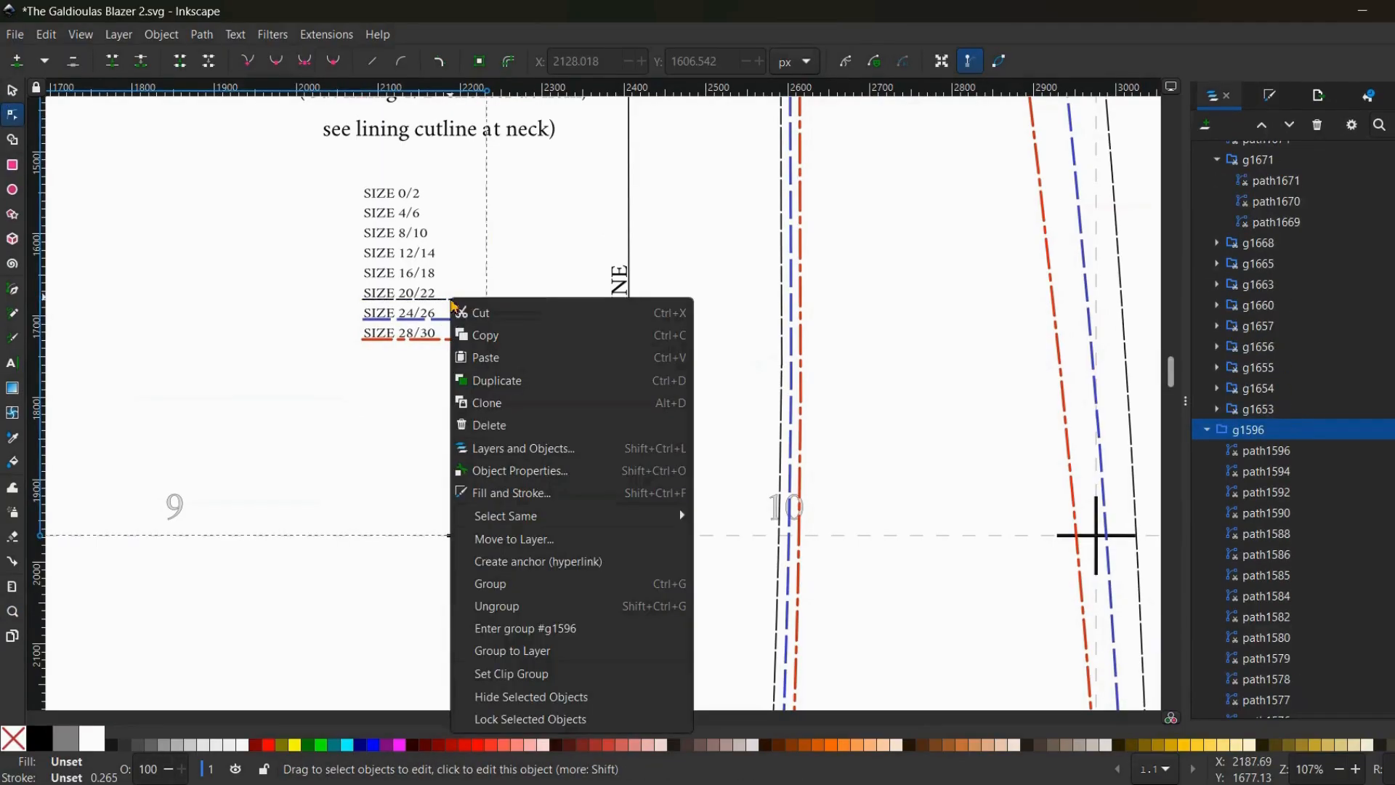
{"action": "left_click", "coordinate": [443, 305]}
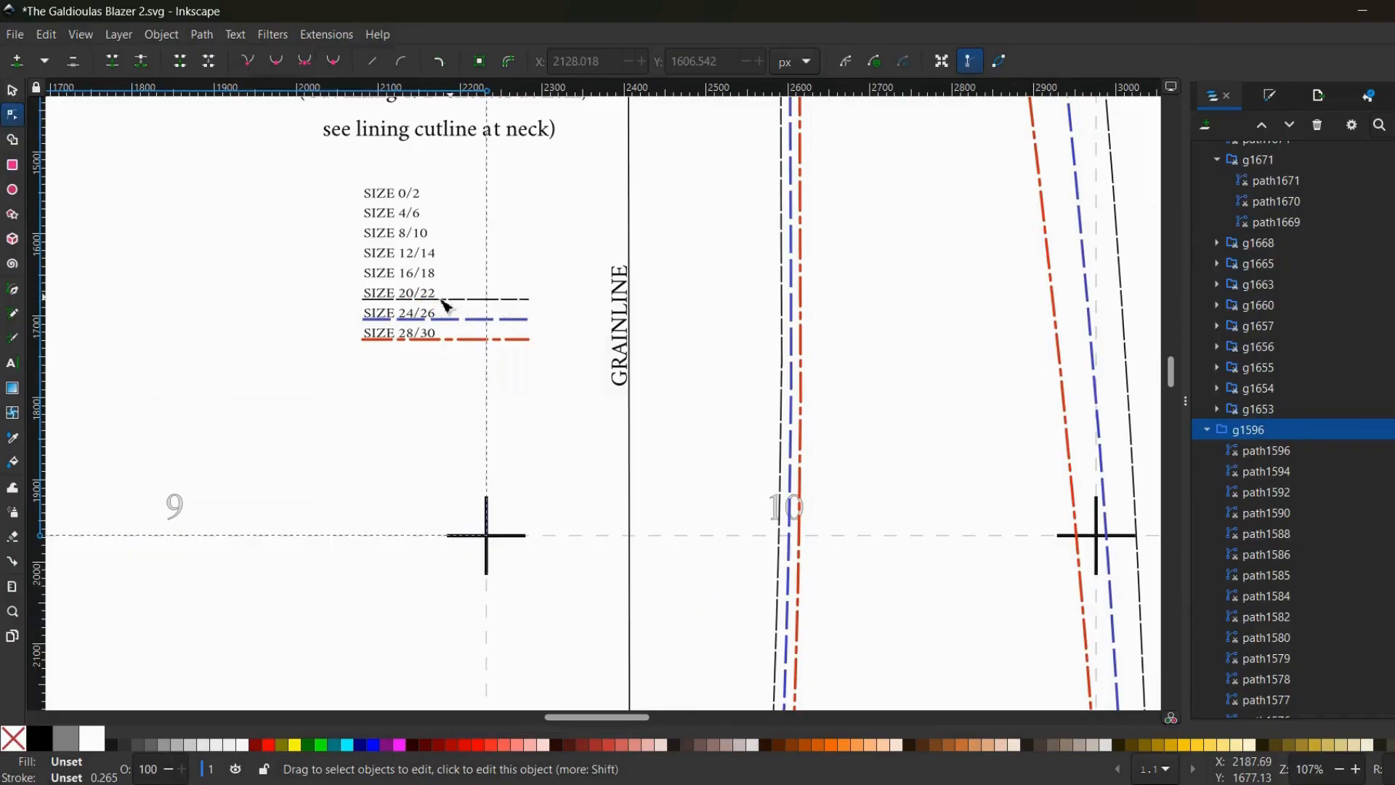
{"action": "left_click", "coordinate": [450, 311]}
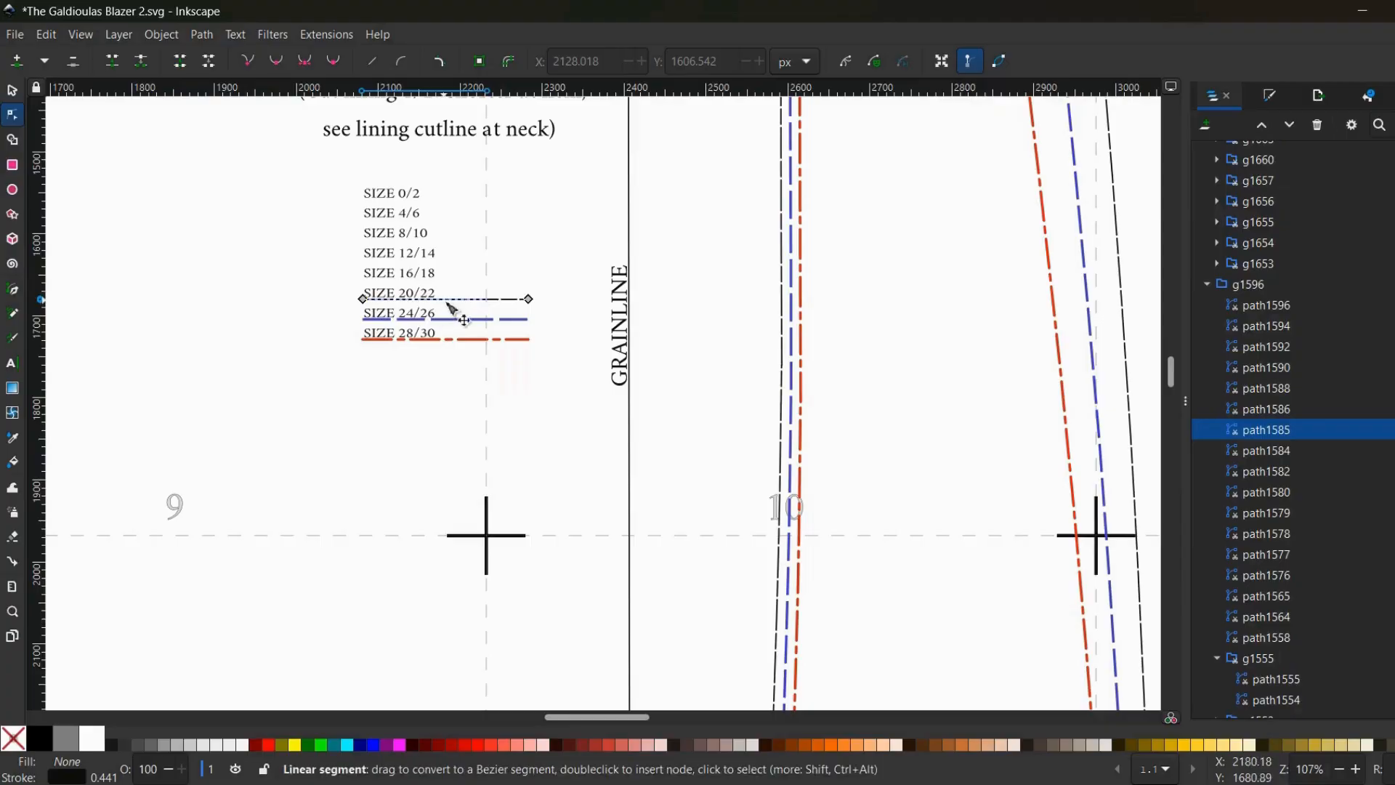
{"action": "left_click", "coordinate": [46, 36]}
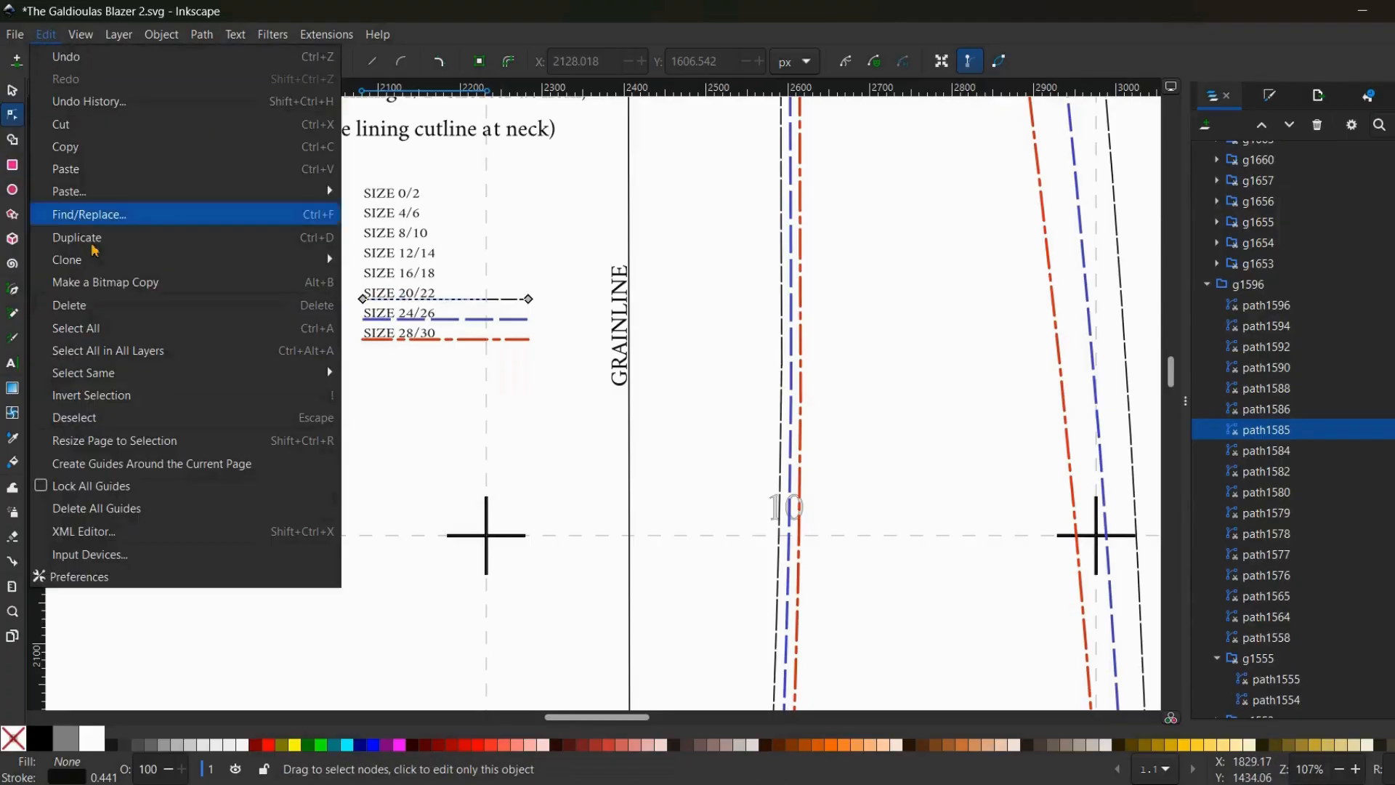
{"action": "mouse_move", "coordinate": [271, 374]}
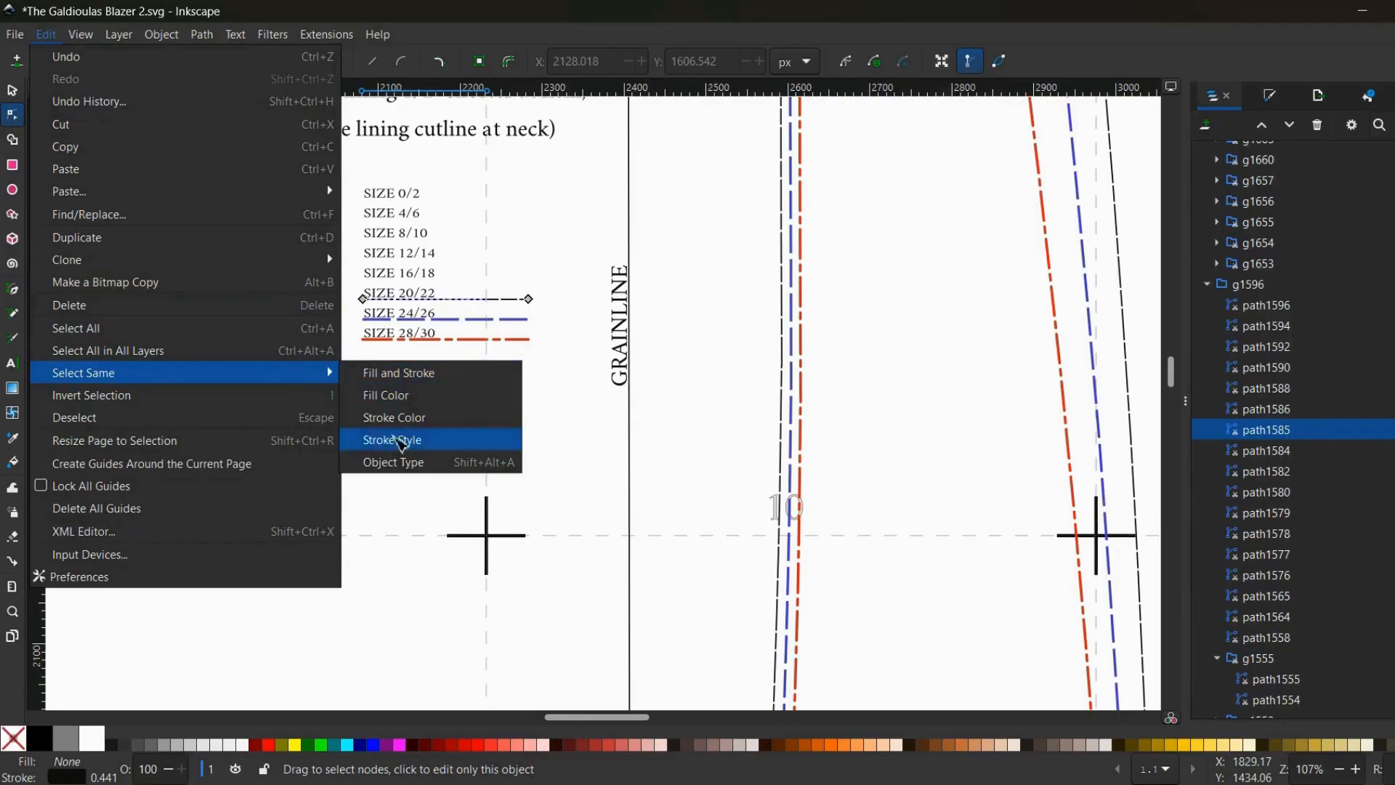
{"action": "left_click", "coordinate": [399, 440]}
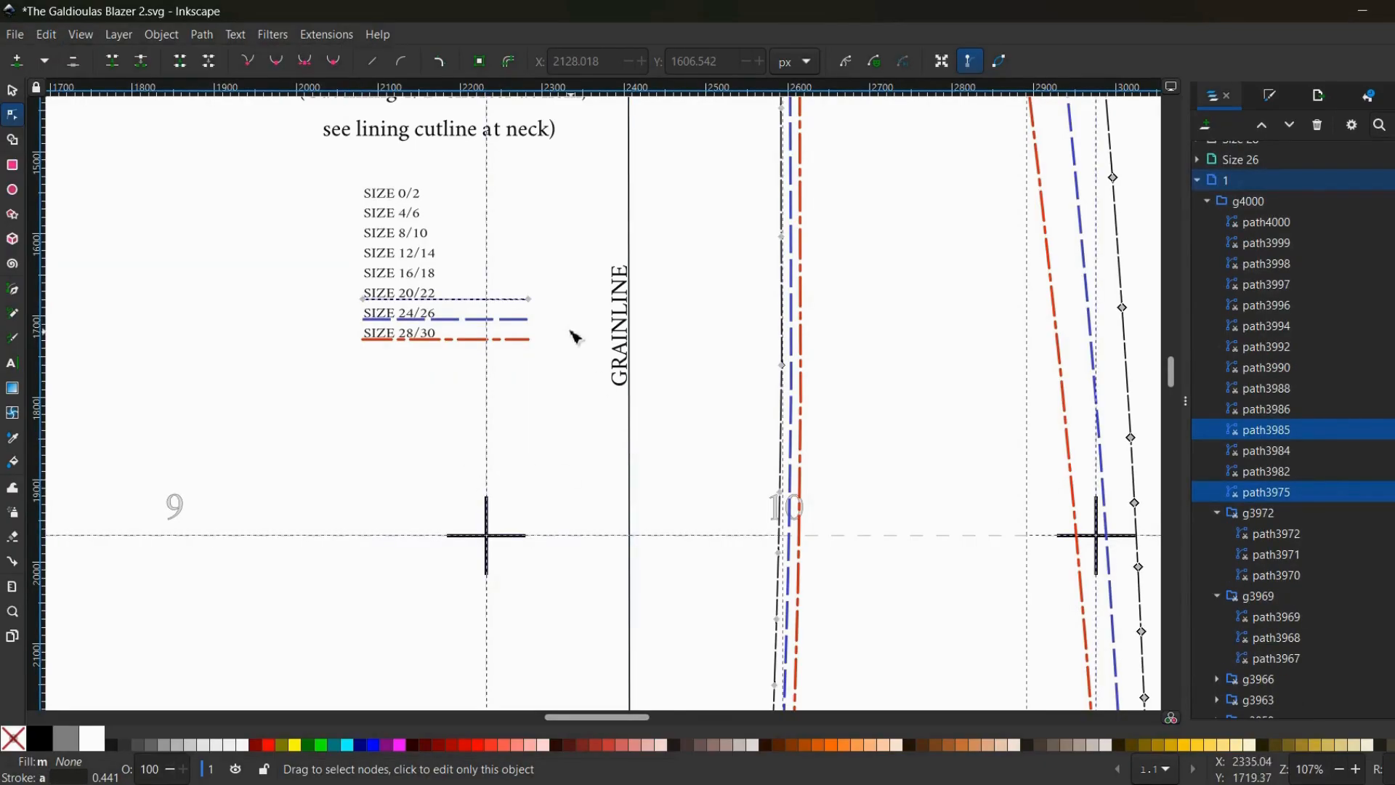
{"action": "right_click", "coordinate": [457, 300]}
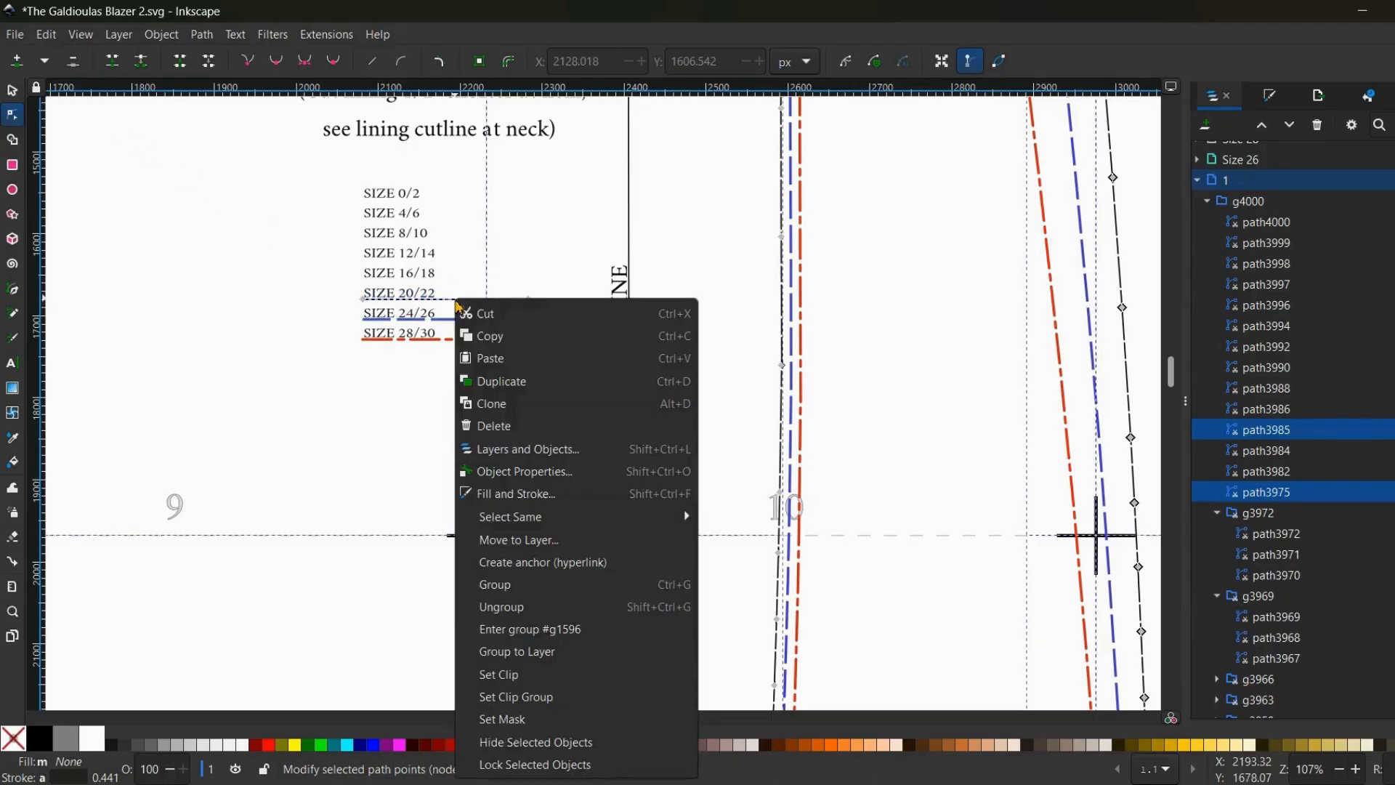
{"action": "left_click", "coordinate": [498, 431]}
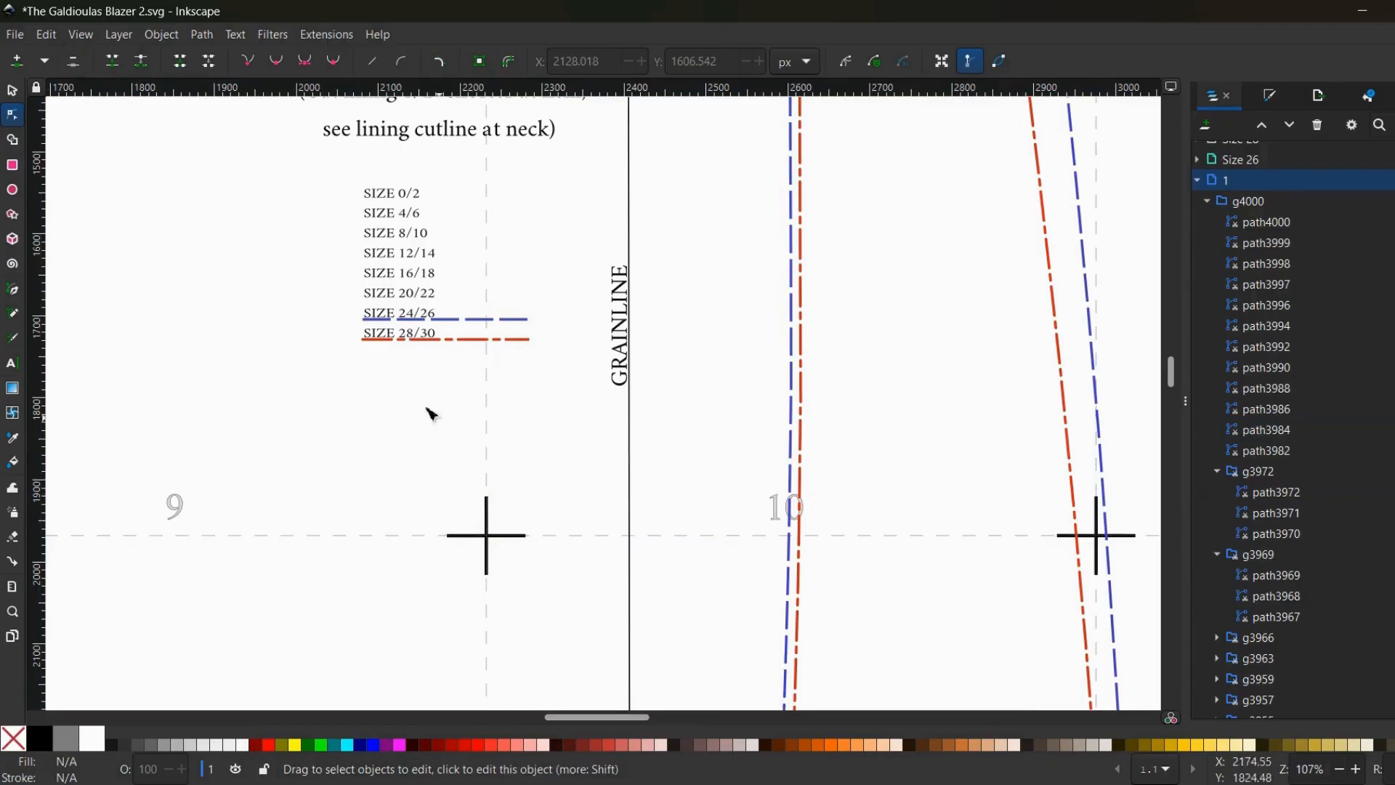
- Delete the labels SIZE 0/2, 4/6, 8/10, 12/14, 16/18 and 20/22 from the back piece's legend
{"action": "left_click", "coordinate": [13, 90]}
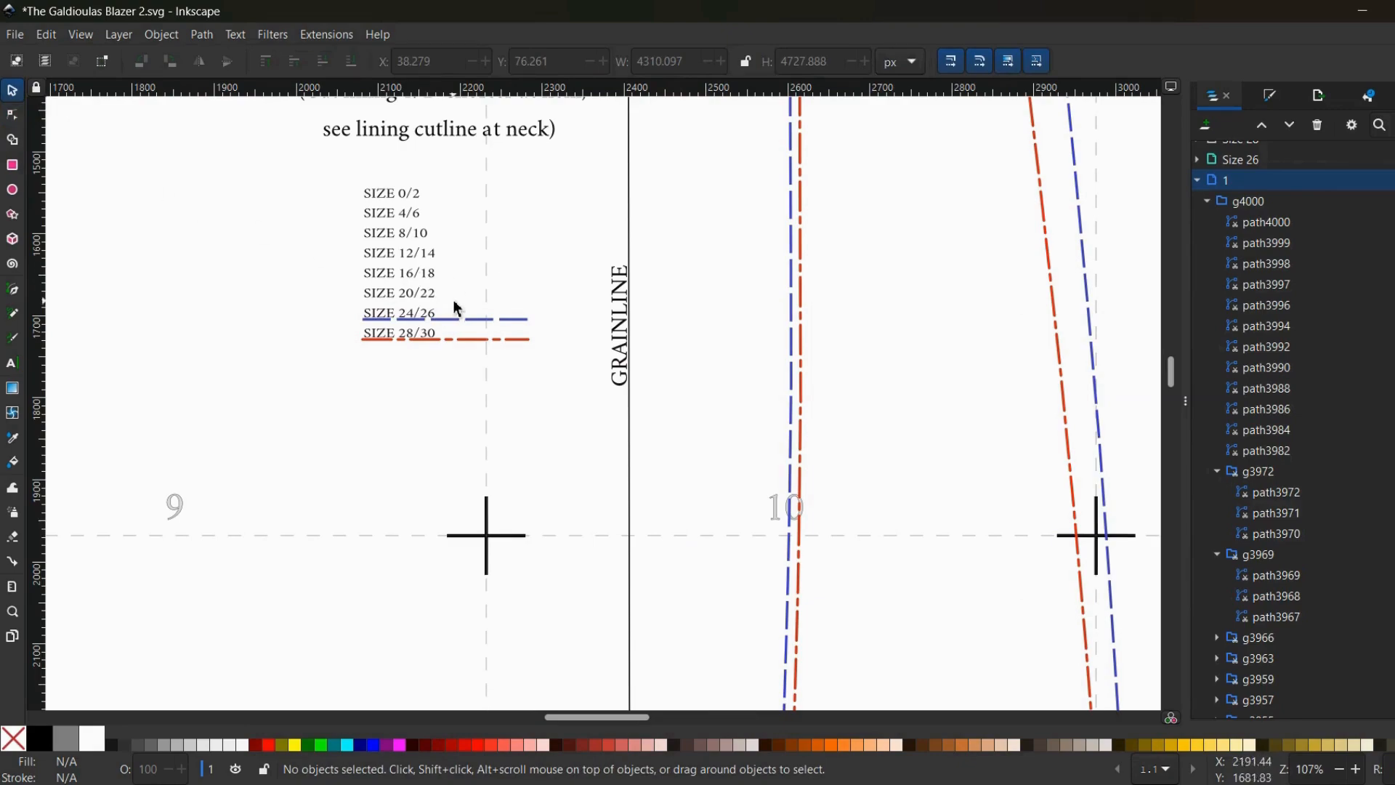
{"action": "left_click_drag", "start_coordinate": [456, 306], "coordinate": [332, 167]}
{"action": "left_click", "coordinate": [389, 218]}
{"action": "left_click", "coordinate": [392, 216]}
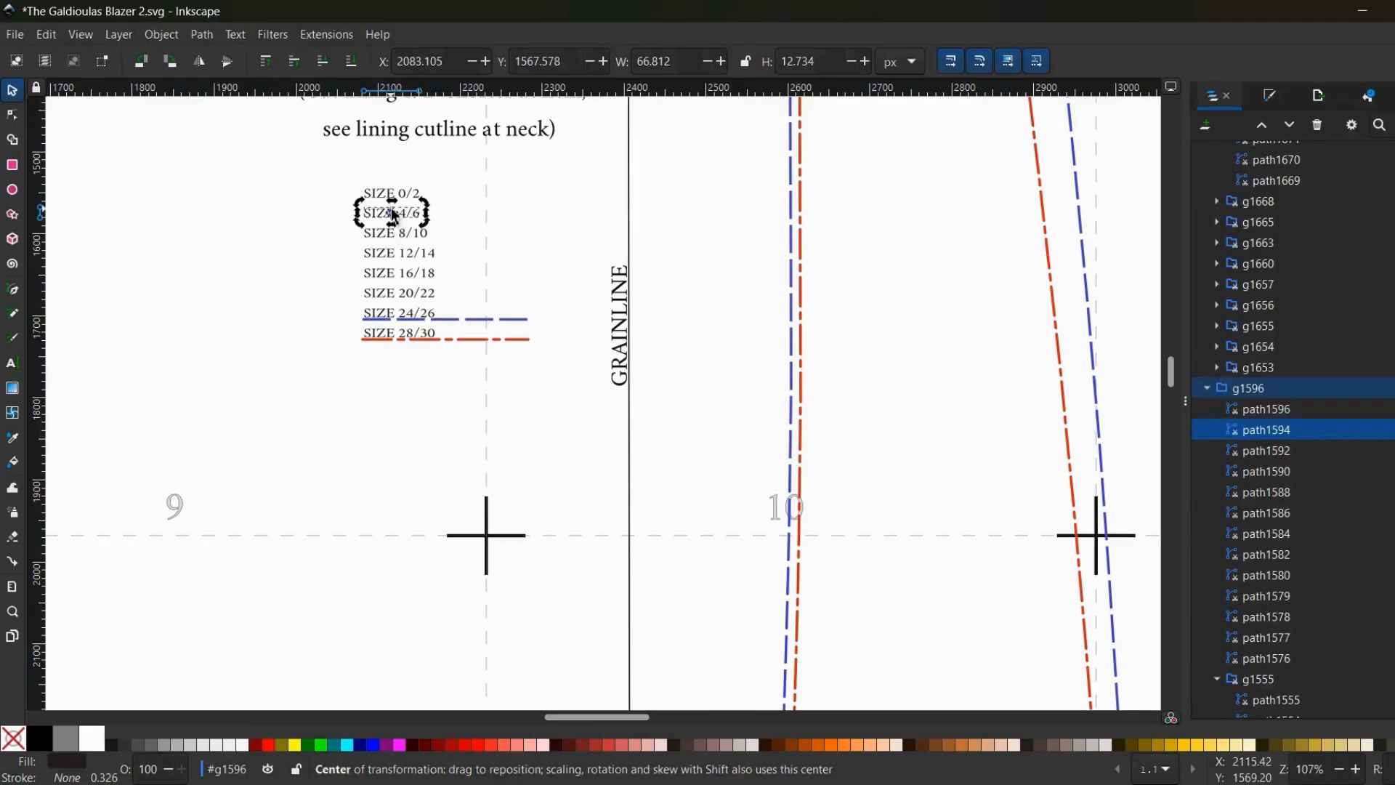
{"action": "left_click", "coordinate": [455, 306]}
{"action": "left_click_drag", "start_coordinate": [454, 299], "coordinate": [342, 183]}
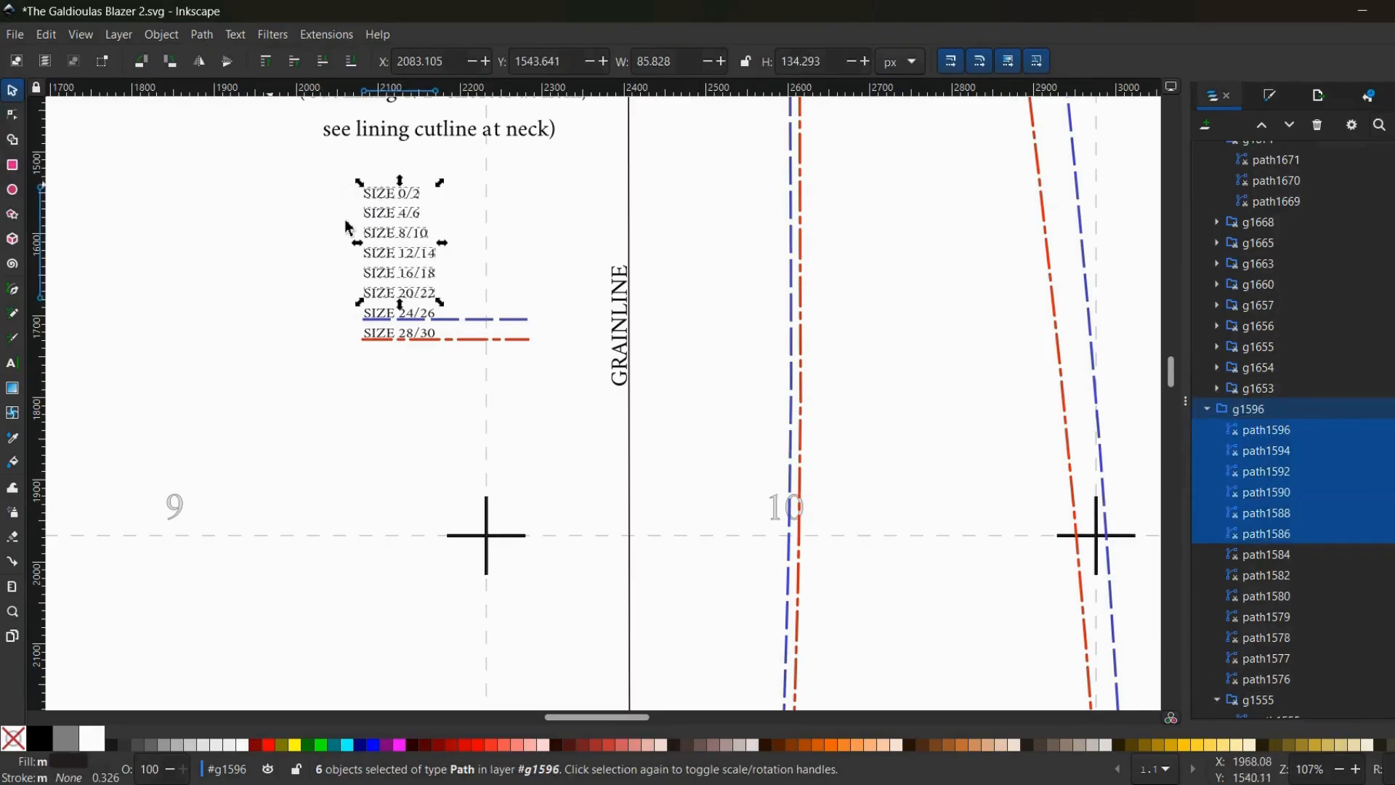
{"action": "right_click", "coordinate": [391, 248]}
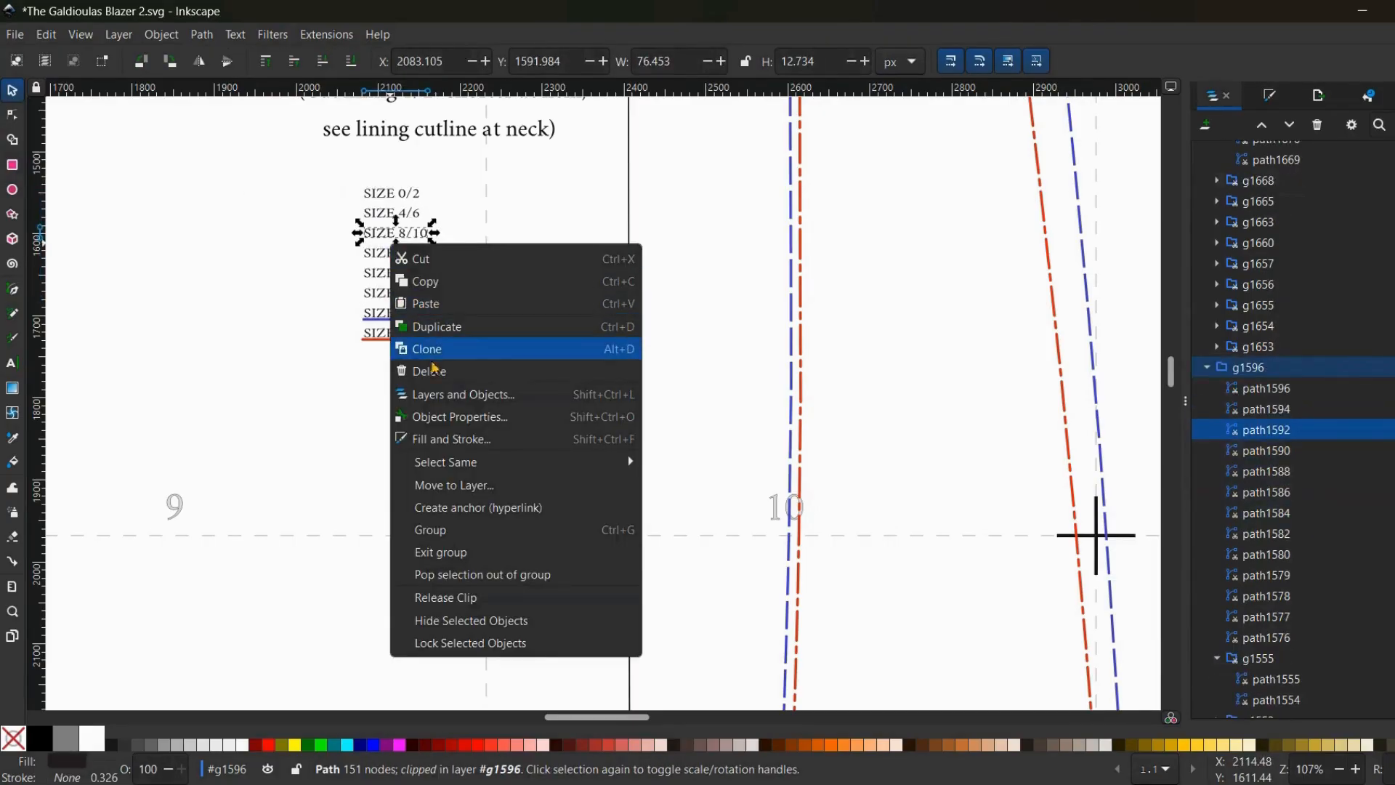
{"action": "key", "text": "Escape"}
{"action": "key", "text": "Delete"}
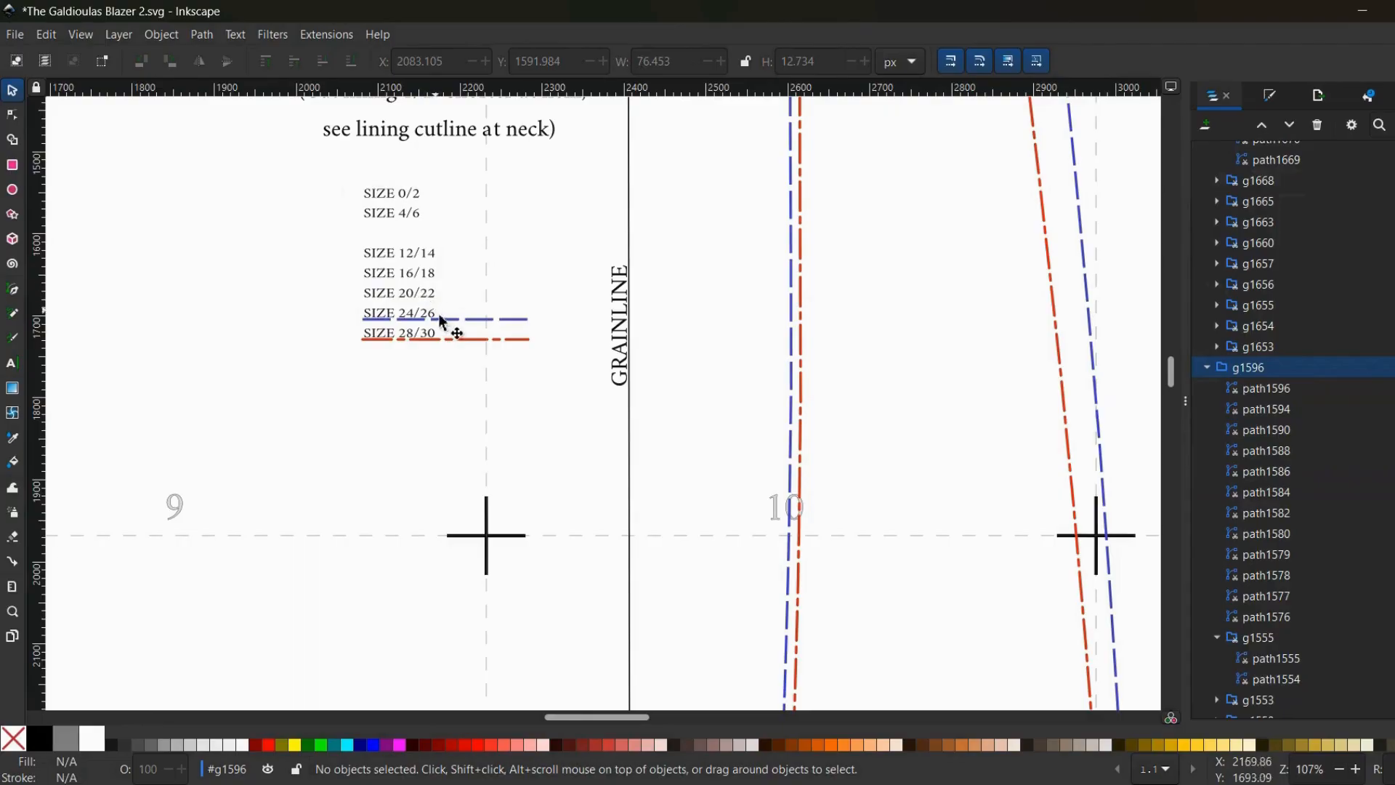
{"action": "left_click_drag", "start_coordinate": [452, 303], "coordinate": [324, 163]}
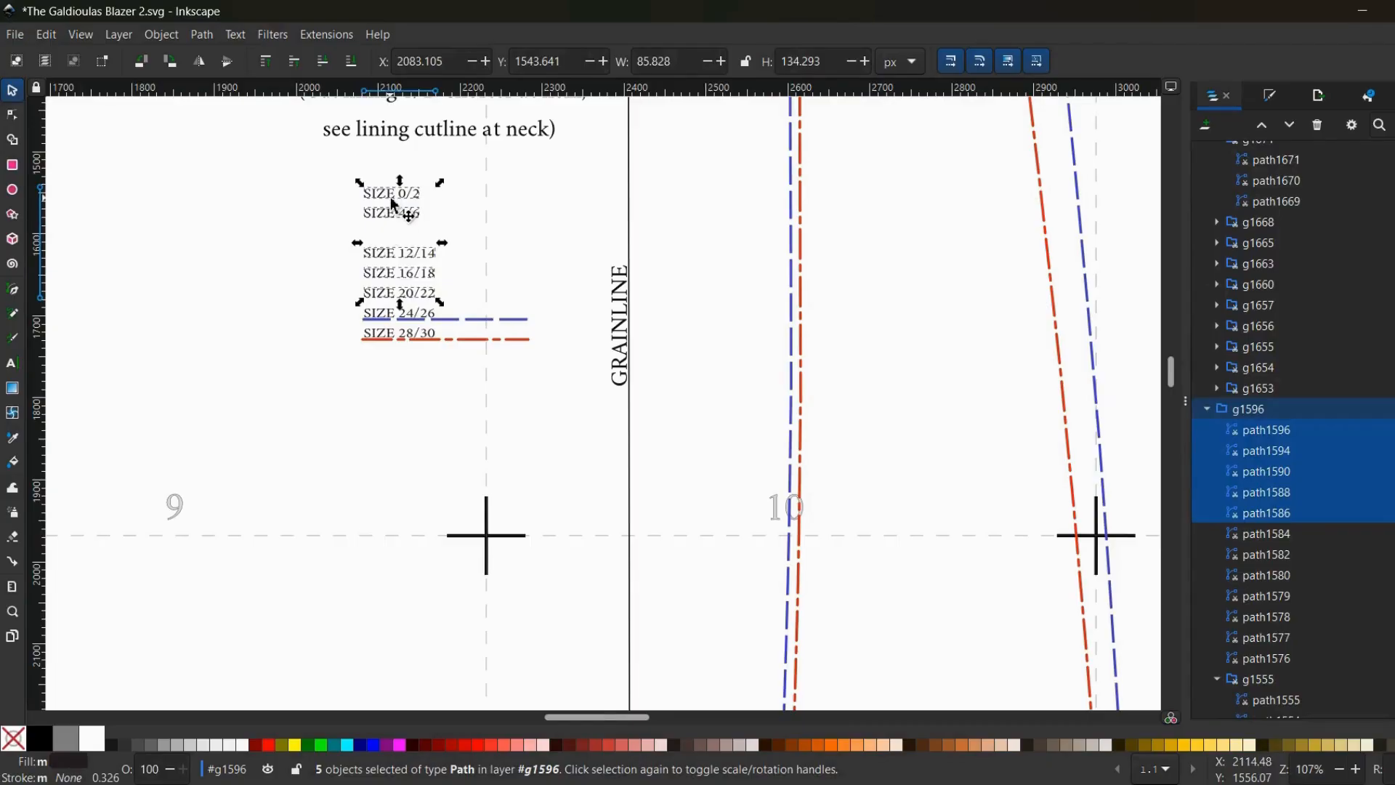
{"action": "right_click", "coordinate": [391, 199]}
{"action": "left_click", "coordinate": [429, 325]}
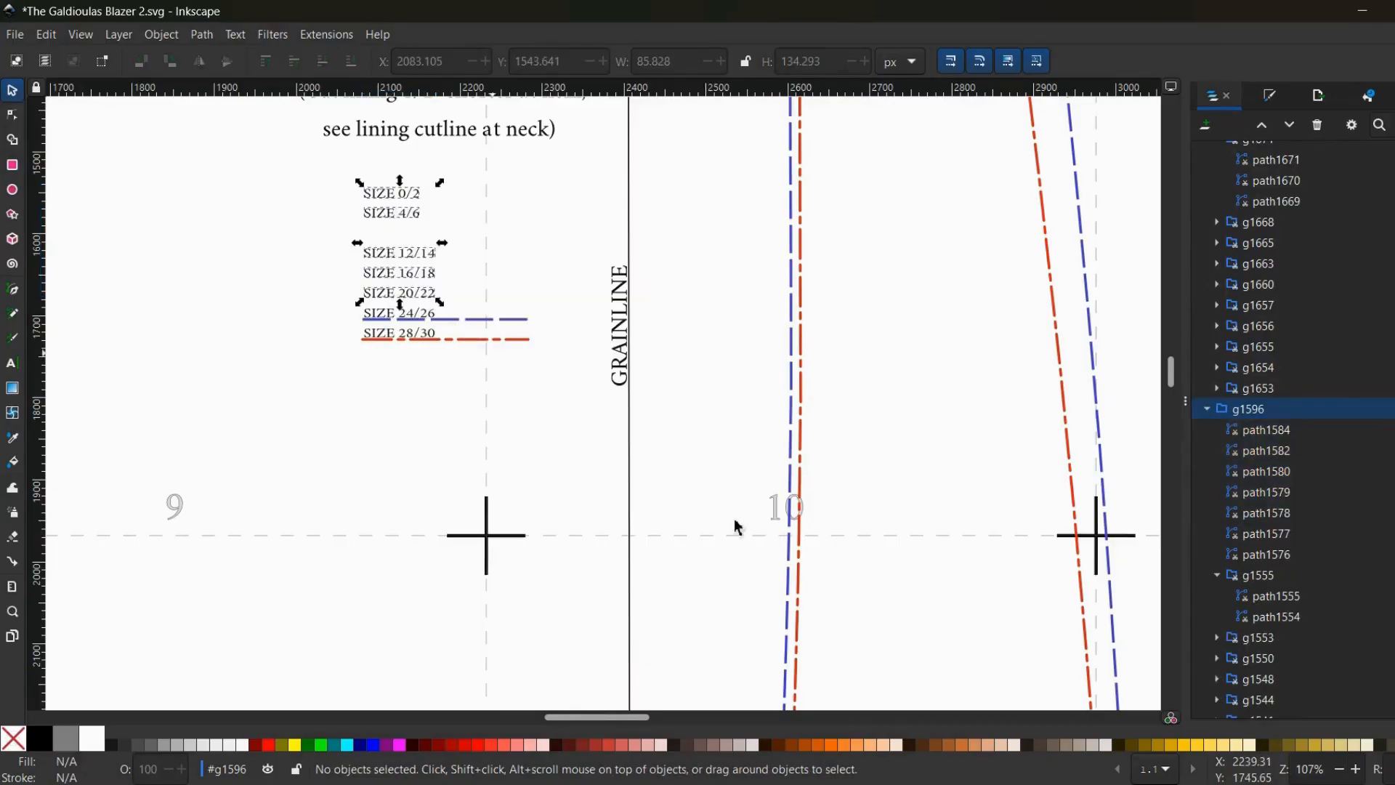
- Examine all pattern pieces across the whole page for the size lines that remain on them
{"action": "key", "text": "minus"}
{"action": "key", "text": "minus"}
{"action": "key", "text": "minus"}
{"action": "key", "text": "minus"}
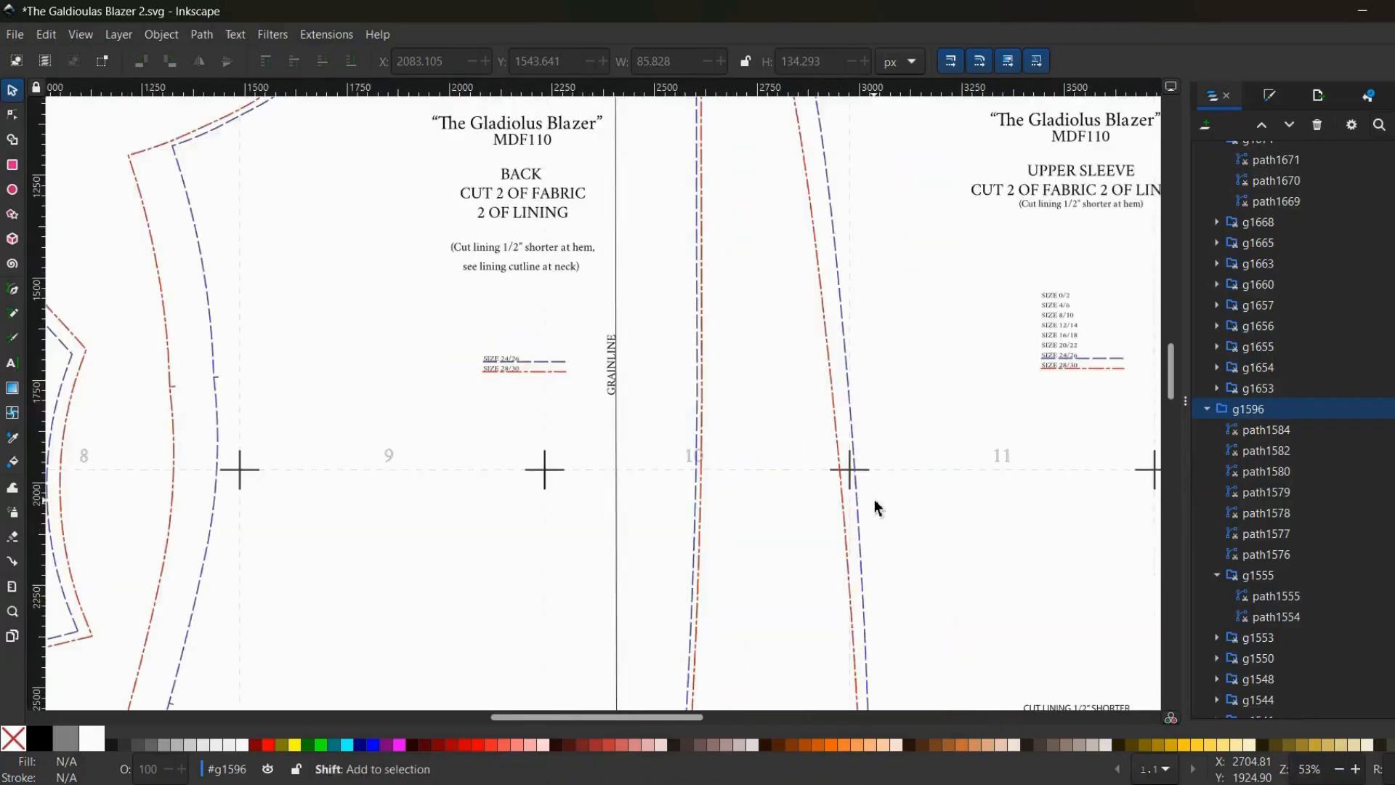
{"action": "key", "text": "minus"}
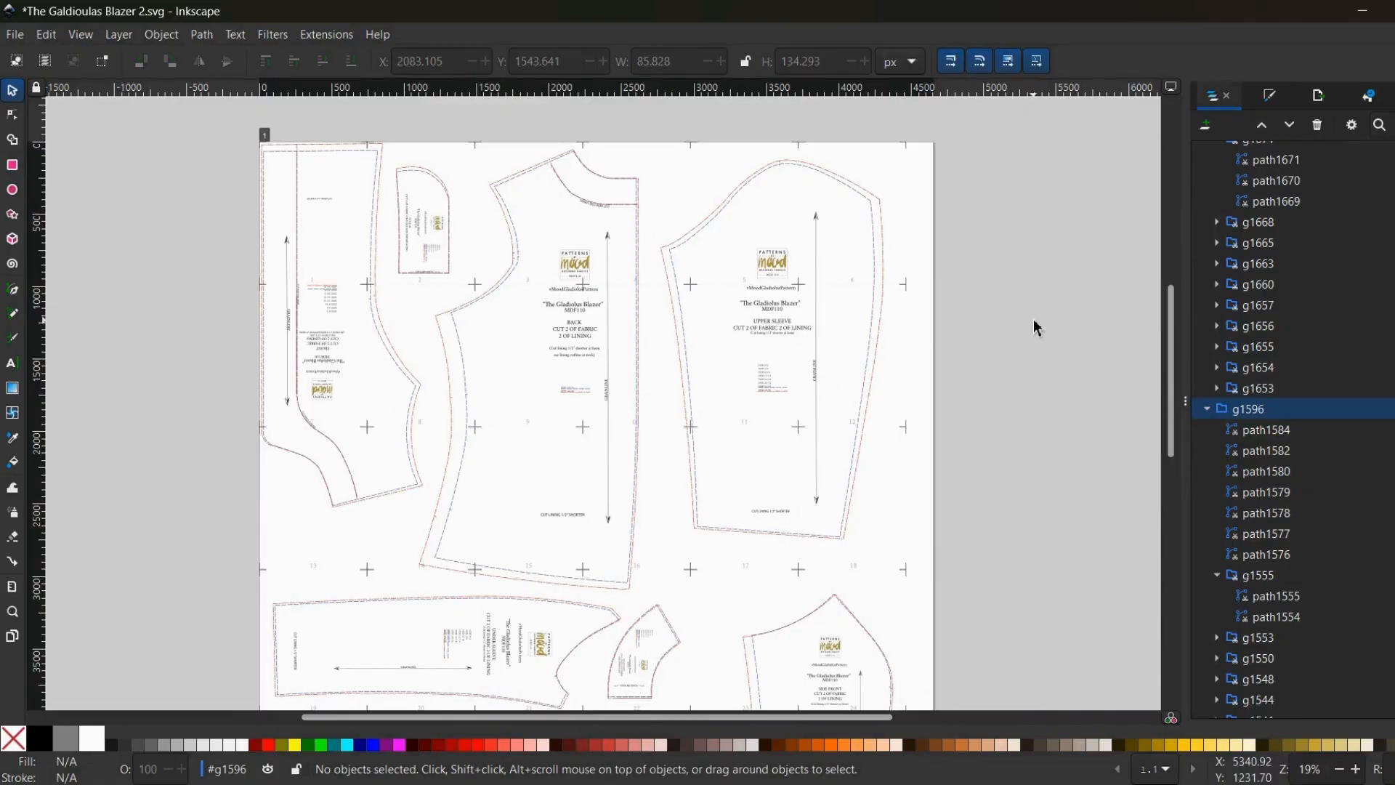
{"action": "scroll", "coordinate": [1033, 320], "scroll_direction": "down", "scroll_amount": 5}
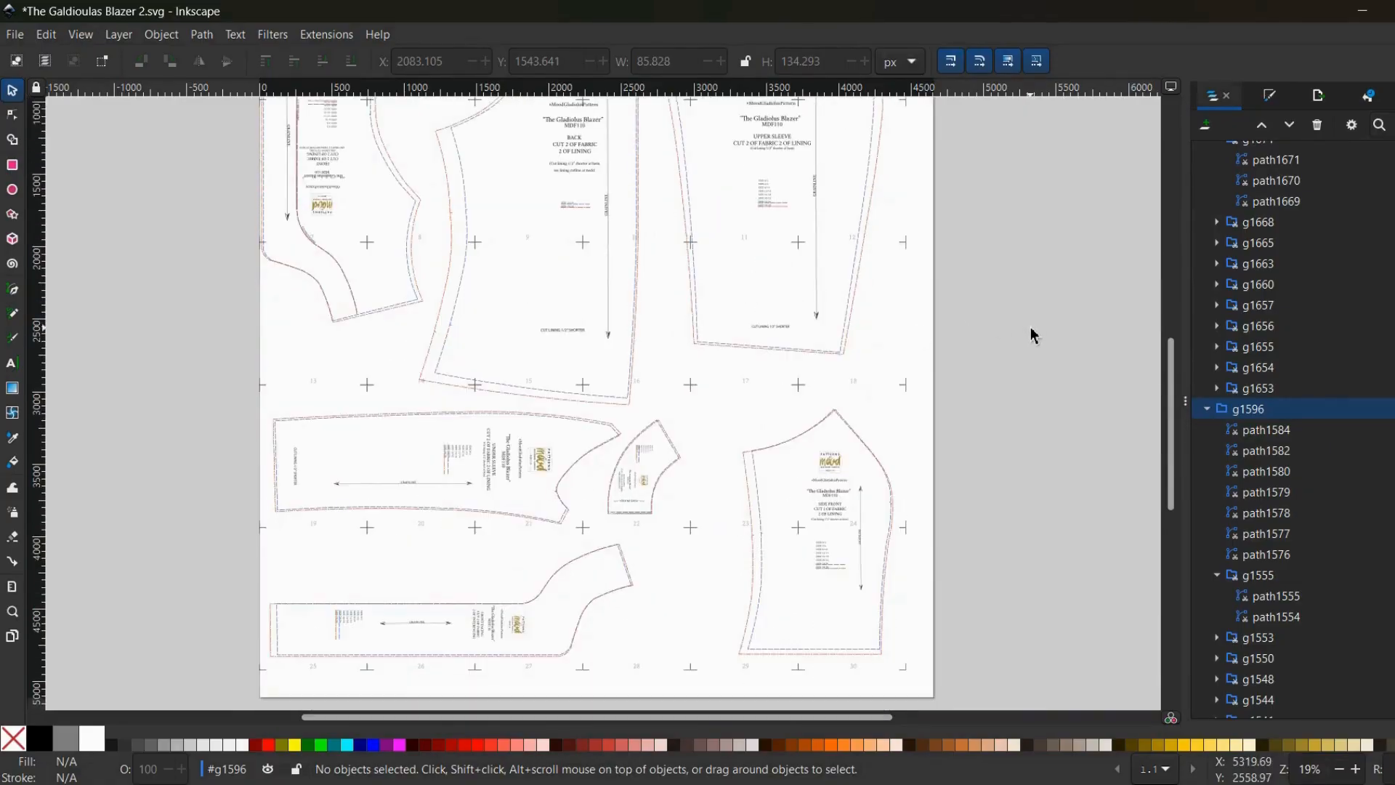
{"action": "scroll", "coordinate": [1030, 328], "scroll_direction": "up", "scroll_amount": 3}
{"action": "scroll", "coordinate": [1033, 335], "scroll_direction": "up", "scroll_amount": 2}
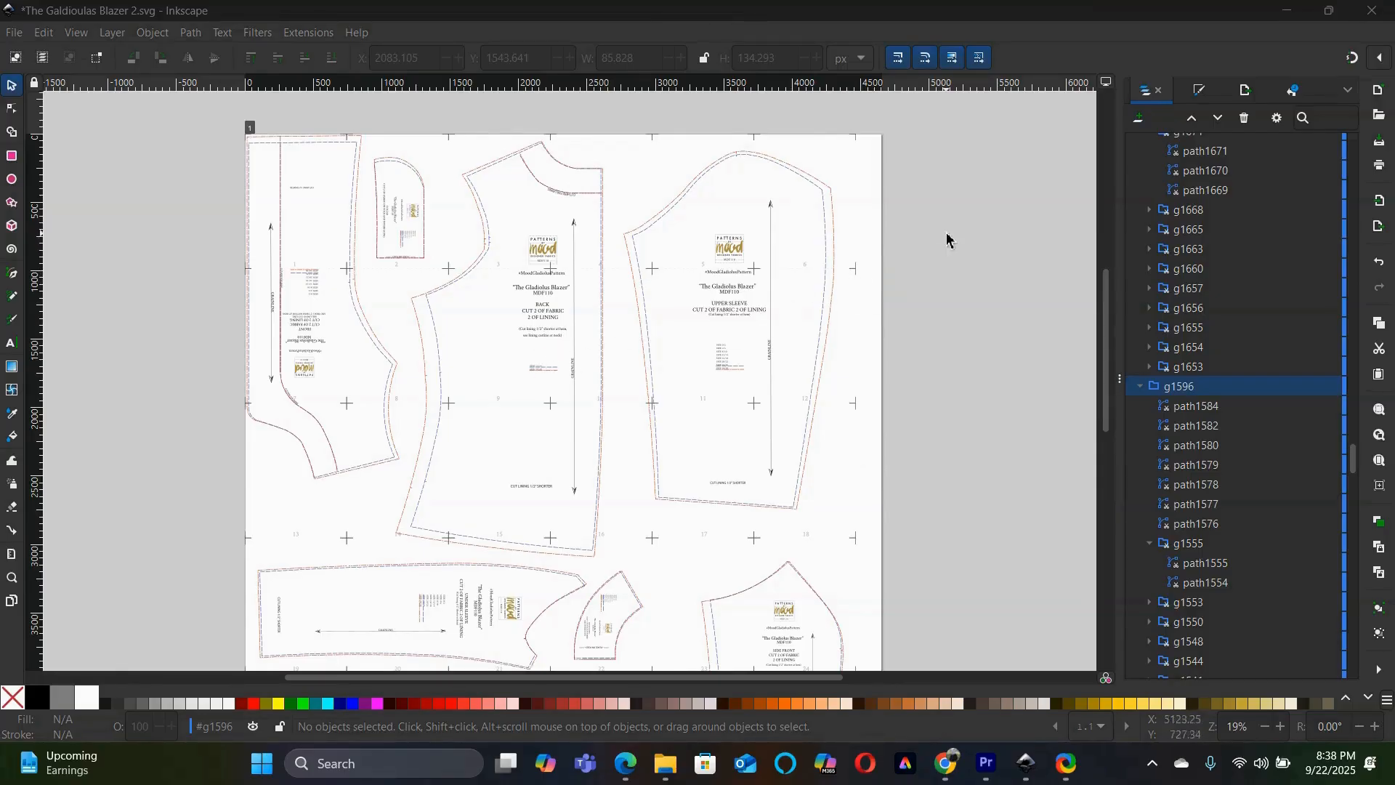
- Add a new layer named Text, positioned above the current one
{"action": "left_click", "coordinate": [151, 187]}
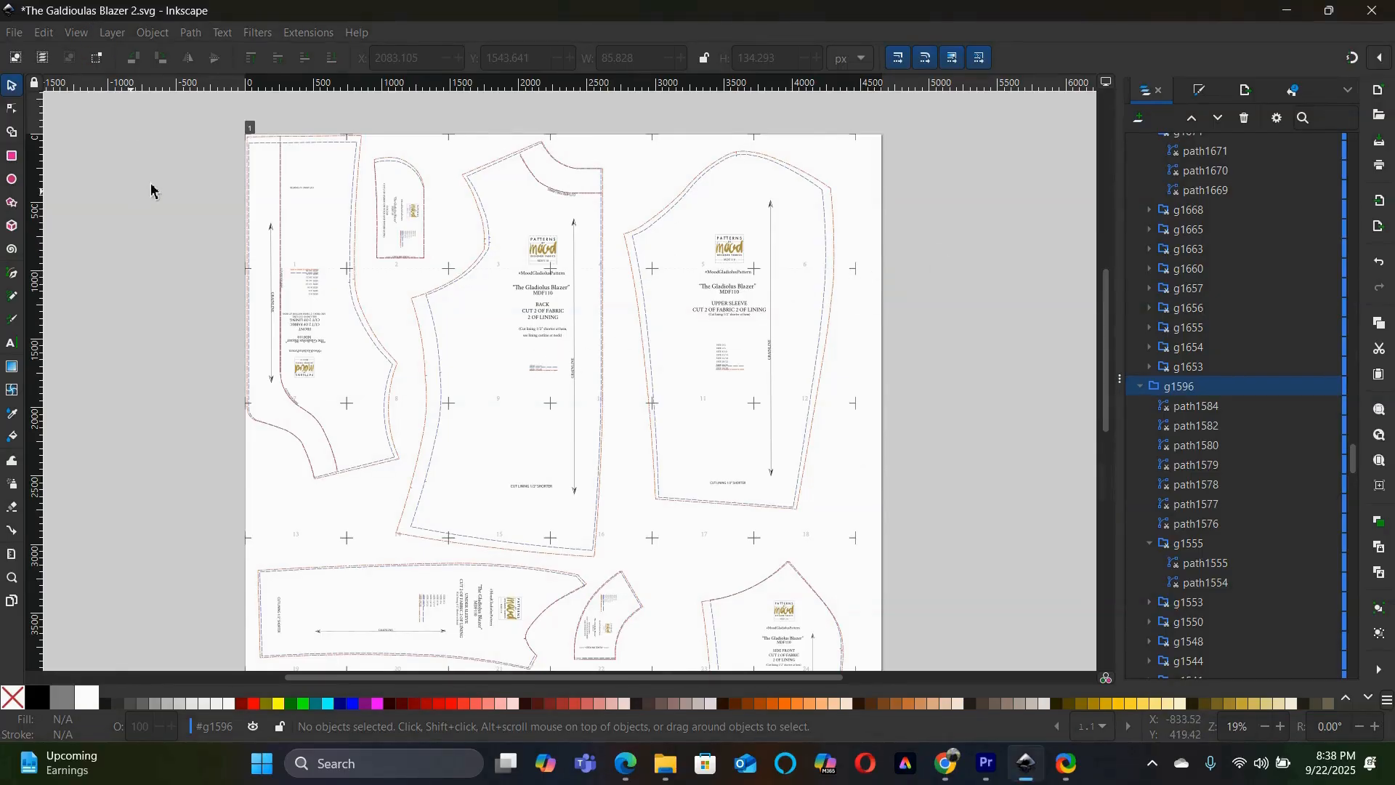
{"action": "left_click", "coordinate": [115, 34]}
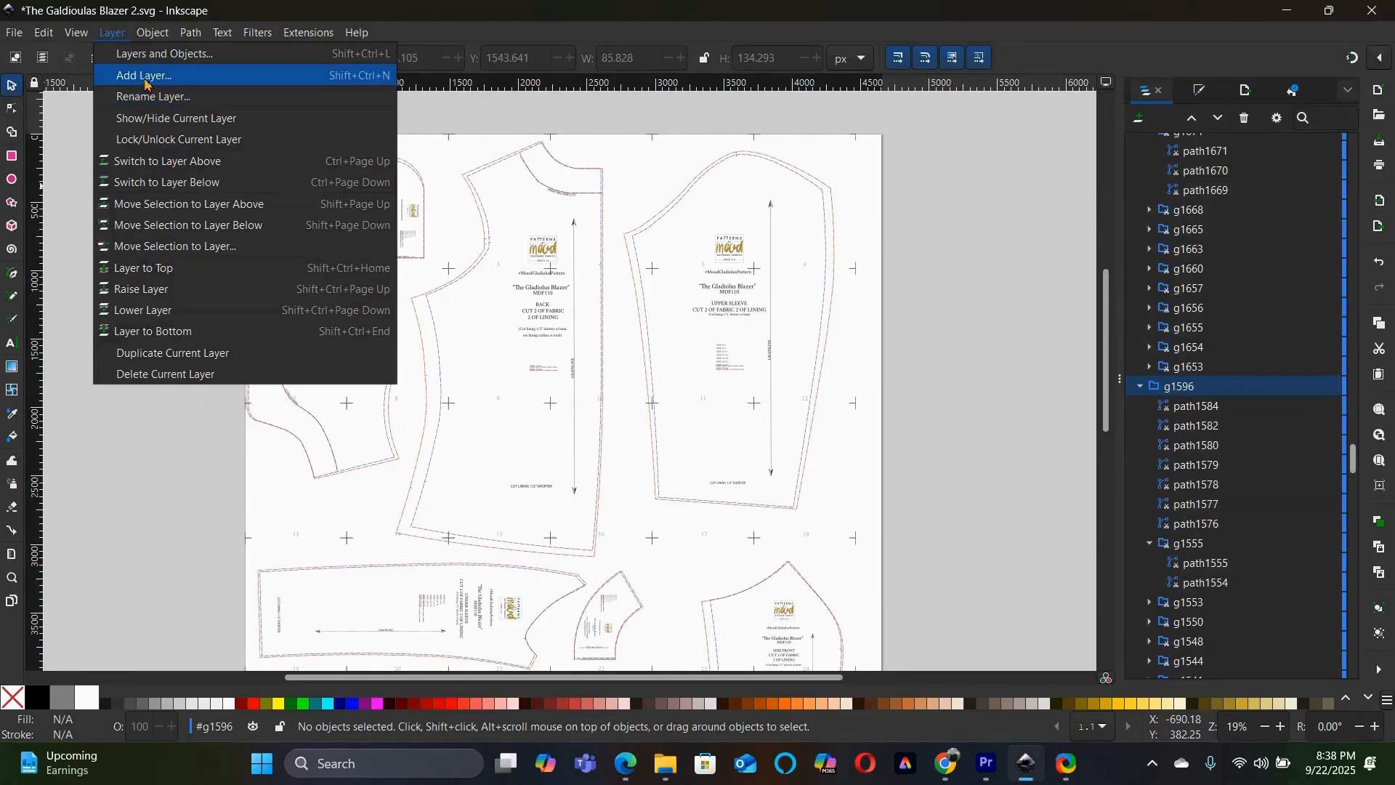
{"action": "left_click", "coordinate": [144, 71]}
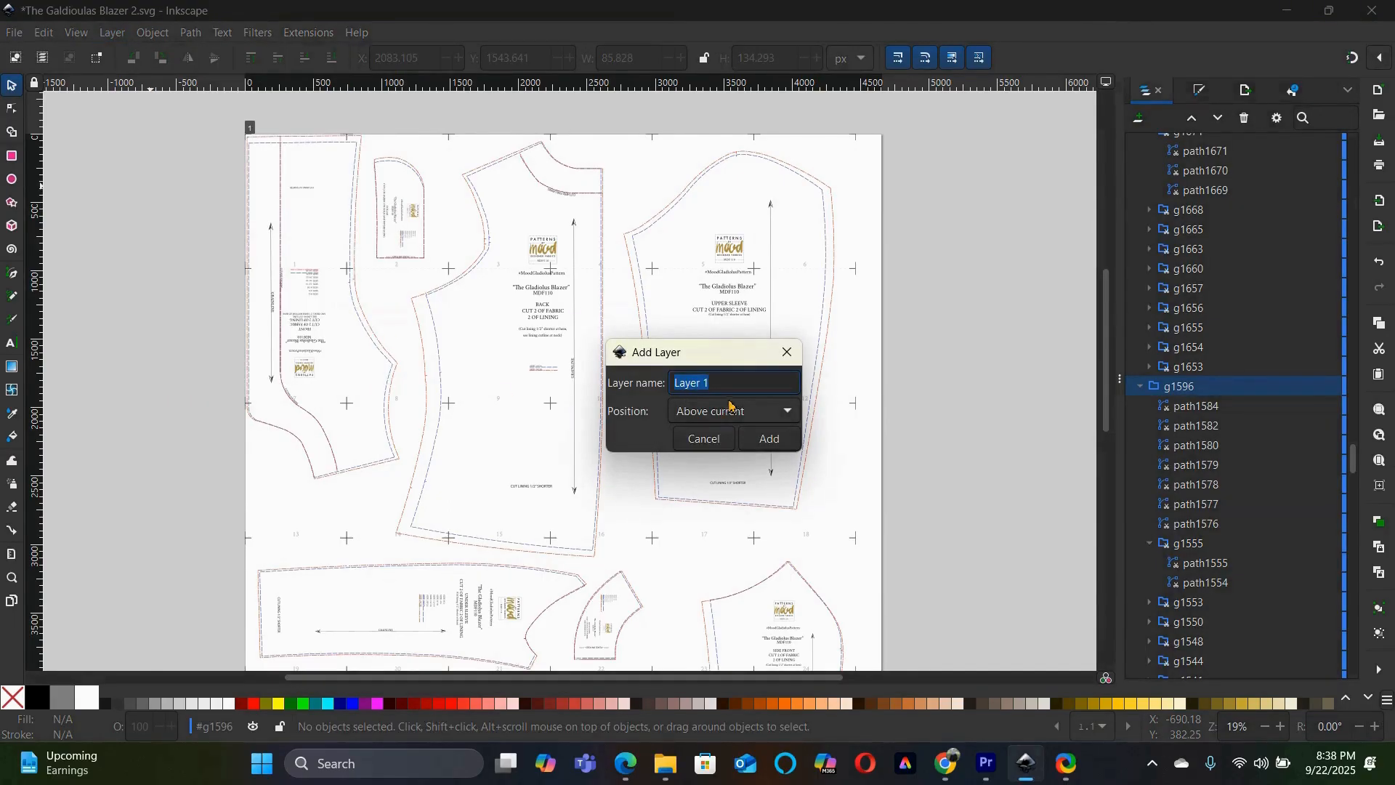
{"action": "left_click", "coordinate": [785, 413]}
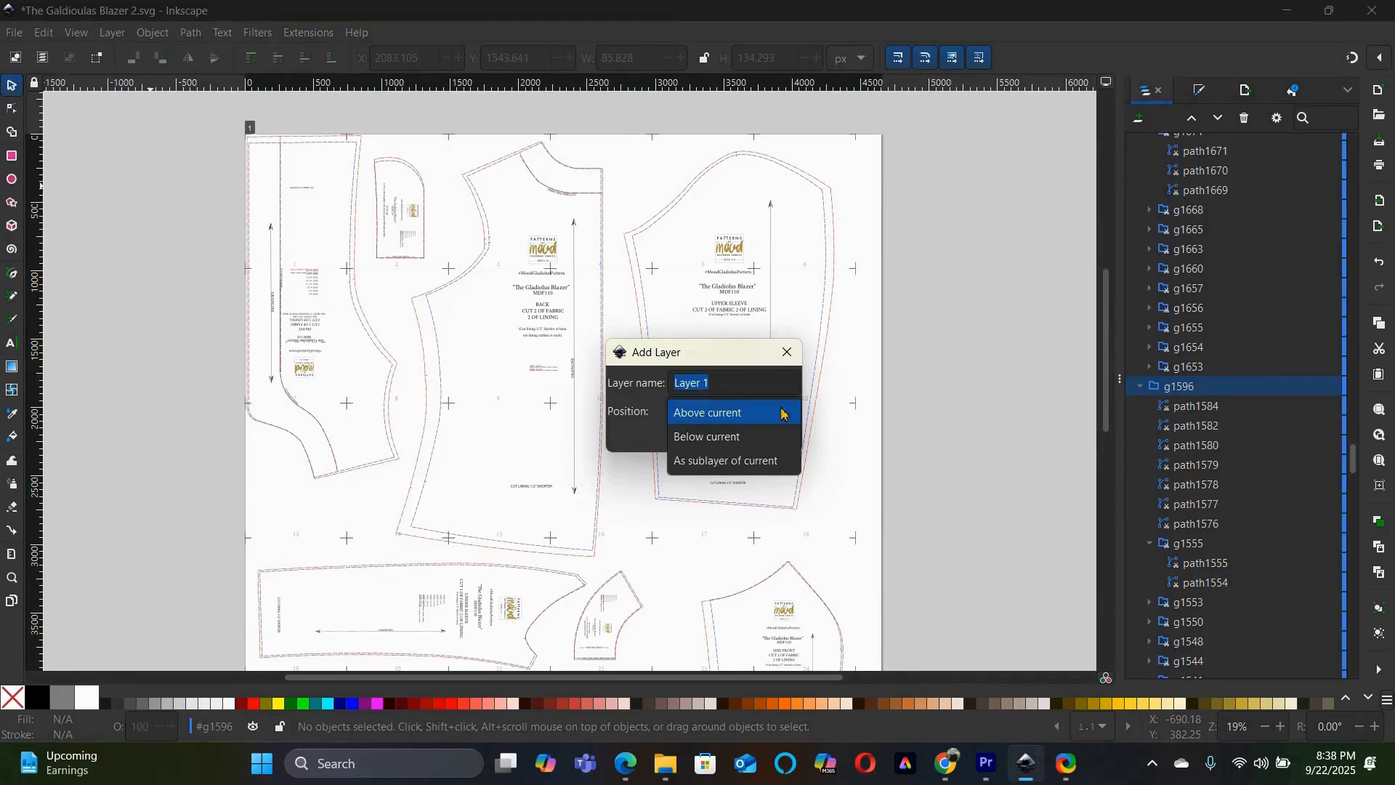
{"action": "left_click", "coordinate": [736, 414]}
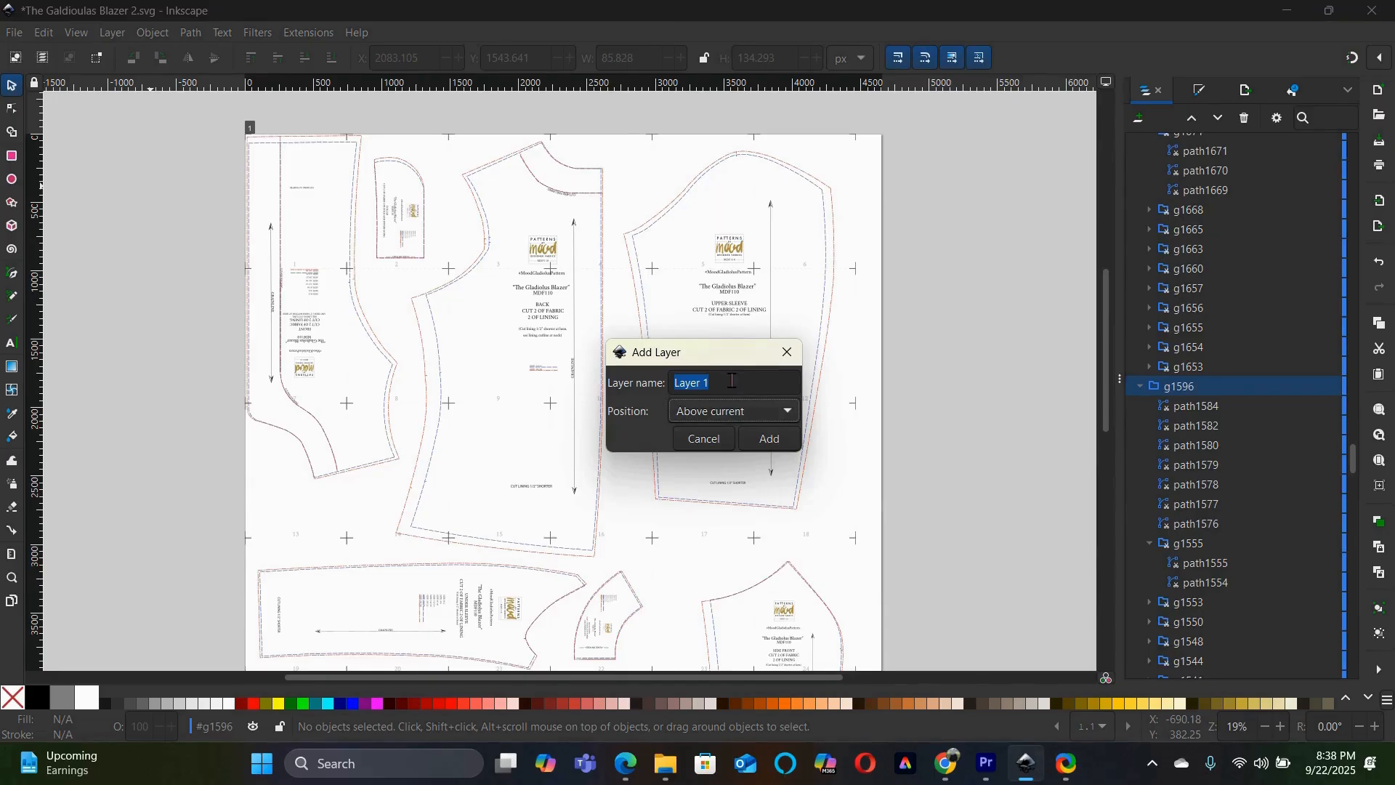
{"action": "left_click_drag", "start_coordinate": [732, 381], "coordinate": [635, 380]}
{"action": "type", "text": "Text"}
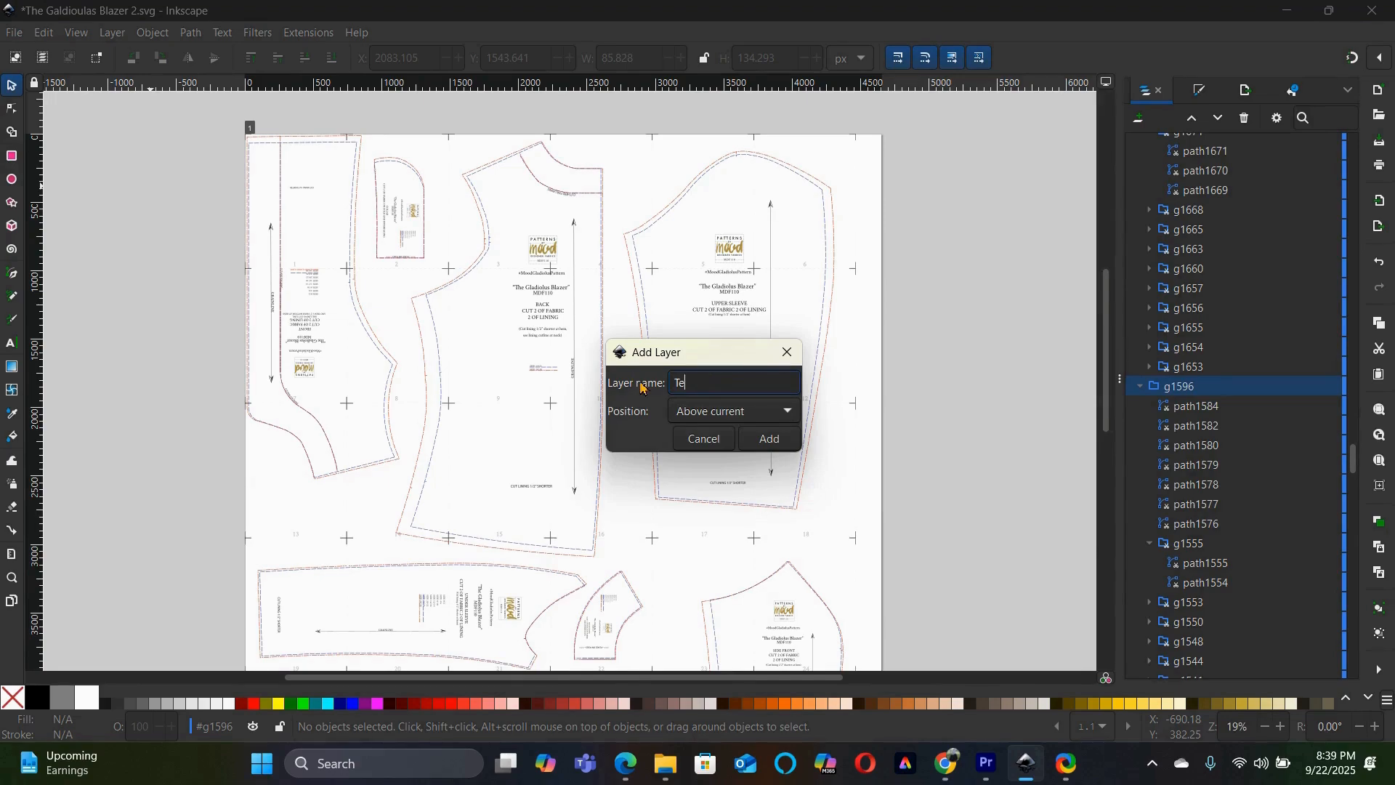
{"action": "left_click", "coordinate": [787, 444]}
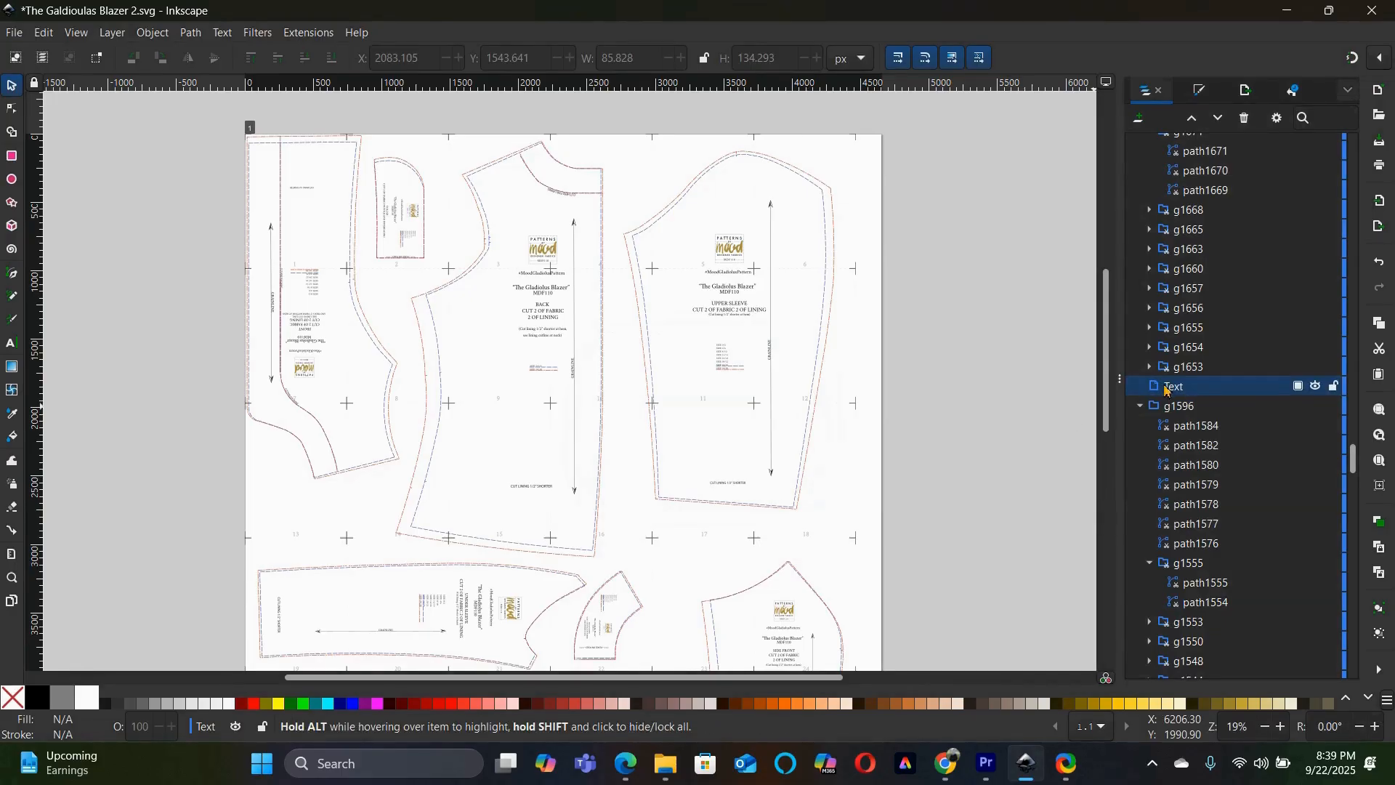
- Raise the Text layer by one level in the stacking order
{"action": "left_click", "coordinate": [1166, 390]}
{"action": "left_click", "coordinate": [1166, 390]}
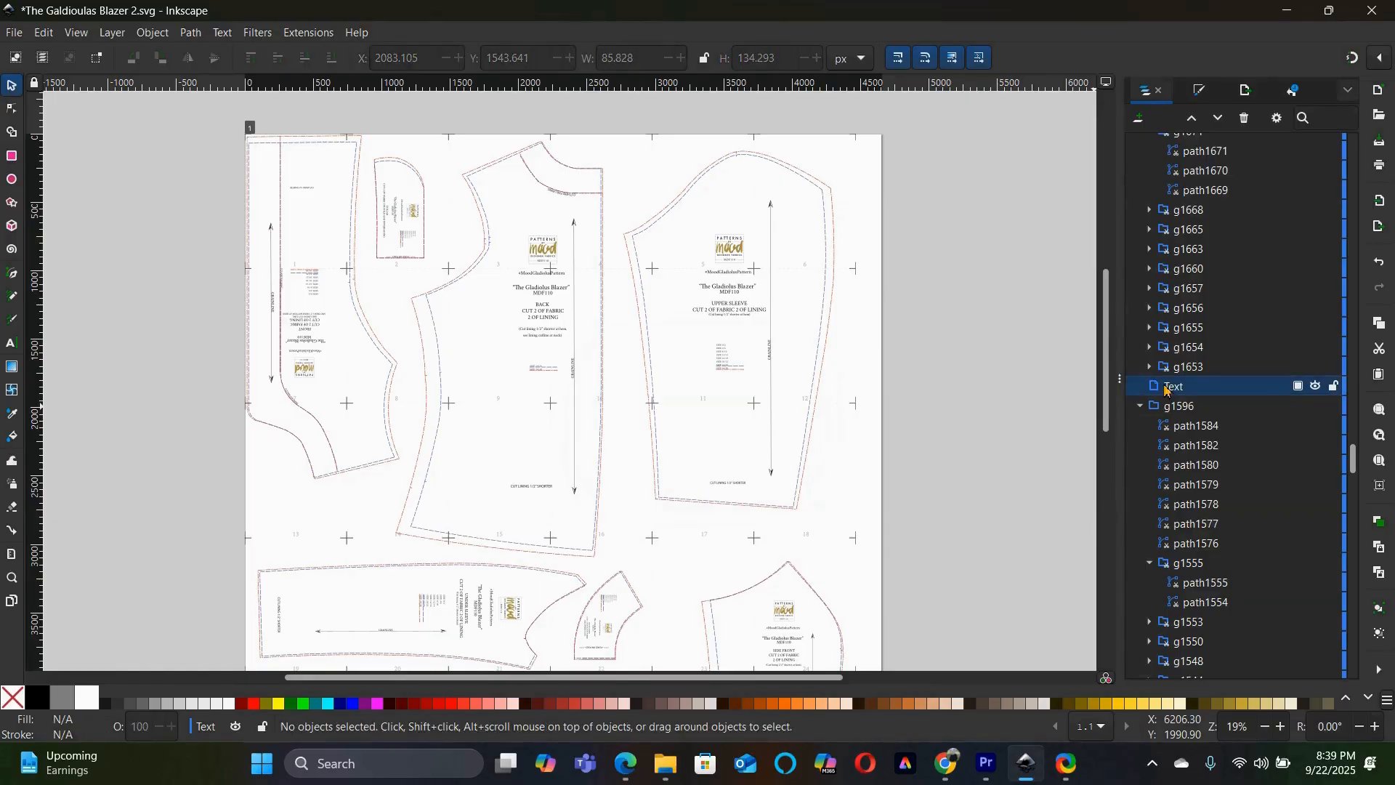
{"action": "left_click", "coordinate": [1166, 390]}
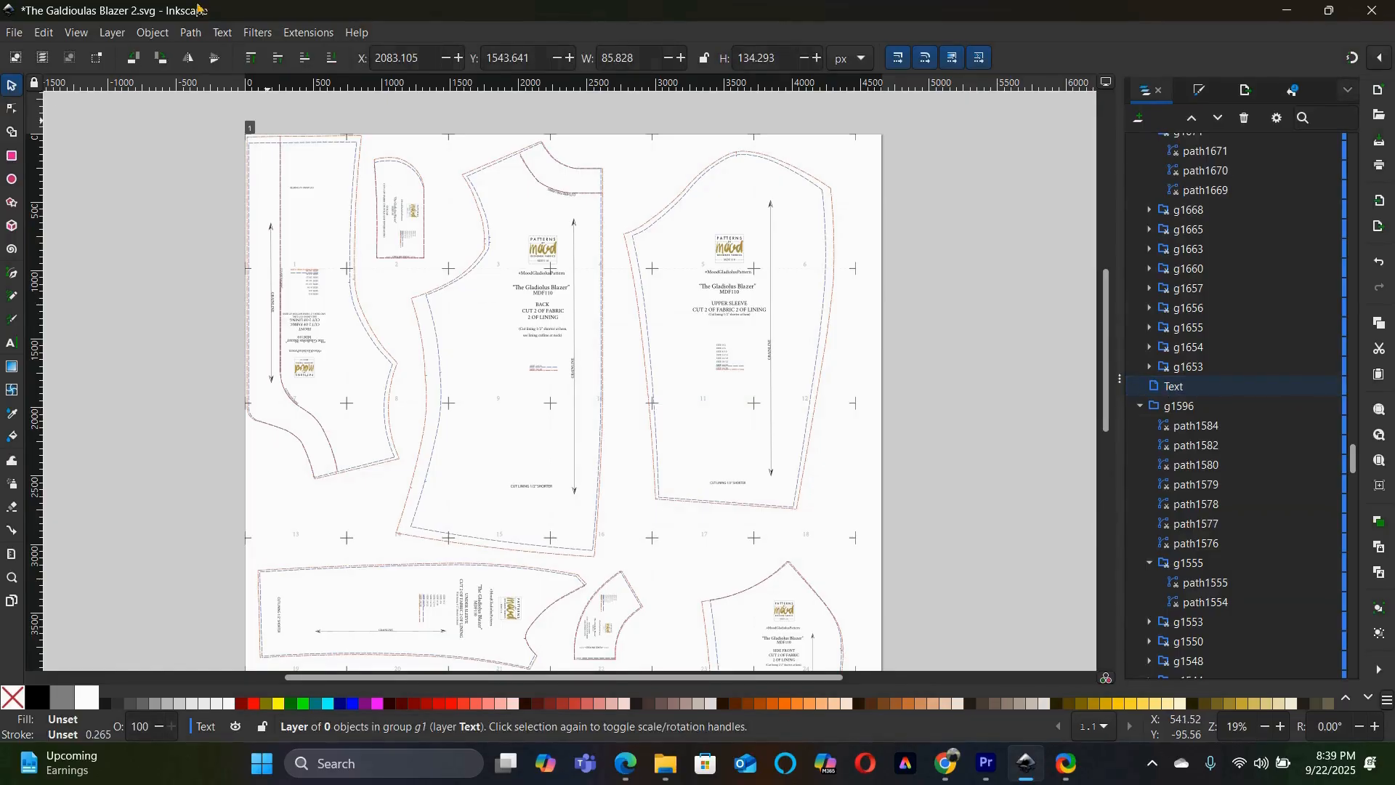
{"action": "left_click", "coordinate": [113, 32]}
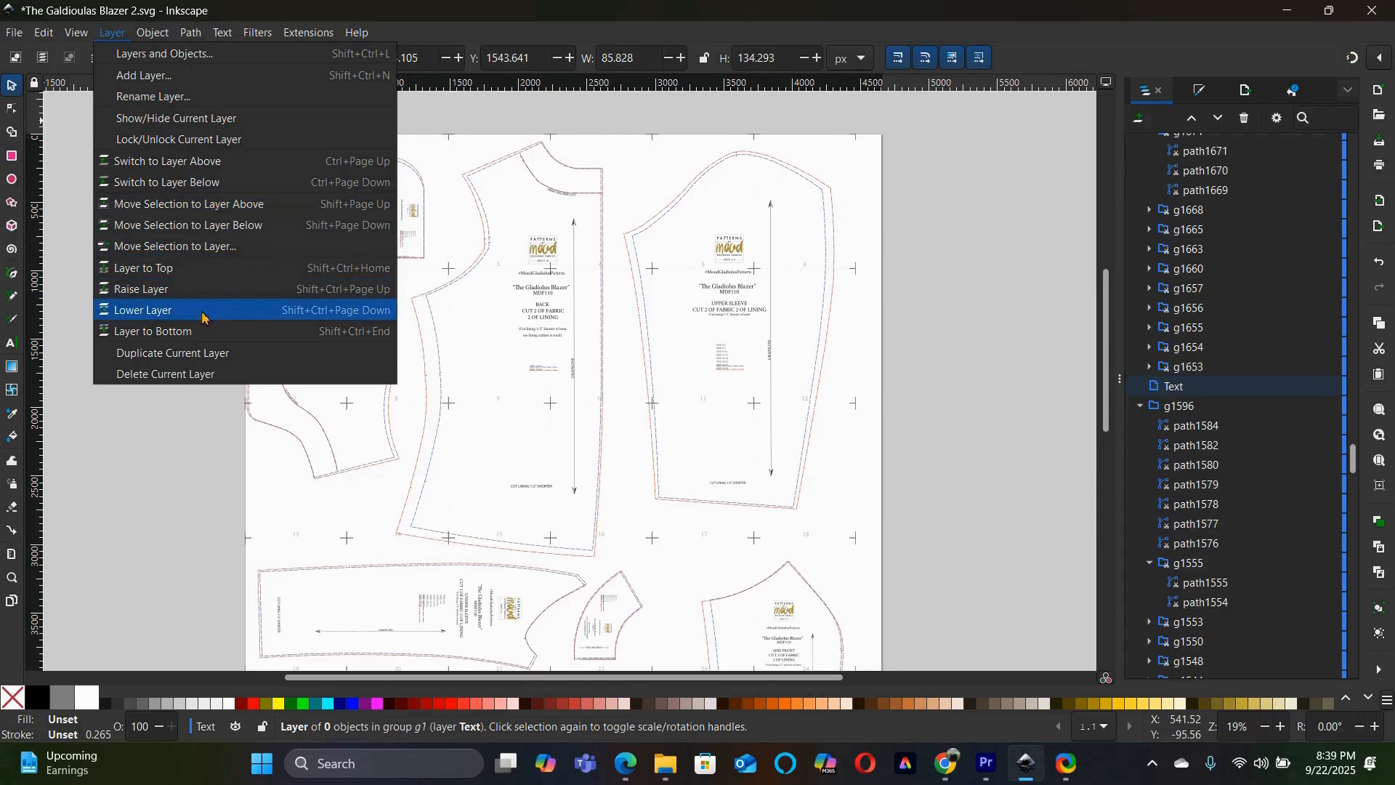
{"action": "left_click", "coordinate": [209, 291]}
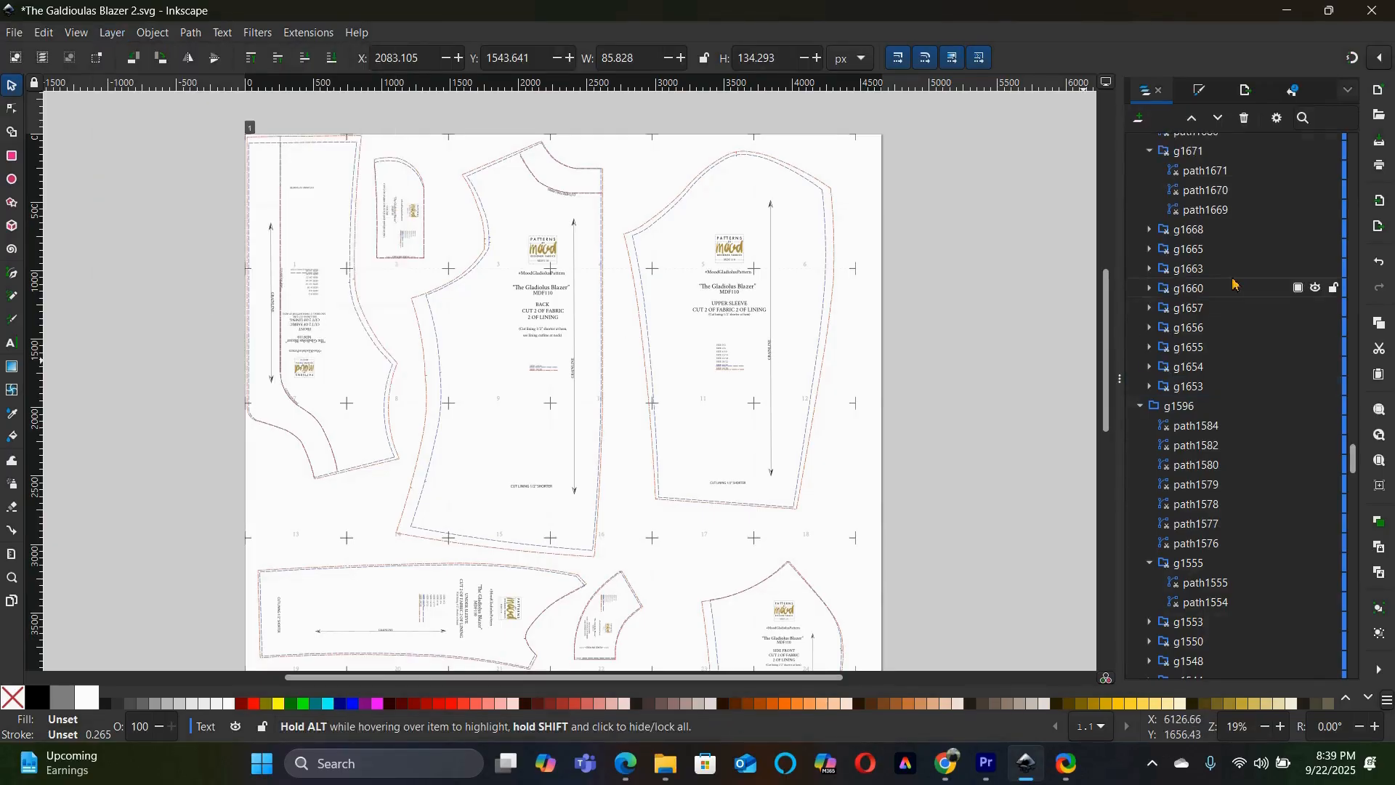
- Collapse the groups g4000, g3892, g3796, g3736 and g3550 under layer 1 to shorten the object list
{"action": "scroll", "coordinate": [1233, 284], "scroll_direction": "up", "scroll_amount": 15}
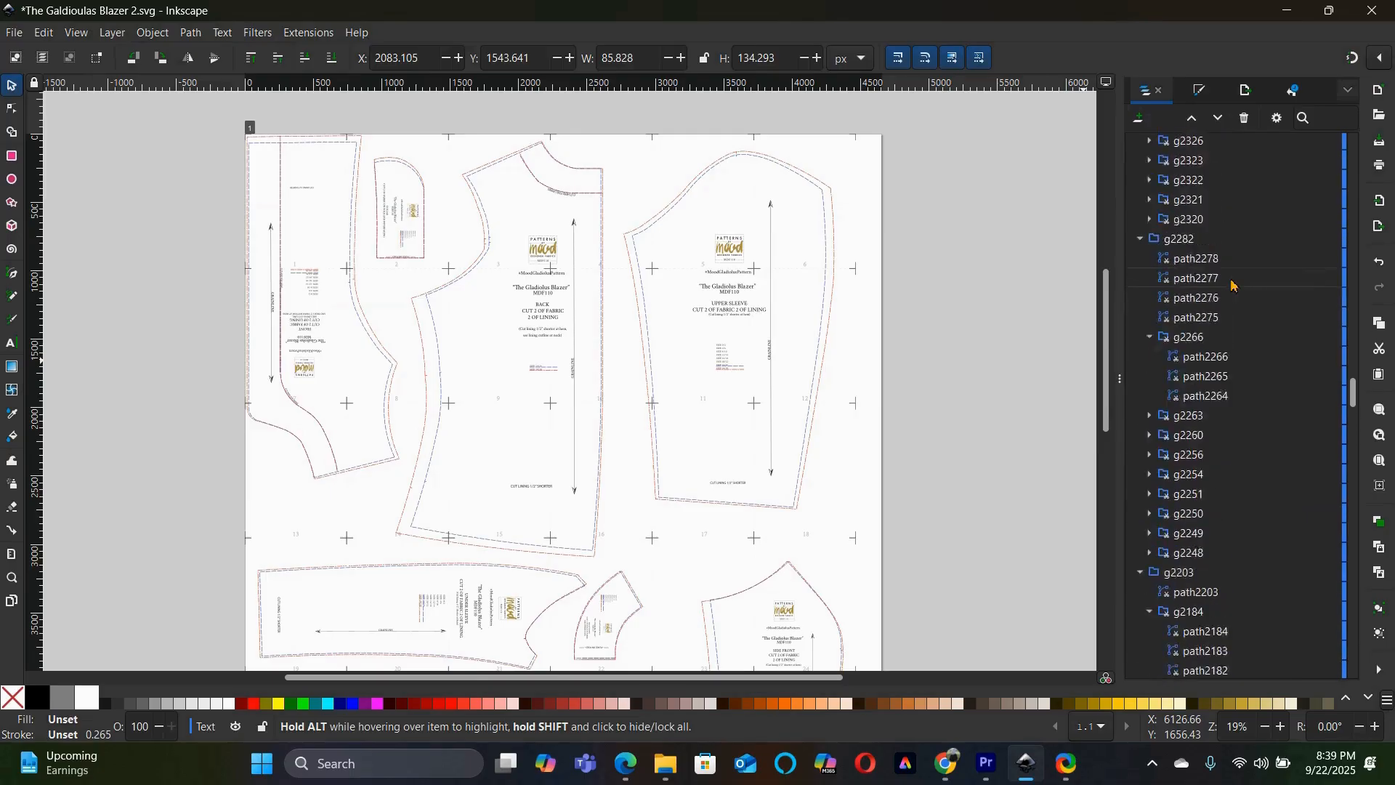
{"action": "scroll", "coordinate": [1233, 283], "scroll_direction": "up", "scroll_amount": 15}
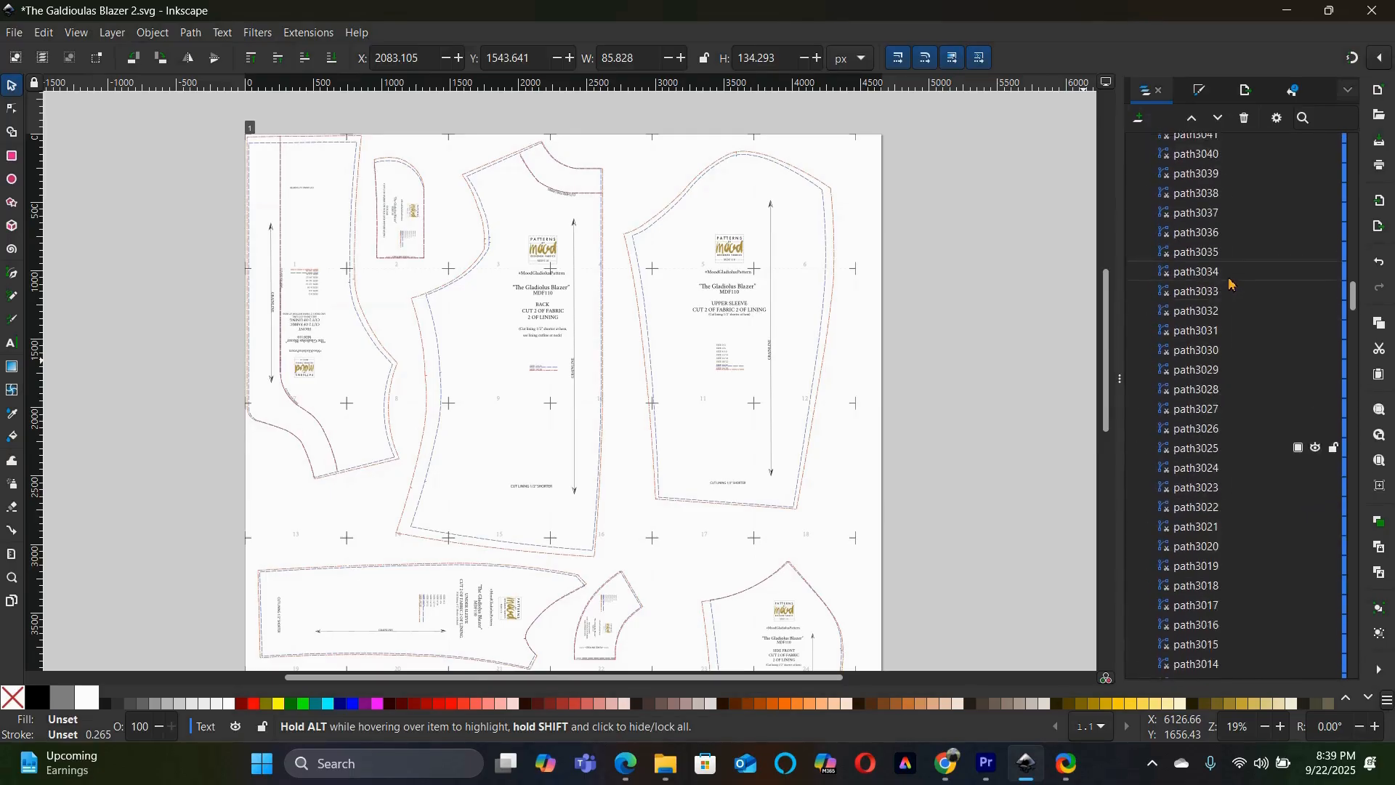
{"action": "scroll", "coordinate": [1230, 283], "scroll_direction": "up", "scroll_amount": 15}
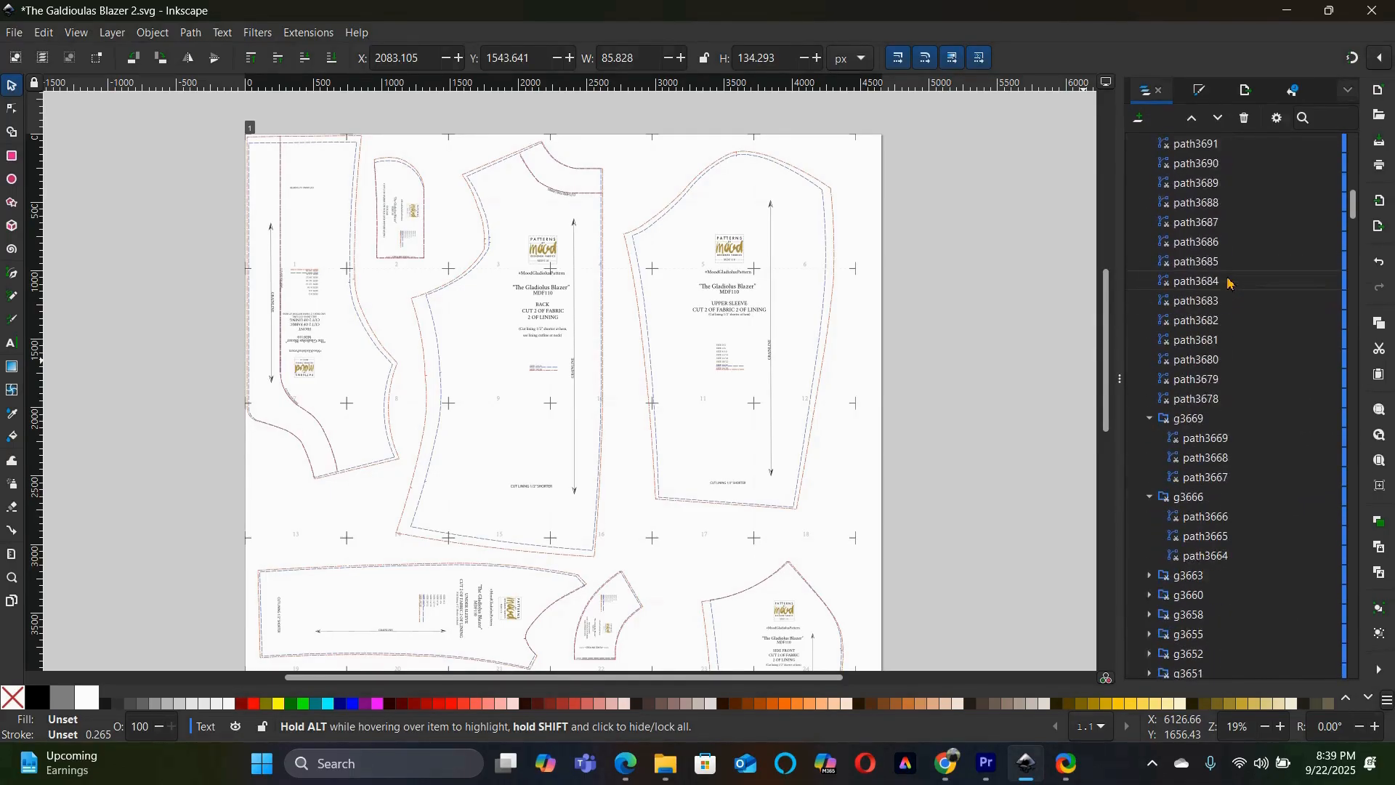
{"action": "scroll", "coordinate": [1230, 282], "scroll_direction": "up", "scroll_amount": 12}
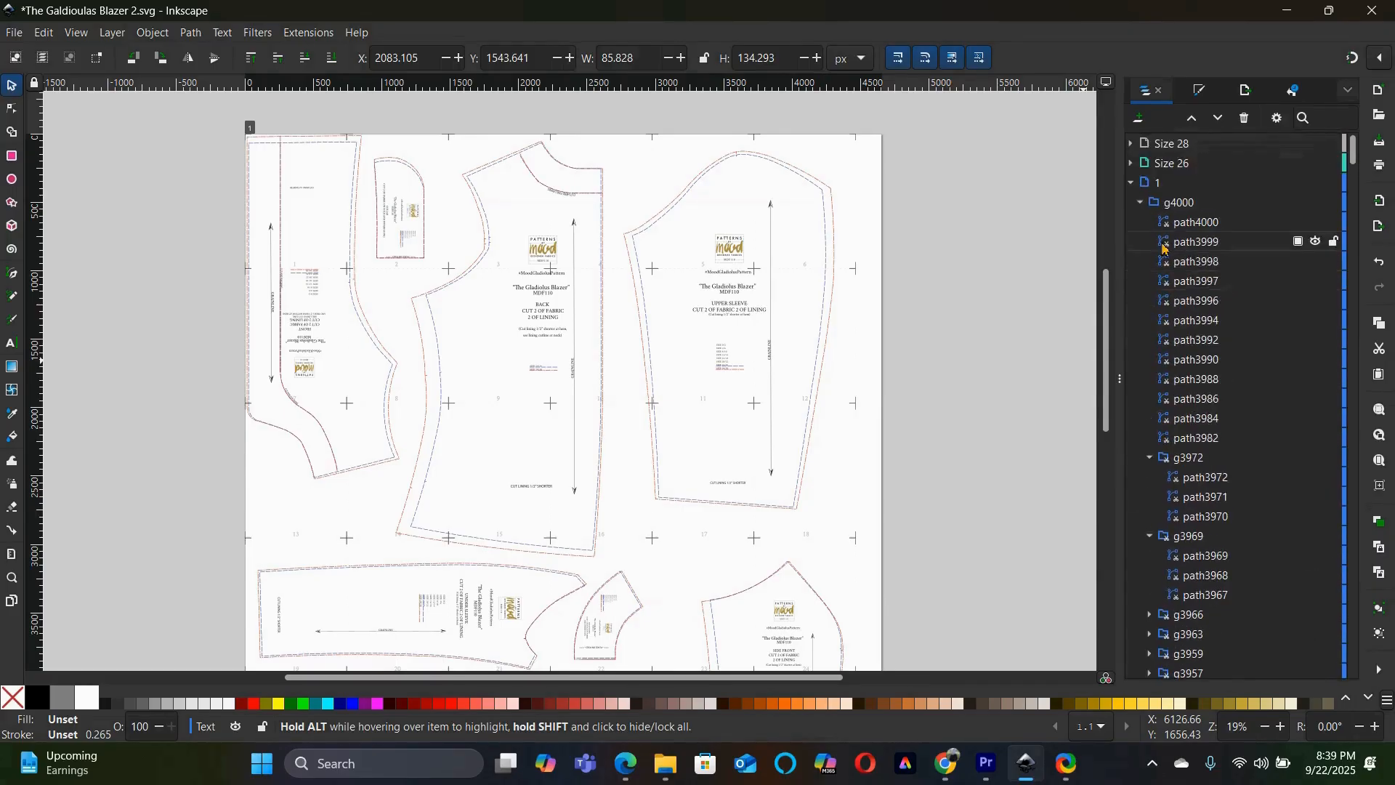
{"action": "left_click", "coordinate": [1142, 204]}
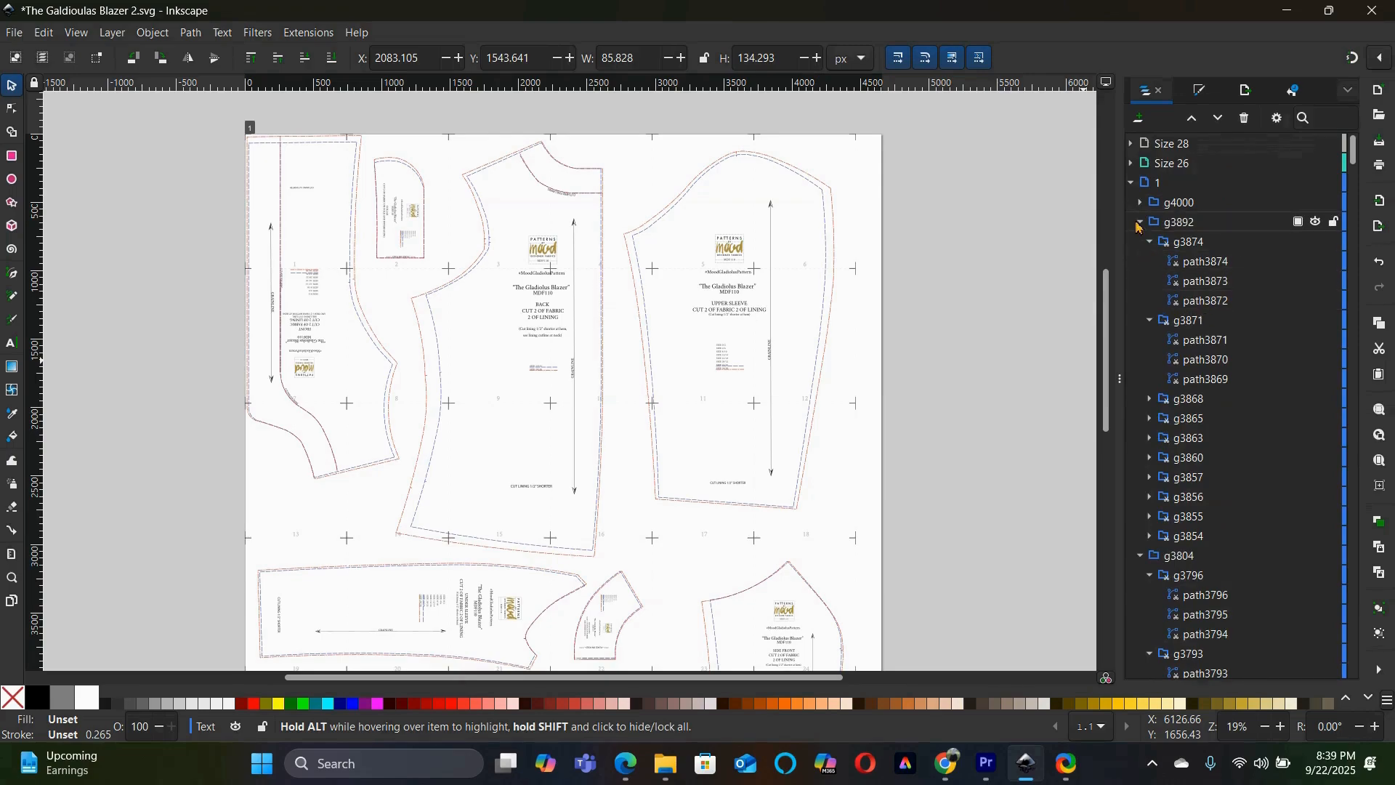
{"action": "left_click", "coordinate": [1141, 225]}
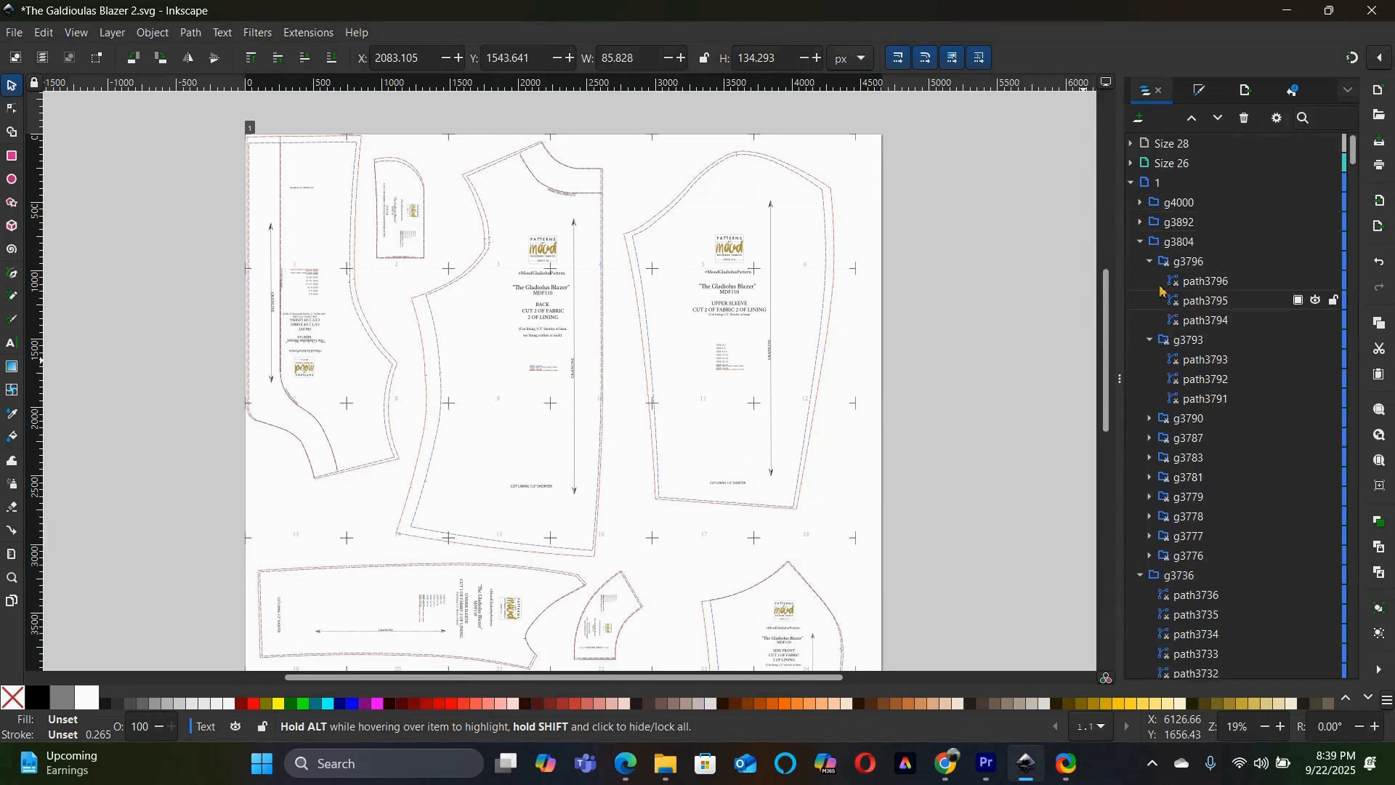
{"action": "scroll", "coordinate": [1247, 312], "scroll_direction": "down", "scroll_amount": 5}
{"action": "scroll", "coordinate": [1247, 322], "scroll_direction": "up", "scroll_amount": 8}
{"action": "left_click", "coordinate": [1150, 263]}
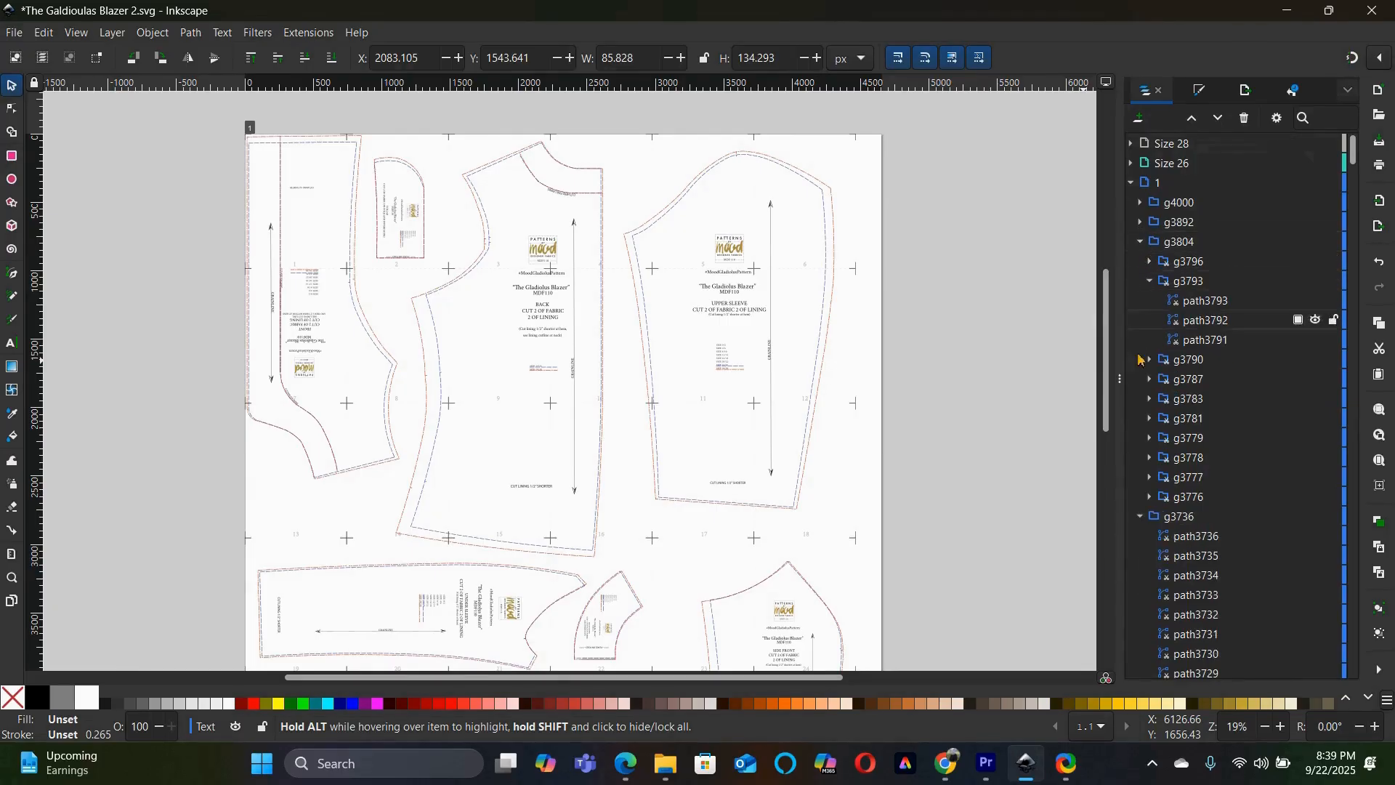
{"action": "left_click", "coordinate": [1140, 518]}
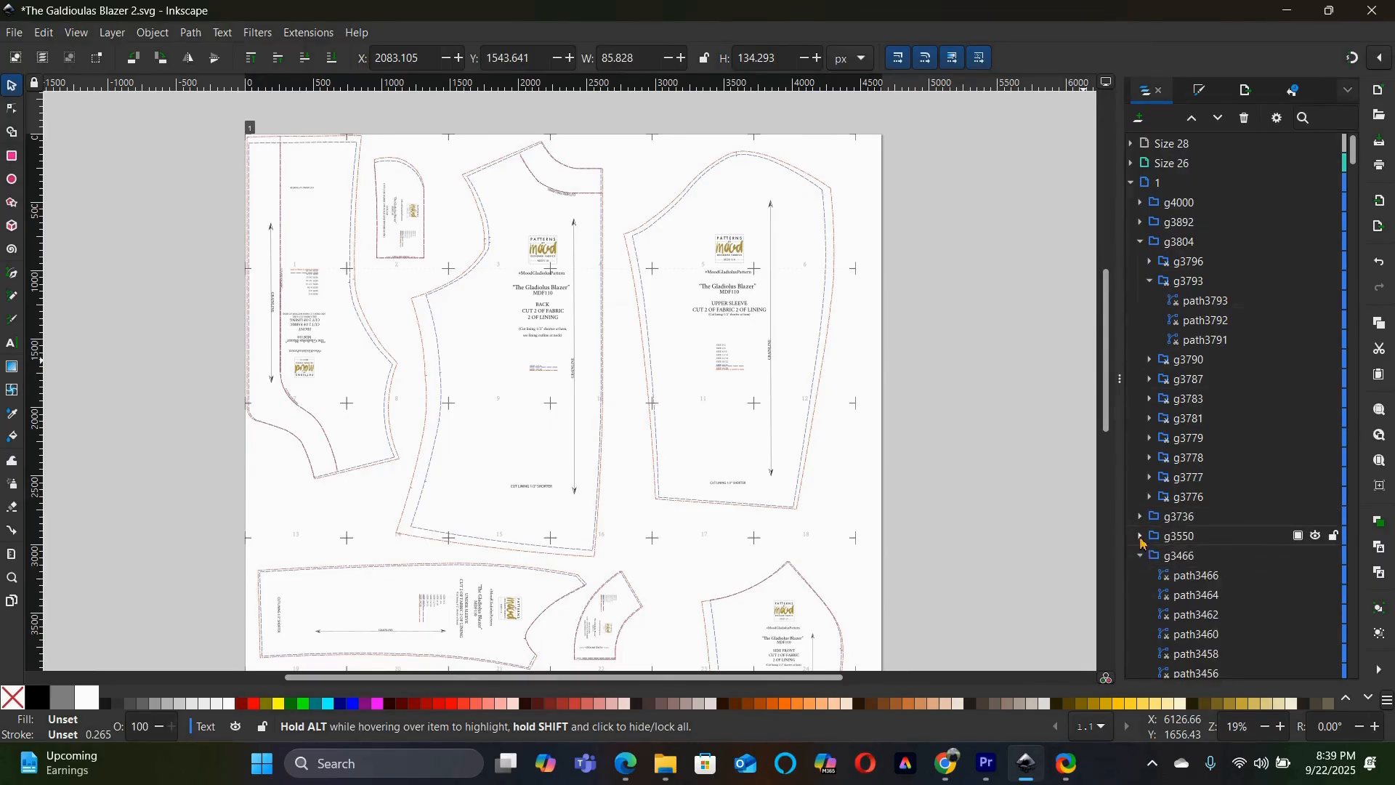
- Try to move the Text layer from above g1698 up to the top of the object list
{"action": "scroll", "coordinate": [1260, 468], "scroll_direction": "down", "scroll_amount": 20}
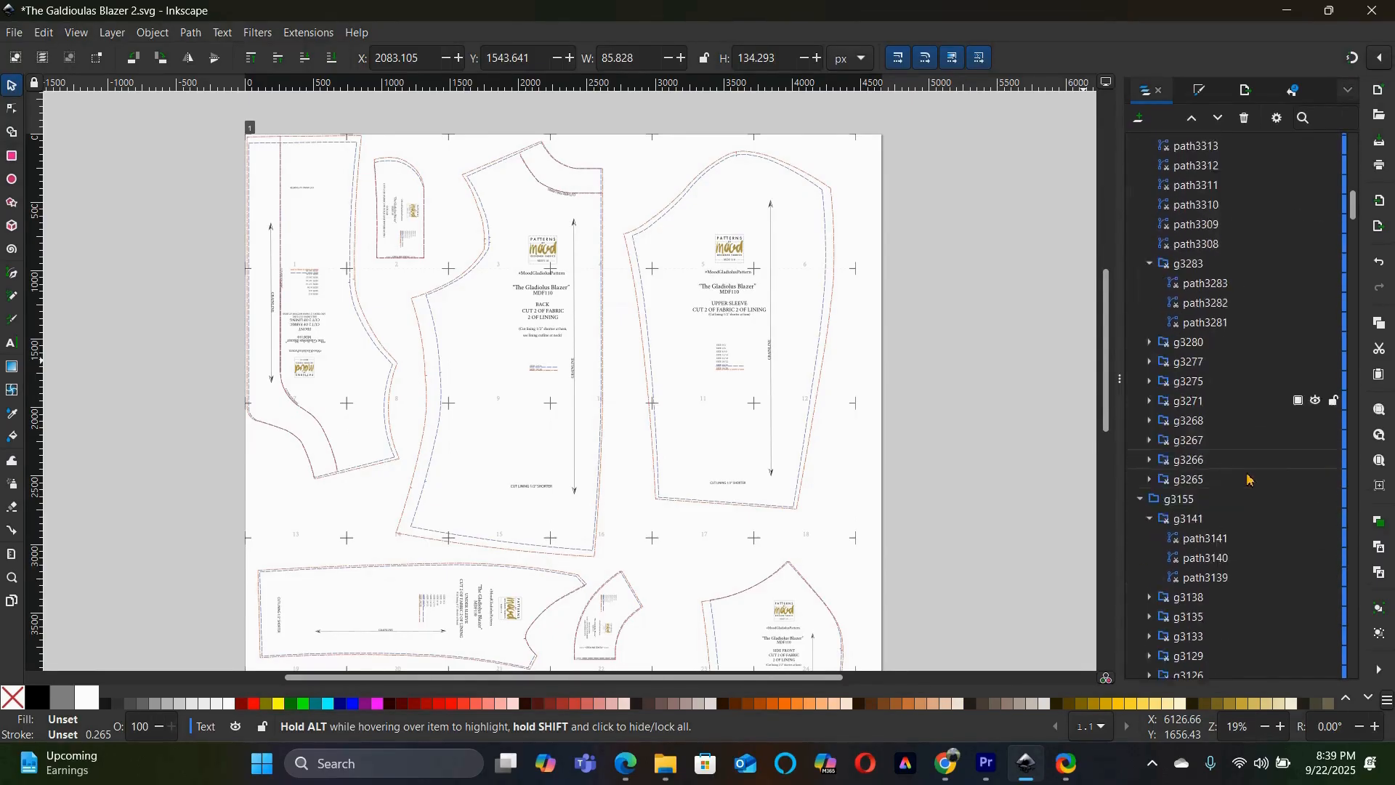
{"action": "scroll", "coordinate": [1249, 479], "scroll_direction": "down", "scroll_amount": 20}
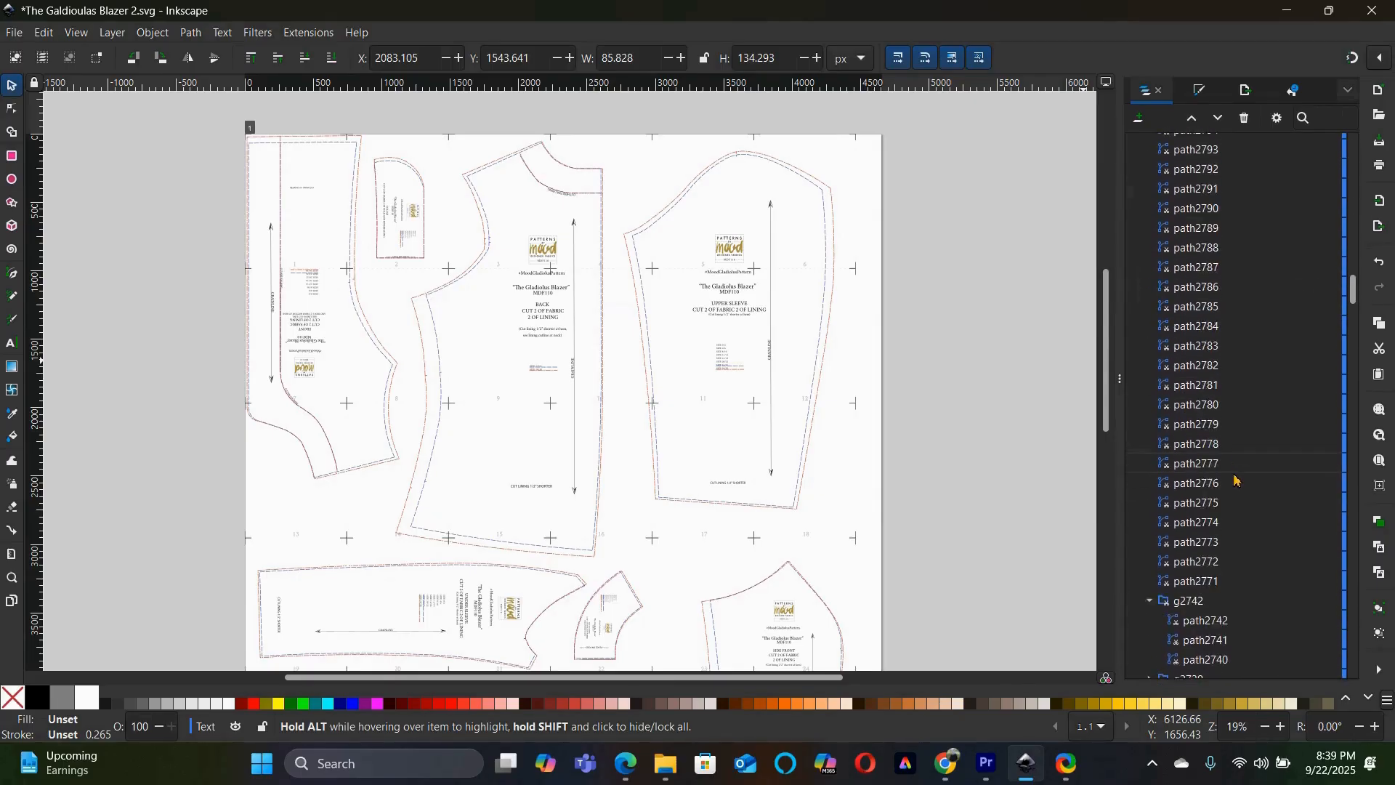
{"action": "scroll", "coordinate": [1233, 482], "scroll_direction": "down", "scroll_amount": 20}
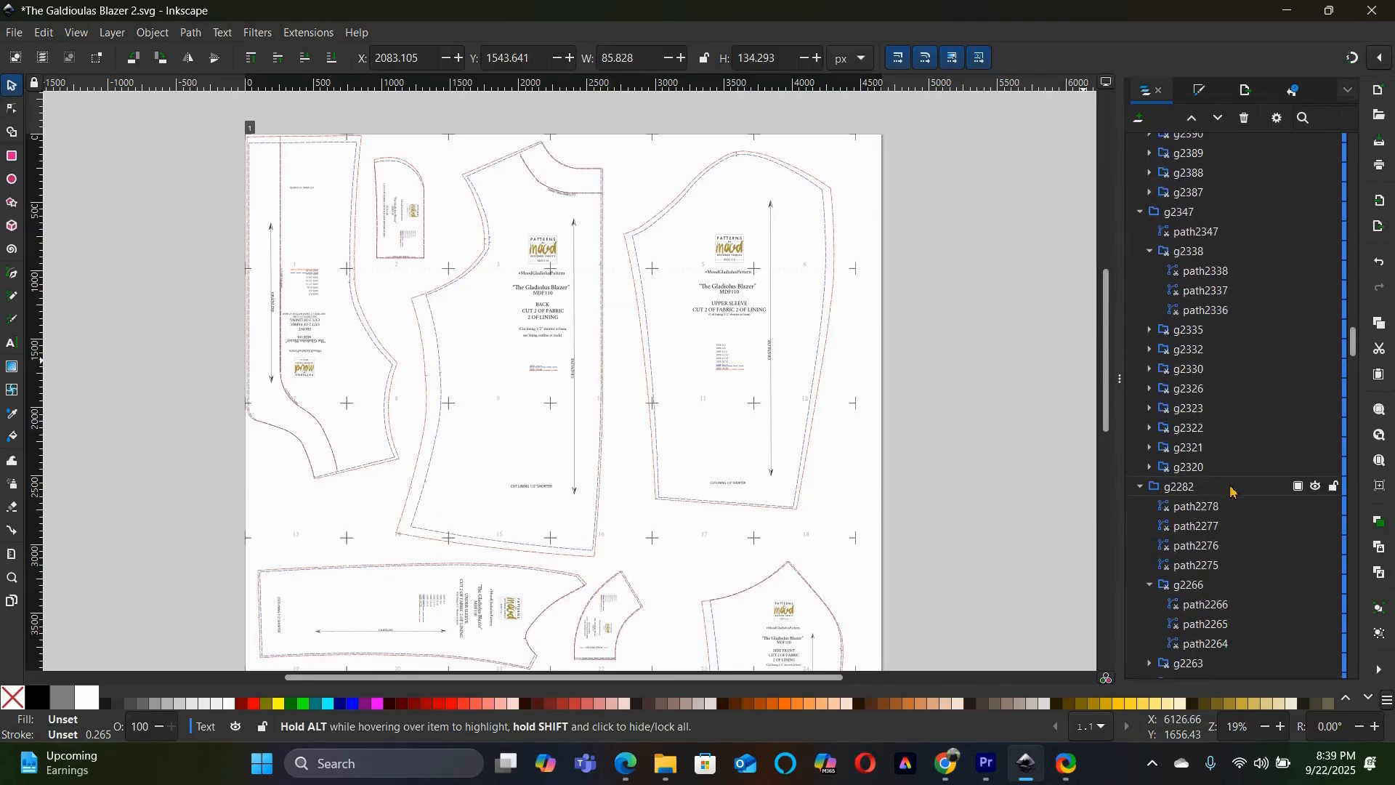
{"action": "scroll", "coordinate": [1232, 494], "scroll_direction": "down", "scroll_amount": 10}
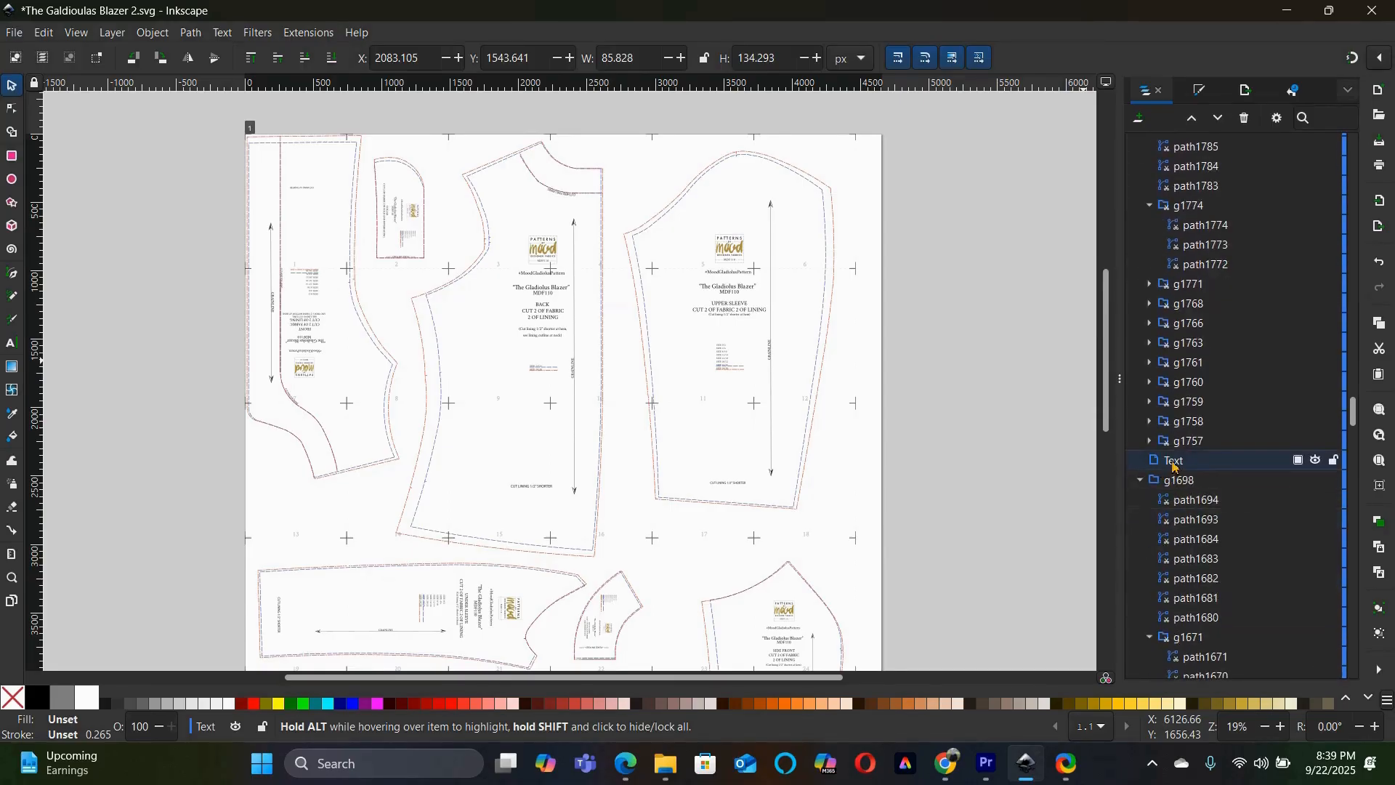
{"action": "left_click_drag", "start_coordinate": [1159, 467], "coordinate": [1171, 147]}
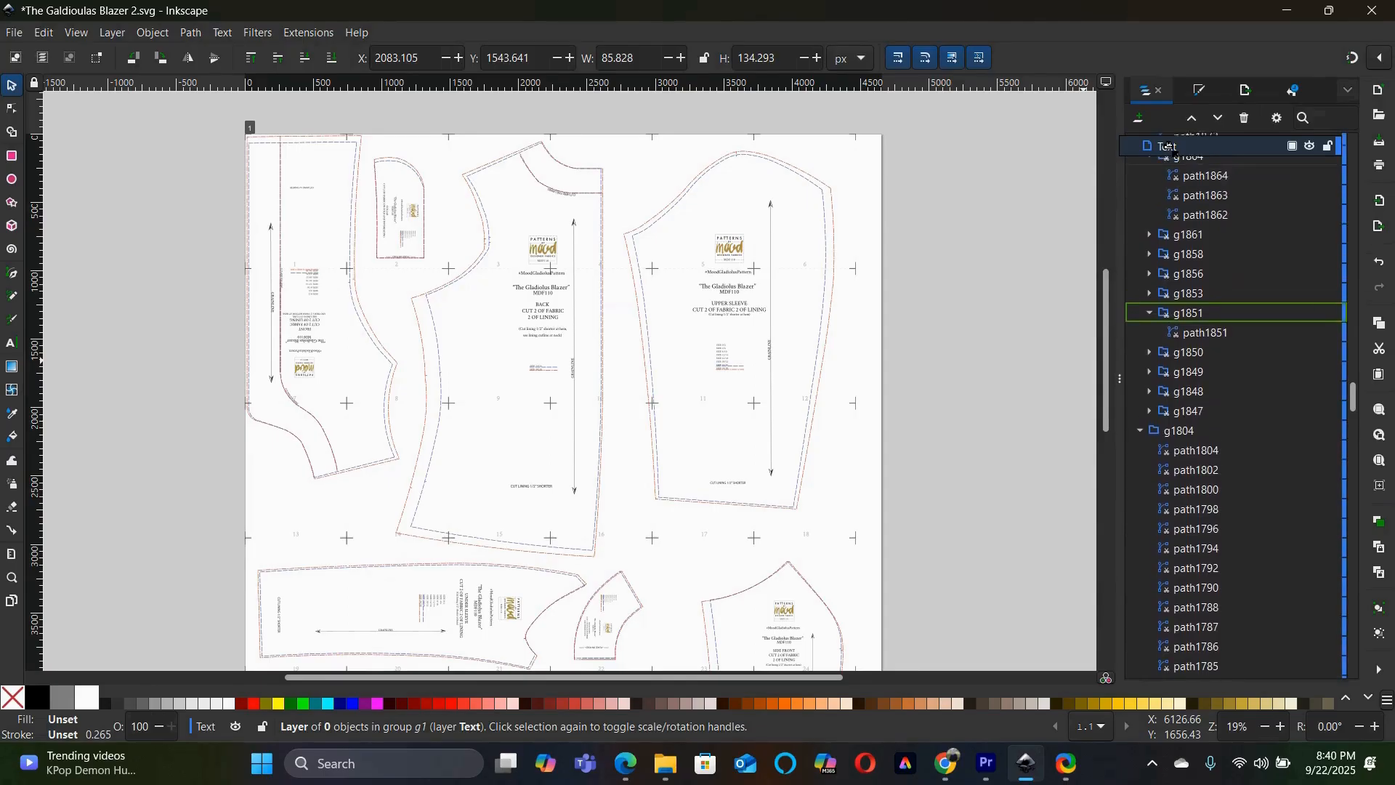
{"action": "left_click_drag", "start_coordinate": [1170, 148], "coordinate": [1199, 153]}
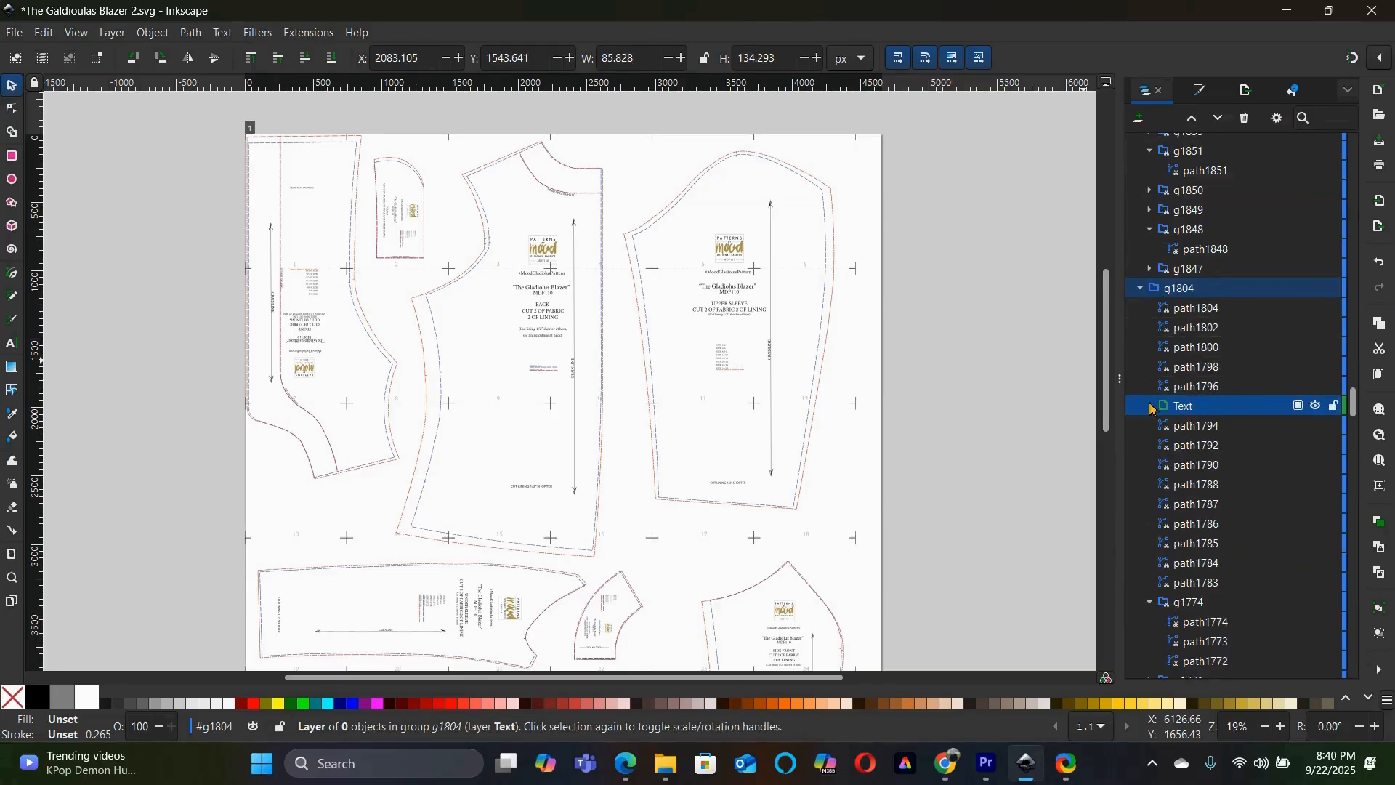
- Move the Text layer out of group g1804 directly into layer 1
{"action": "right_click", "coordinate": [1192, 410]}
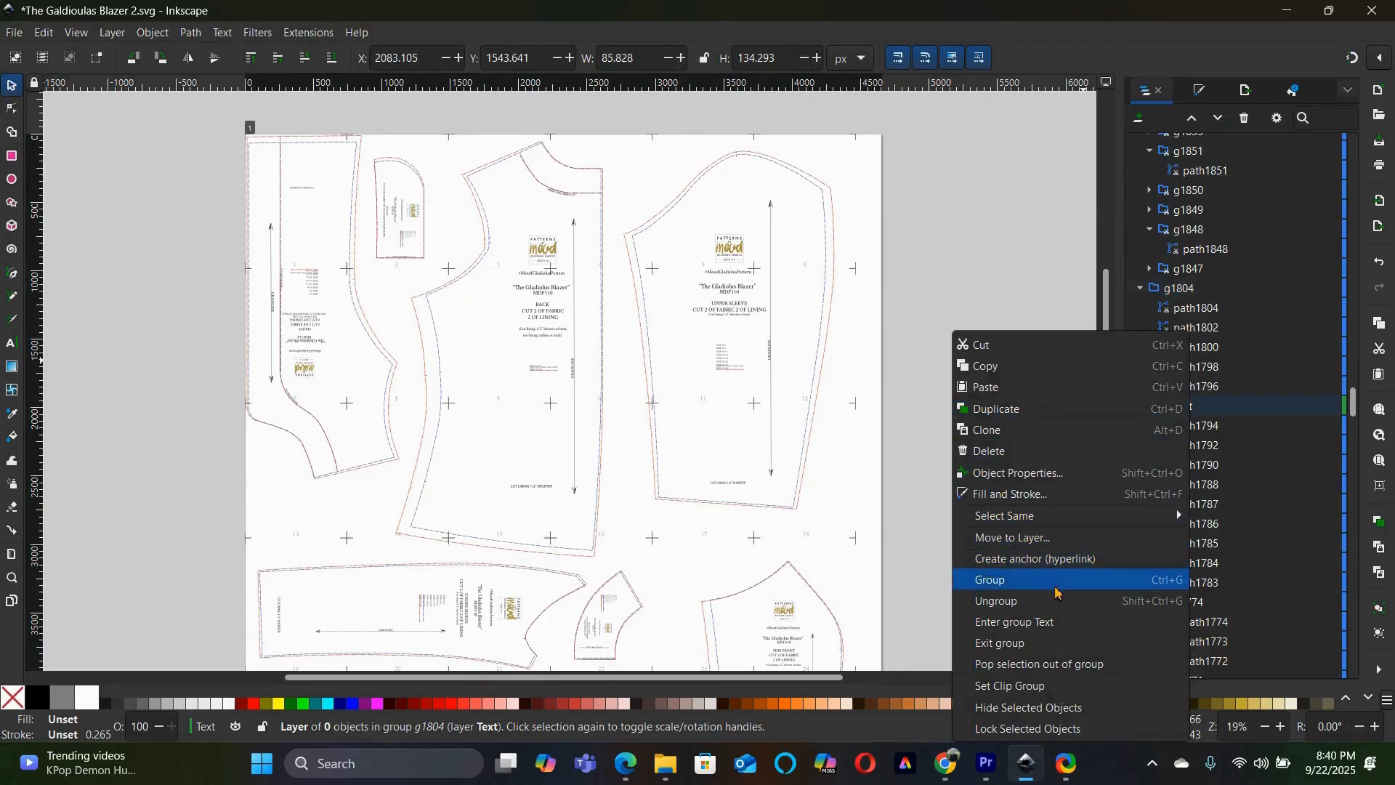
{"action": "left_click", "coordinate": [1049, 538]}
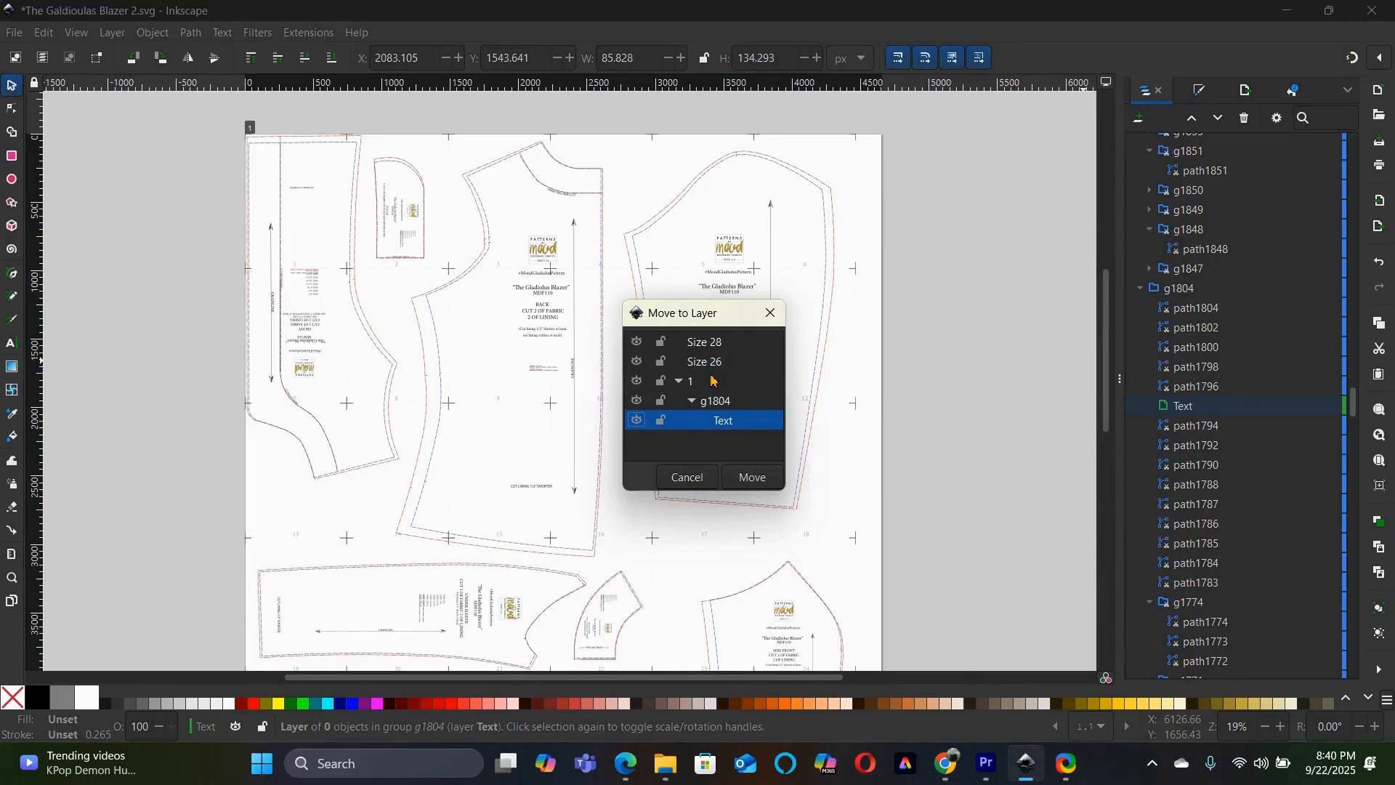
{"action": "left_click", "coordinate": [712, 381]}
{"action": "left_click", "coordinate": [739, 481]}
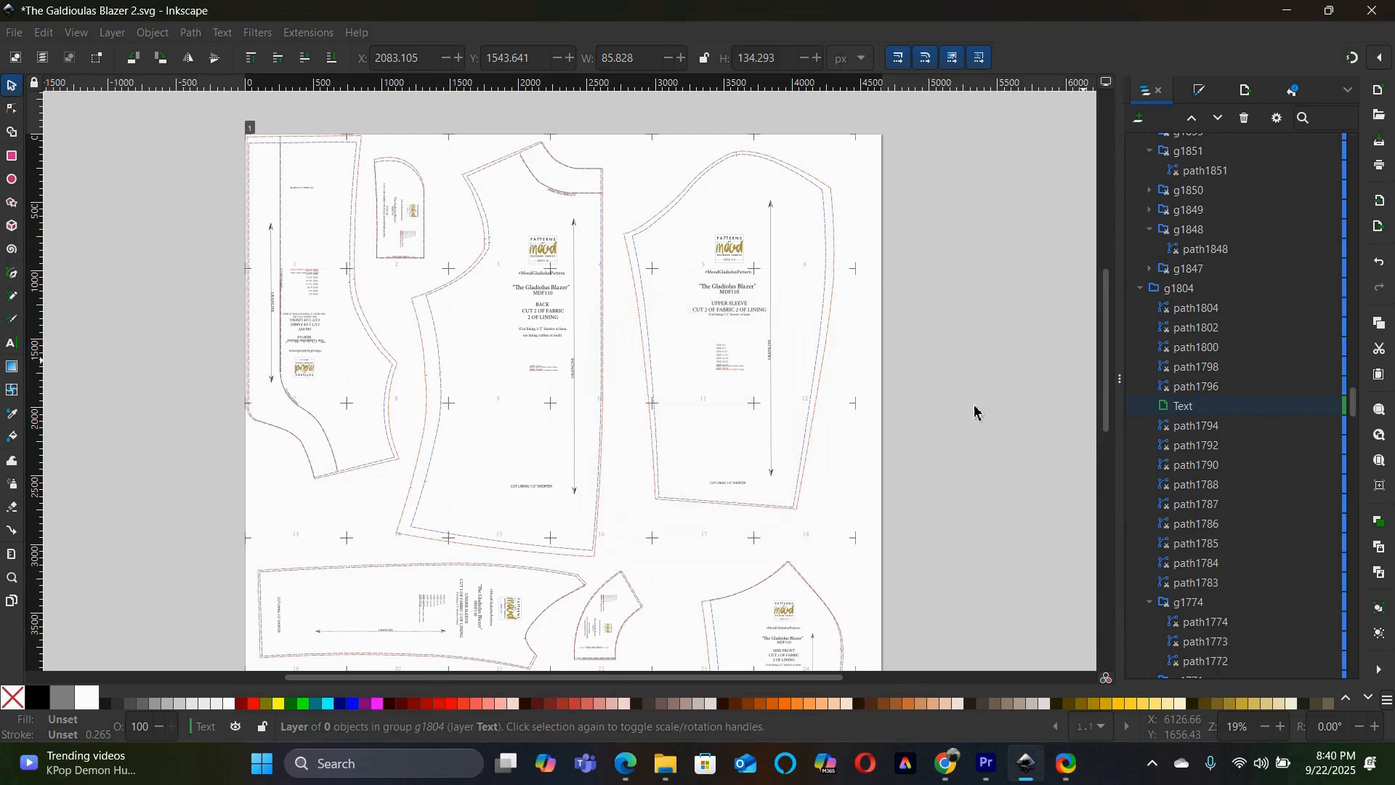
{"action": "scroll", "coordinate": [1111, 356], "scroll_direction": "up", "scroll_amount": 4}
{"action": "scroll", "coordinate": [1080, 271], "scroll_direction": "down", "scroll_amount": 2}
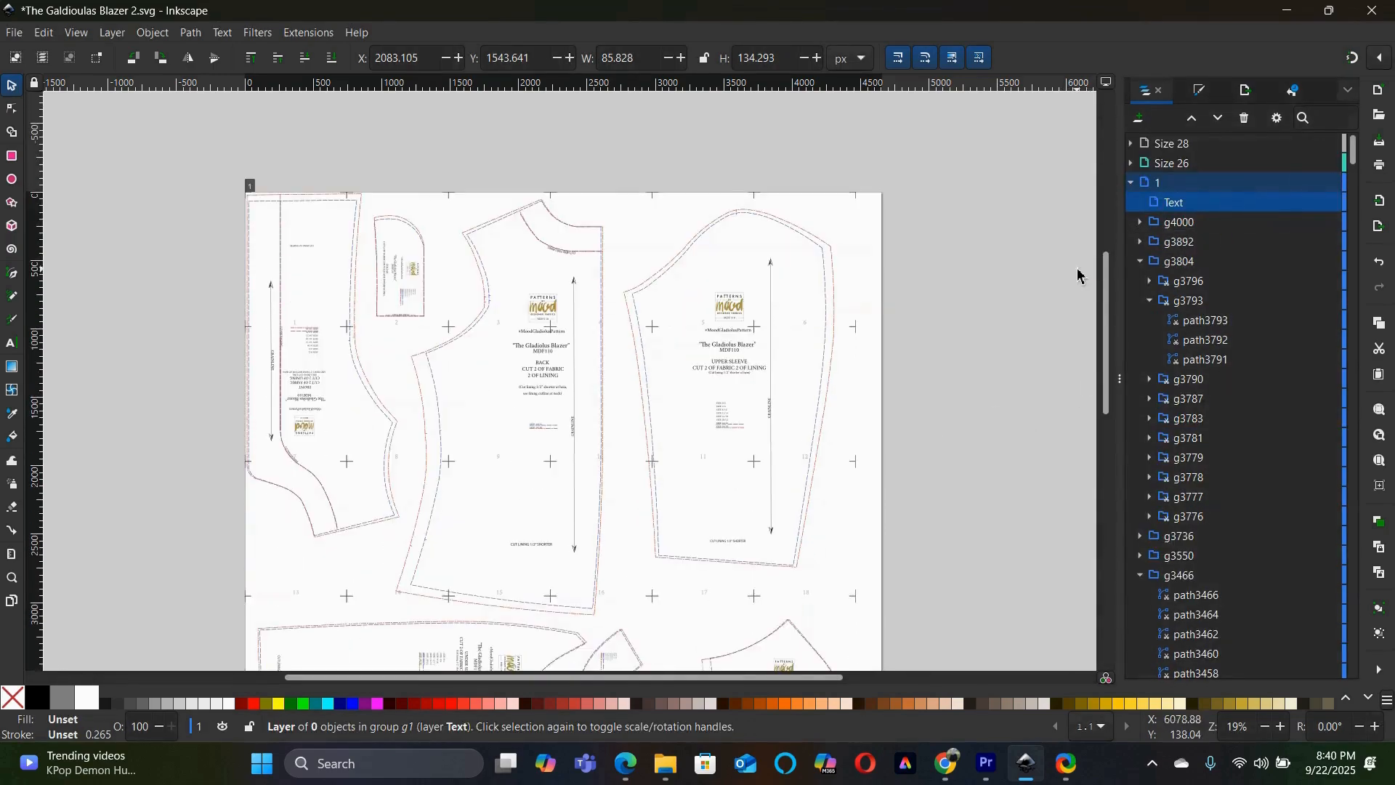
- Move the Text layer out of layer 1 to the top of the layer stack, above Size 28
{"action": "right_click", "coordinate": [1175, 207]}
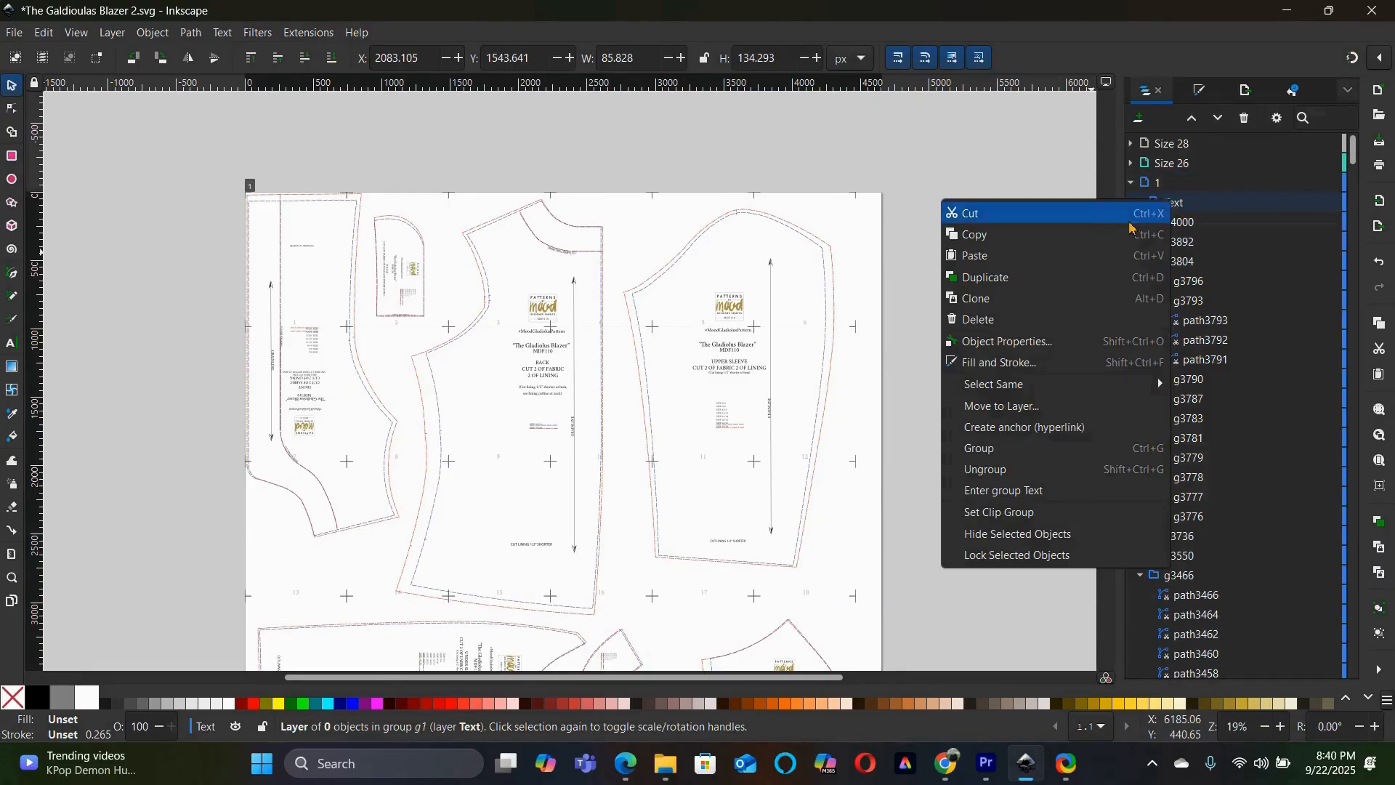
{"action": "left_click", "coordinate": [1211, 202]}
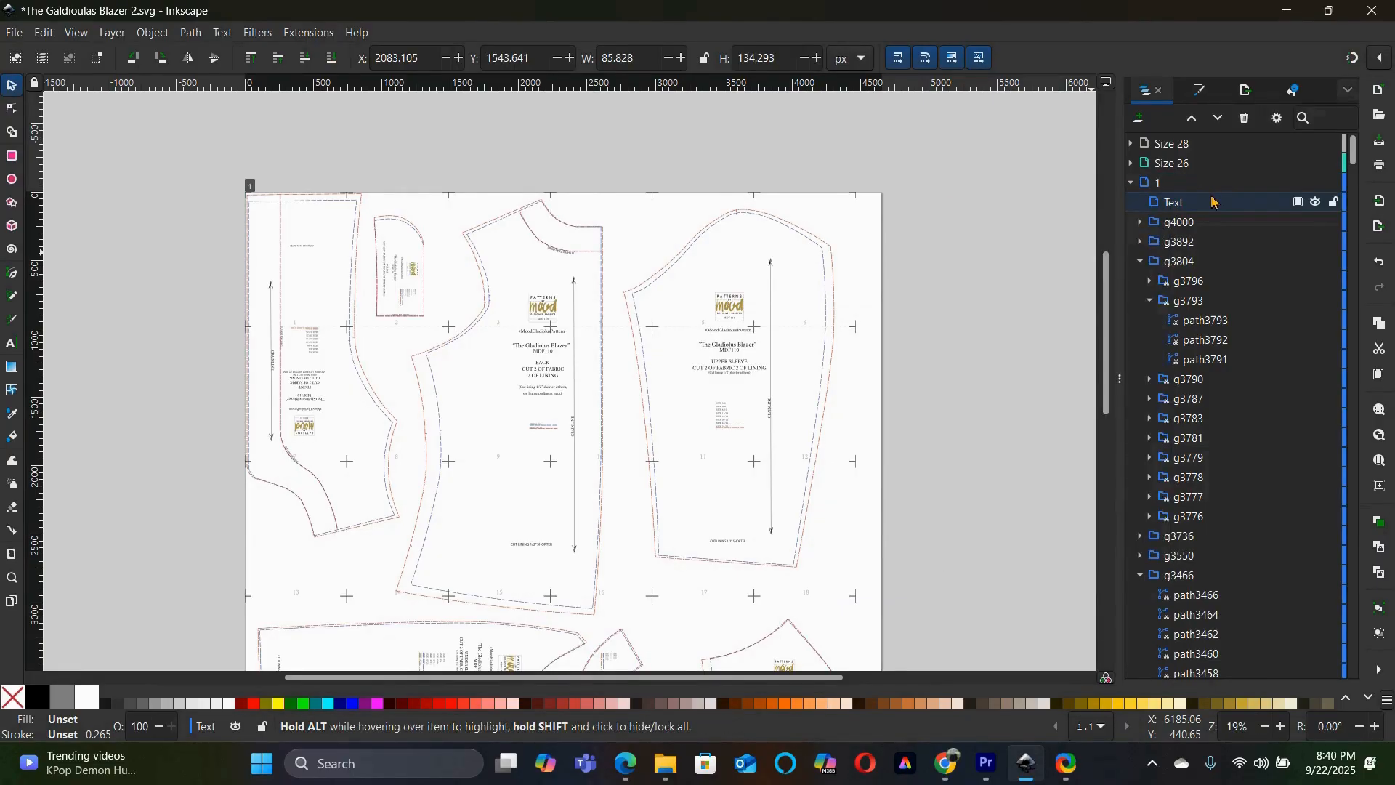
{"action": "left_click", "coordinate": [113, 34]}
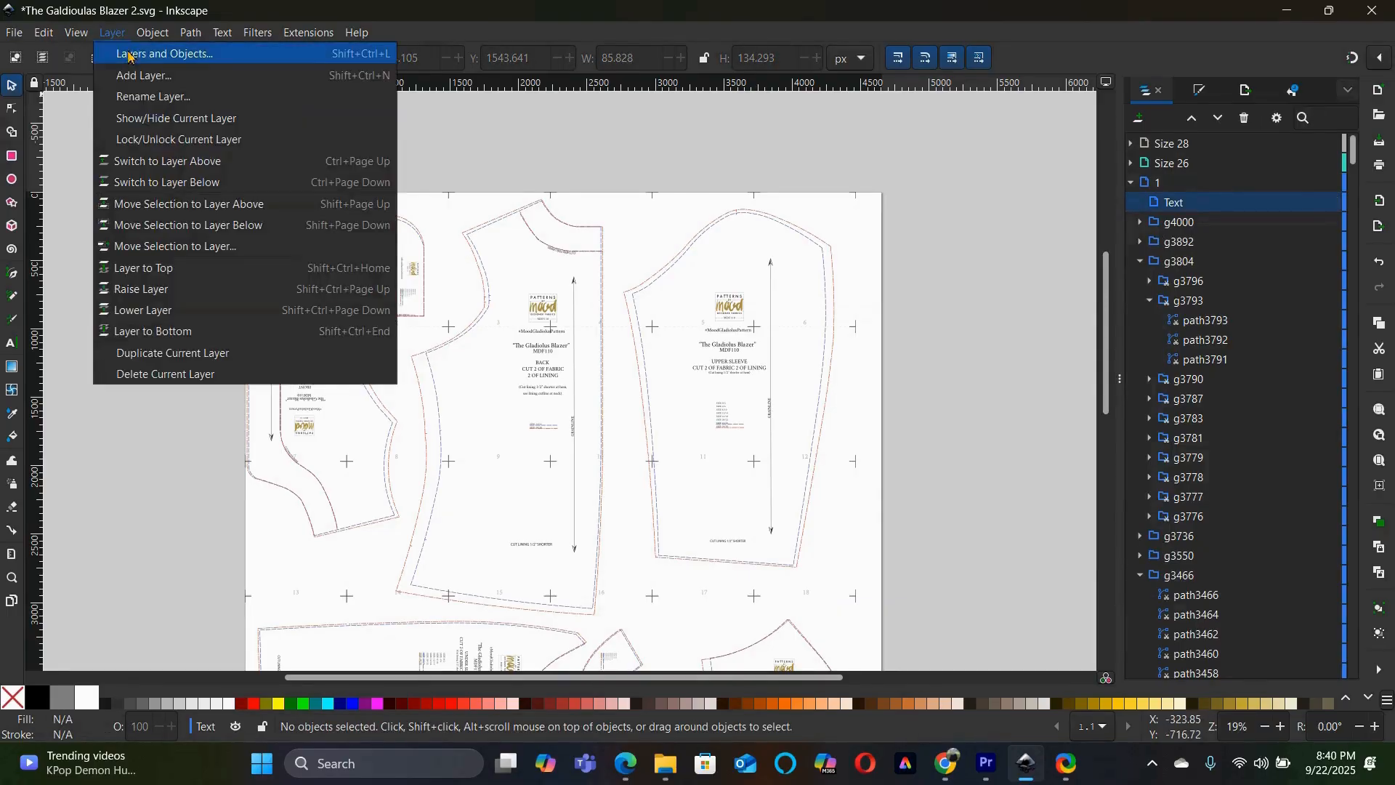
{"action": "left_click", "coordinate": [147, 288]}
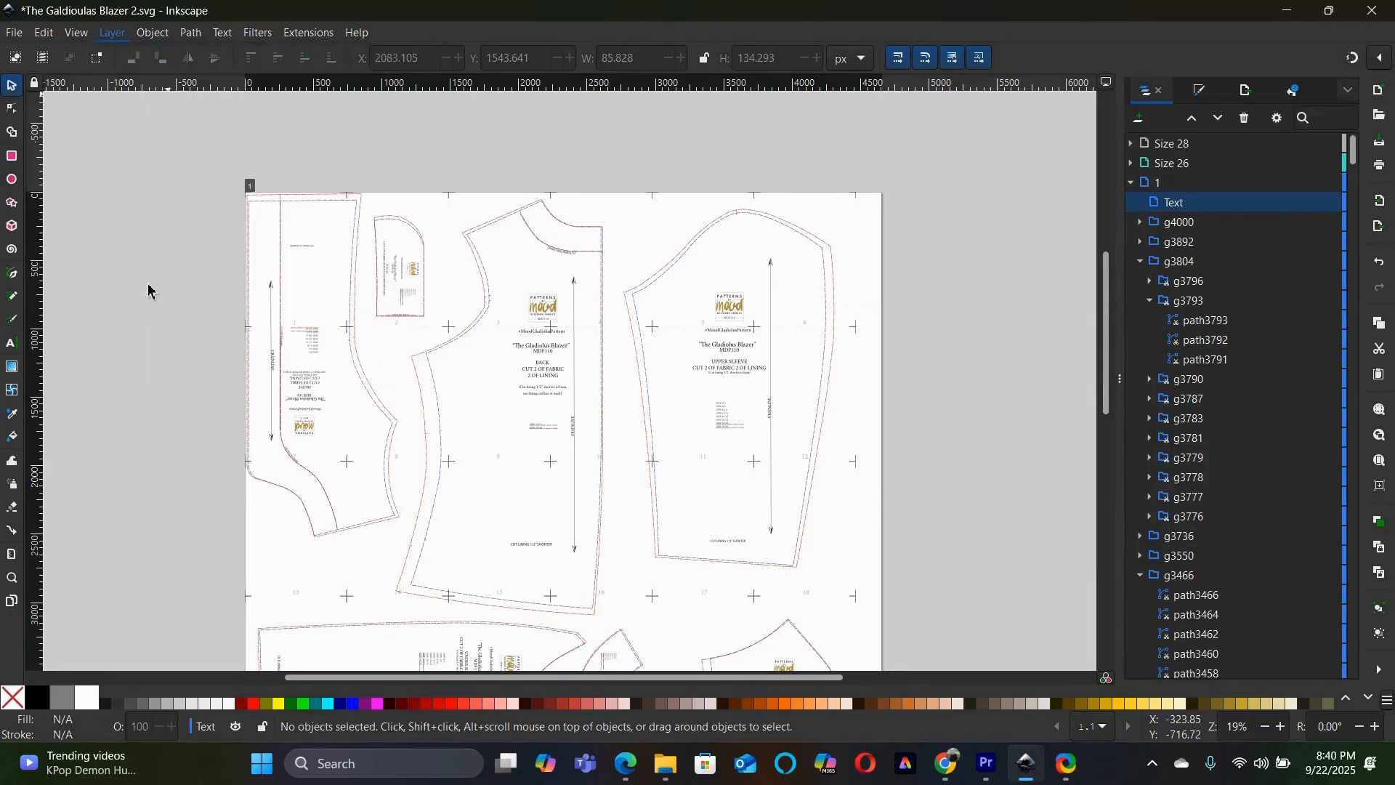
{"action": "left_click", "coordinate": [1191, 209]}
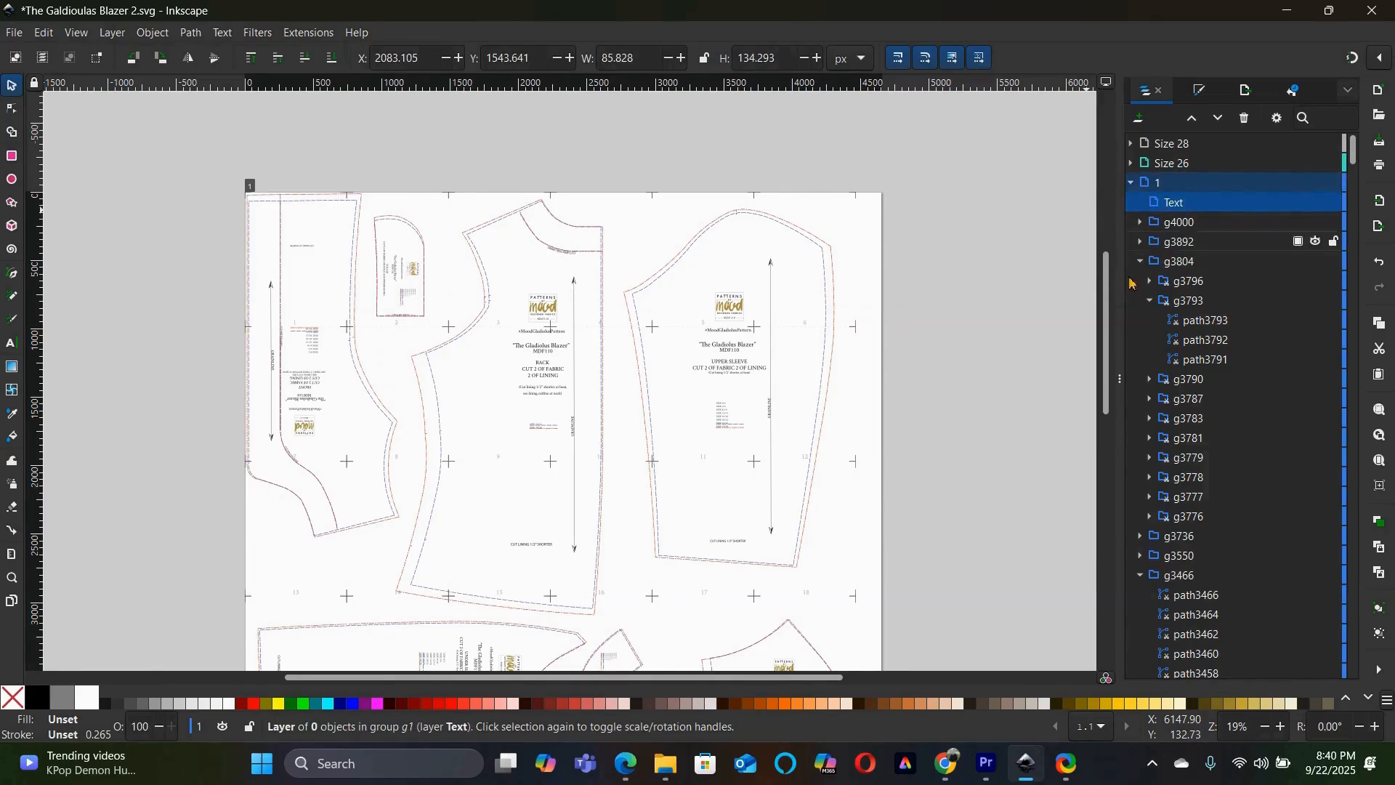
{"action": "left_click_drag", "start_coordinate": [1201, 208], "coordinate": [1192, 145]}
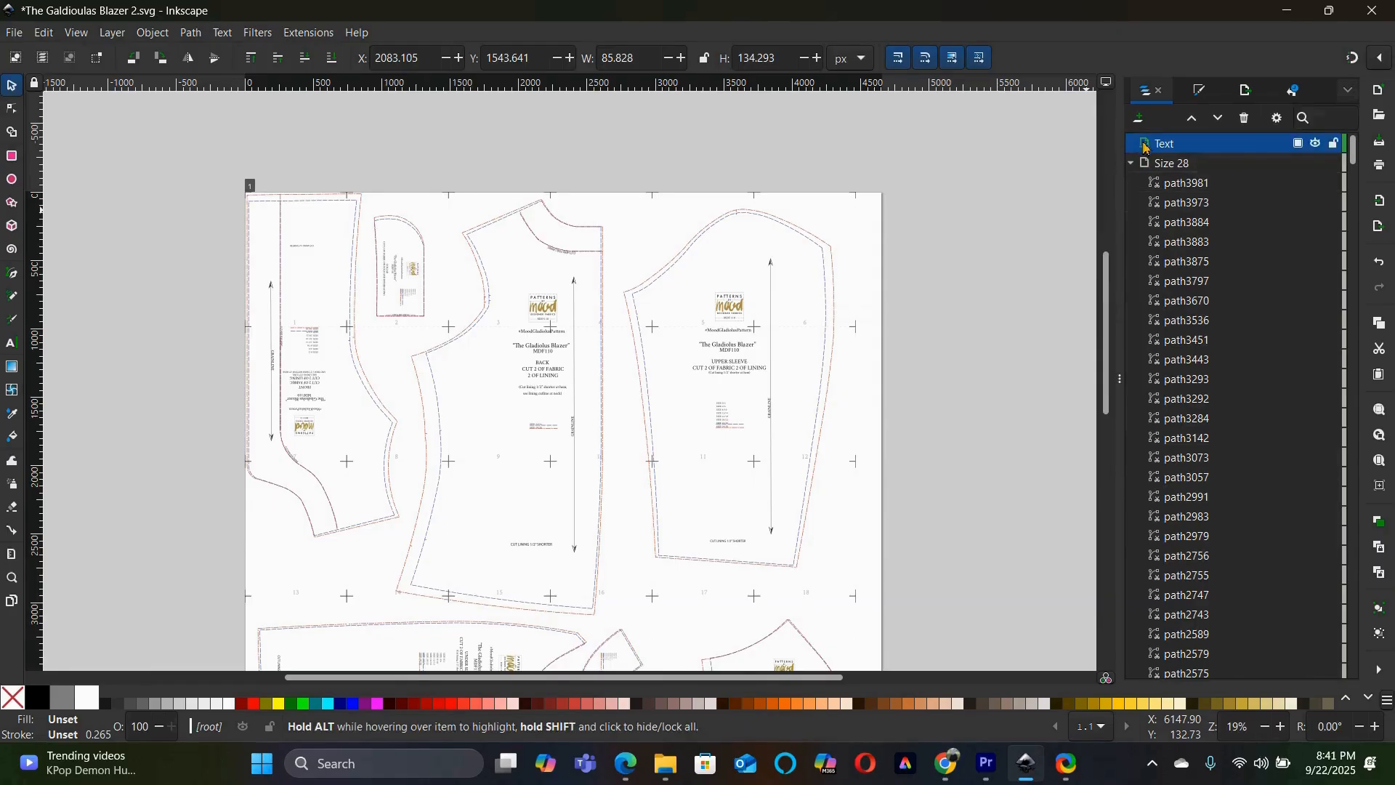
- Collapse the Size 28 layer, then enter group g1804 on the upper sleeve and select its "UPPER SLEEVE" text path for node editing
{"action": "left_click", "coordinate": [1131, 165]}
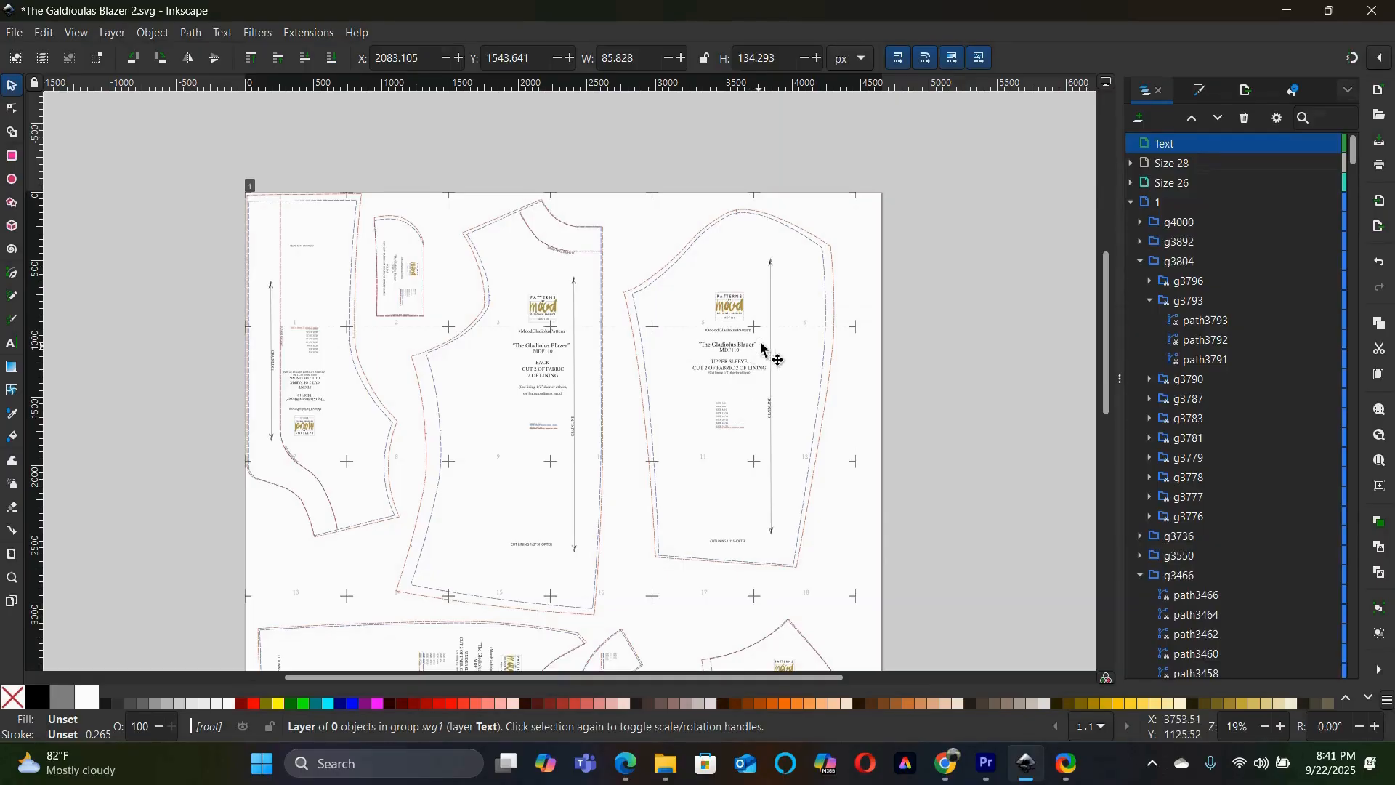
{"action": "left_click", "coordinate": [747, 377]}
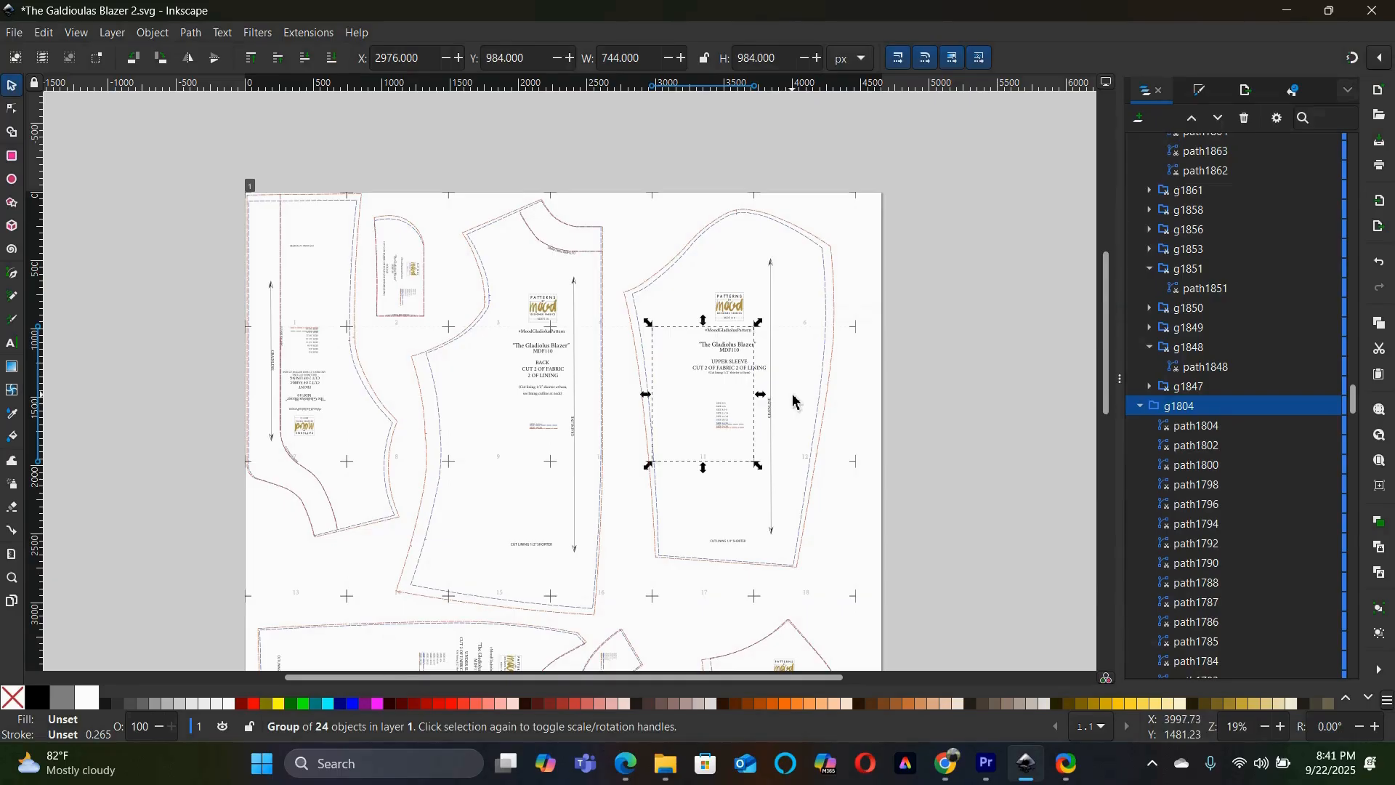
{"action": "left_click_drag", "start_coordinate": [792, 396], "coordinate": [714, 356]}
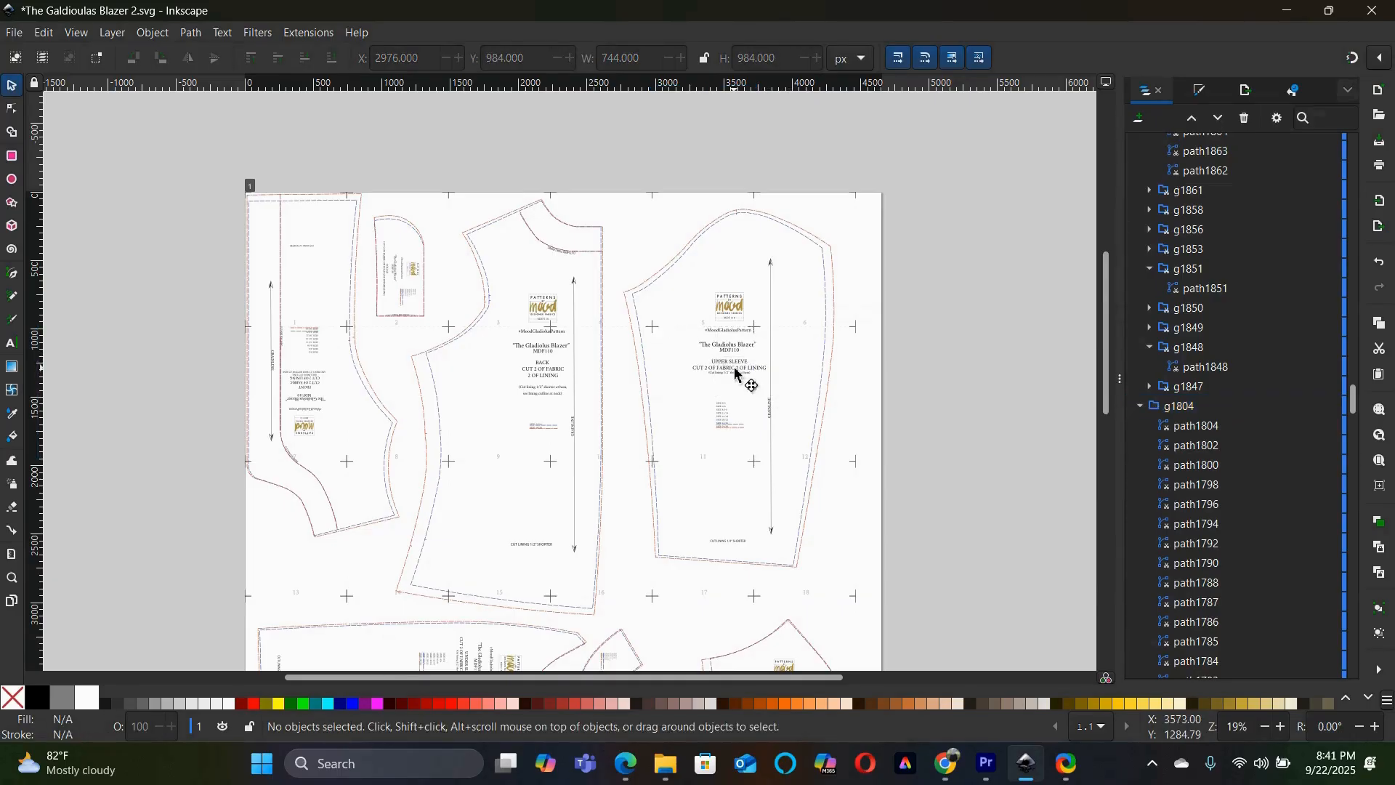
{"action": "double_click", "coordinate": [739, 374]}
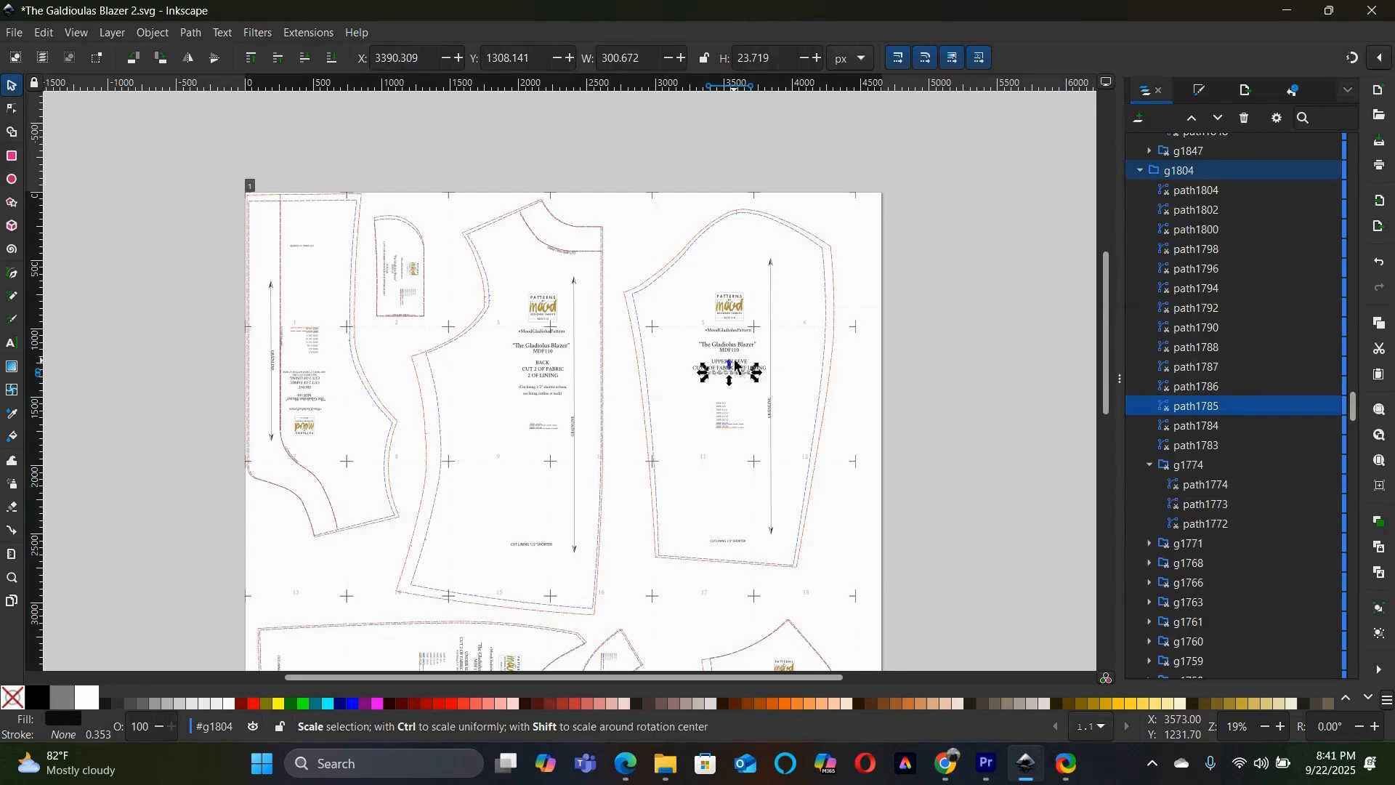
{"action": "double_click", "coordinate": [736, 362]}
{"action": "left_click", "coordinate": [738, 363]}
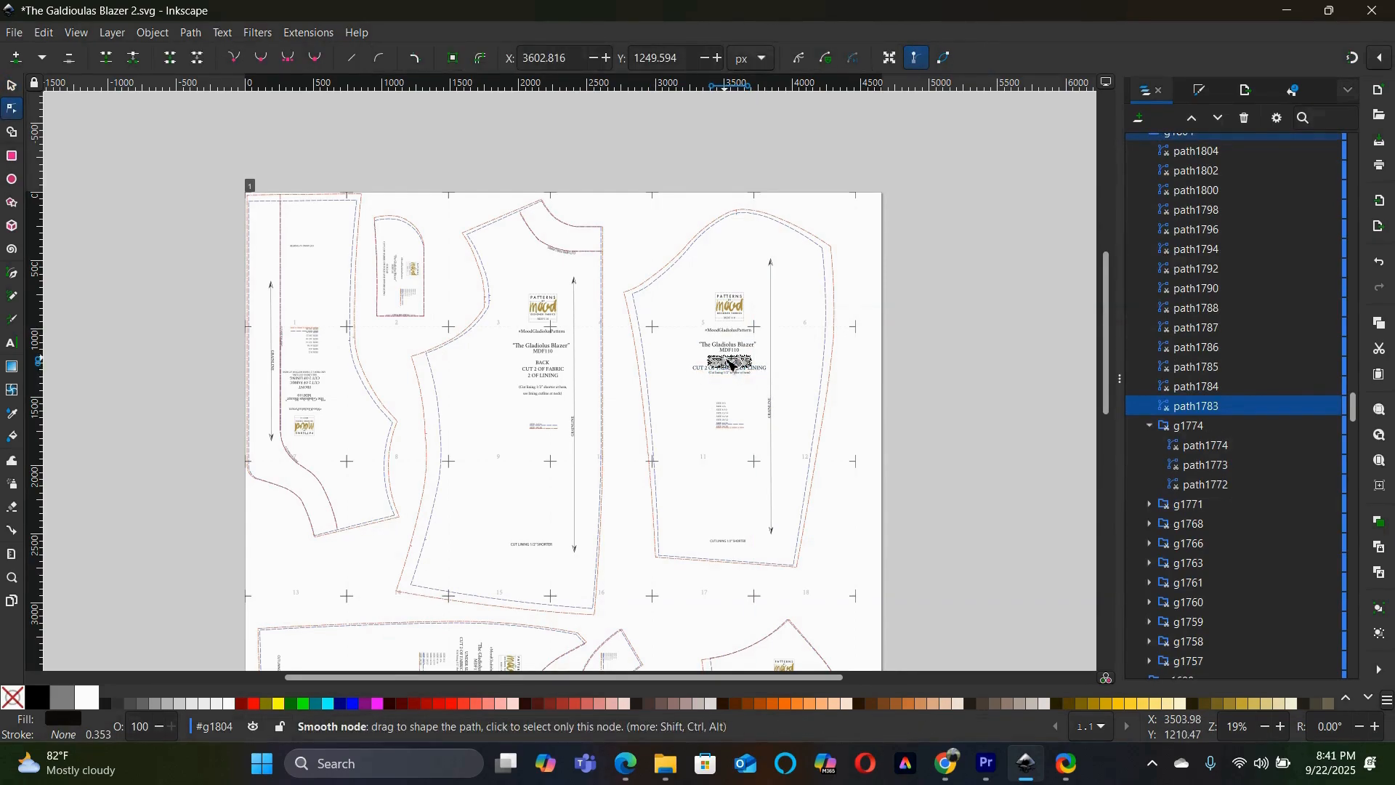
- Select all objects with the same stroke style as the upper sleeve's "CUT 2 OF FABRIC" line
{"action": "right_click", "coordinate": [726, 373]}
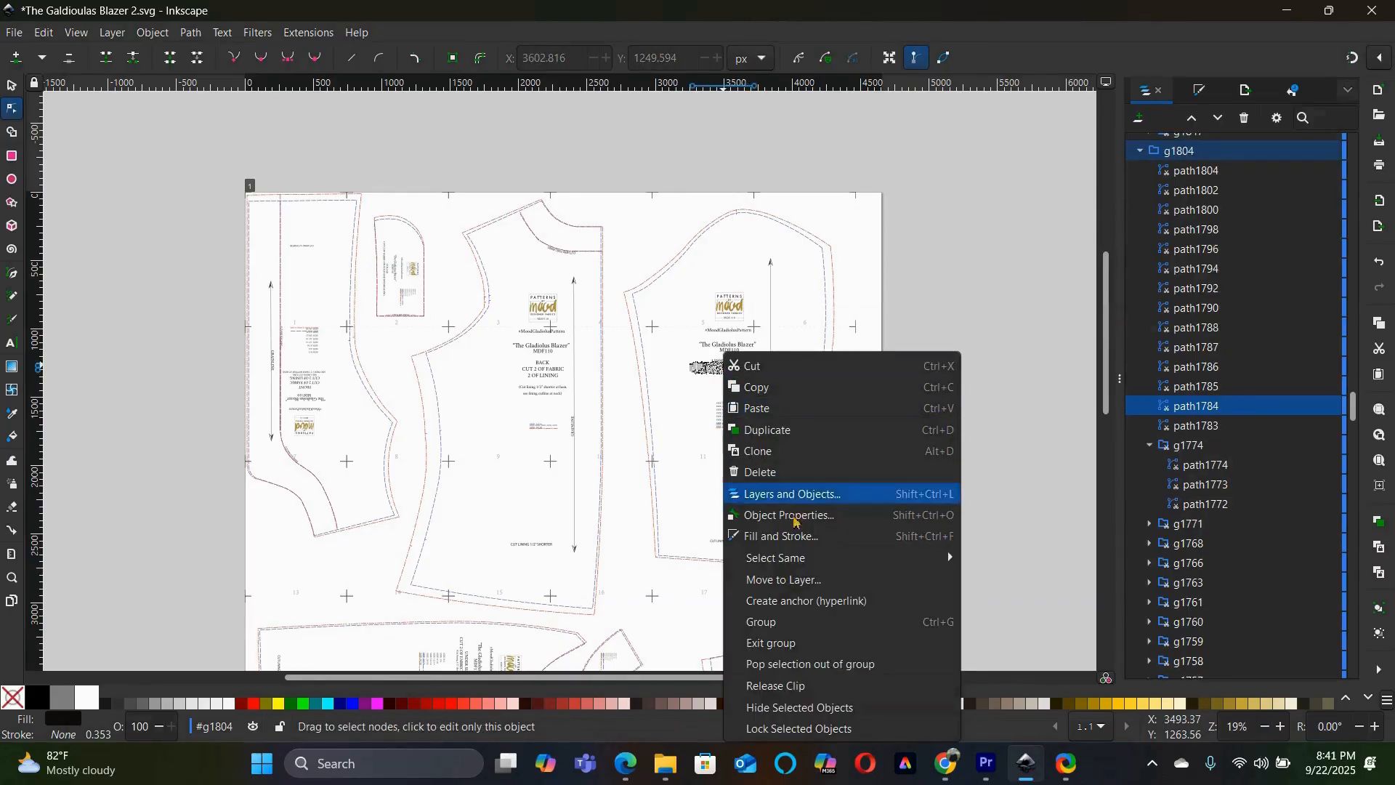
{"action": "mouse_move", "coordinate": [900, 555]}
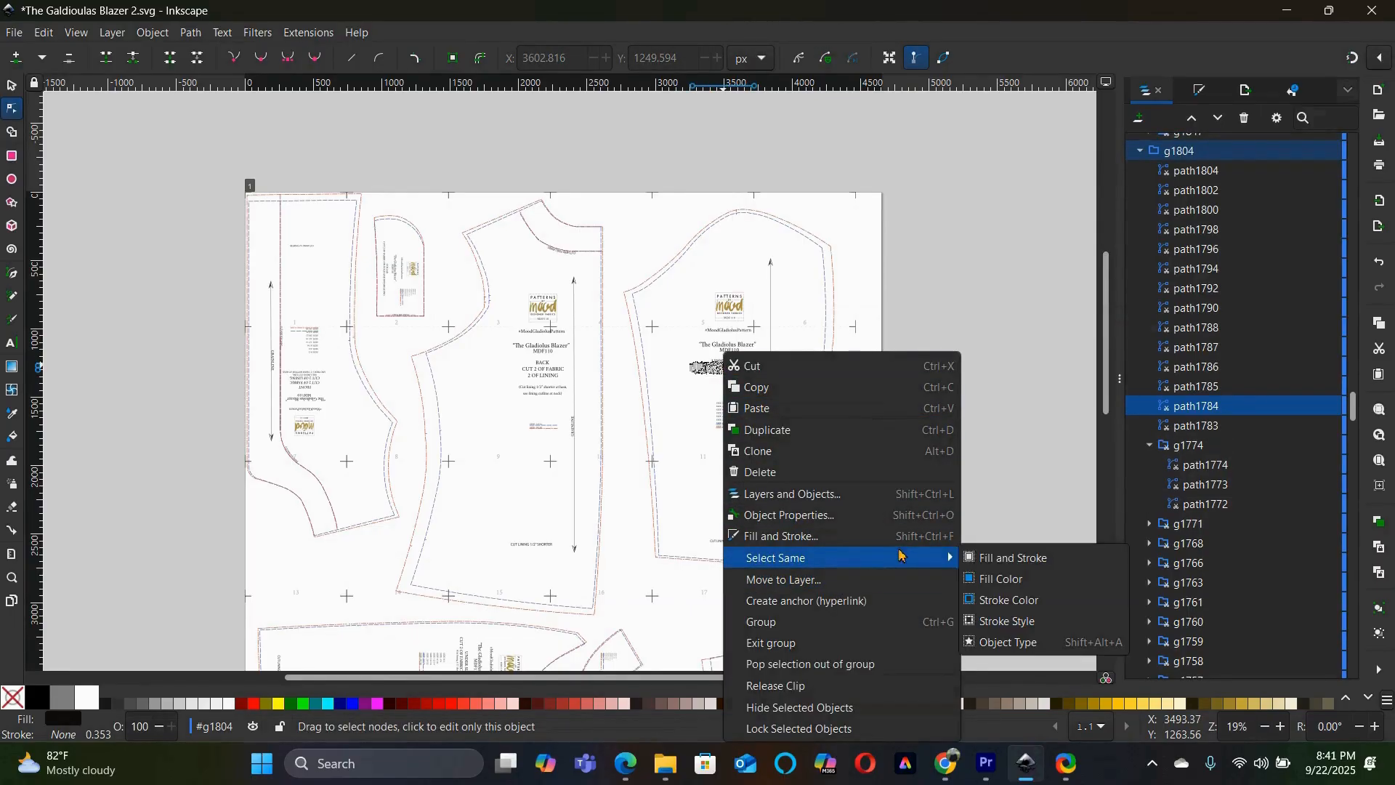
{"action": "left_click", "coordinate": [1000, 620]}
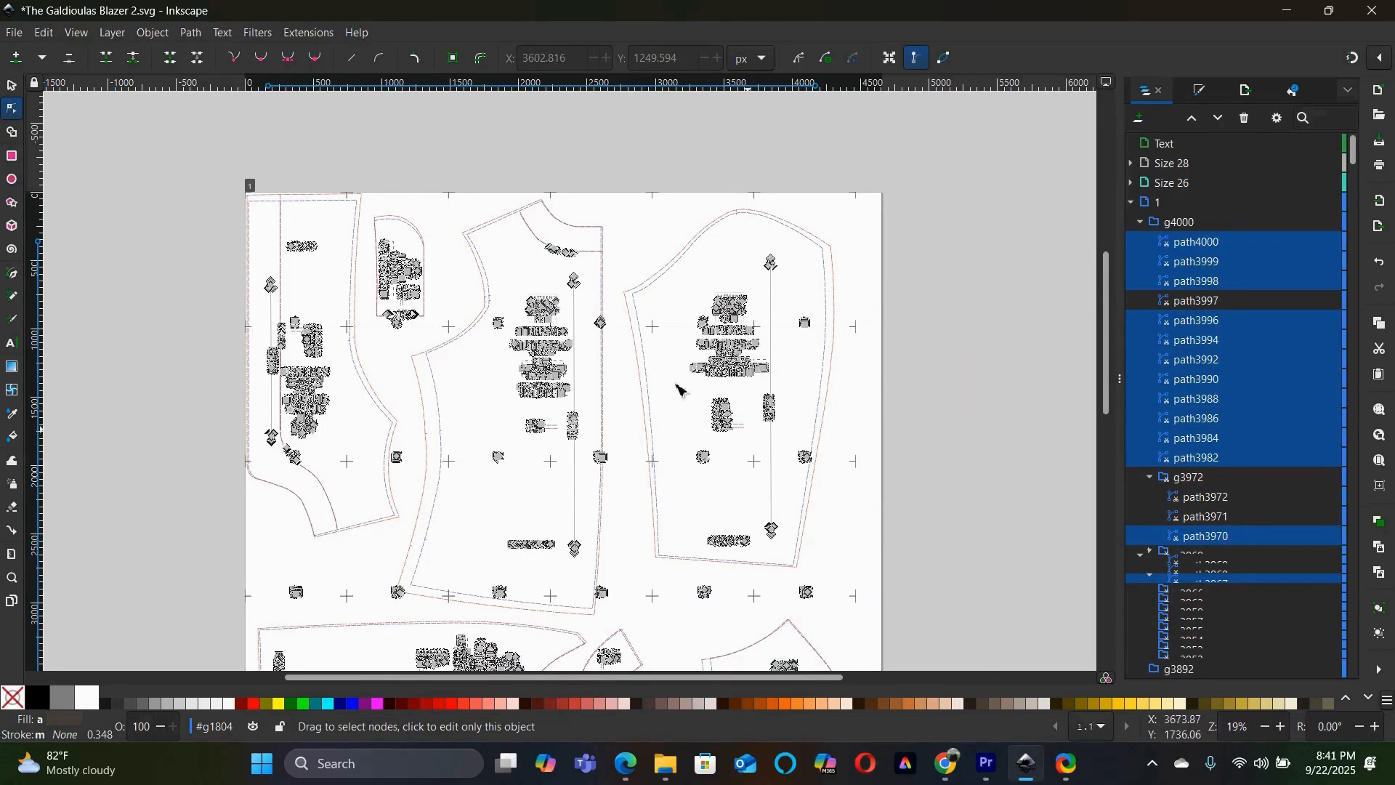
- Select all objects sharing the stroke style of the upper sleeve's blazer title and move them to the Text layer
{"action": "left_click", "coordinate": [732, 356]}
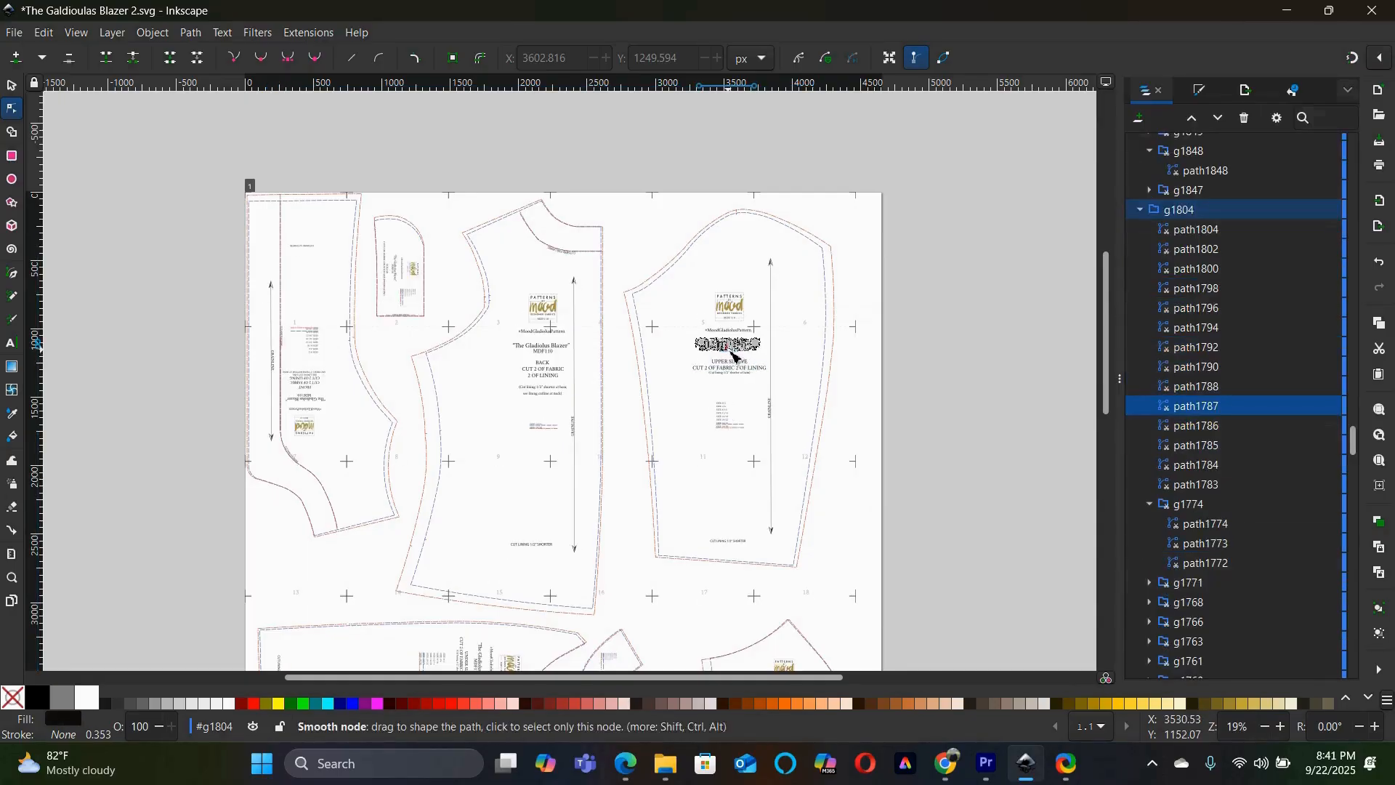
{"action": "right_click", "coordinate": [733, 356]}
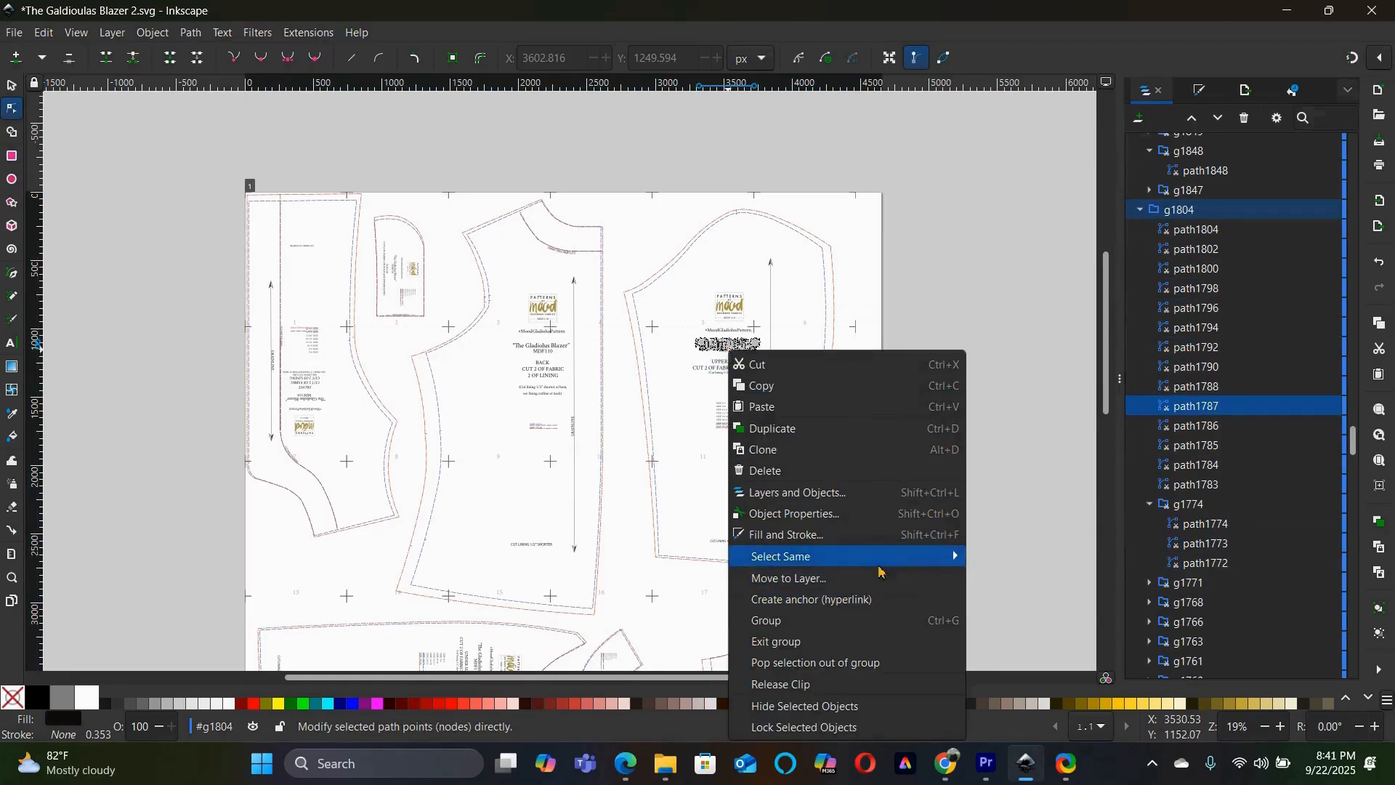
{"action": "mouse_move", "coordinate": [964, 560]}
{"action": "left_click", "coordinate": [1004, 625]}
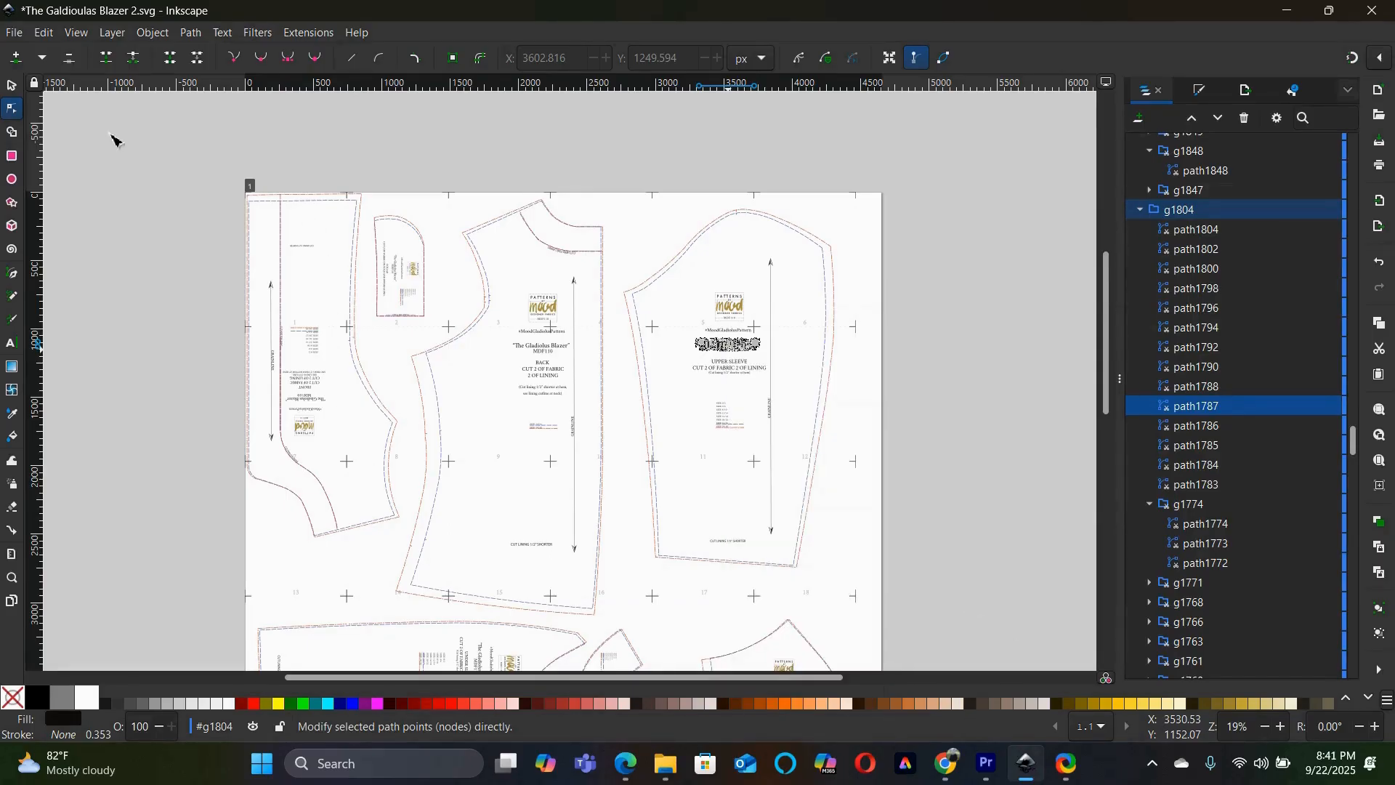
{"action": "left_click", "coordinate": [113, 33]}
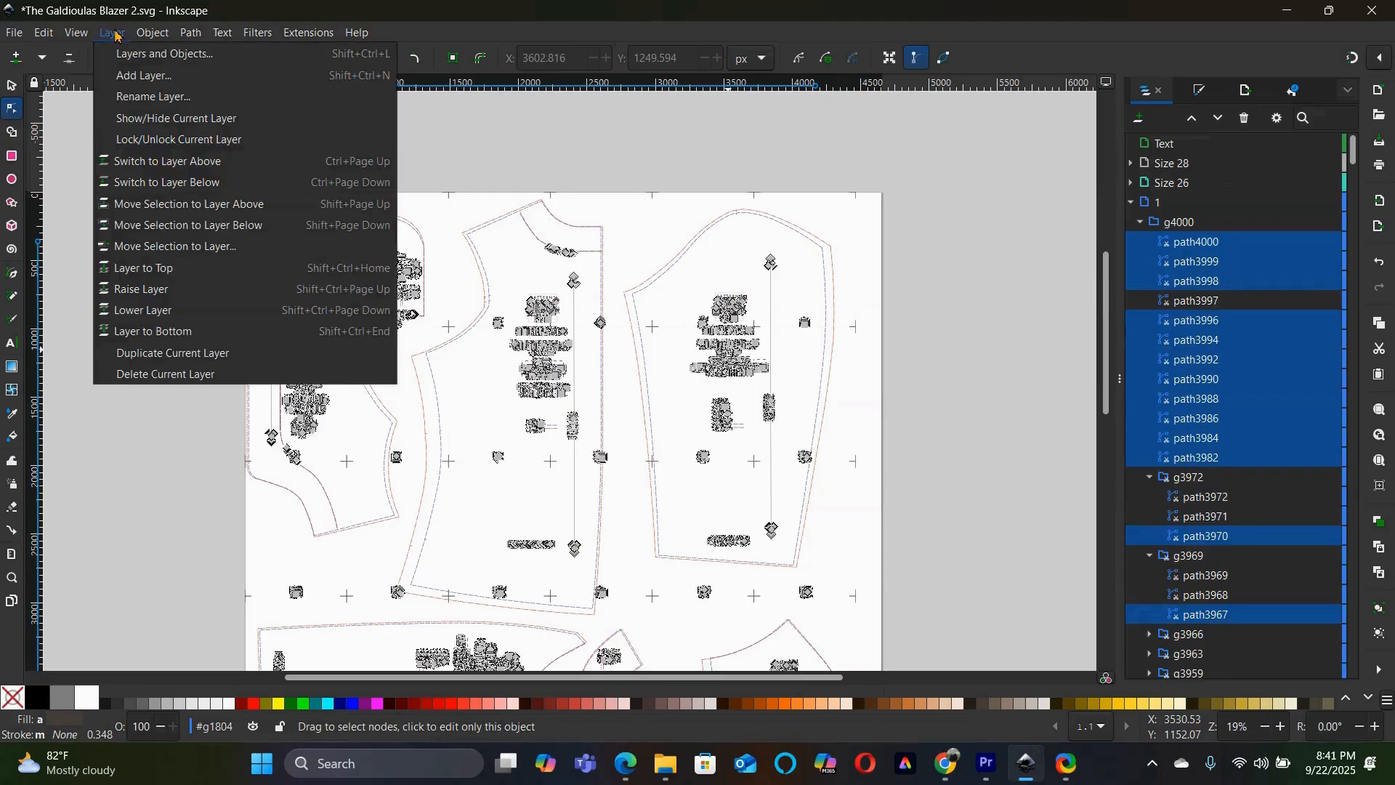
{"action": "left_click", "coordinate": [195, 248]}
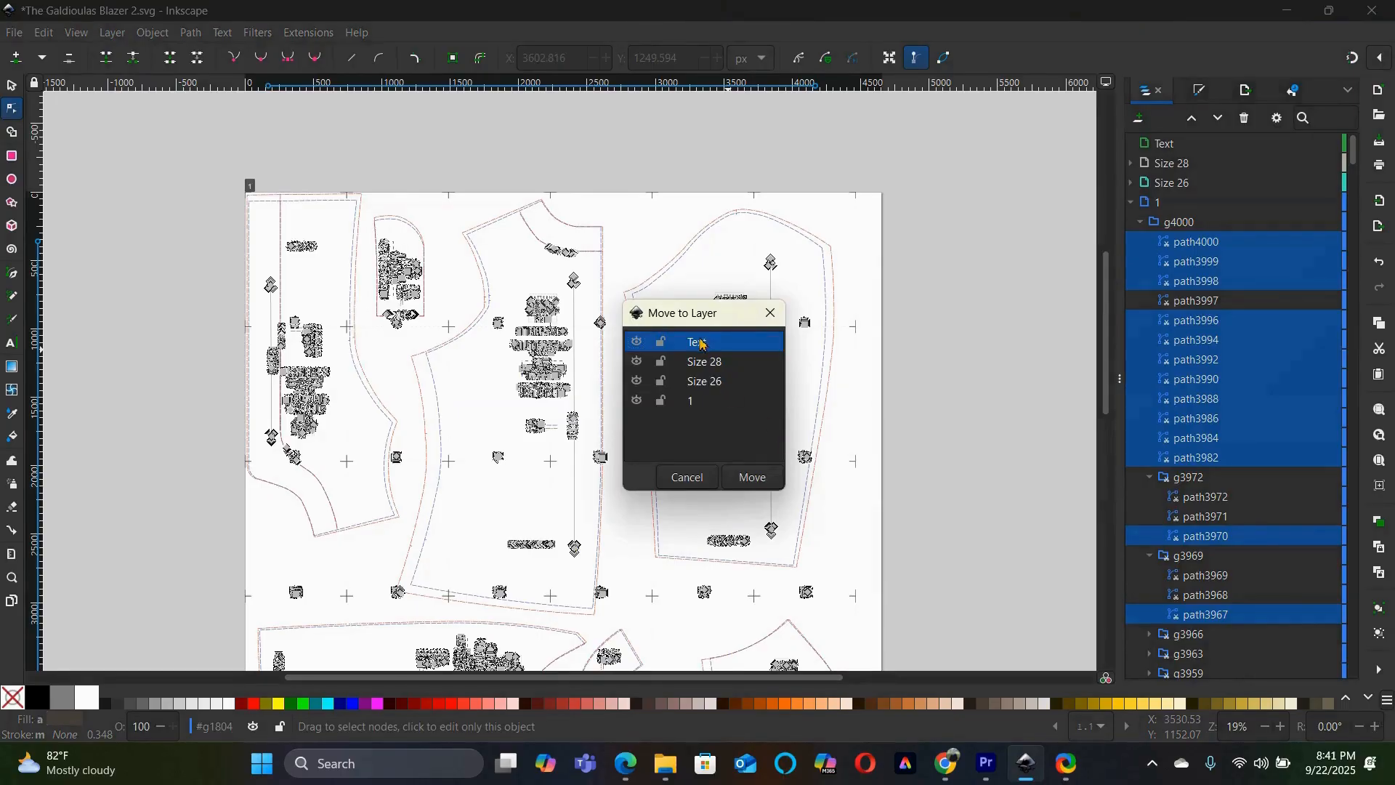
{"action": "left_click", "coordinate": [754, 479]}
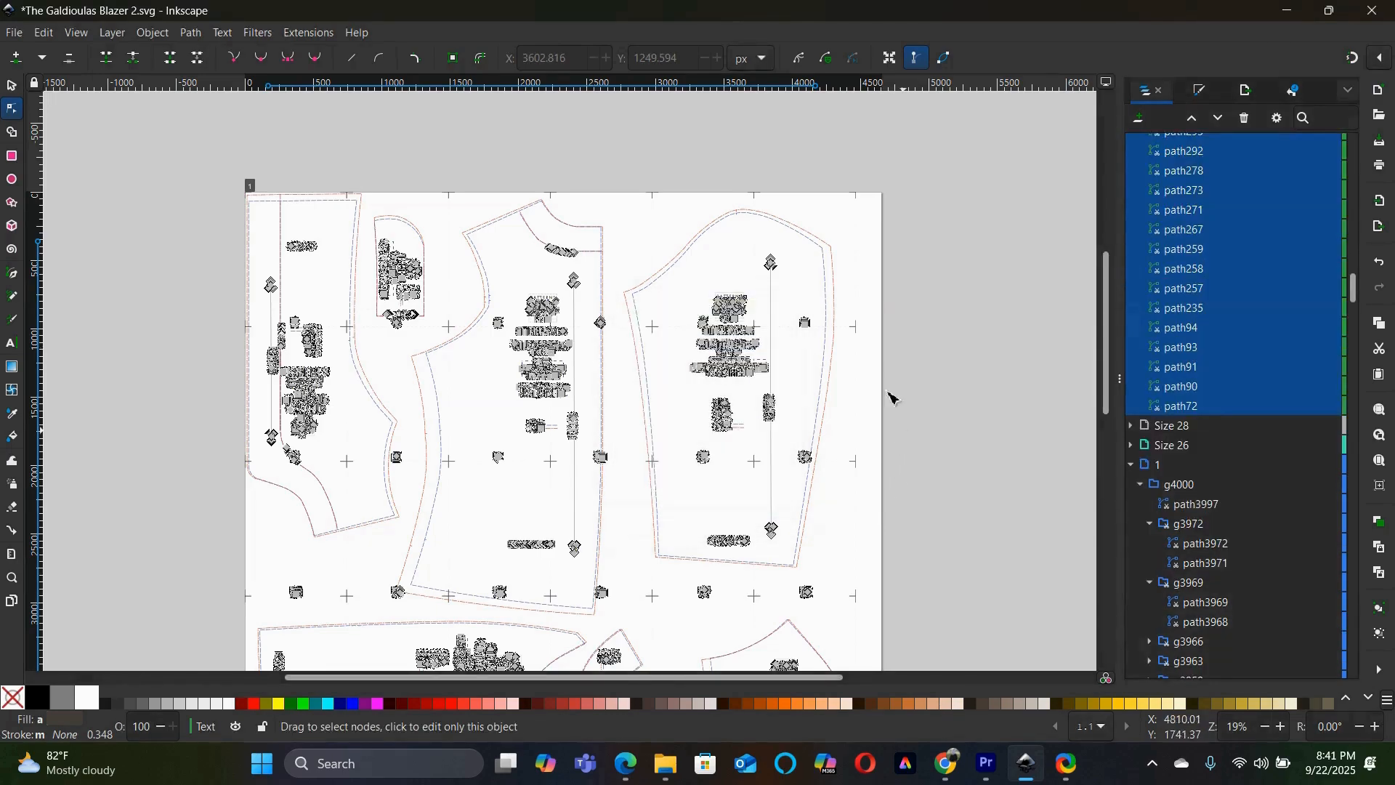
- Deselect everything and collapse layer 1 and the Text layer in the object list
{"action": "left_click", "coordinate": [871, 276]}
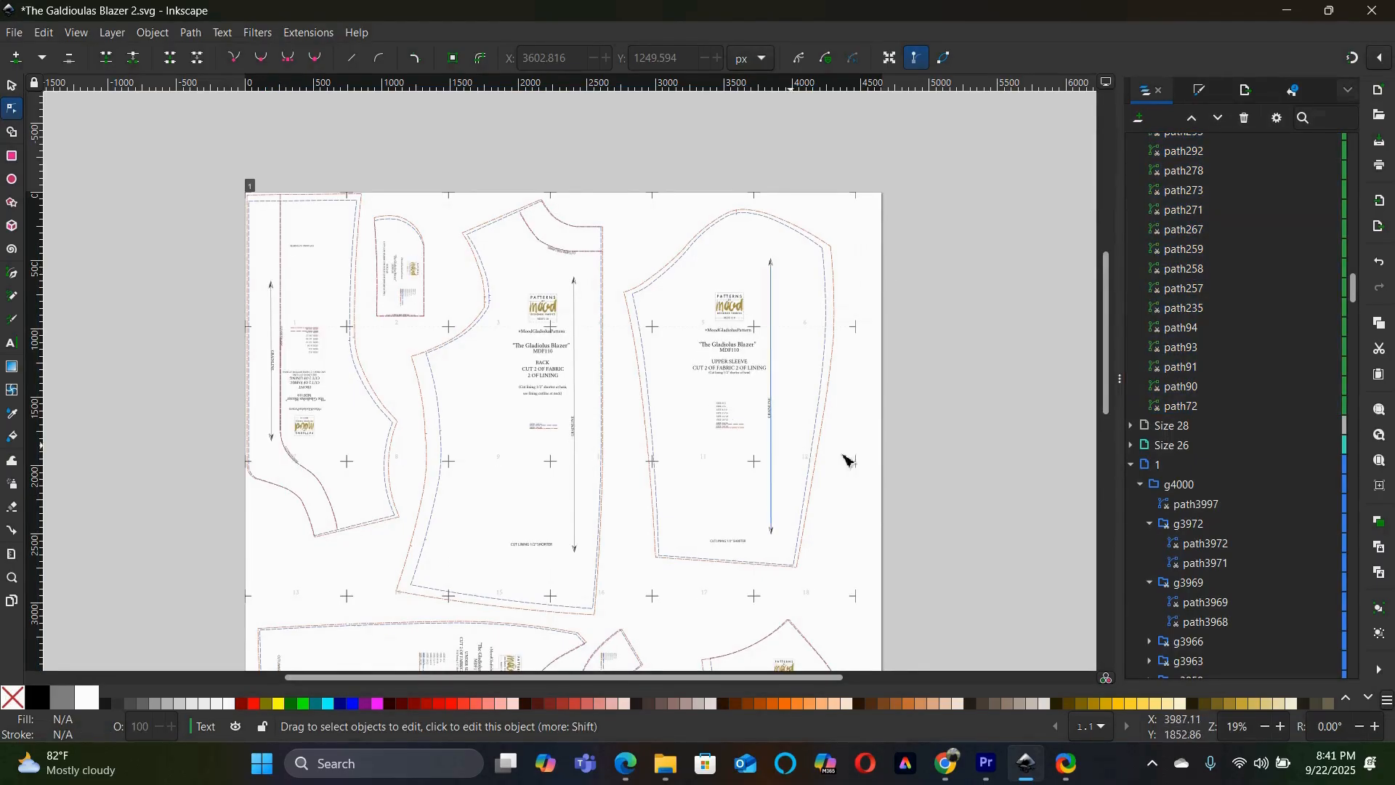
{"action": "left_click", "coordinate": [1130, 465]}
{"action": "scroll", "coordinate": [1233, 434], "scroll_direction": "up", "scroll_amount": 20}
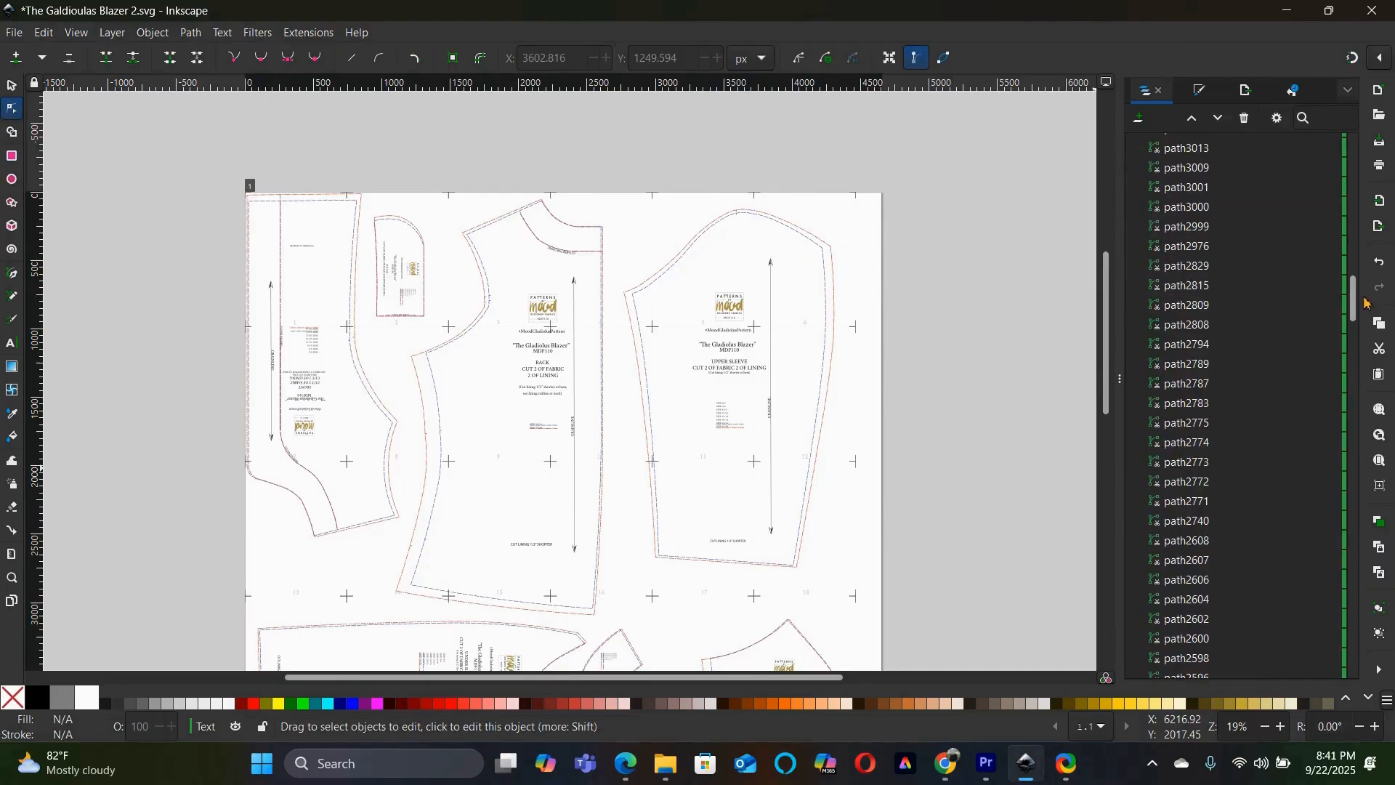
{"action": "left_click_drag", "start_coordinate": [1354, 313], "coordinate": [1336, 145]}
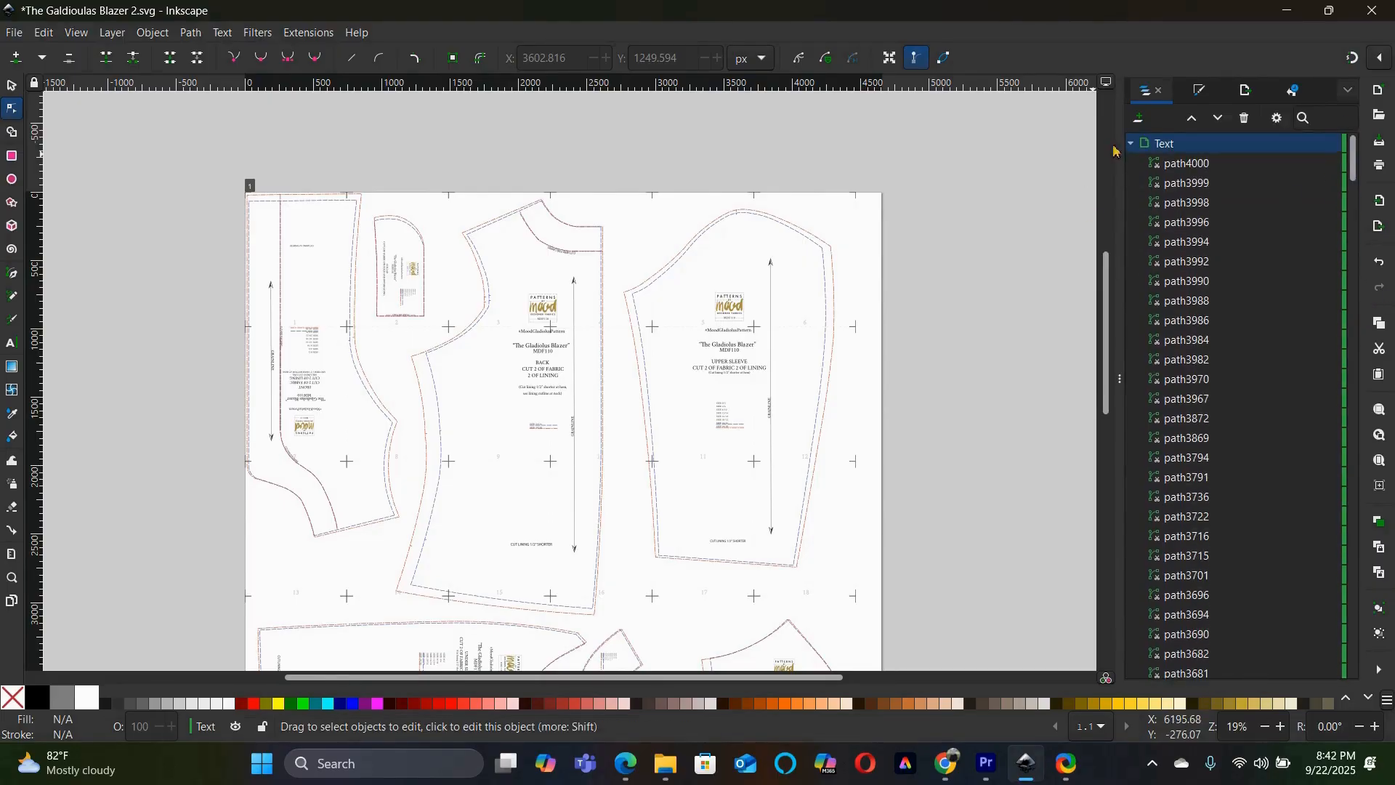
{"action": "left_click", "coordinate": [1130, 144]}
- Hide layer 1 and review the text and size lines left on all the pattern pieces
{"action": "mouse_move", "coordinate": [1320, 210]}
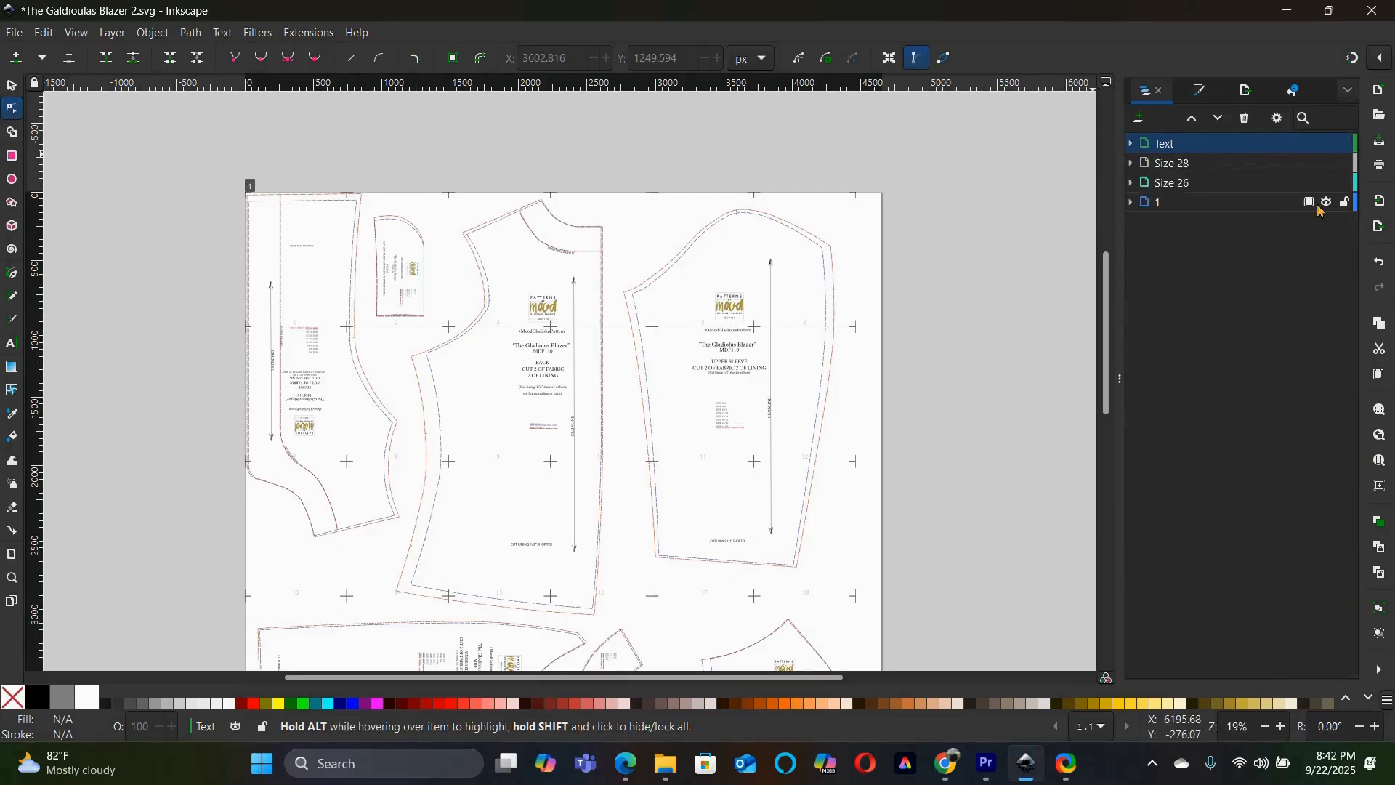
{"action": "left_click", "coordinate": [1327, 203]}
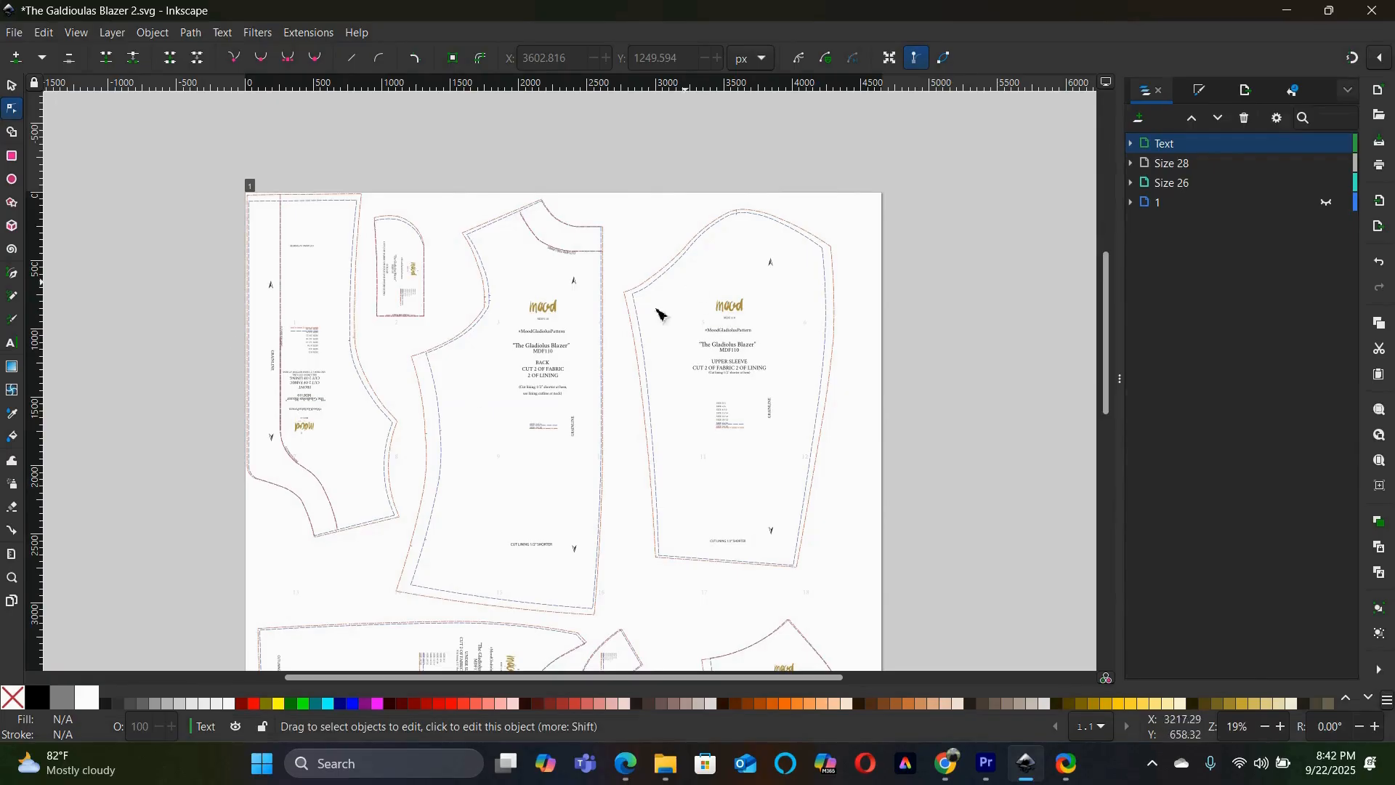
{"action": "scroll", "coordinate": [824, 343], "scroll_direction": "down", "scroll_amount": 10}
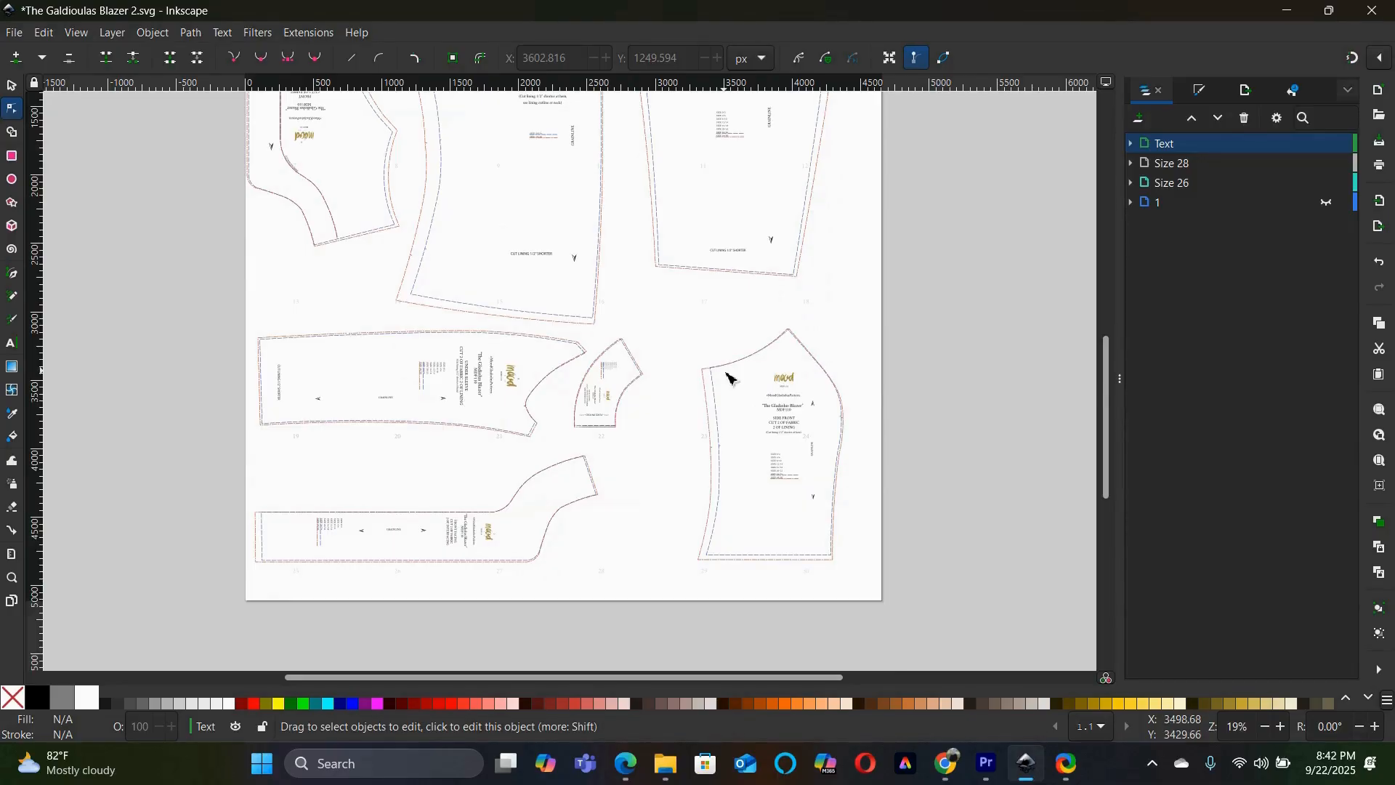
{"action": "scroll", "coordinate": [766, 361], "scroll_direction": "up", "scroll_amount": 8}
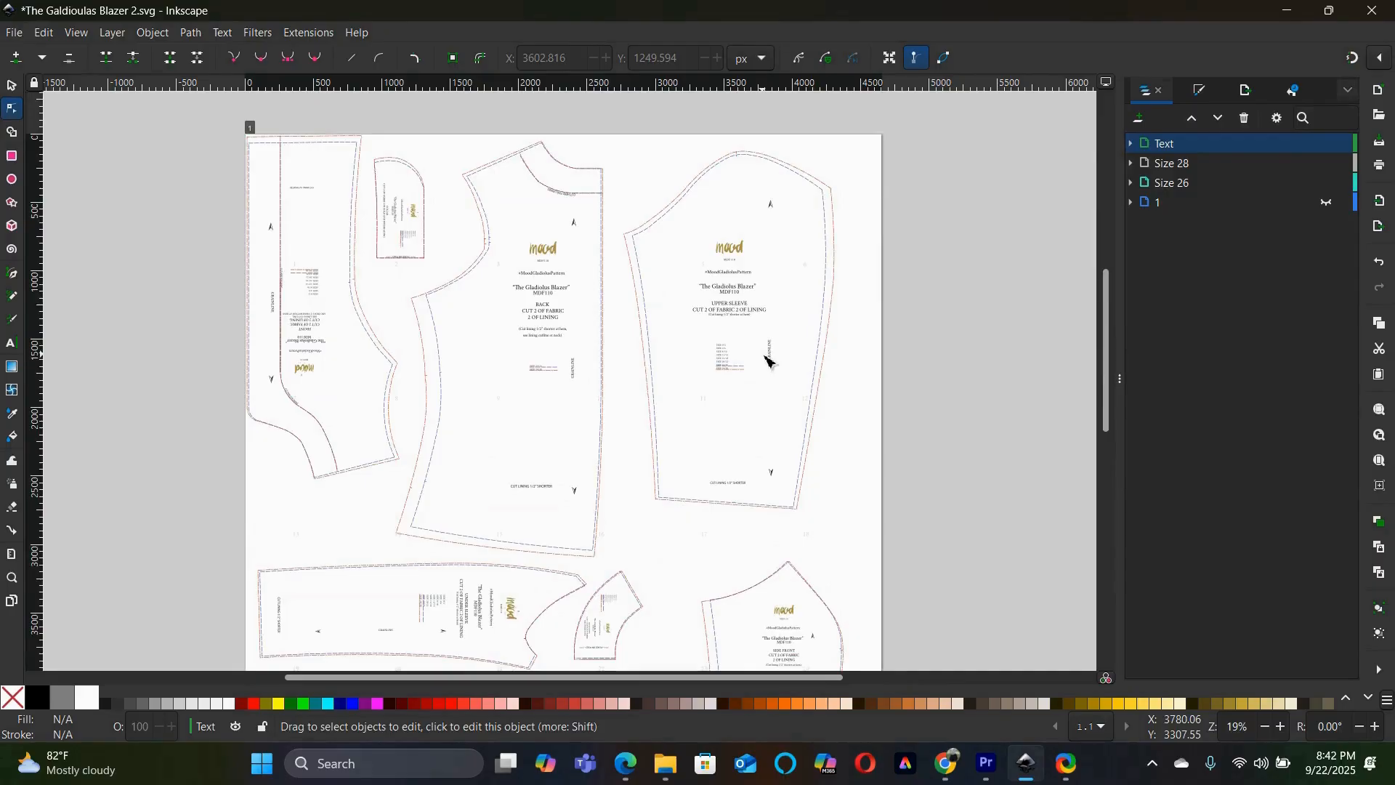